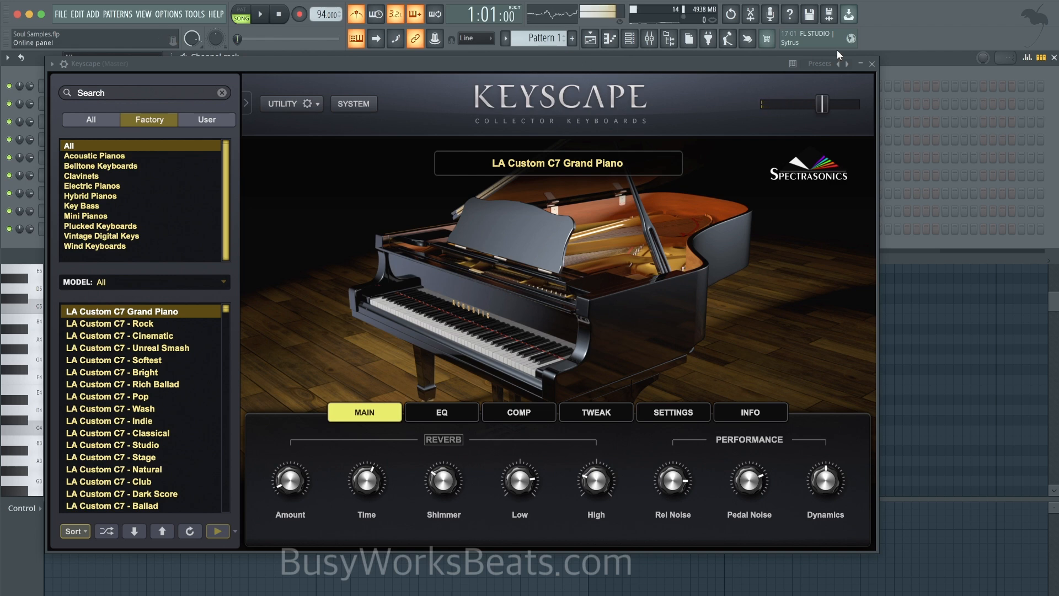
Close the Keyscape plugin, record the piano chords on the Keyscape channel in Pattern 1, and open its piano roll.
{"action": "left_click", "coordinate": [870, 64]}
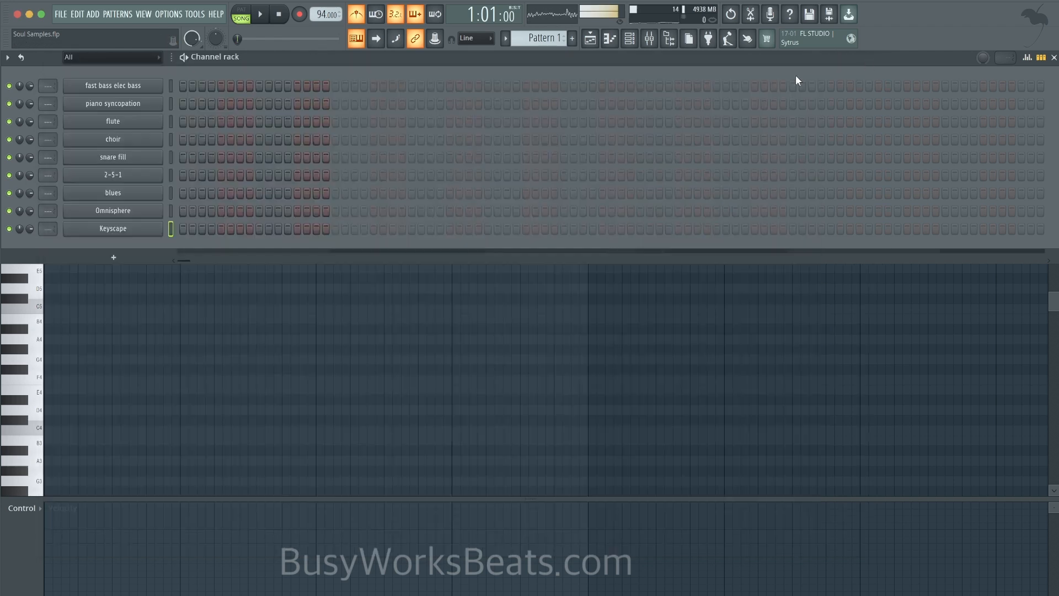
{"action": "left_click", "coordinate": [299, 13]}
{"action": "left_click", "coordinate": [552, 371]}
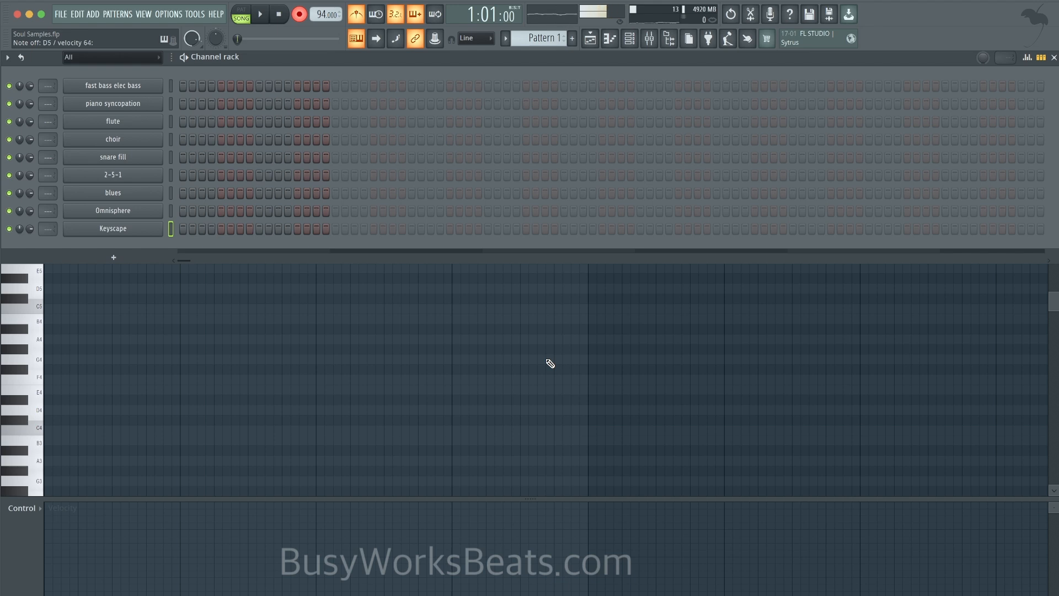
{"action": "key", "text": "space"}
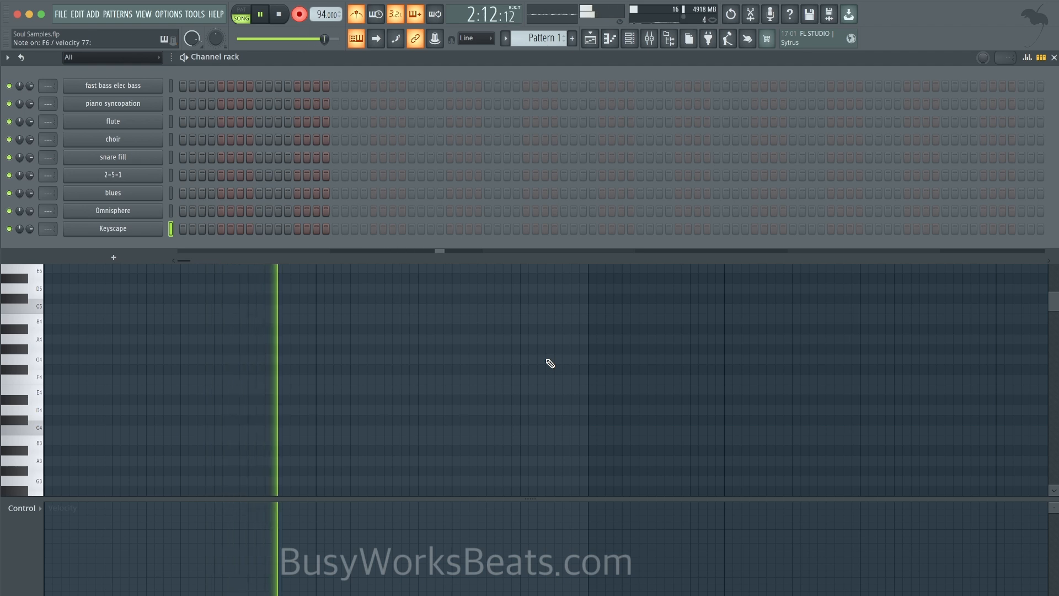
{"action": "key", "text": "space"}
{"action": "right_click", "coordinate": [171, 226]}
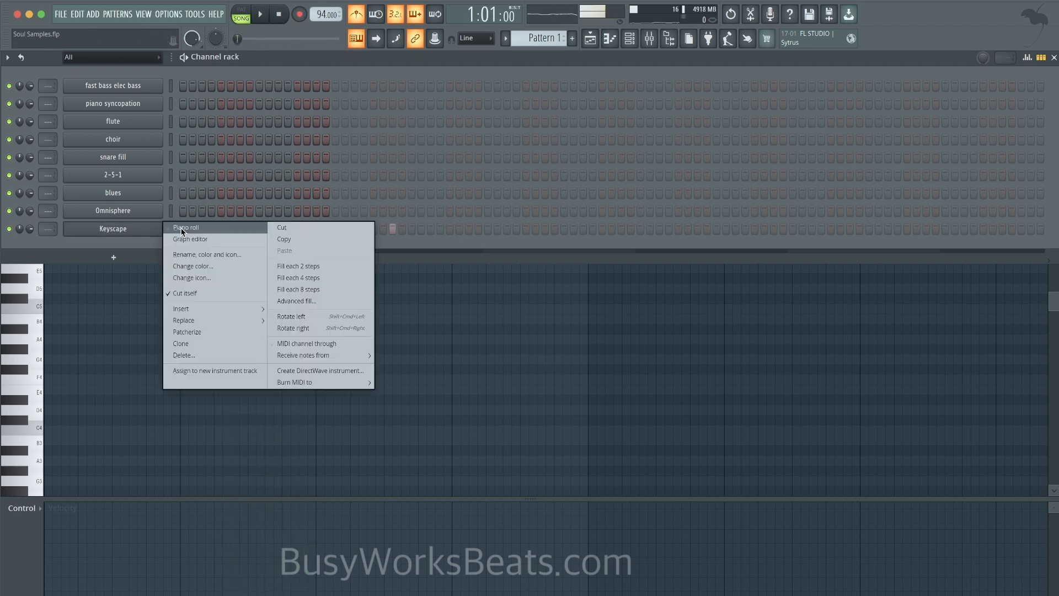
{"action": "left_click", "coordinate": [177, 227]}
Transpose the last recorded chord up five semitones and listen to it within the progression.
{"action": "left_click_drag", "start_coordinate": [259, 128], "coordinate": [243, 205]}
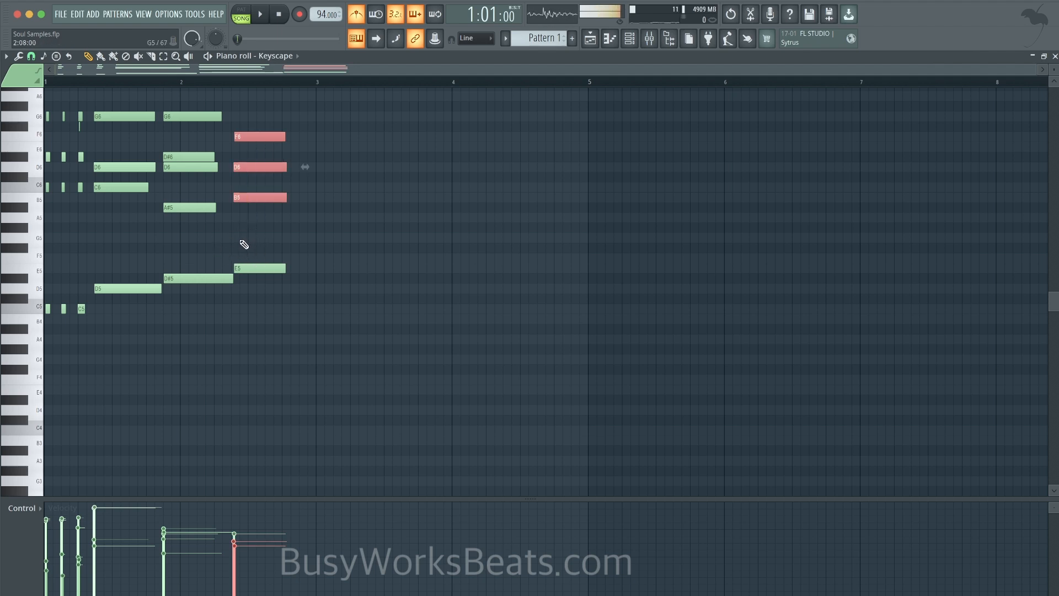
{"action": "left_click_drag", "start_coordinate": [246, 283], "coordinate": [262, 128]}
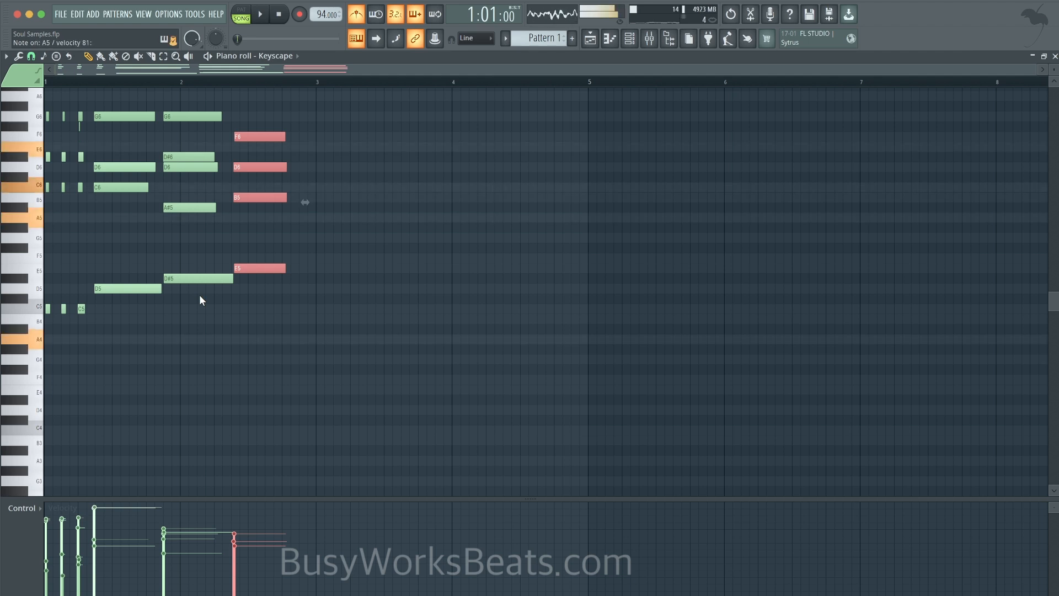
{"action": "key", "text": "space"}
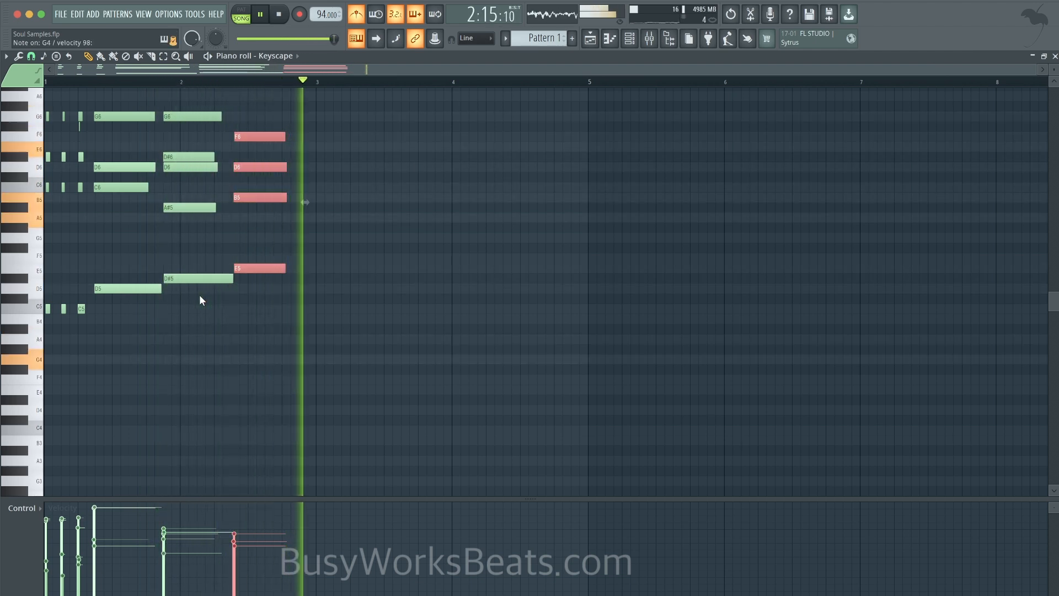
{"action": "key", "text": "space"}
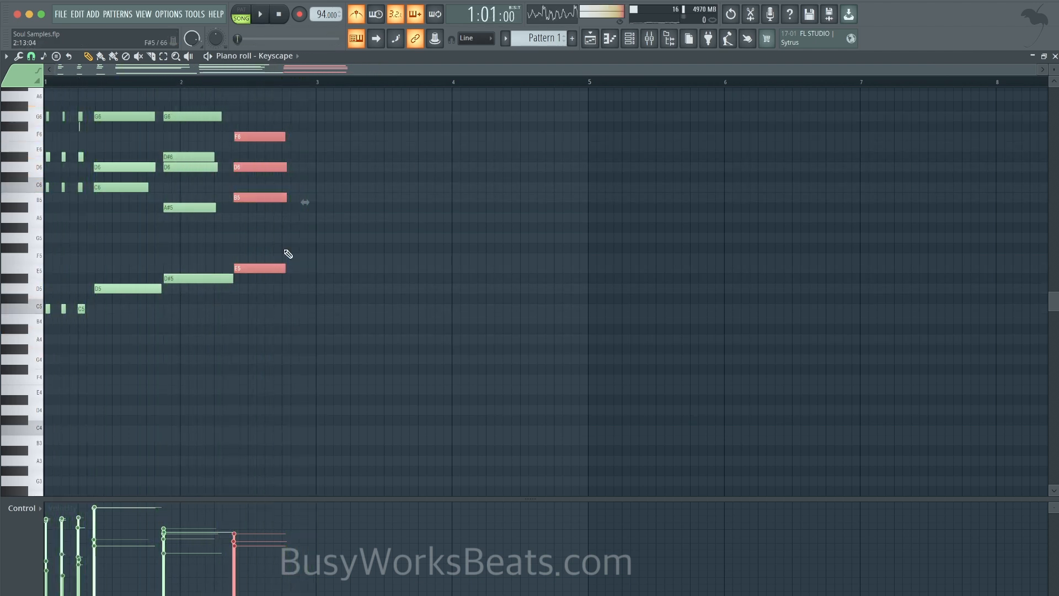
{"action": "key", "text": "Up"}
{"action": "key", "text": "Up"}
{"action": "key", "text": "Up"}
{"action": "key", "text": "Up"}
{"action": "key", "text": "Up"}
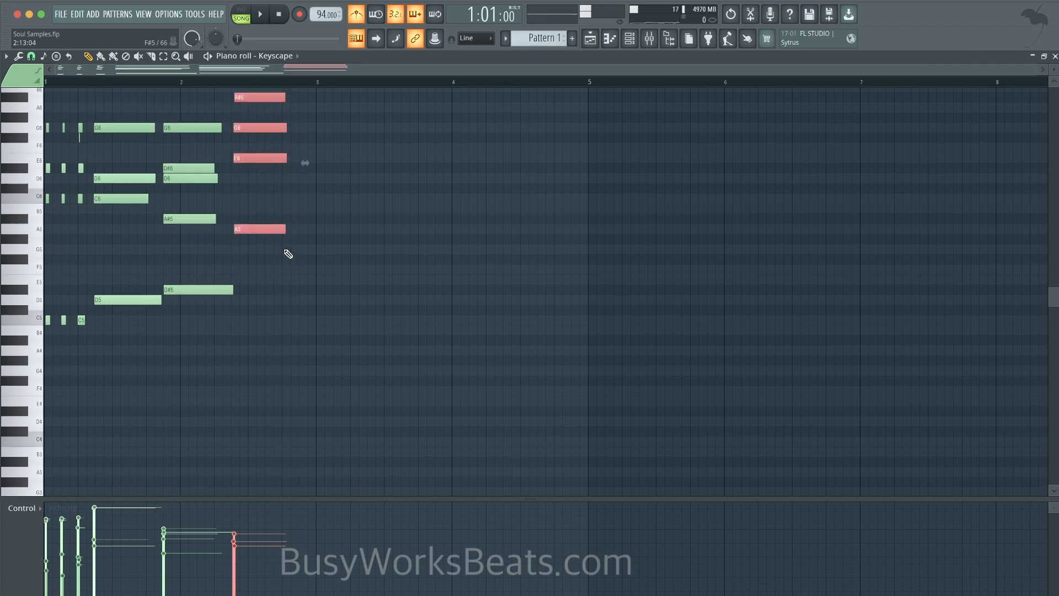
{"action": "left_click", "coordinate": [92, 147]}
{"action": "left_click_drag", "start_coordinate": [287, 252], "coordinate": [265, 91]}
{"action": "key", "text": "space"}
{"action": "key", "text": "space"}
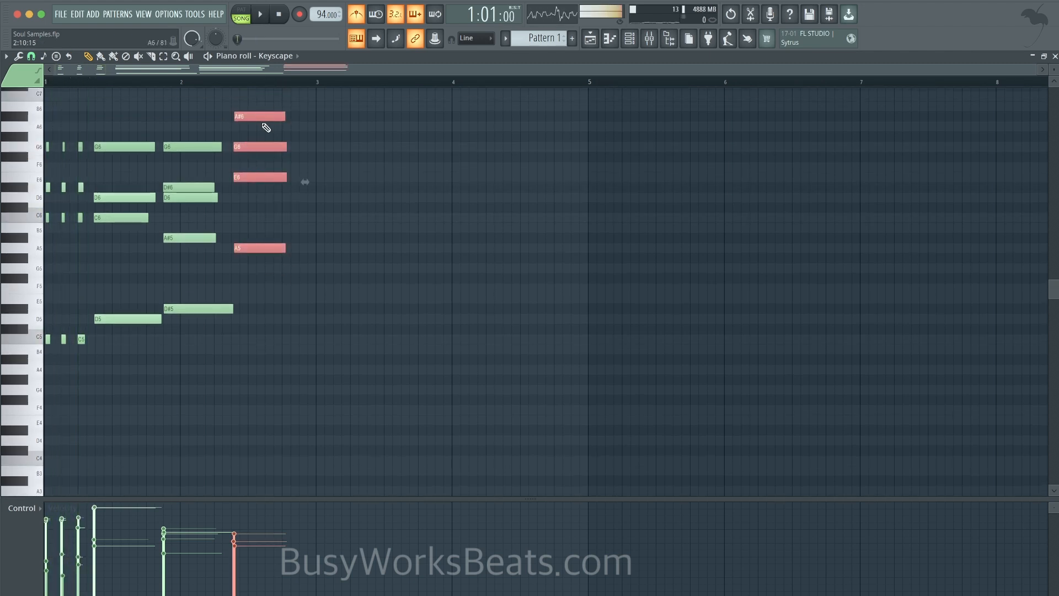
Delete the top A#6 note of the last chord and lower its remaining notes by five semitones.
{"action": "right_click", "coordinate": [263, 118]}
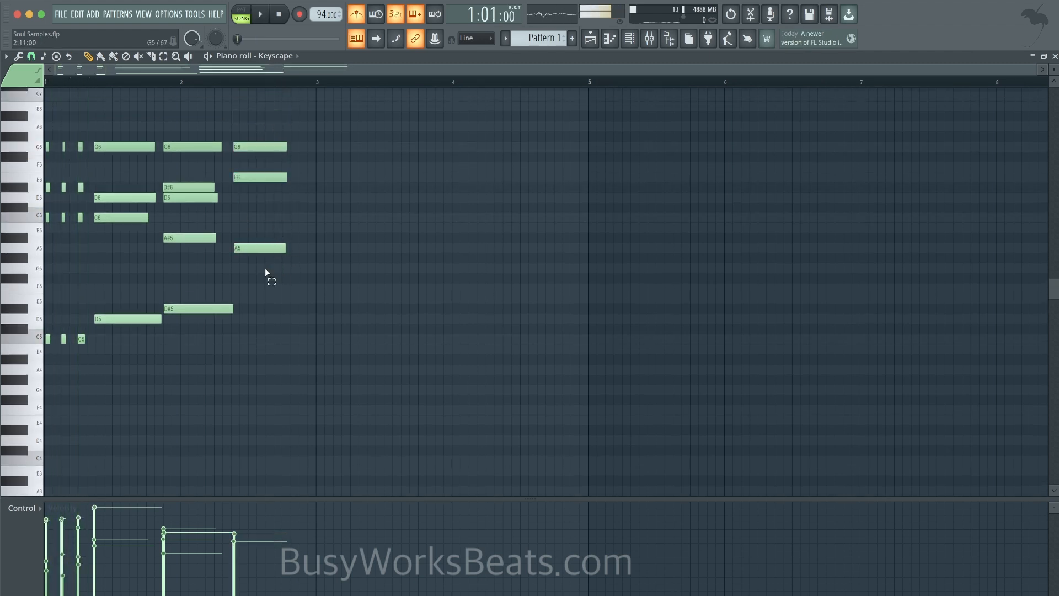
{"action": "left_click_drag", "start_coordinate": [269, 273], "coordinate": [264, 107]}
{"action": "key", "text": "shift+Down"}
{"action": "key", "text": "shift+Down"}
{"action": "key", "text": "shift+Down"}
{"action": "key", "text": "shift+Down"}
{"action": "key", "text": "shift+Down"}
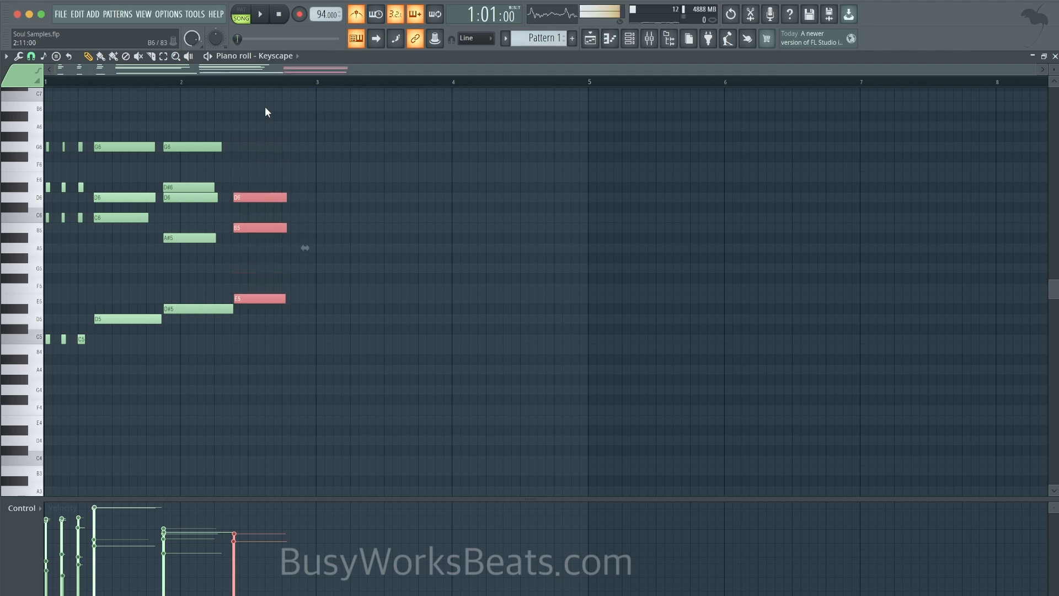
Add a G5 note to the last chord between its E5 and B5 notes and play the pattern.
{"action": "left_click_drag", "start_coordinate": [252, 172], "coordinate": [252, 248]}
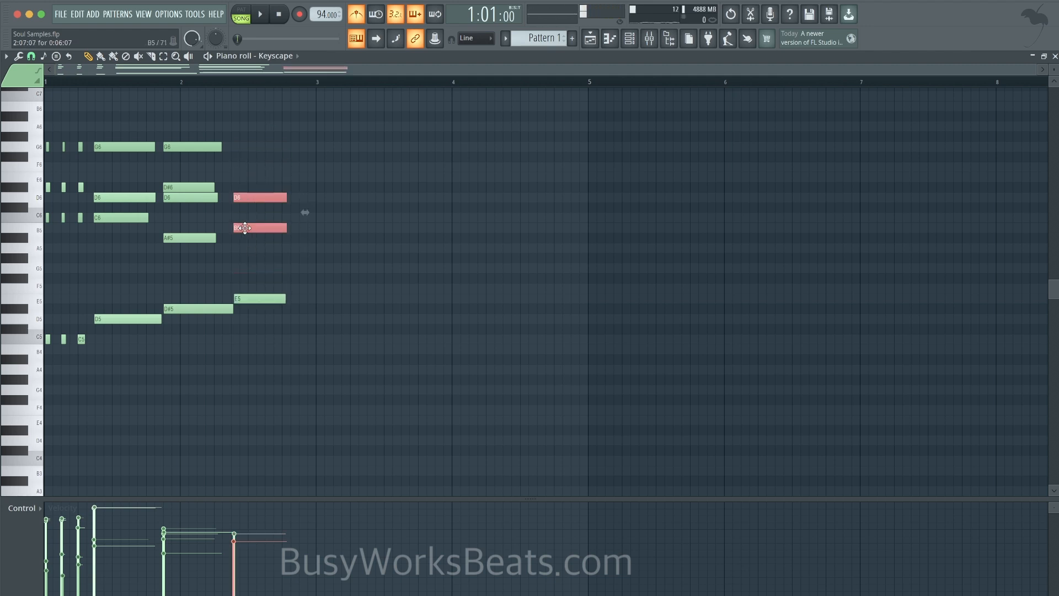
{"action": "left_click", "coordinate": [232, 270]}
{"action": "left_click_drag", "start_coordinate": [369, 267], "coordinate": [270, 268]}
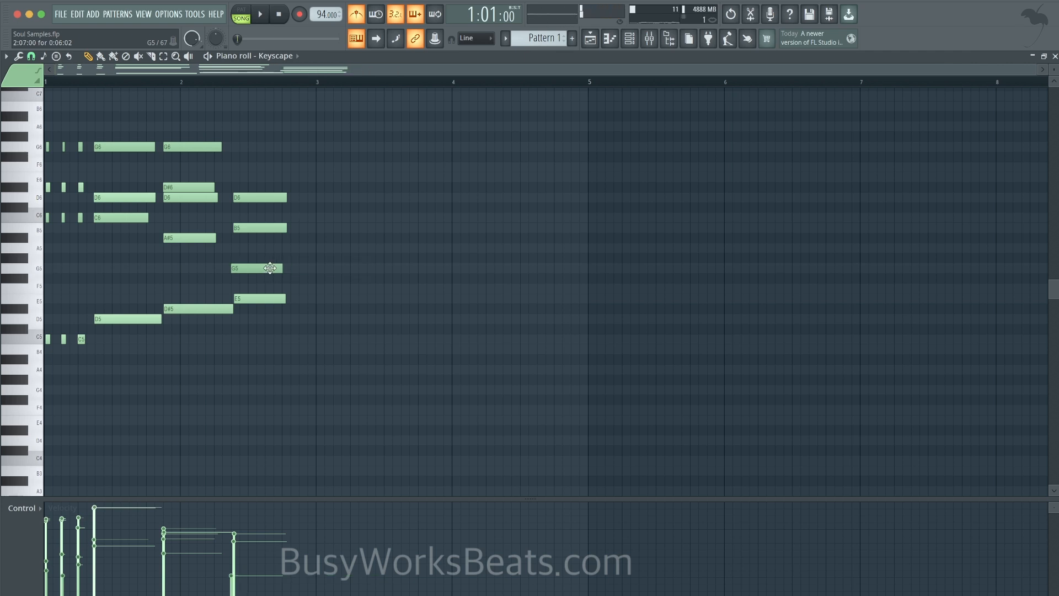
{"action": "key", "text": "space"}
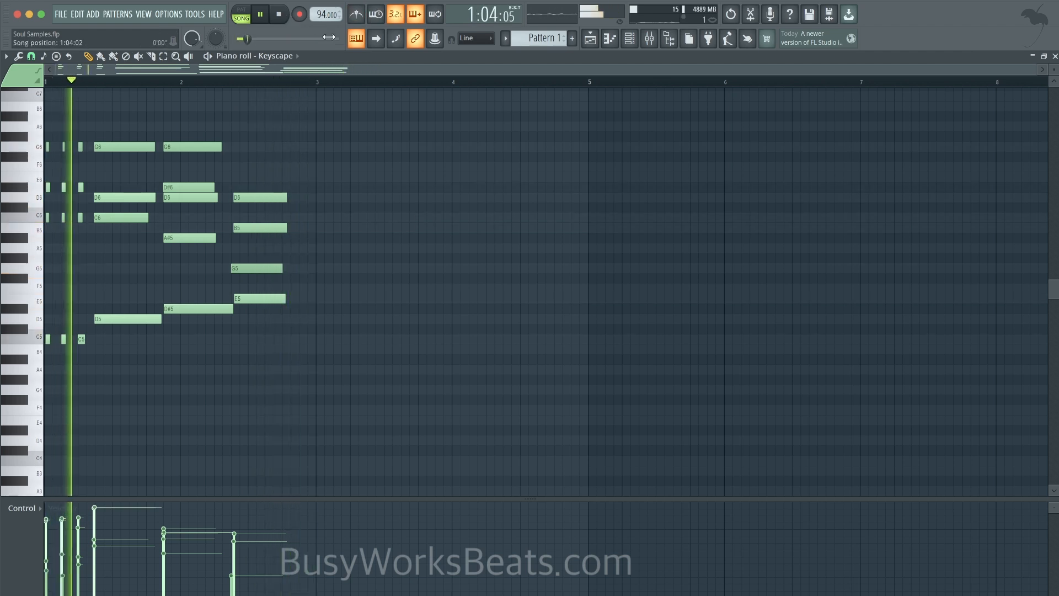
Lengthen the last chord's notes almost to the start of bar 3 and add a matching C5 note beneath them.
{"action": "left_click_drag", "start_coordinate": [345, 182], "coordinate": [312, 300]}
{"action": "key", "text": "space"}
{"action": "left_click", "coordinate": [243, 319]}
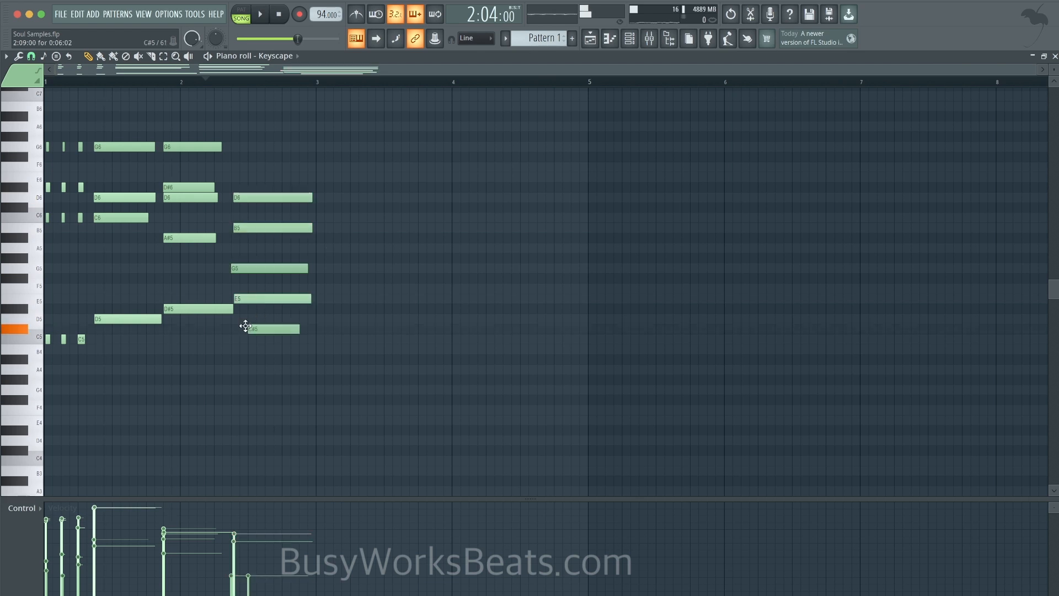
{"action": "left_click_drag", "start_coordinate": [233, 328], "coordinate": [307, 338]}
{"action": "left_click", "coordinate": [261, 337]}
{"action": "key", "text": "space"}
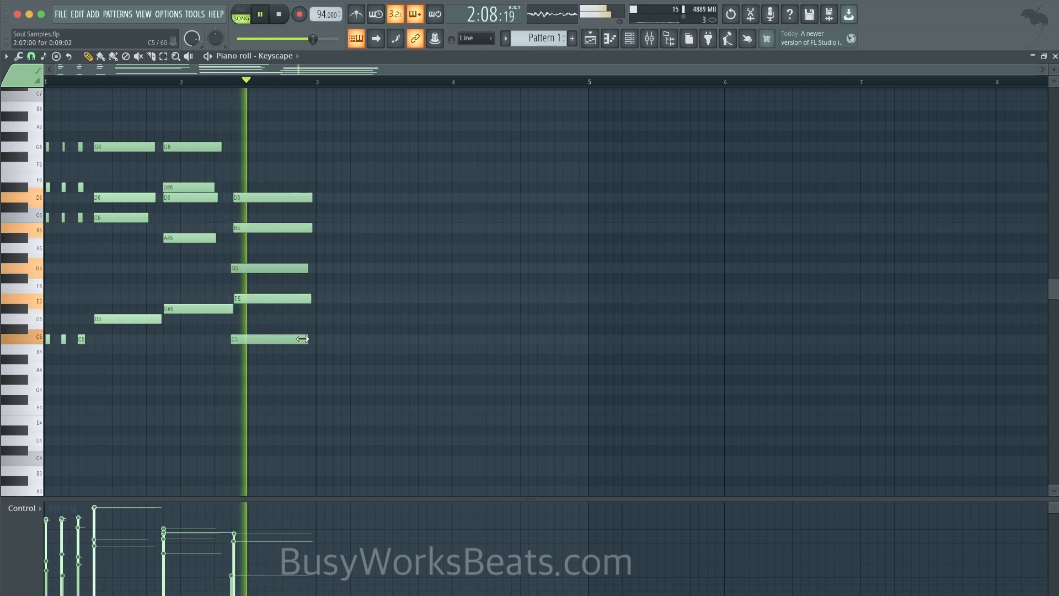
Lower the last chord's E5 and B5 notes by one semitone to D#5 and A#5, and play it.
{"action": "left_click", "coordinate": [274, 299], "text": "ctrl+shift"}
{"action": "left_click", "coordinate": [272, 229], "text": "ctrl+shift"}
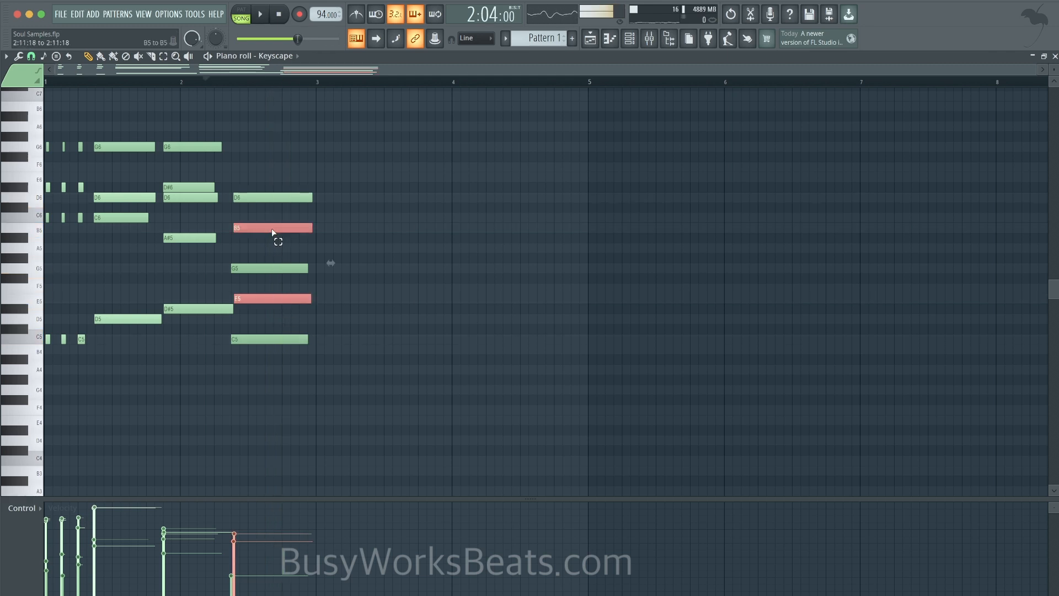
{"action": "left_click_drag", "start_coordinate": [273, 232], "coordinate": [274, 243]}
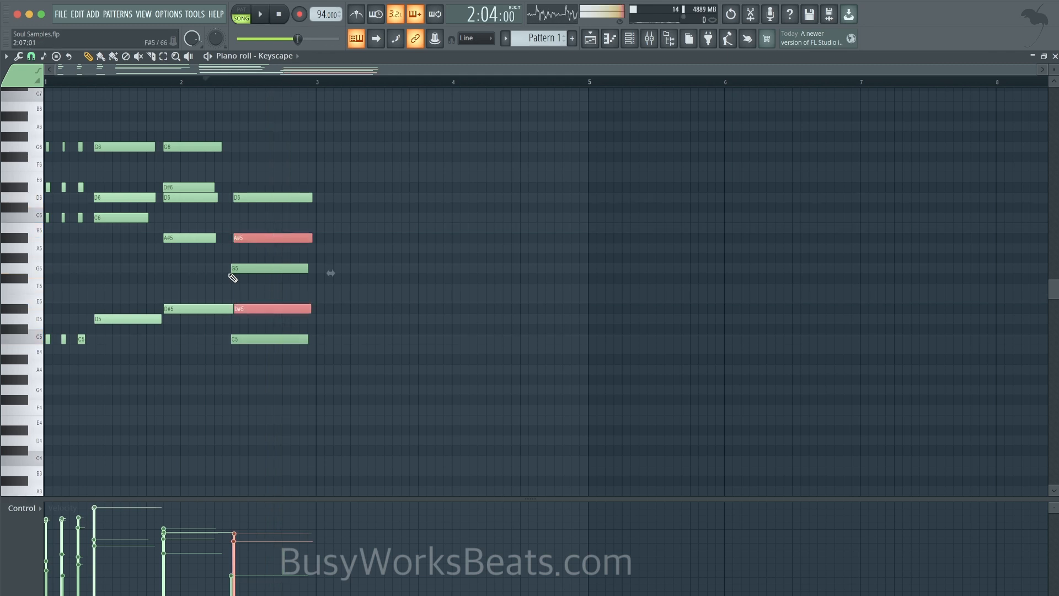
{"action": "left_click", "coordinate": [229, 175], "text": "ctrl"}
{"action": "left_click", "coordinate": [229, 82]}
{"action": "key", "text": "space"}
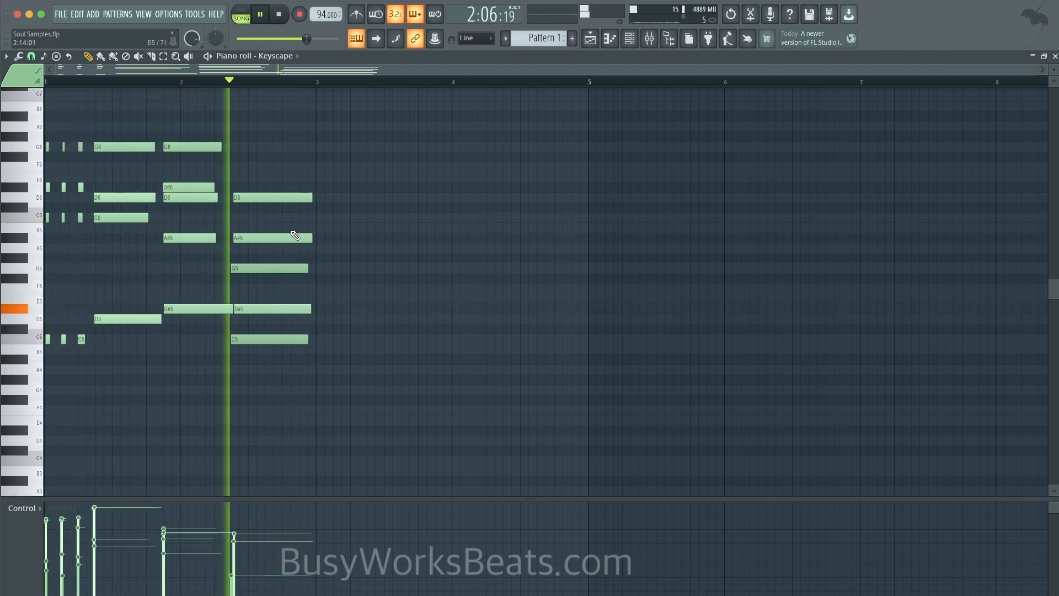
{"action": "key", "text": "space"}
{"action": "right_click", "coordinate": [249, 308]}
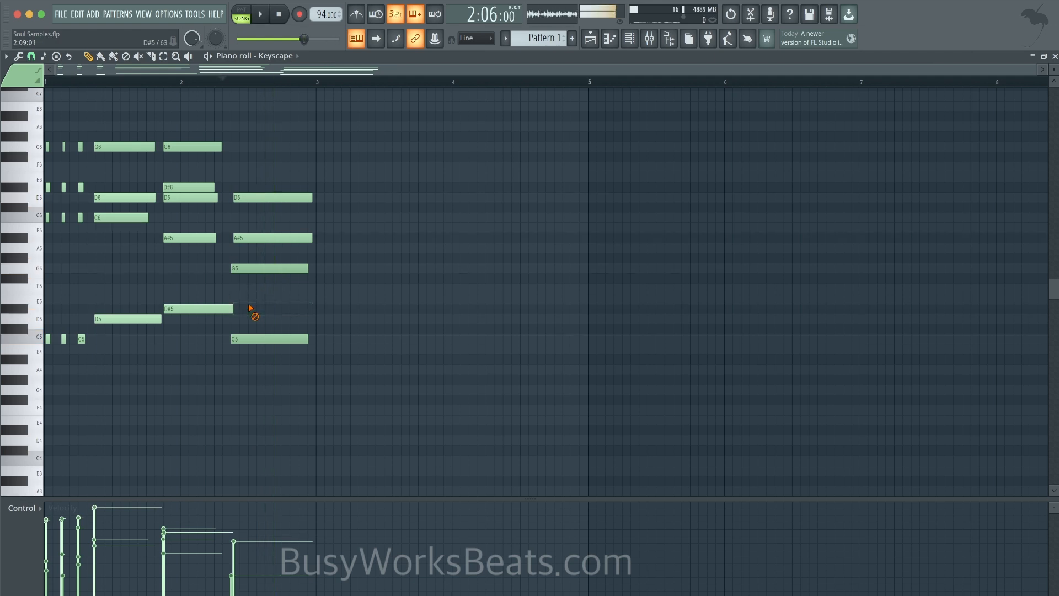
{"action": "key", "text": "super+z"}
{"action": "right_click", "coordinate": [250, 309]}
{"action": "key", "text": "super+z"}
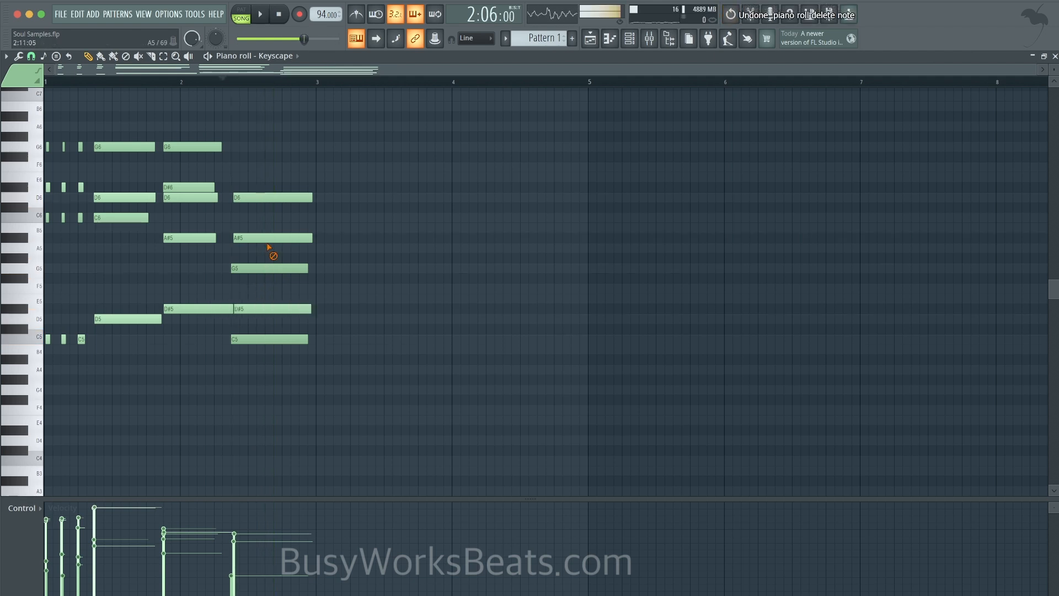
Delete the A#5 note from the last chord and play the chord back.
{"action": "right_click", "coordinate": [267, 239]}
{"action": "left_click_drag", "start_coordinate": [255, 203], "coordinate": [267, 351]}
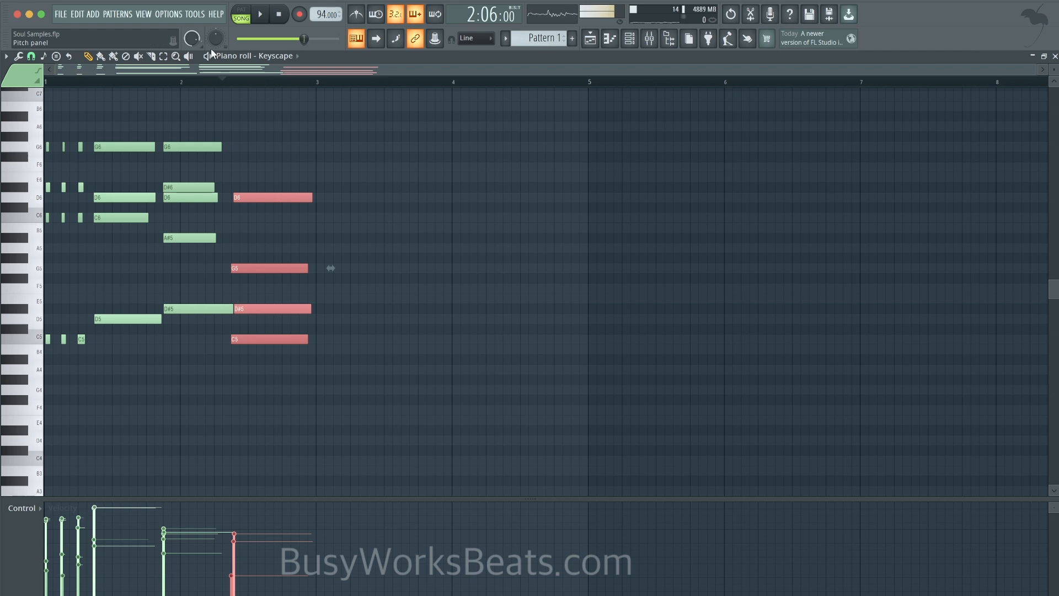
{"action": "key", "text": "space"}
{"action": "key", "text": "space"}
Move the last chord's G5 note down an octave to G4 and play the result.
{"action": "left_click", "coordinate": [265, 310]}
{"action": "left_click", "coordinate": [271, 267]}
{"action": "key", "text": "ctrl+Down"}
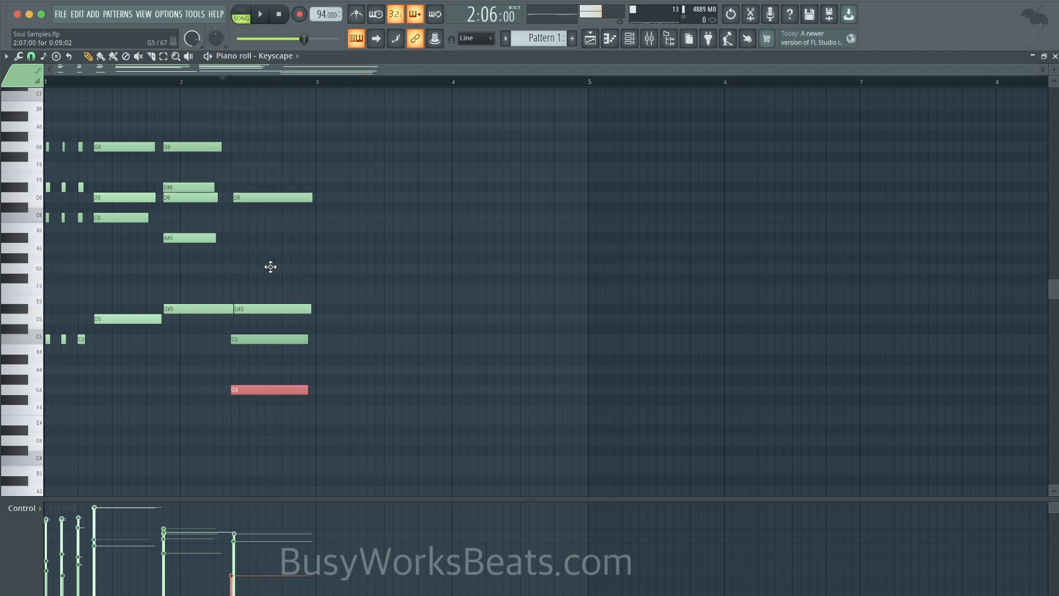
{"action": "key", "text": "space"}
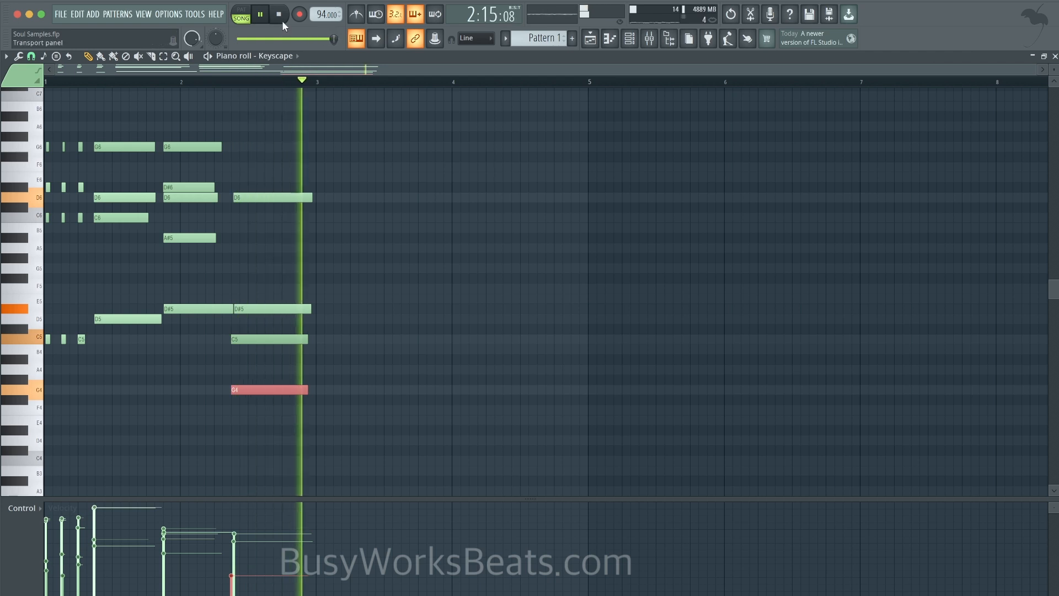
{"action": "left_click", "coordinate": [630, 38]}
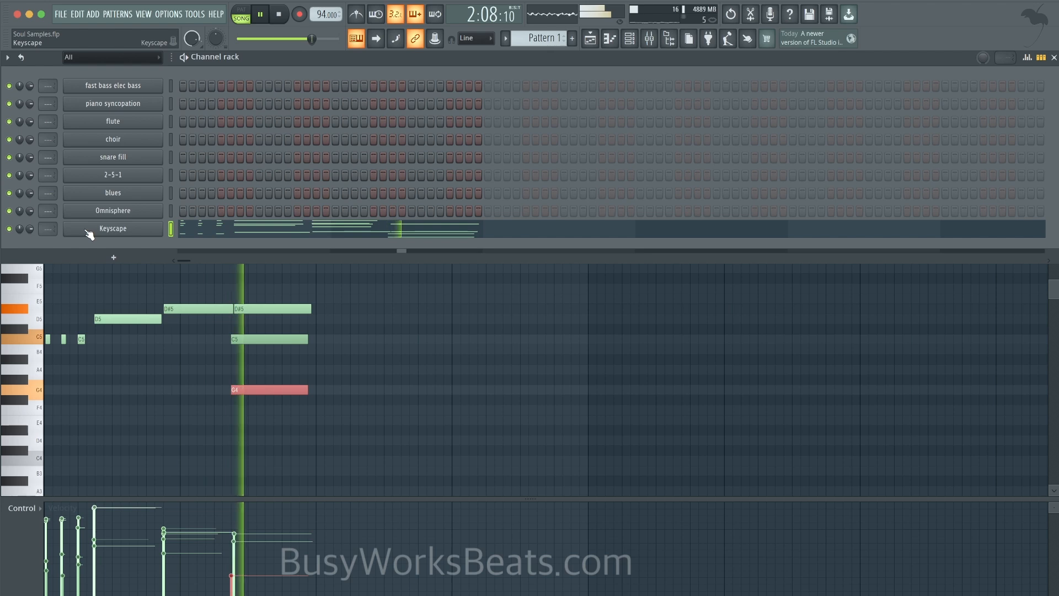
{"action": "key", "text": "space"}
{"action": "key", "text": "F6"}
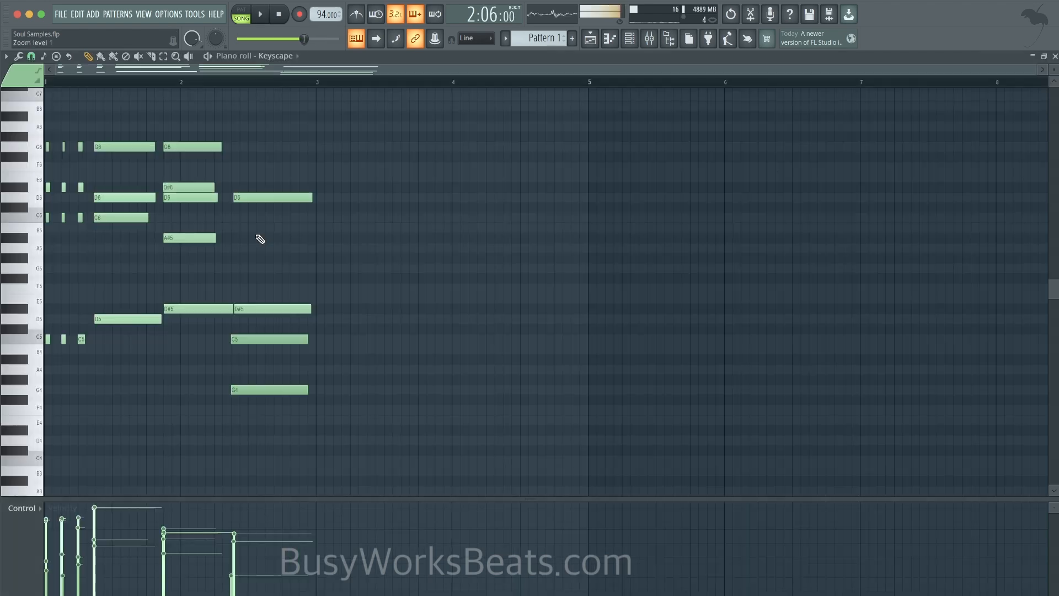
Try a G#5 note in the last chord, listen to it, and delete it again.
{"action": "left_click", "coordinate": [242, 194]}
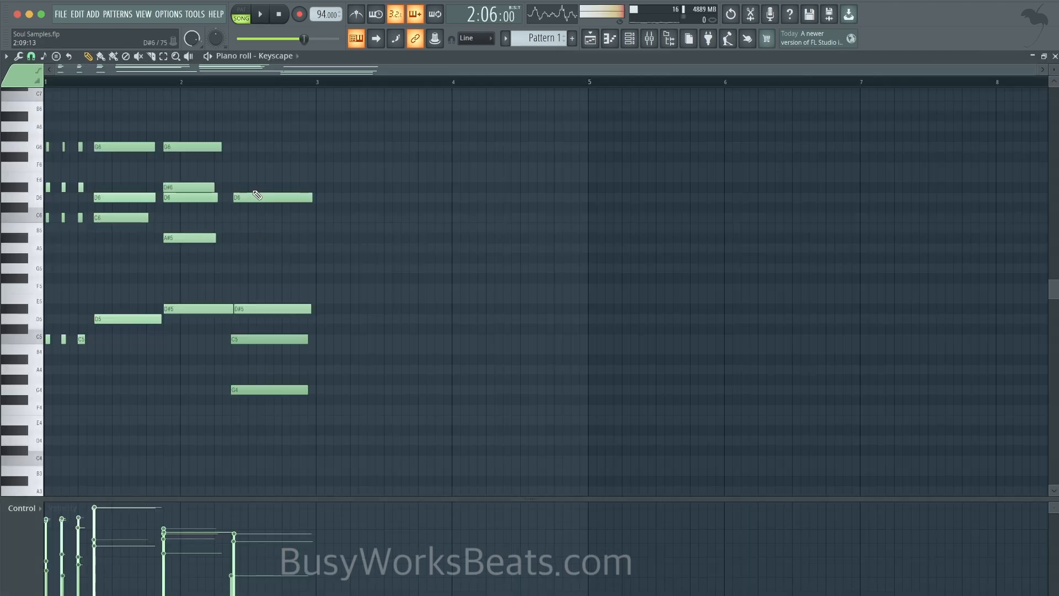
{"action": "left_click_drag", "start_coordinate": [22, 309], "coordinate": [27, 263]}
{"action": "left_click", "coordinate": [235, 259]}
{"action": "key", "text": "space"}
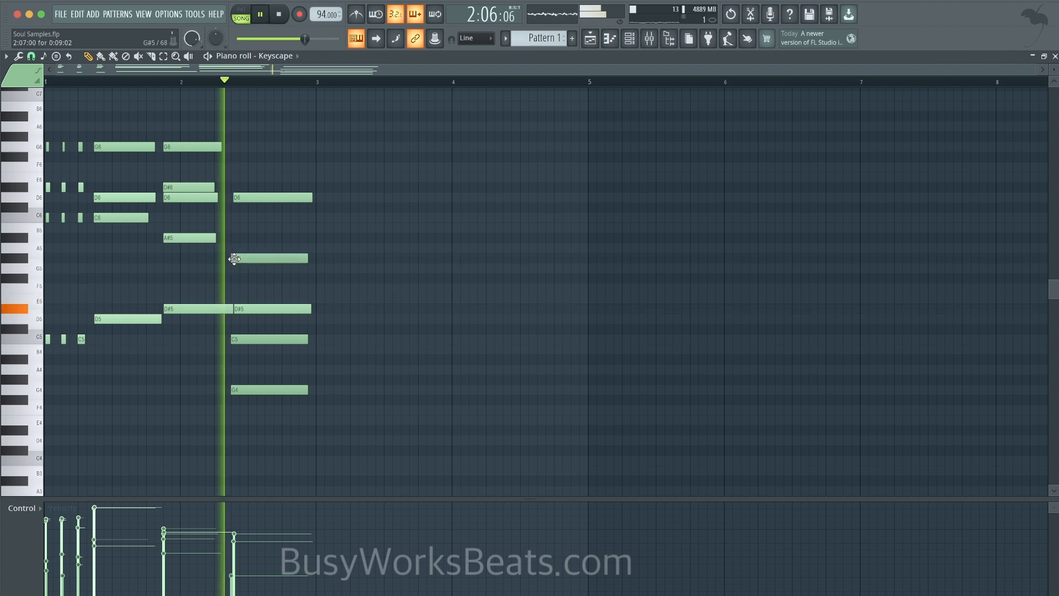
{"action": "key", "text": "space"}
{"action": "right_click", "coordinate": [266, 259]}
Listen to the edited chord progression and return to the channel rack.
{"action": "left_click", "coordinate": [585, 45]}
{"action": "key", "text": "space"}
{"action": "key", "text": "space"}
{"action": "left_click", "coordinate": [630, 39]}
{"action": "key", "text": "space"}
{"action": "key", "text": "space"}
Switch to Pattern 2 and open the Omnisphere channel's piano roll.
{"action": "left_click_drag", "start_coordinate": [538, 40], "coordinate": [539, 34]}
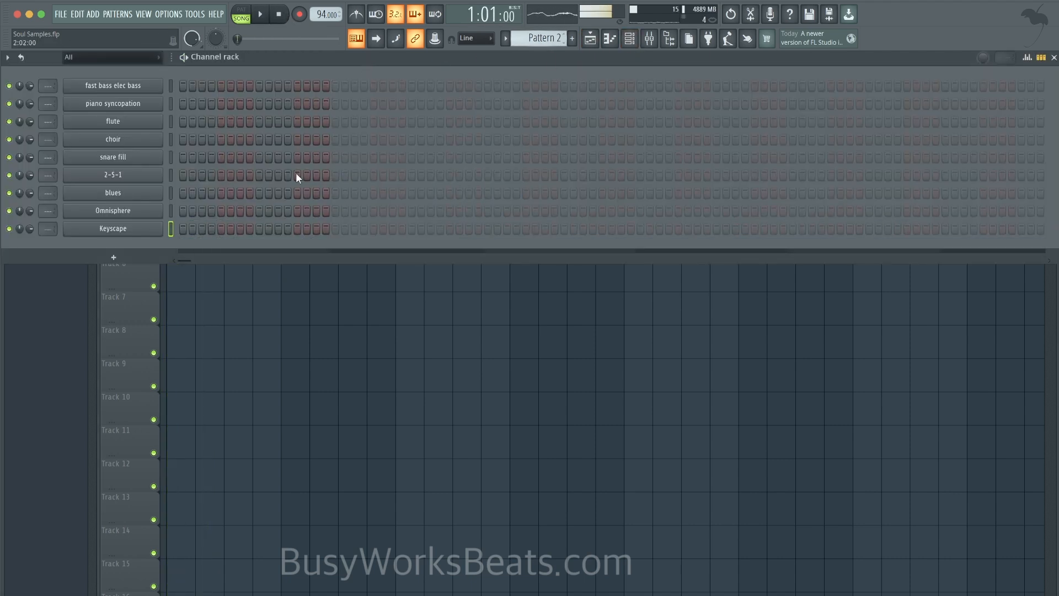
{"action": "right_click", "coordinate": [165, 213]}
{"action": "left_click", "coordinate": [176, 211]}
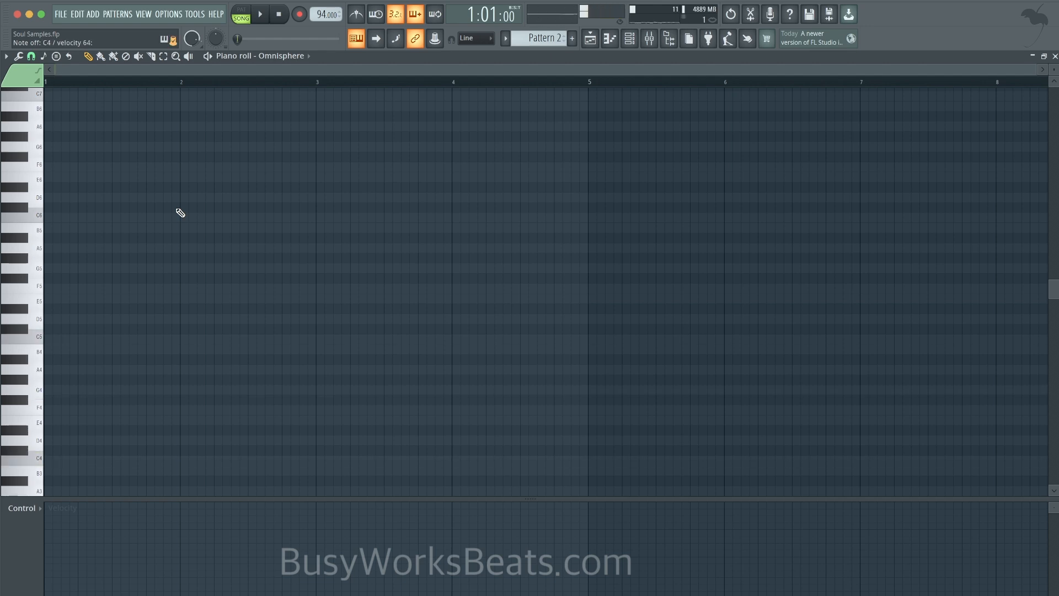
Record a single-note line around C4, G4 and C5 on the Omnisphere channel in Pattern 2 and play it back.
{"action": "scroll", "coordinate": [271, 116], "scroll_direction": "down", "scroll_amount": 2}
{"action": "scroll", "coordinate": [270, 117], "scroll_direction": "down", "scroll_amount": 1}
{"action": "key", "text": "r"}
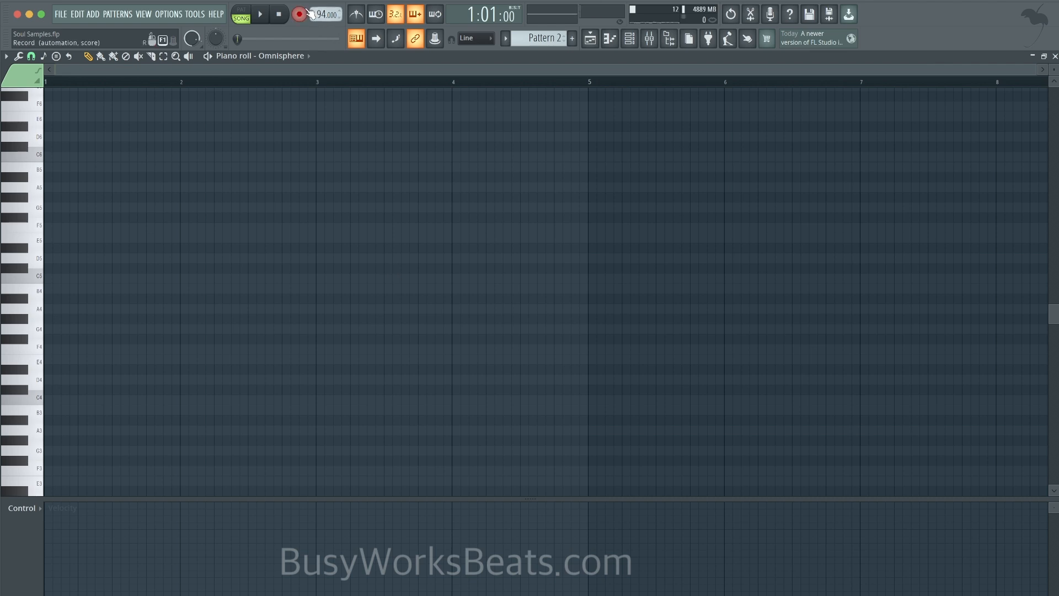
{"action": "left_click", "coordinate": [485, 370]}
{"action": "scroll", "coordinate": [423, 348], "scroll_direction": "up", "scroll_amount": 3}
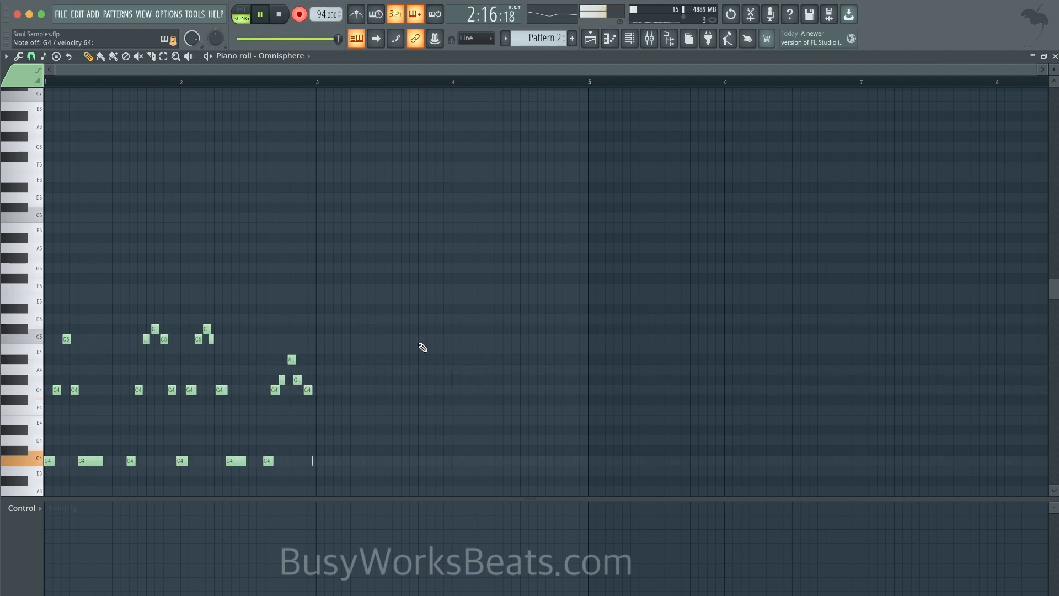
{"action": "key", "text": "space"}
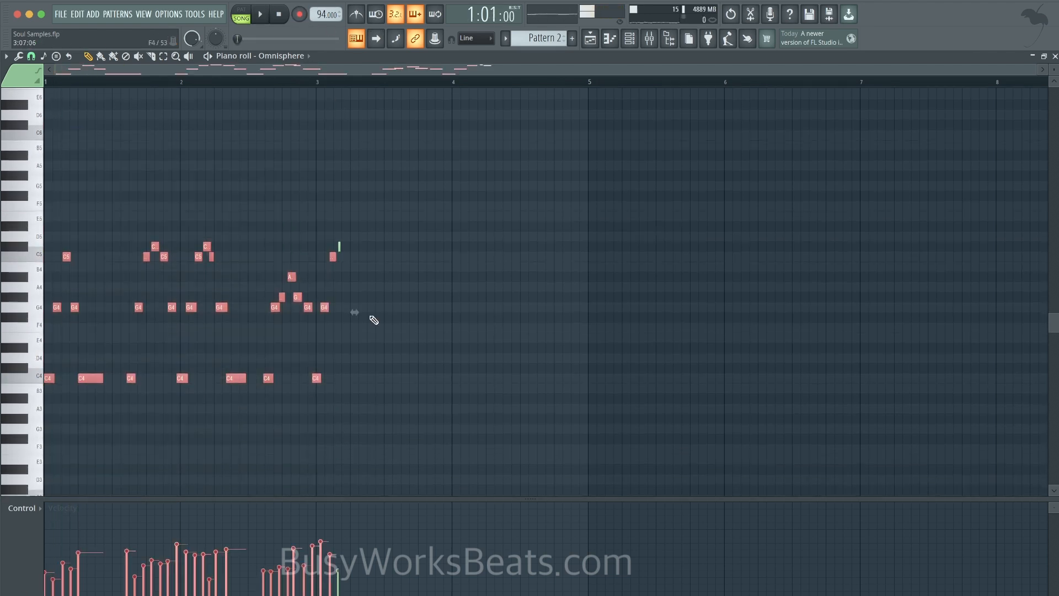
{"action": "key", "text": "space"}
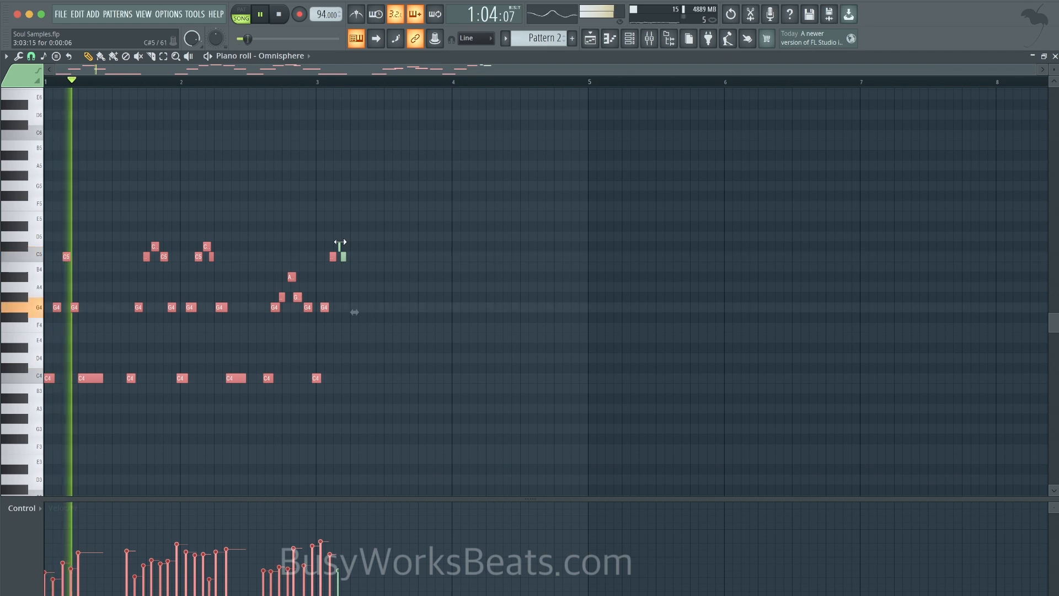
Delete the extra Omnisphere notes from bar 3 onwards, including the C5, G4 and C4, and stop playback.
{"action": "right_click", "coordinate": [343, 257]}
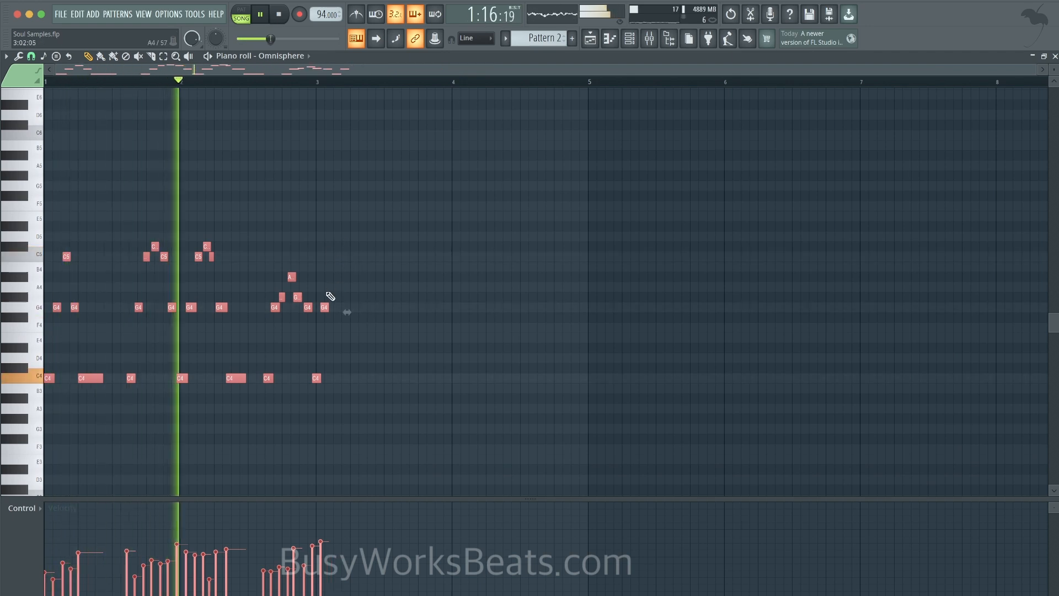
{"action": "right_click", "coordinate": [325, 308]}
{"action": "right_click", "coordinate": [316, 378]}
{"action": "key", "text": "space"}
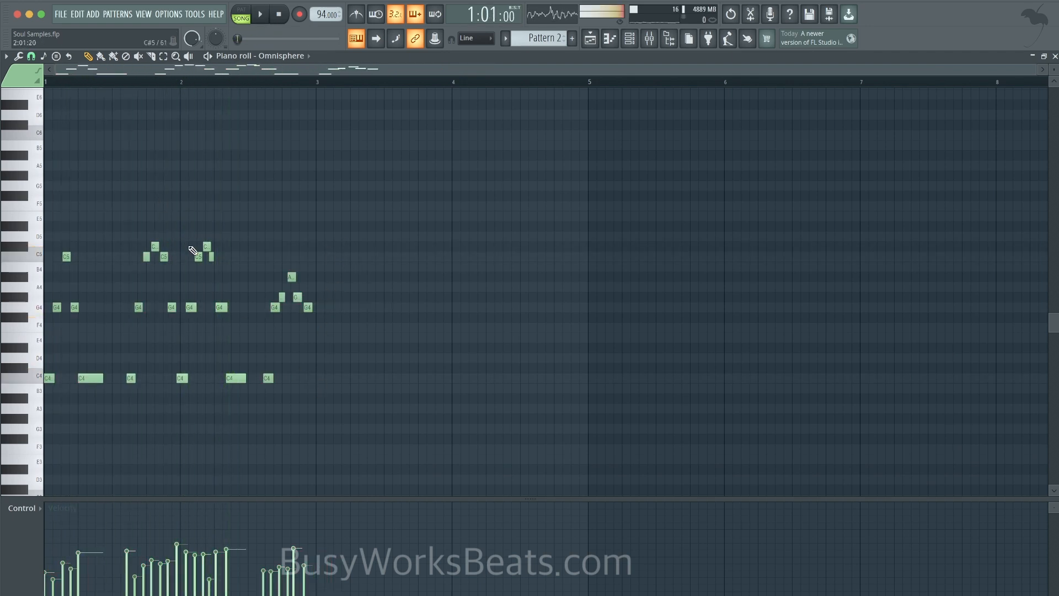
Listen to the trimmed Omnisphere line with the arrangement and reopen Pattern 2's notes from the playlist.
{"action": "scroll", "coordinate": [189, 247], "scroll_direction": "up", "scroll_amount": 2}
{"action": "key", "text": "space"}
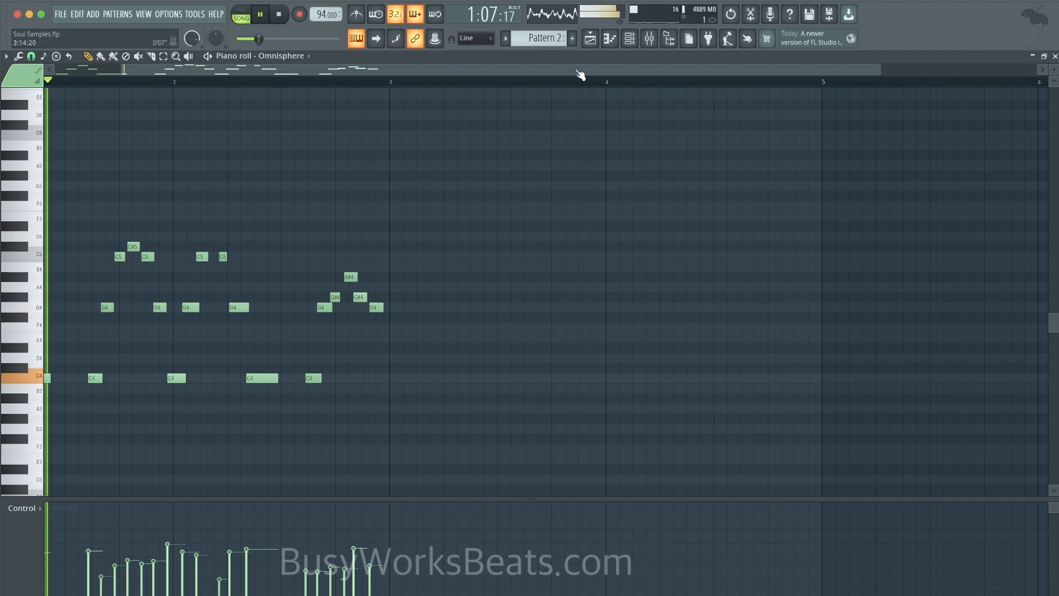
{"action": "key", "text": "F5"}
{"action": "key", "text": "space"}
{"action": "key", "text": "space"}
{"action": "double_click", "coordinate": [202, 146]}
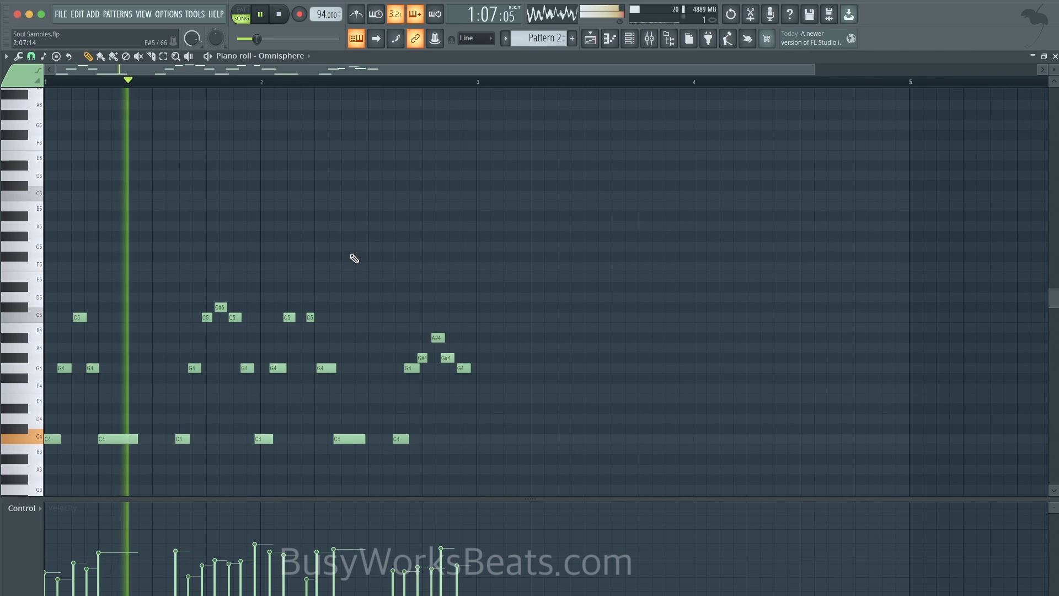
Stop playback and delete all of the second bar's notes from the Omnisphere line.
{"action": "scroll", "coordinate": [375, 297], "scroll_direction": "down", "scroll_amount": 2}
{"action": "left_click_drag", "start_coordinate": [449, 391], "coordinate": [273, 196]}
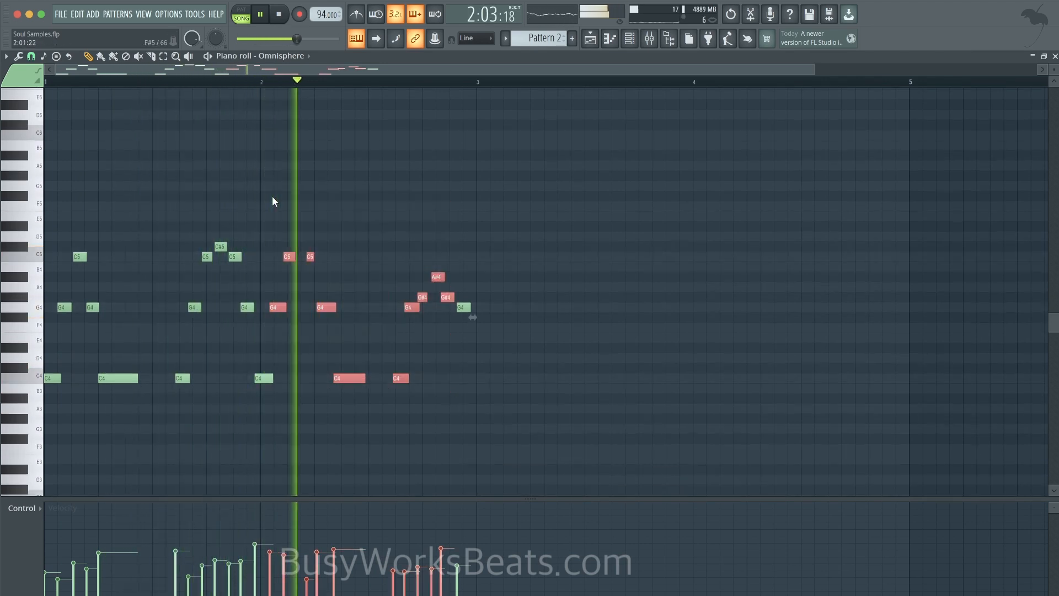
{"action": "key", "text": "space"}
{"action": "left_click_drag", "start_coordinate": [472, 414], "coordinate": [255, 214]}
{"action": "key", "text": "Delete"}
Copy the first bar's Omnisphere notes into the second bar and play the repeated line.
{"action": "left_click_drag", "start_coordinate": [293, 392], "coordinate": [25, 166]}
{"action": "key", "text": "space"}
{"action": "left_click_drag", "start_coordinate": [109, 377], "coordinate": [336, 378]}
{"action": "key", "text": "space"}
{"action": "right_click", "coordinate": [382, 363]}
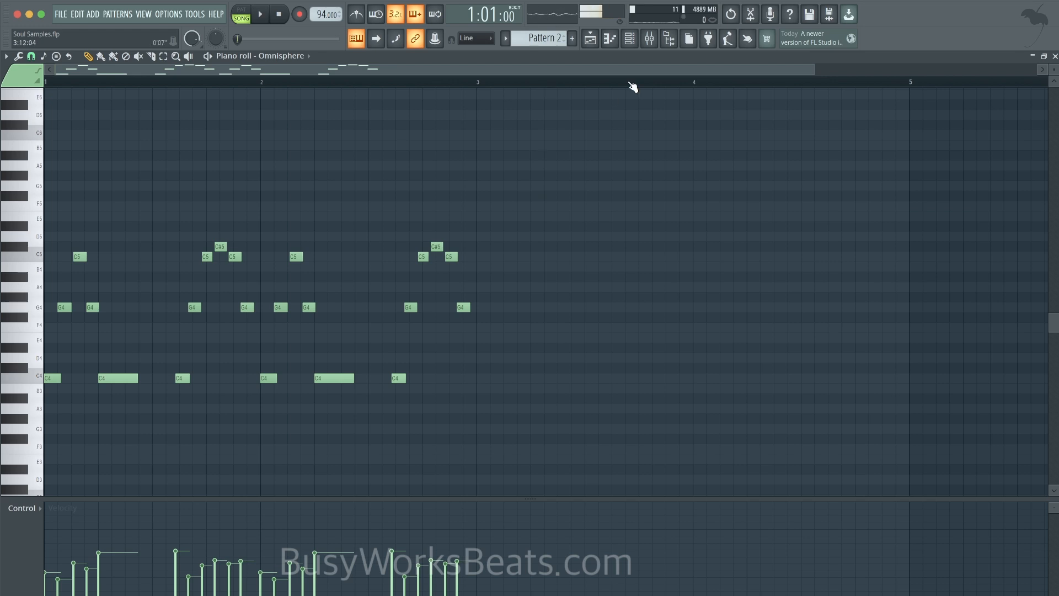
{"action": "key", "text": "space"}
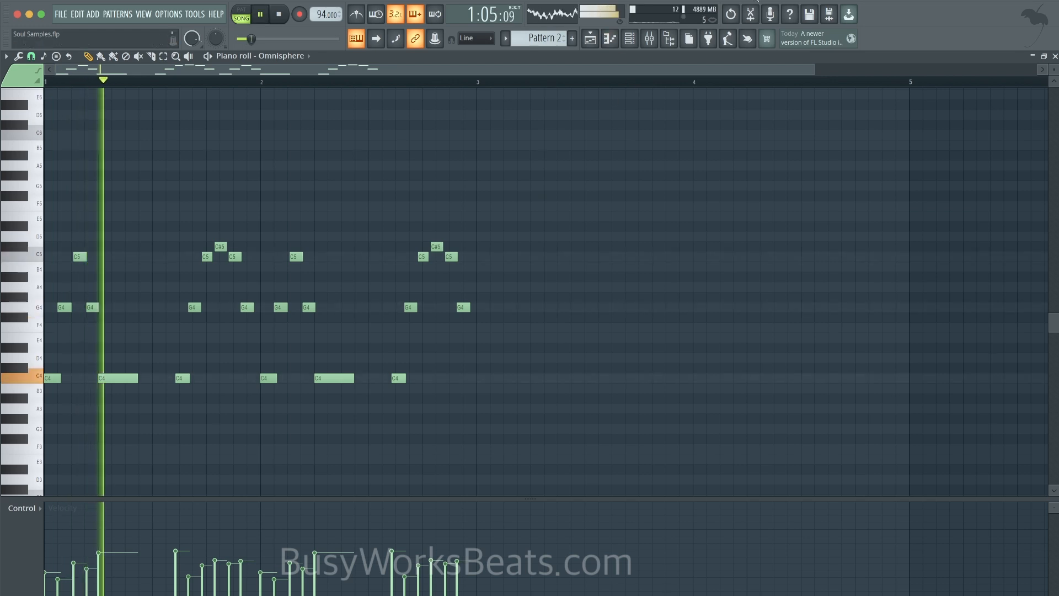
Open Pattern 1's Keyscape notes from the playlist and transpose the last chord down two semitones.
{"action": "key", "text": "F5"}
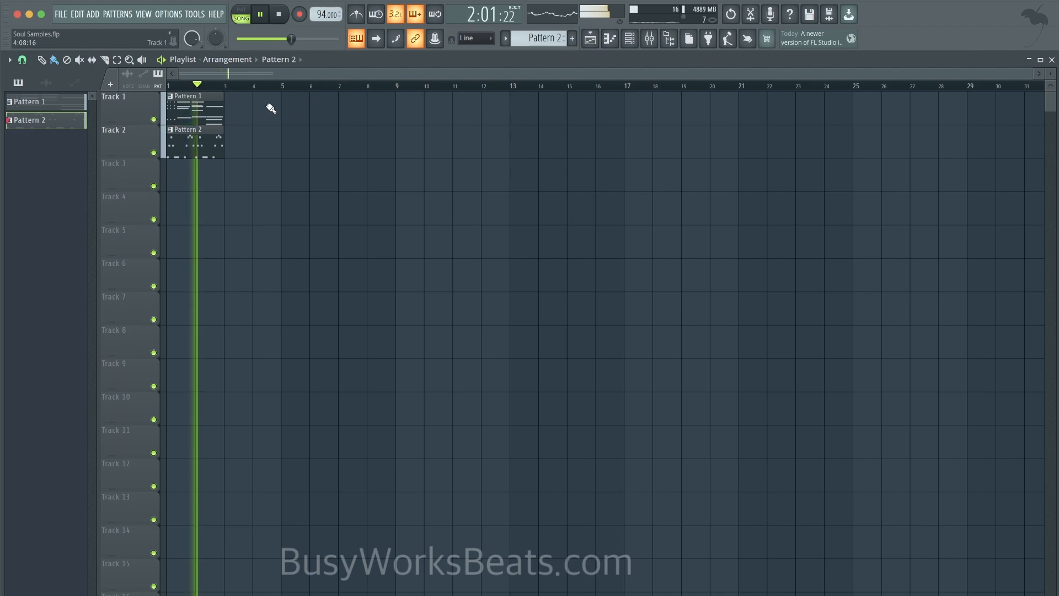
{"action": "double_click", "coordinate": [204, 115]}
{"action": "key", "text": "space"}
{"action": "left_click_drag", "start_coordinate": [273, 166], "coordinate": [274, 412]}
{"action": "scroll", "coordinate": [275, 412], "scroll_direction": "down", "scroll_amount": 5}
{"action": "scroll", "coordinate": [210, 201], "scroll_direction": "up", "scroll_amount": 6}
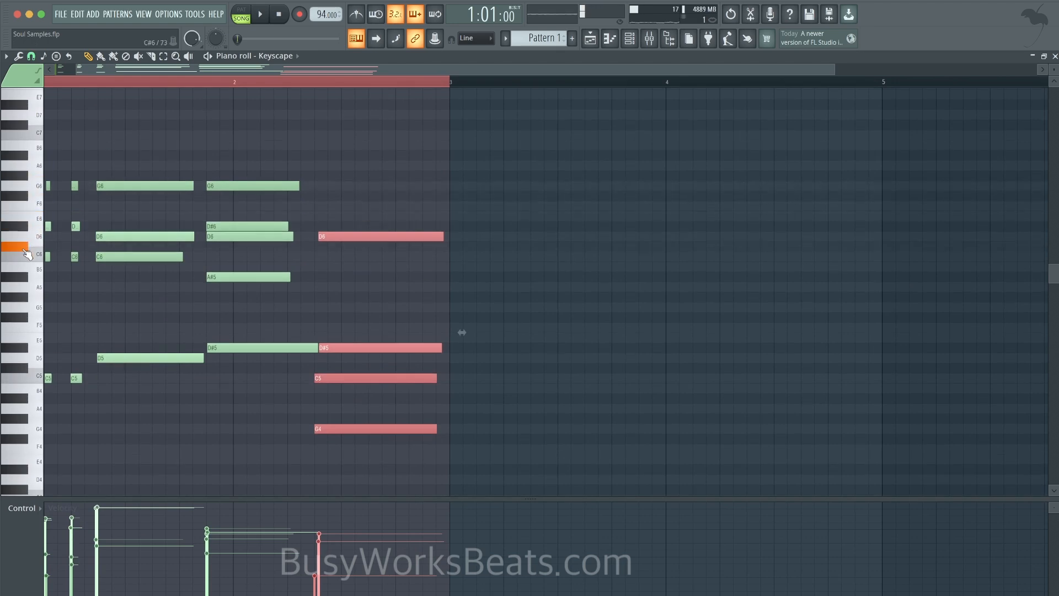
{"action": "key", "text": "Down"}
{"action": "key", "text": "Down"}
{"action": "key", "text": "space"}
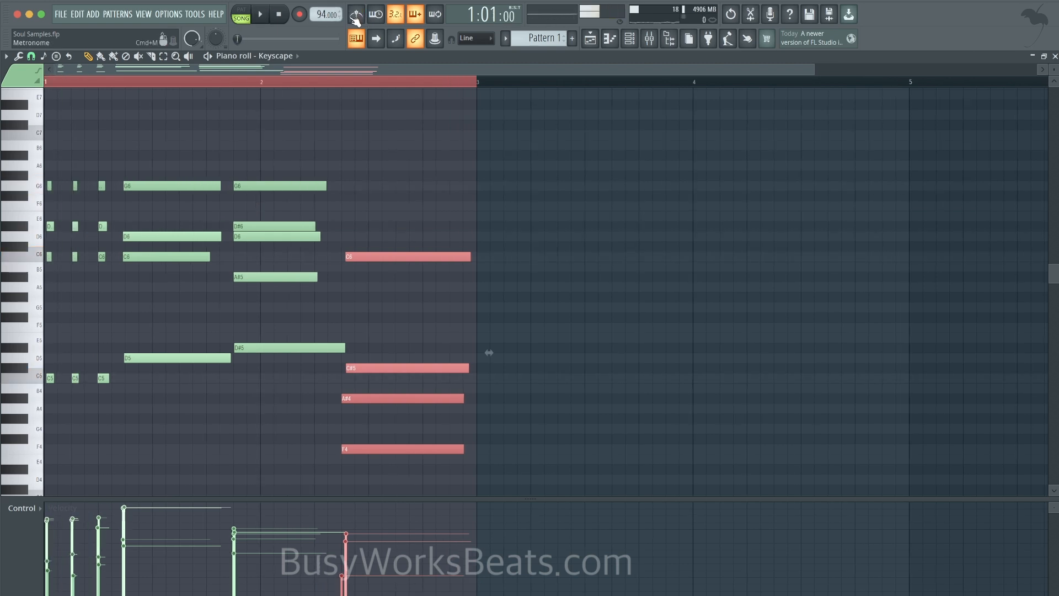
Quantize the last Keyscape chord with the Default quantizer template while listening to it.
{"action": "key", "text": "alt+q"}
{"action": "key", "text": "space"}
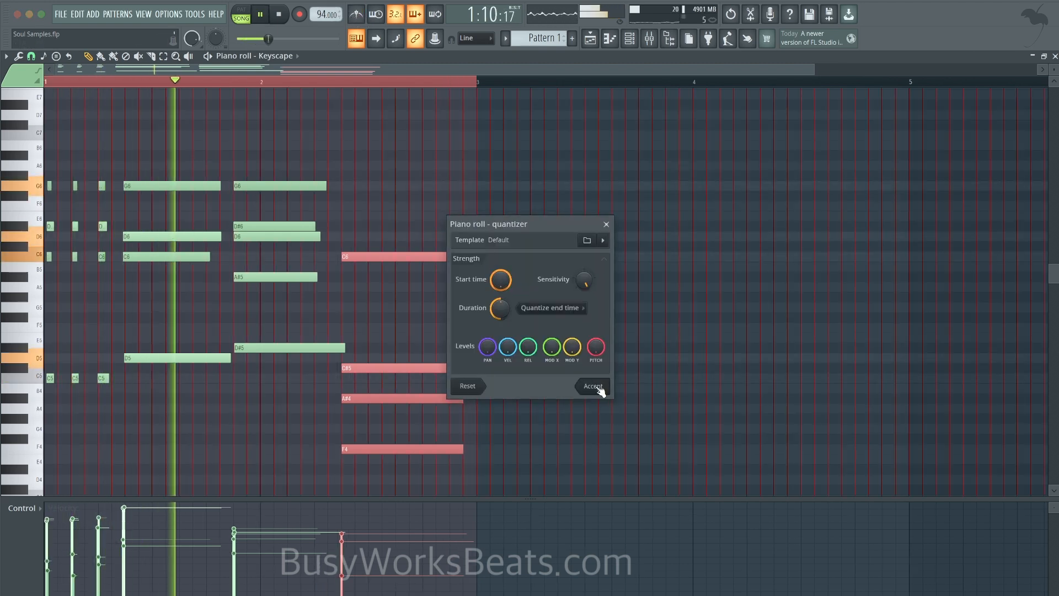
{"action": "left_click", "coordinate": [599, 388]}
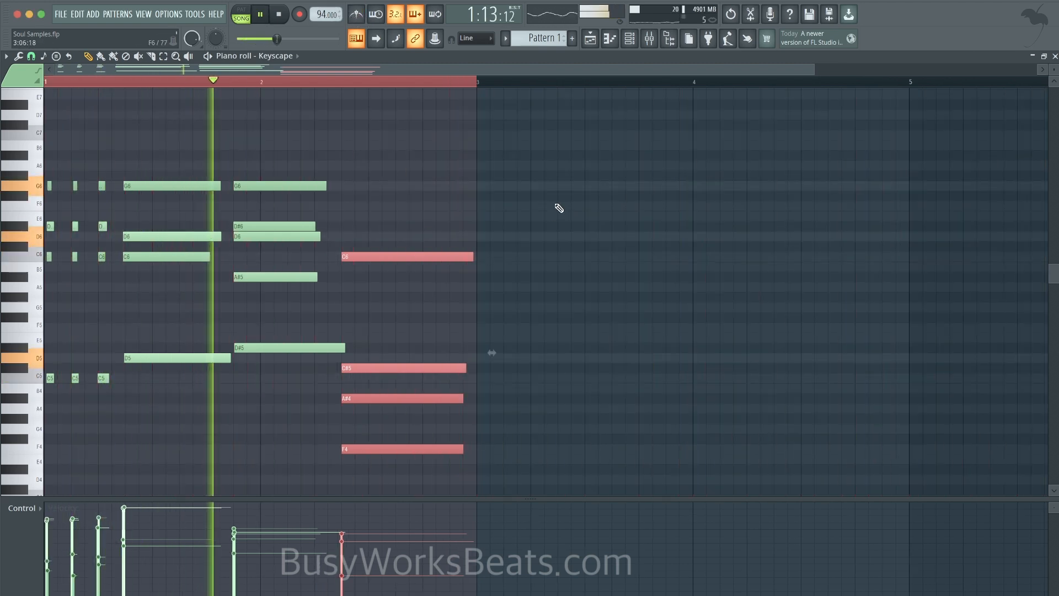
Switch to Pattern 2 and open the Omnisphere channel's notes for editing.
{"action": "left_click", "coordinate": [630, 39]}
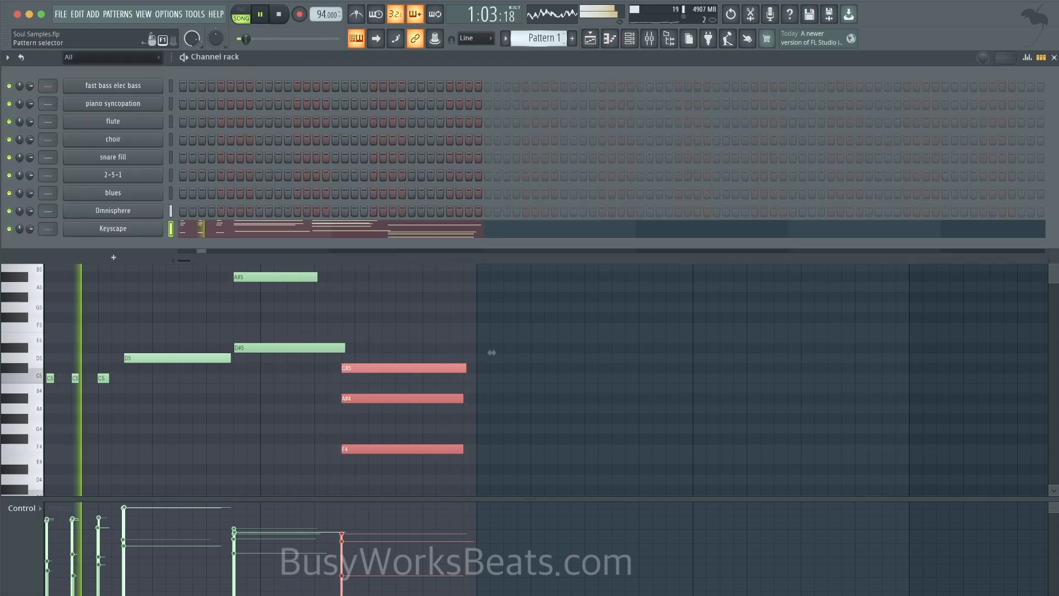
{"action": "left_click_drag", "start_coordinate": [544, 38], "coordinate": [543, 33]}
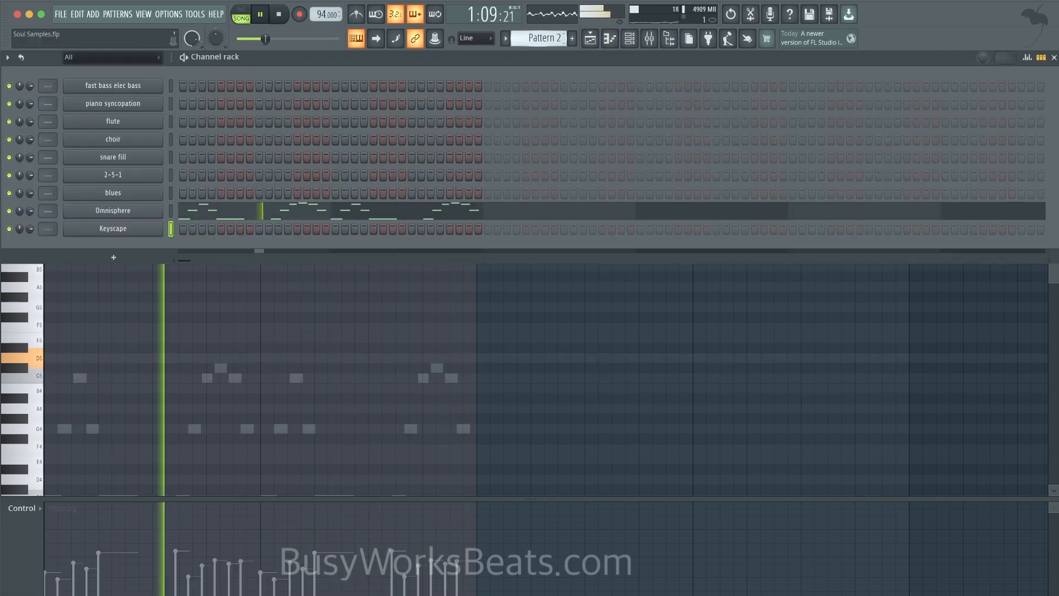
{"action": "left_click", "coordinate": [311, 219]}
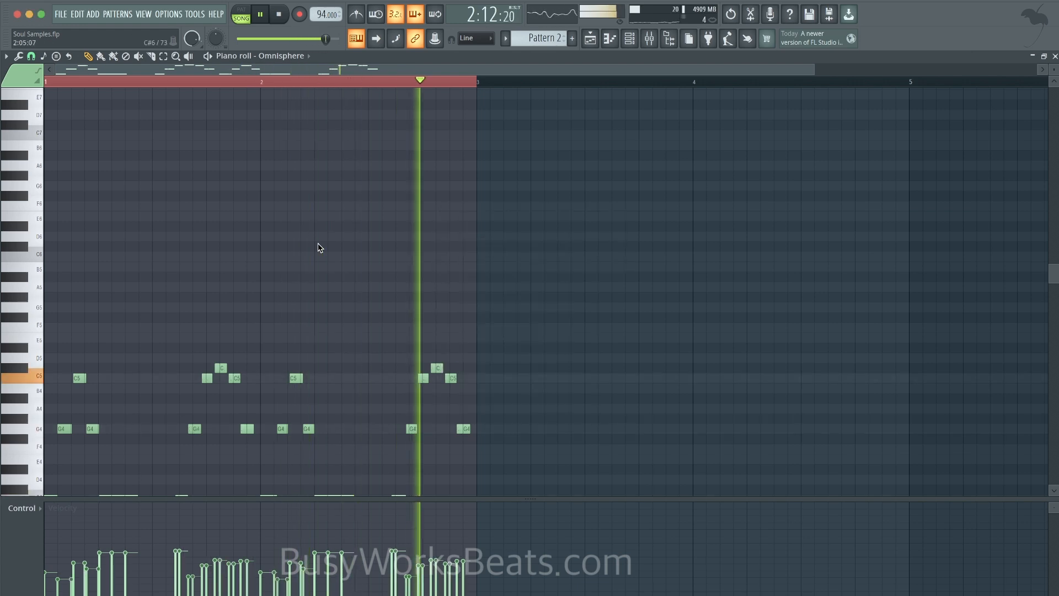
Undo the arpeggiator on the Omnisphere notes, quantize them with the Default template, and slightly lengthen the shortest C5 notes.
{"action": "key", "text": "ctrl+z"}
{"action": "key", "text": "alt+q"}
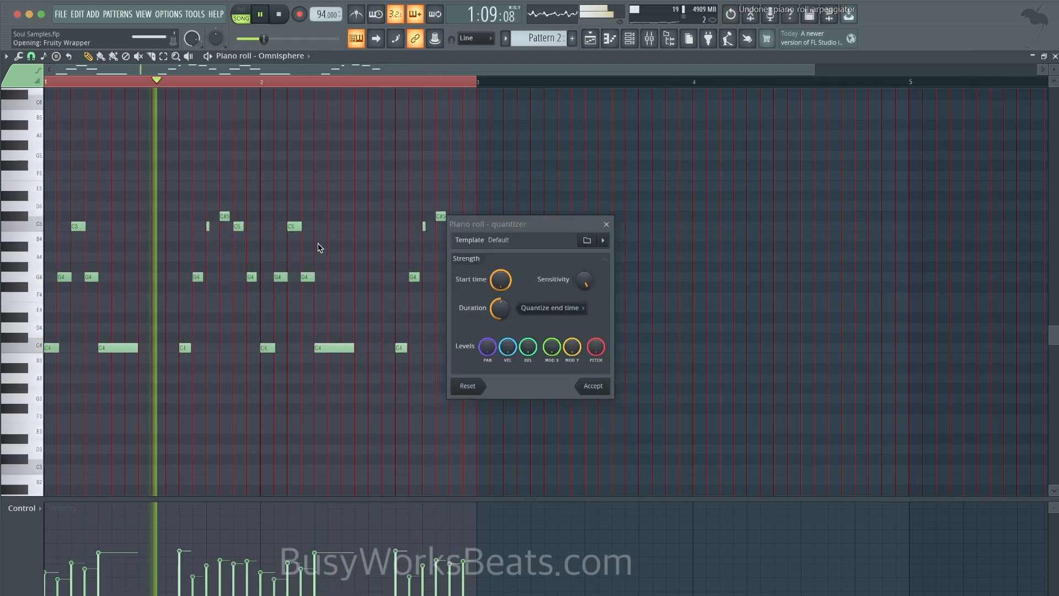
{"action": "left_click", "coordinate": [600, 386]}
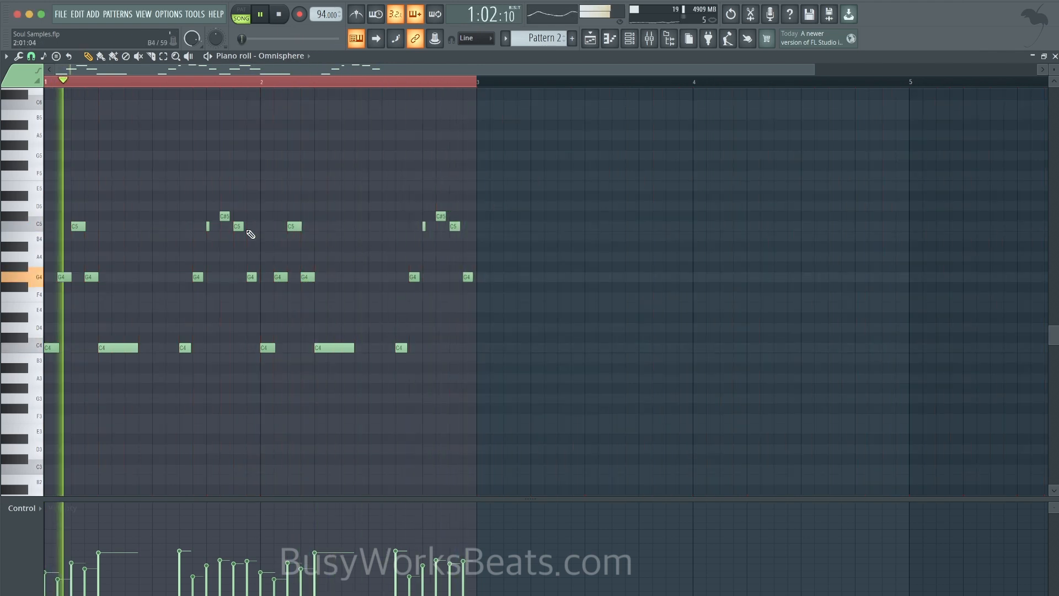
{"action": "key", "text": "alt+a"}
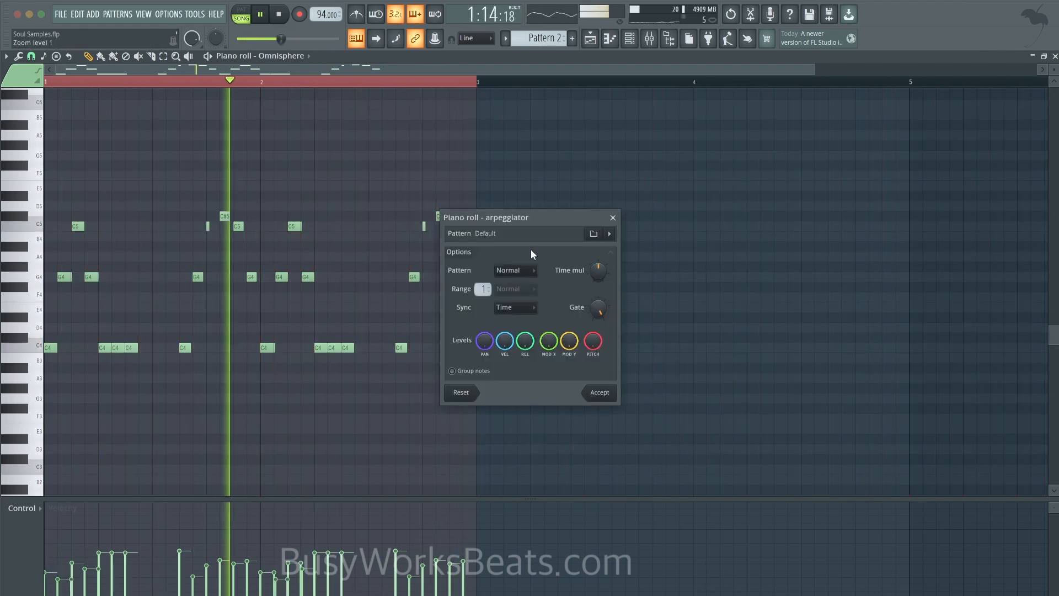
{"action": "key", "text": "Escape"}
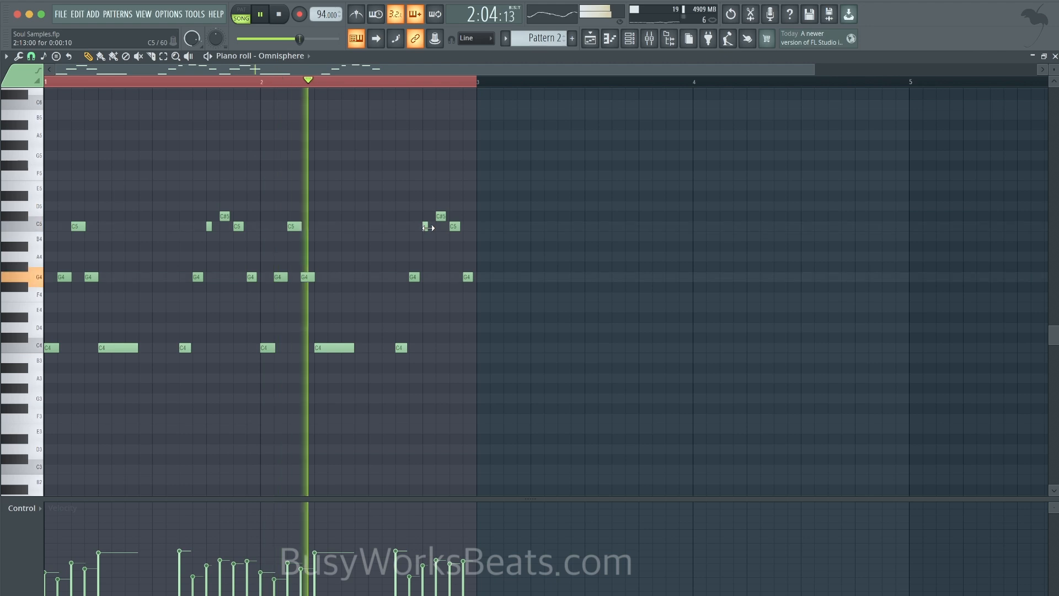
Stop playback, switch back to Pattern 1 and open the Keyscape channel's chord notes.
{"action": "left_click", "coordinate": [630, 39]}
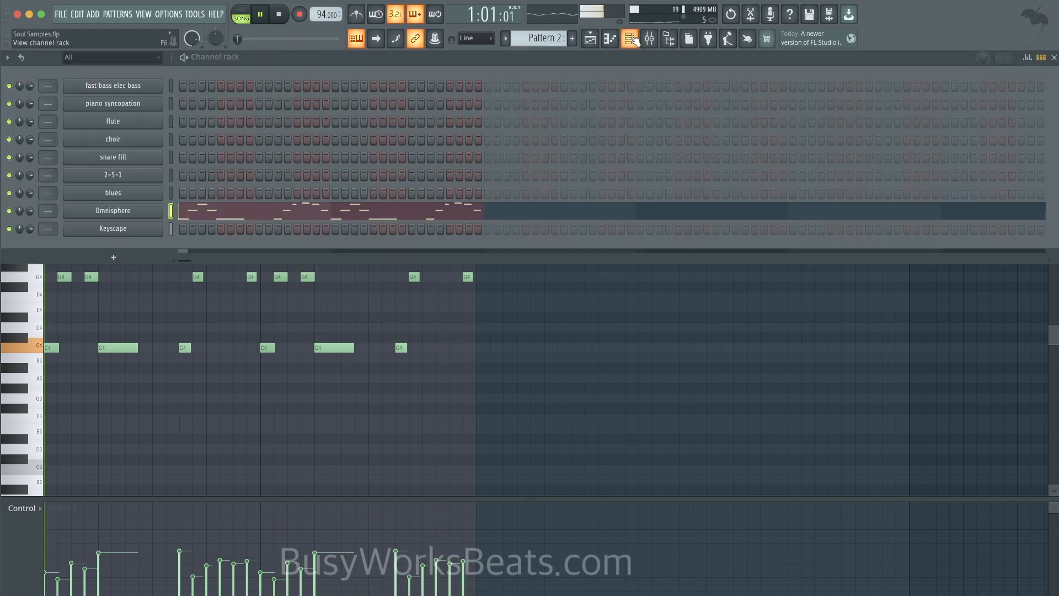
{"action": "key", "text": "space"}
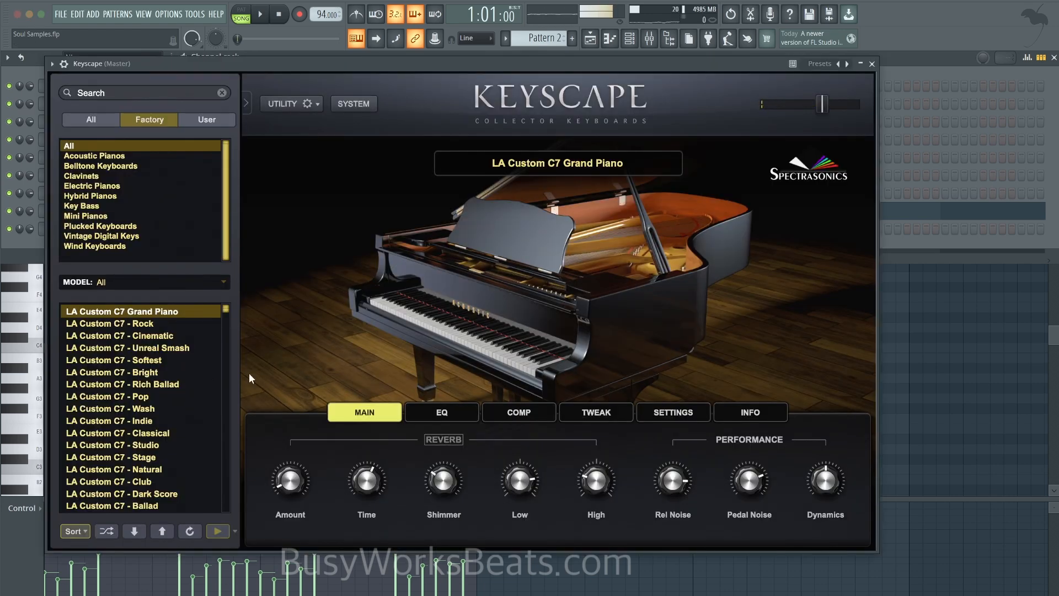
{"action": "left_click", "coordinate": [872, 64]}
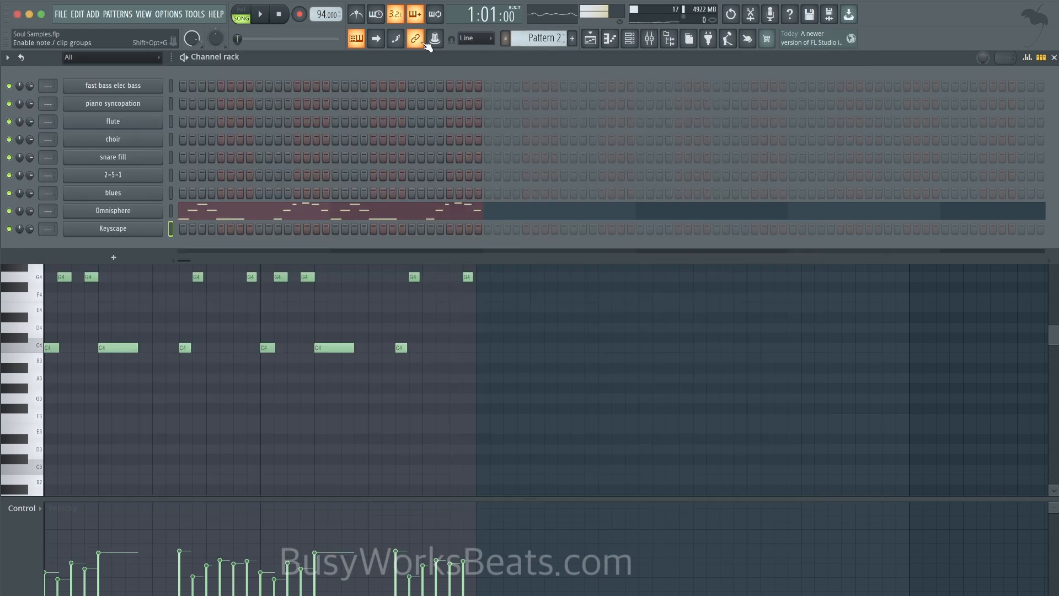
{"action": "scroll", "coordinate": [536, 41], "scroll_direction": "down", "scroll_amount": 1}
{"action": "scroll", "coordinate": [536, 41], "scroll_direction": "up", "scroll_amount": 2}
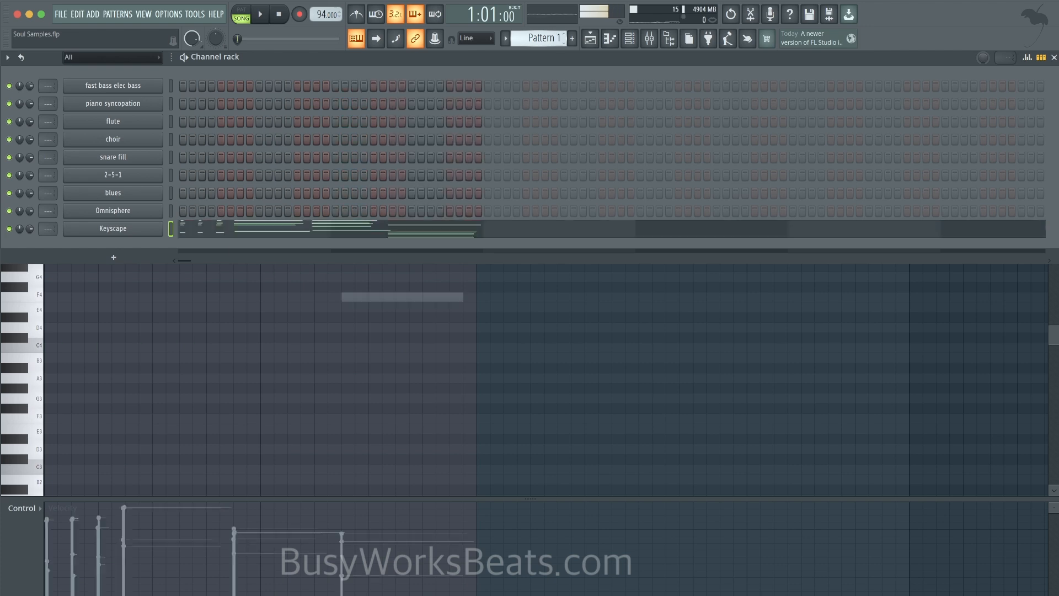
{"action": "left_click", "coordinate": [197, 227]}
{"action": "scroll", "coordinate": [185, 203], "scroll_direction": "up", "scroll_amount": 3}
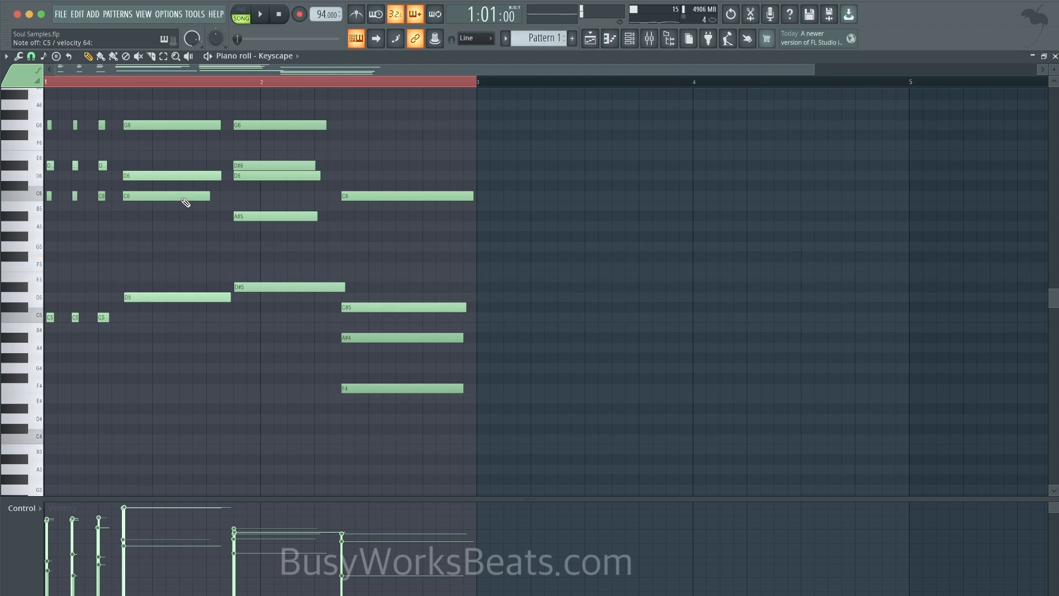
Delete the Pattern 1 clip from Track 1 in the playlist and play the arrangement without it.
{"action": "left_click", "coordinate": [589, 38]}
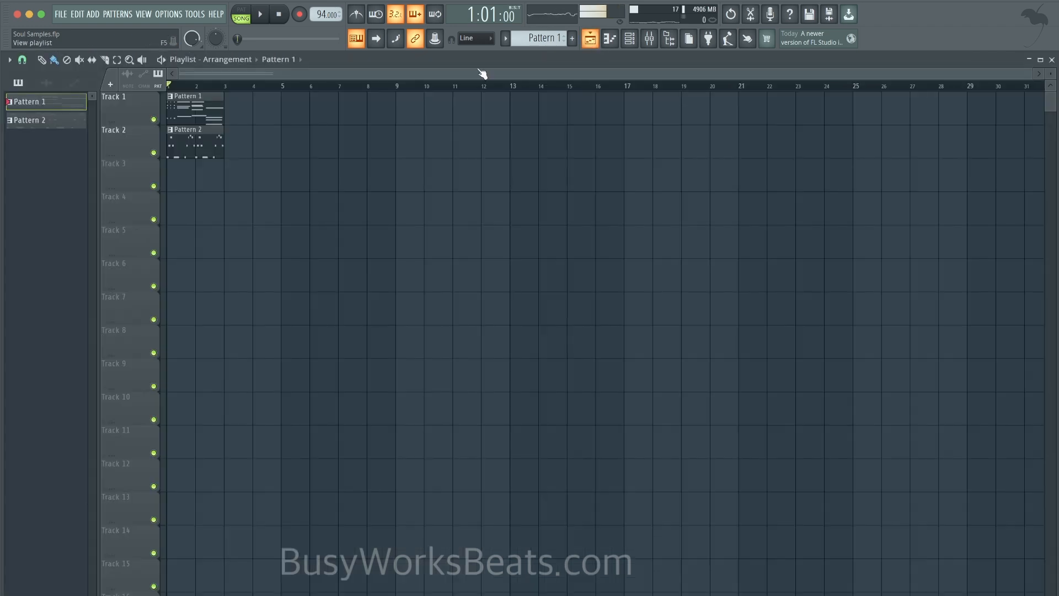
{"action": "right_click", "coordinate": [216, 98]}
{"action": "key", "text": "space"}
Duplicate the Pattern 2 clip to bar 3 on Track 2 and make the copy unique.
{"action": "left_click", "coordinate": [183, 150]}
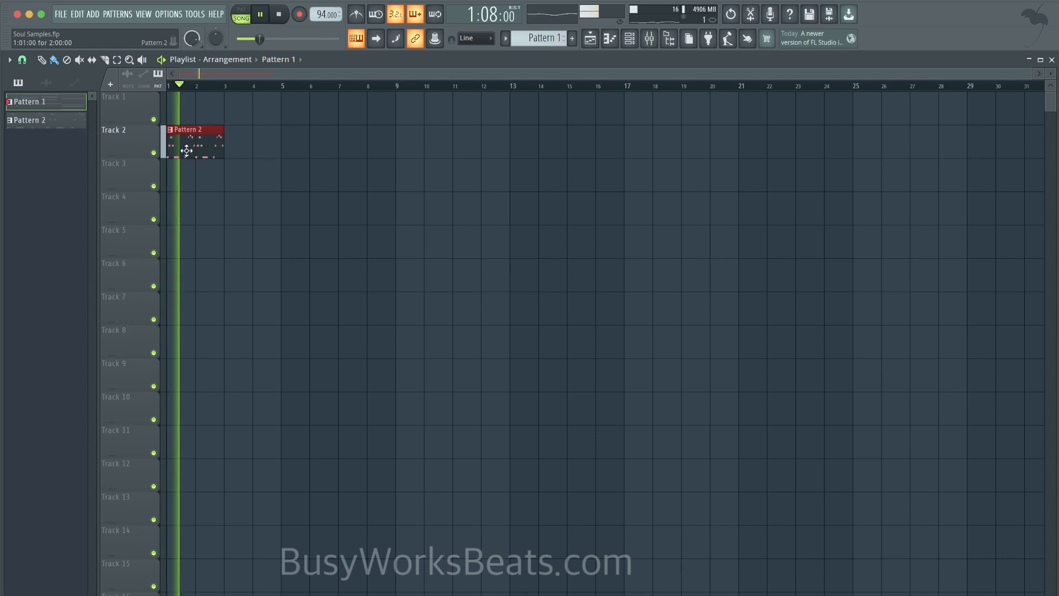
{"action": "key", "text": "ctrl+b"}
{"action": "key", "text": "space"}
{"action": "left_click", "coordinate": [231, 131]}
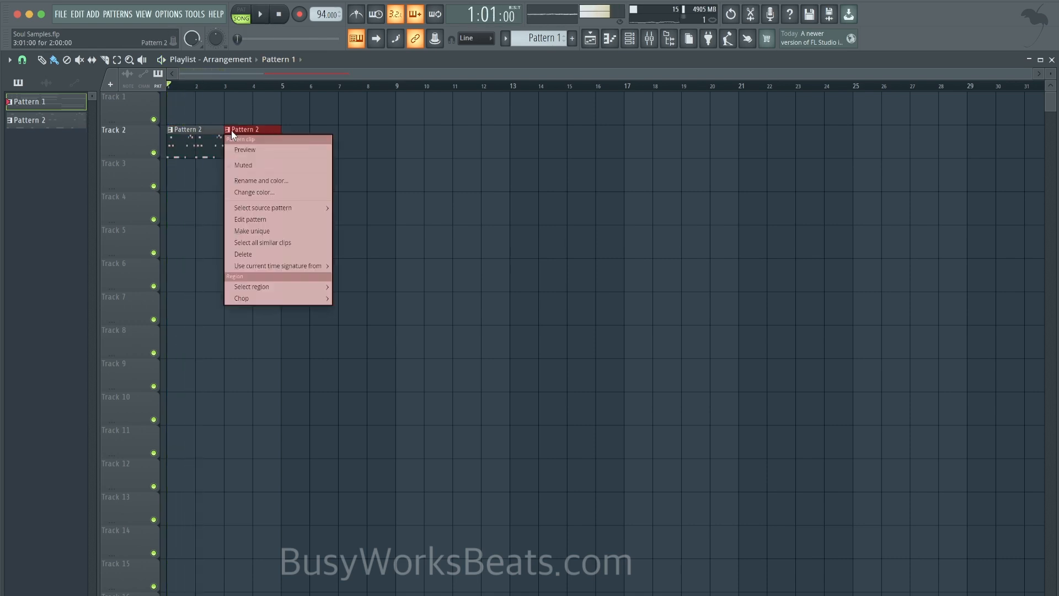
{"action": "left_click", "coordinate": [246, 231]}
In Pattern 3's Omnisphere line, raise the C#5 note near the end of bar 2 to D5 and return to the playlist.
{"action": "double_click", "coordinate": [248, 155]}
{"action": "key", "text": "space"}
{"action": "scroll", "coordinate": [243, 182], "scroll_direction": "down", "scroll_amount": 4}
{"action": "left_click", "coordinate": [254, 12]}
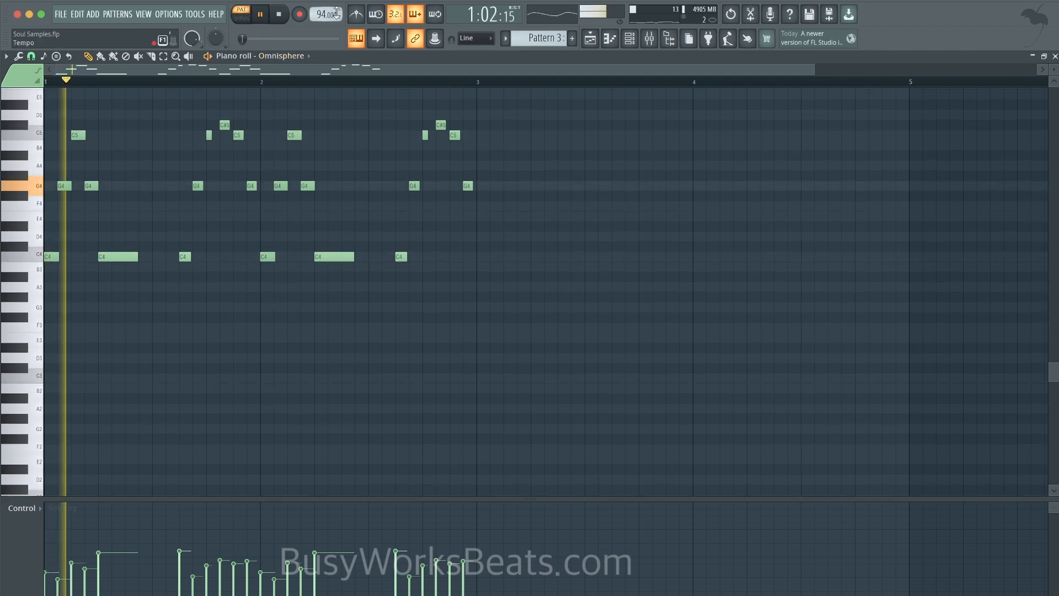
{"action": "scroll", "coordinate": [262, 177], "scroll_direction": "up", "scroll_amount": 4}
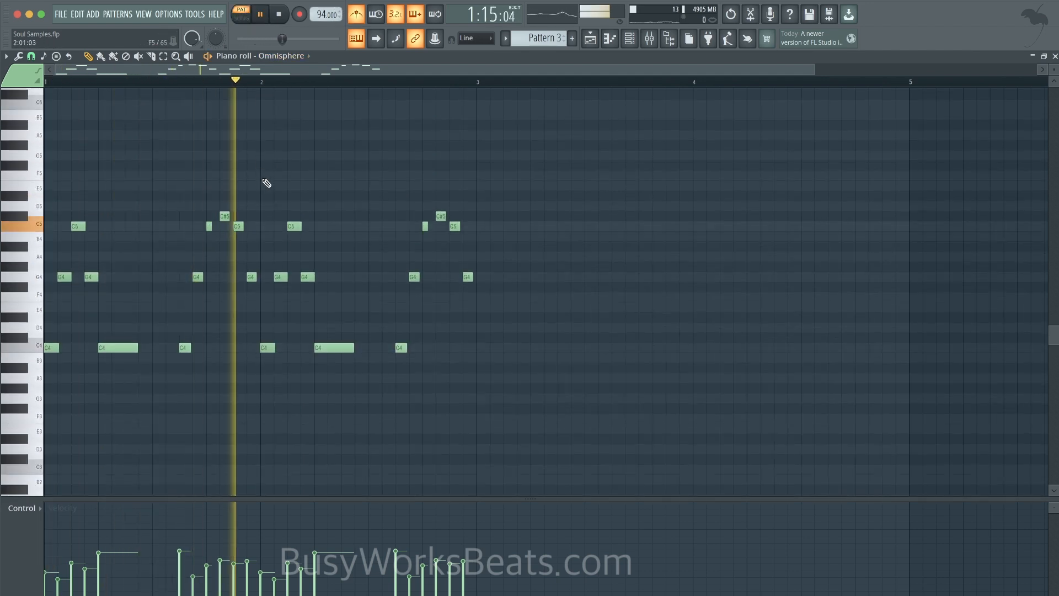
{"action": "left_click", "coordinate": [441, 217], "text": "ctrl"}
{"action": "key", "text": "shift+Up"}
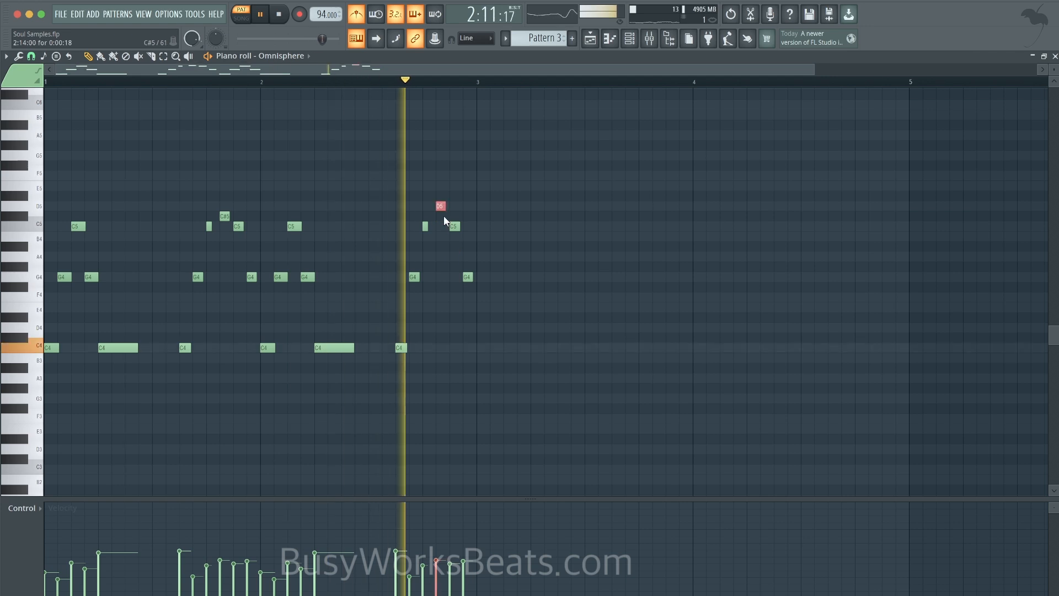
{"action": "left_click", "coordinate": [590, 44]}
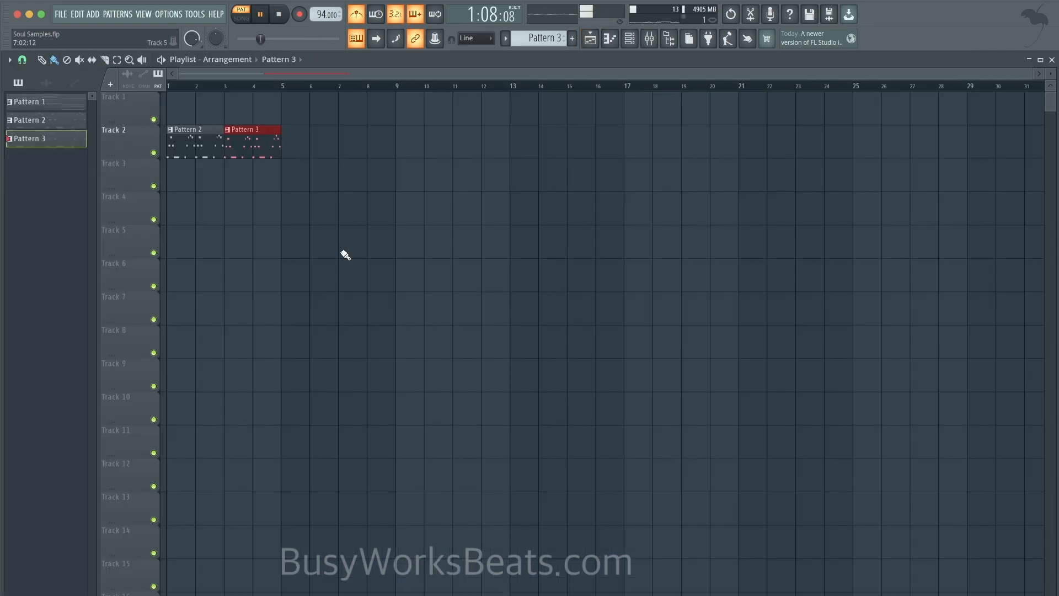
Switch to the empty Pattern 4, select the Keyscape channel and open its instrument while the song plays.
{"action": "key", "text": "F6"}
{"action": "left_click_drag", "start_coordinate": [533, 40], "coordinate": [533, 33]}
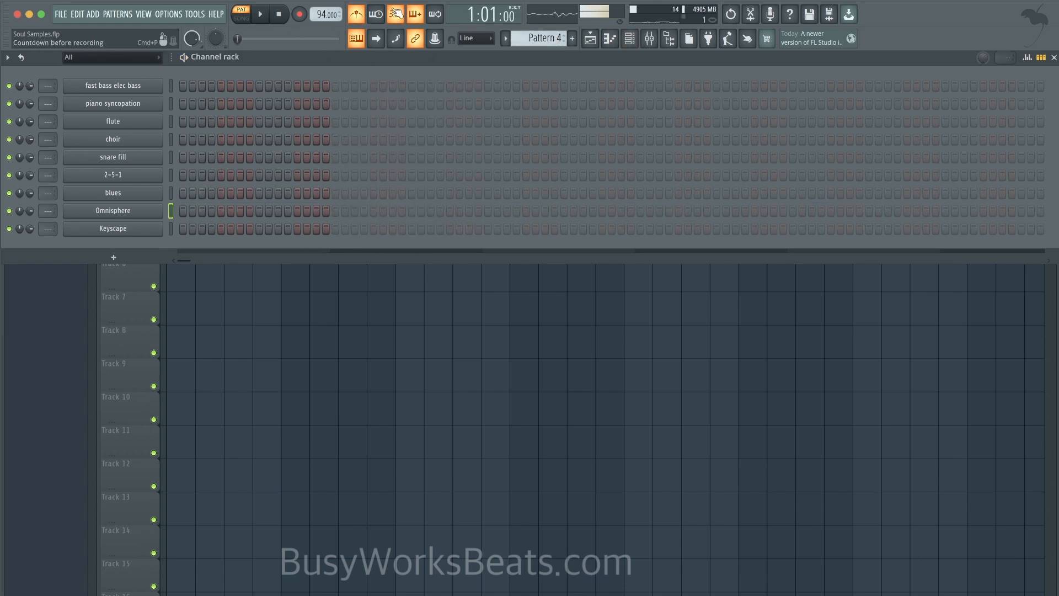
{"action": "left_click", "coordinate": [170, 228]}
{"action": "key", "text": "space"}
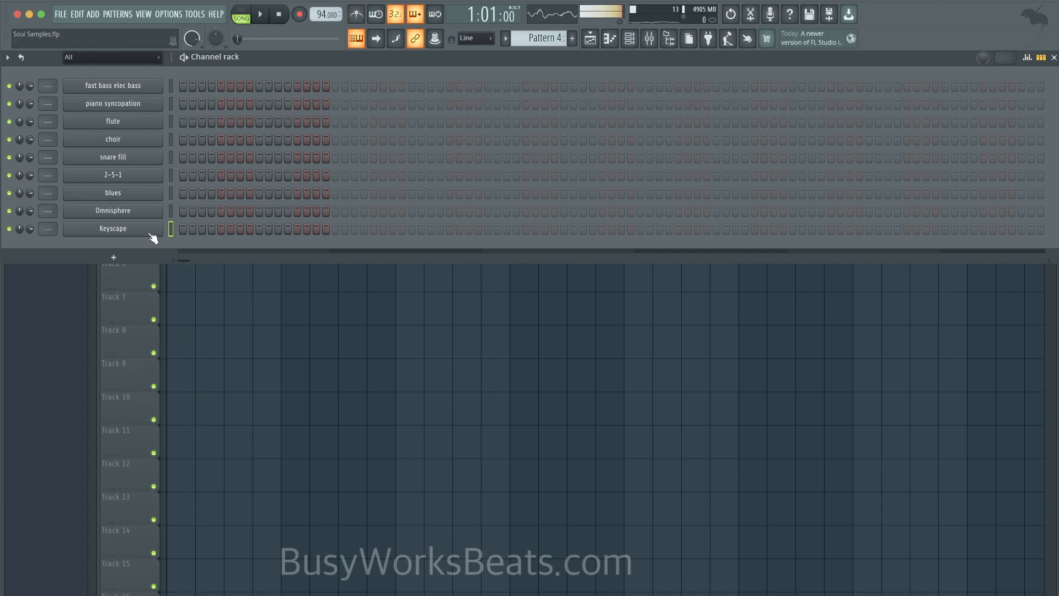
{"action": "left_click", "coordinate": [148, 230]}
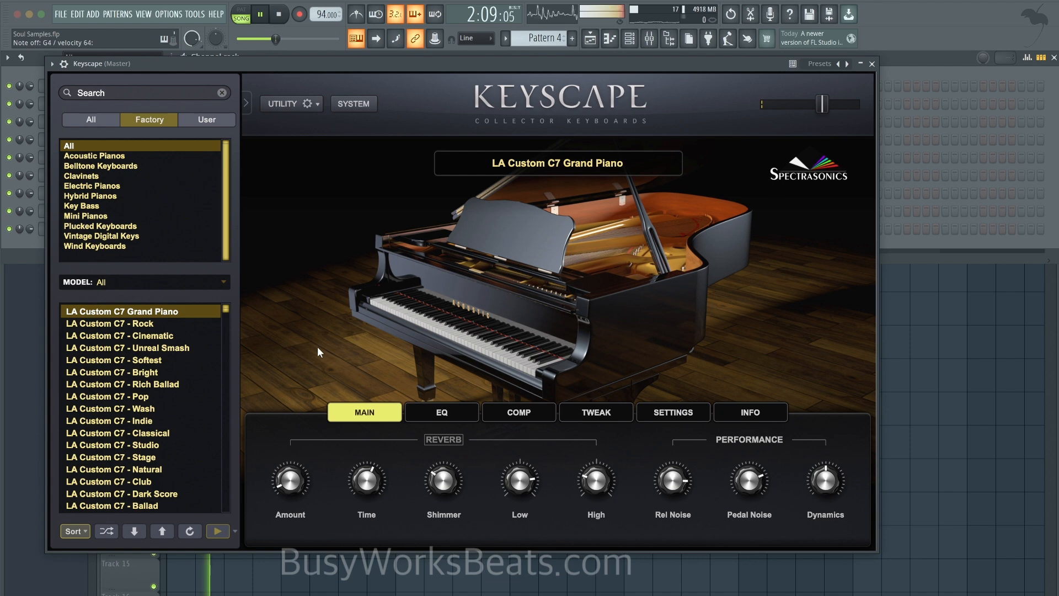
Close the Keyscape instrument, stop playback and arm recording for Pattern 4.
{"action": "left_click", "coordinate": [873, 64]}
{"action": "key", "text": "space"}
{"action": "key", "text": "r"}
{"action": "left_click", "coordinate": [531, 373]}
{"action": "key", "text": "F6"}
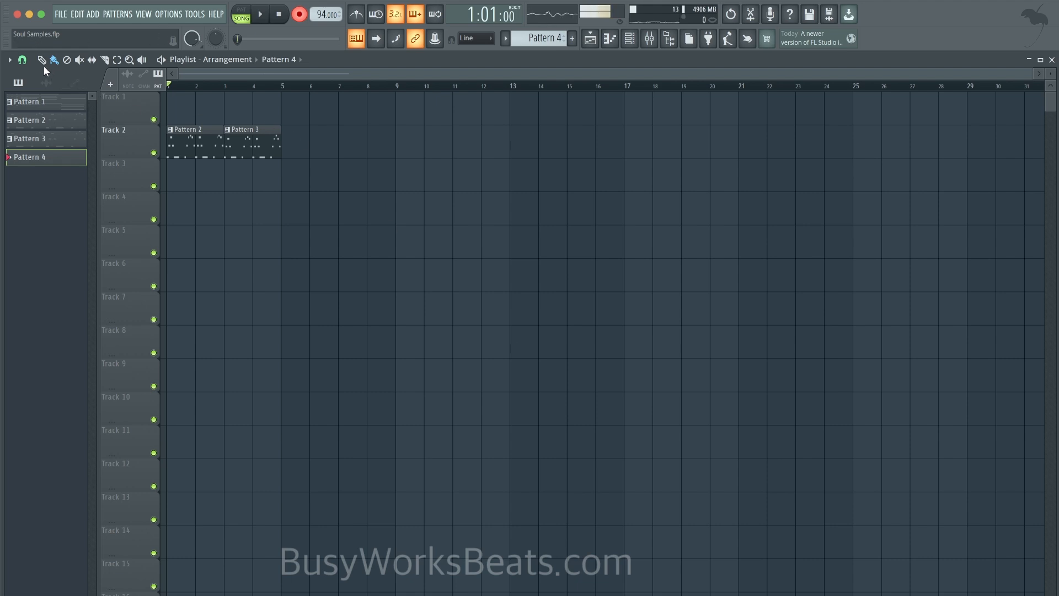
Record a Keyscape chord progression into Pattern 4 over the four-bar loop and open the recorded notes in the piano roll.
{"action": "key", "text": "space"}
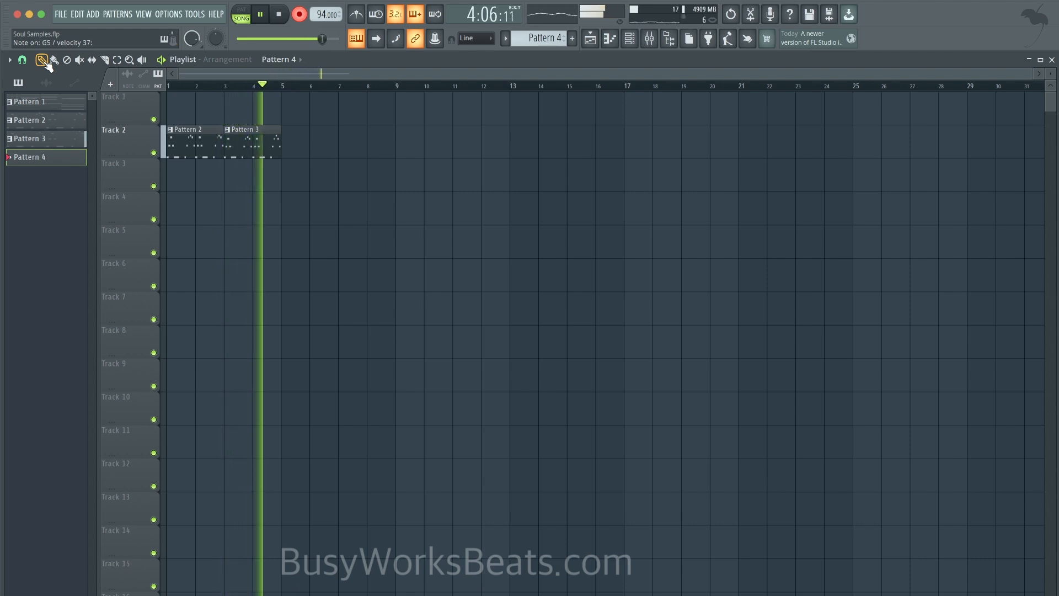
{"action": "key", "text": "space"}
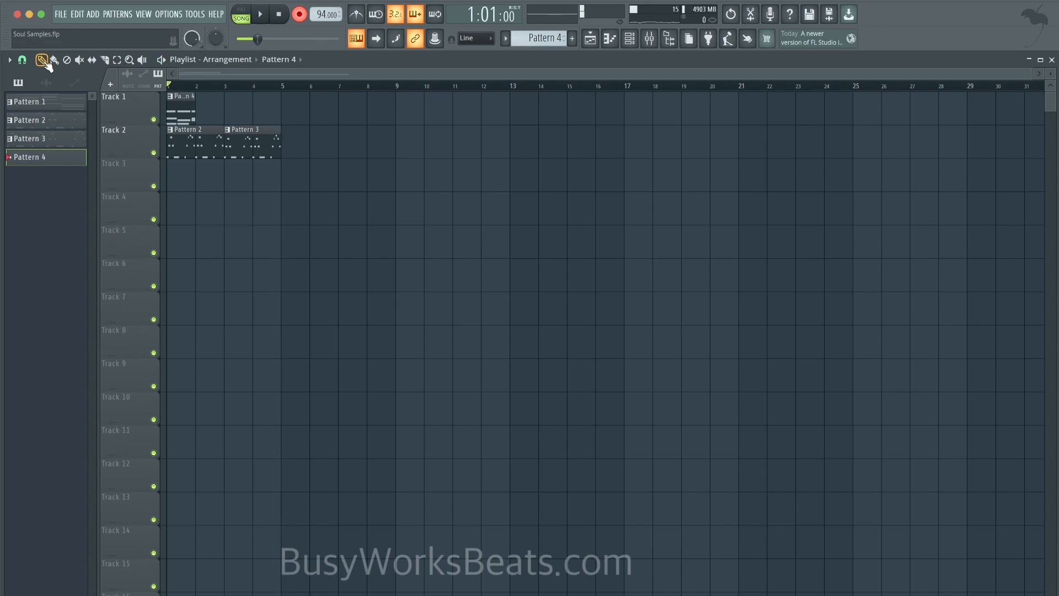
{"action": "double_click", "coordinate": [189, 101]}
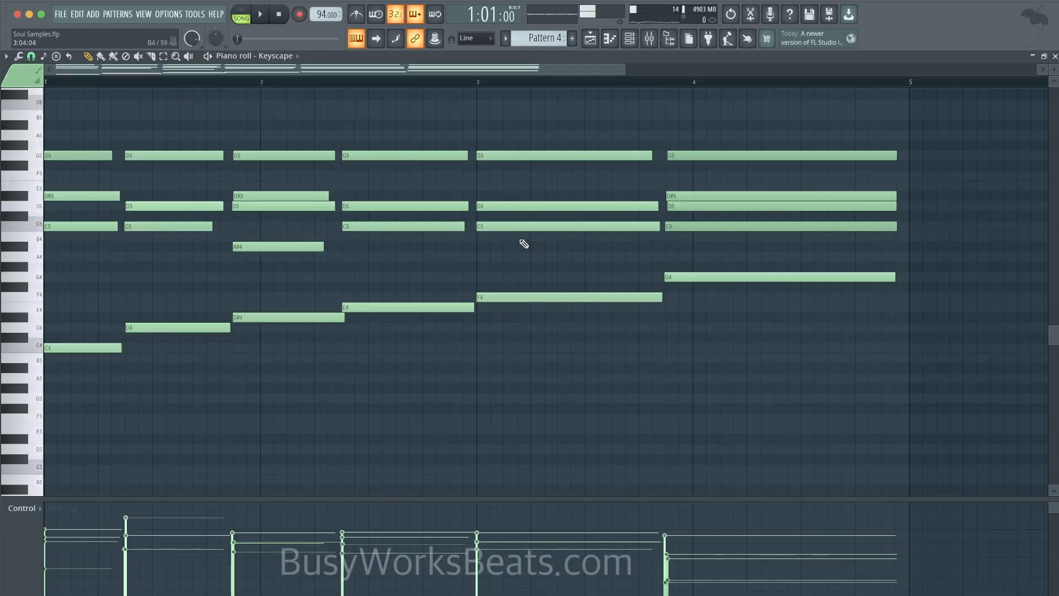
Raise the D5 note in the bar 3 chord to D#5, play from bar 3 to check it, and close the piano roll.
{"action": "key", "text": "space"}
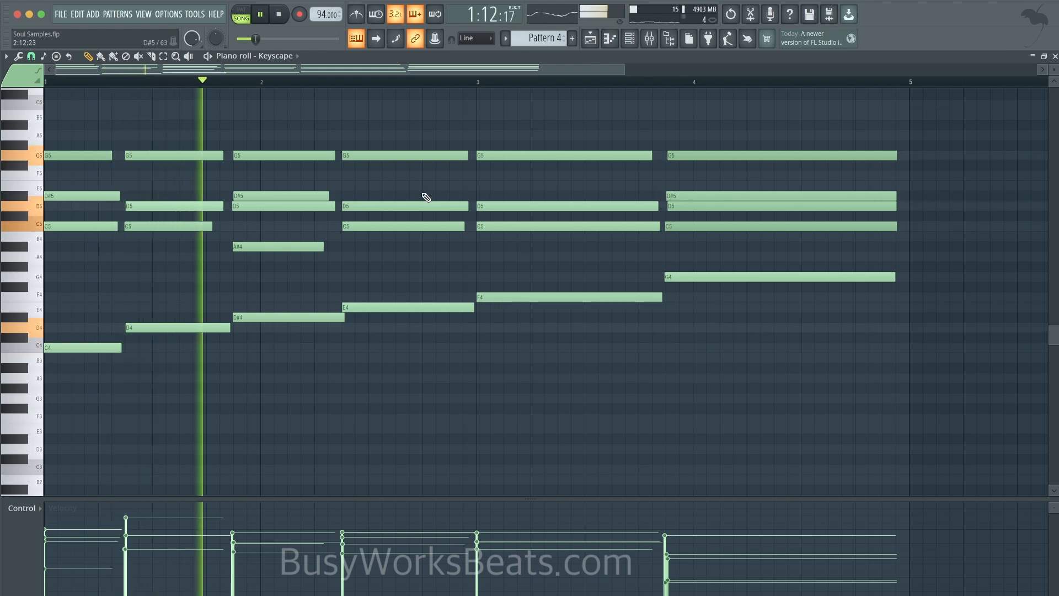
{"action": "left_click_drag", "start_coordinate": [425, 206], "coordinate": [485, 196]}
{"action": "key", "text": "space"}
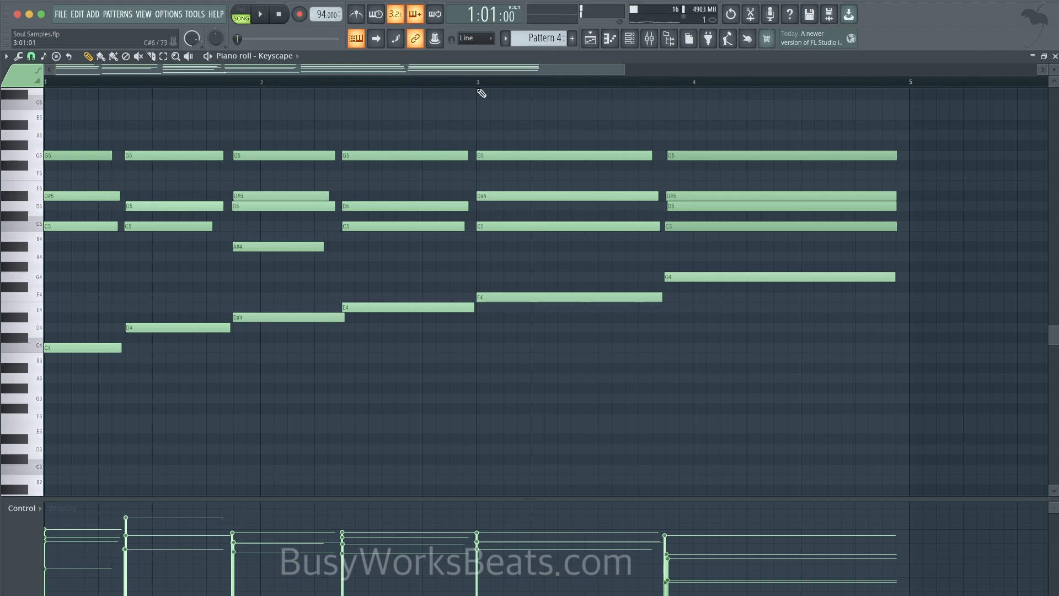
{"action": "left_click", "coordinate": [485, 81]}
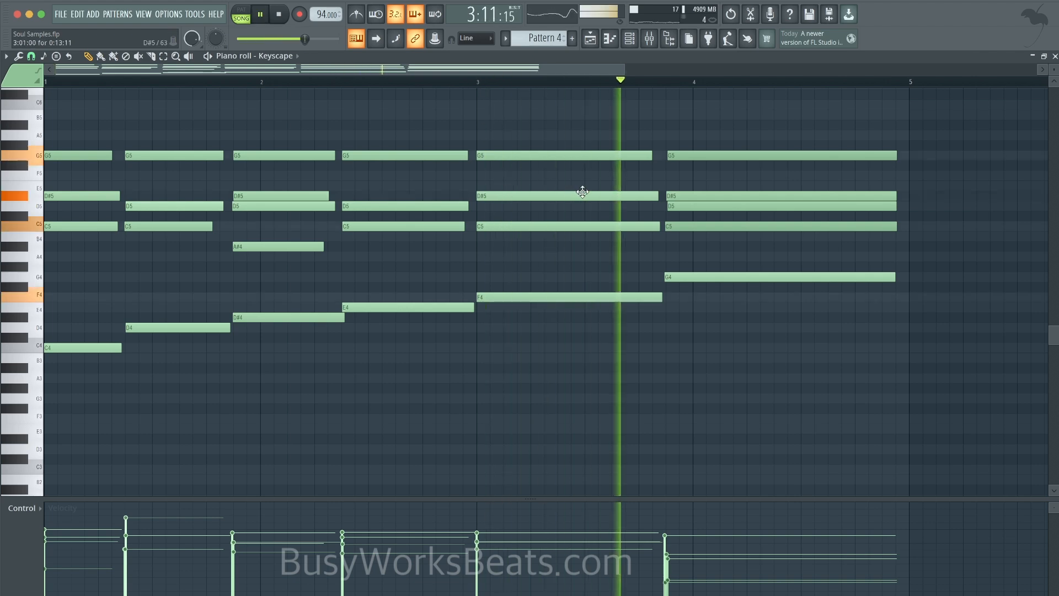
{"action": "scroll", "coordinate": [580, 190], "scroll_direction": "down", "scroll_amount": 2}
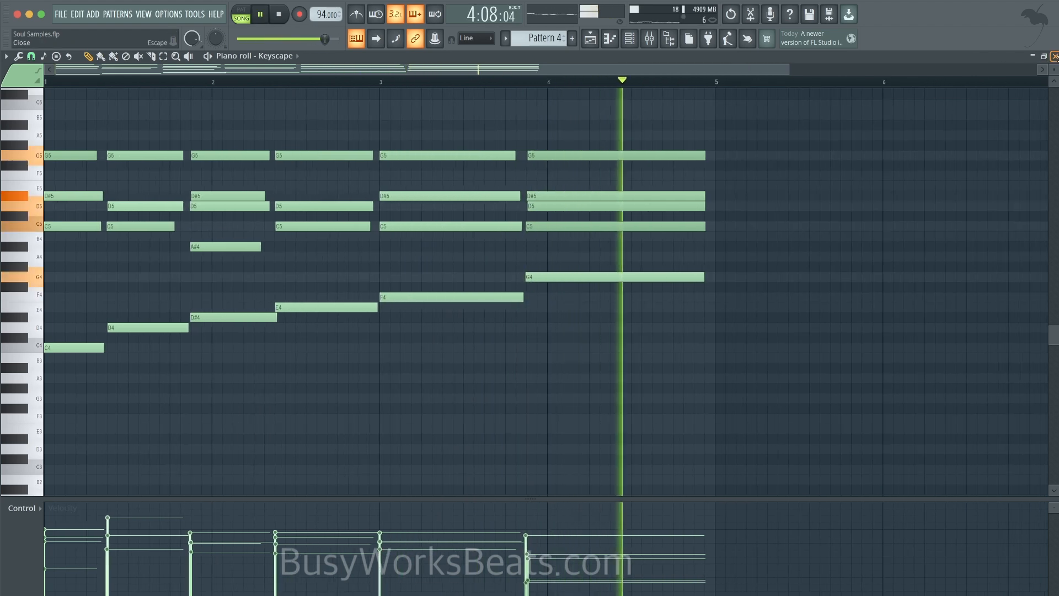
{"action": "left_click", "coordinate": [1055, 56]}
Rehearse a high Keyscape melody in Pattern 4, then record it over the chords using the Notes and automation option.
{"action": "left_click", "coordinate": [637, 44]}
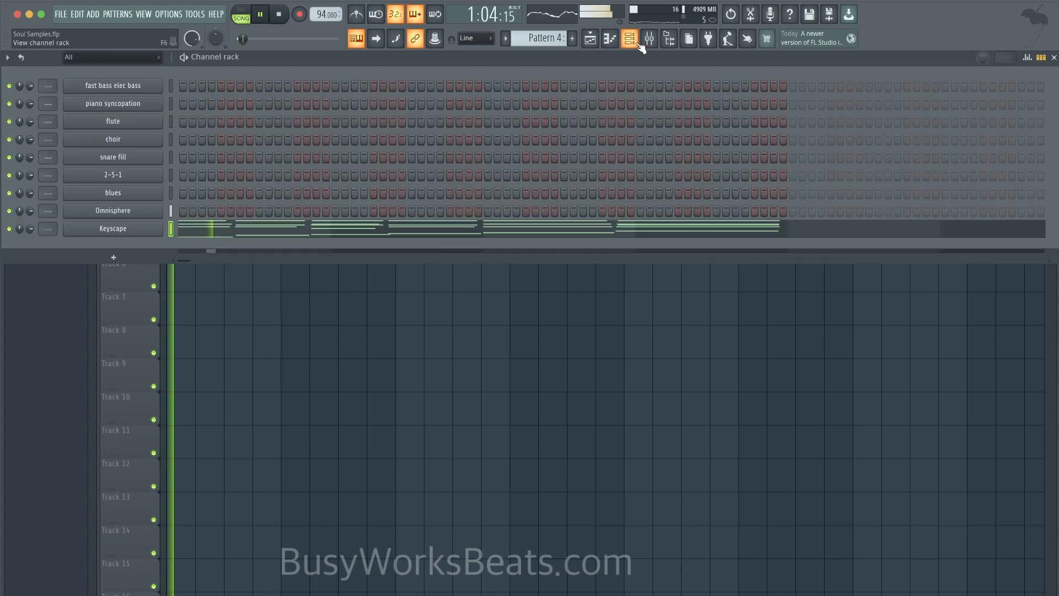
{"action": "key", "text": "space"}
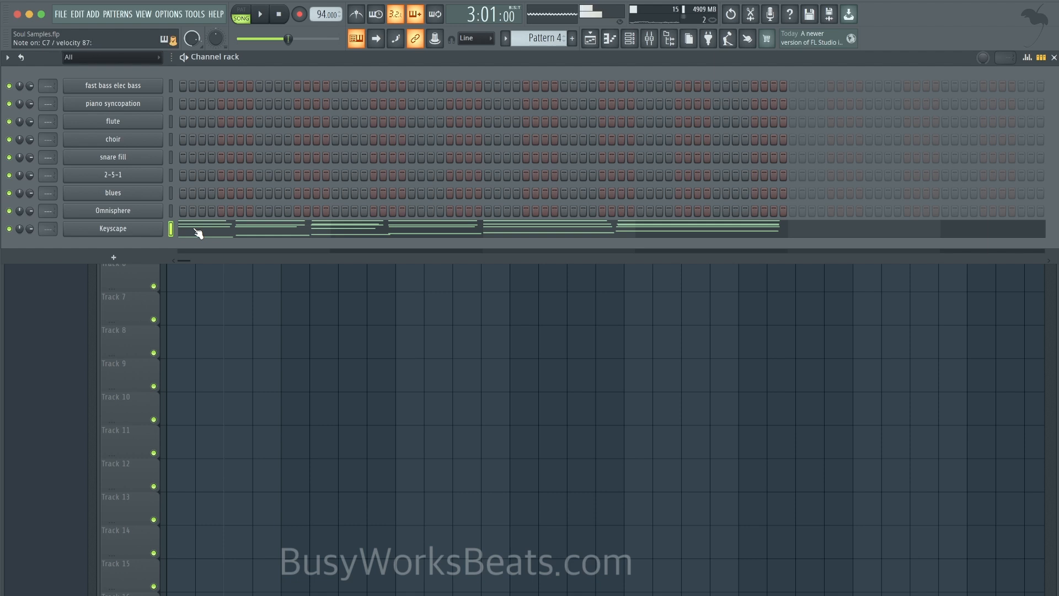
{"action": "key", "text": "space"}
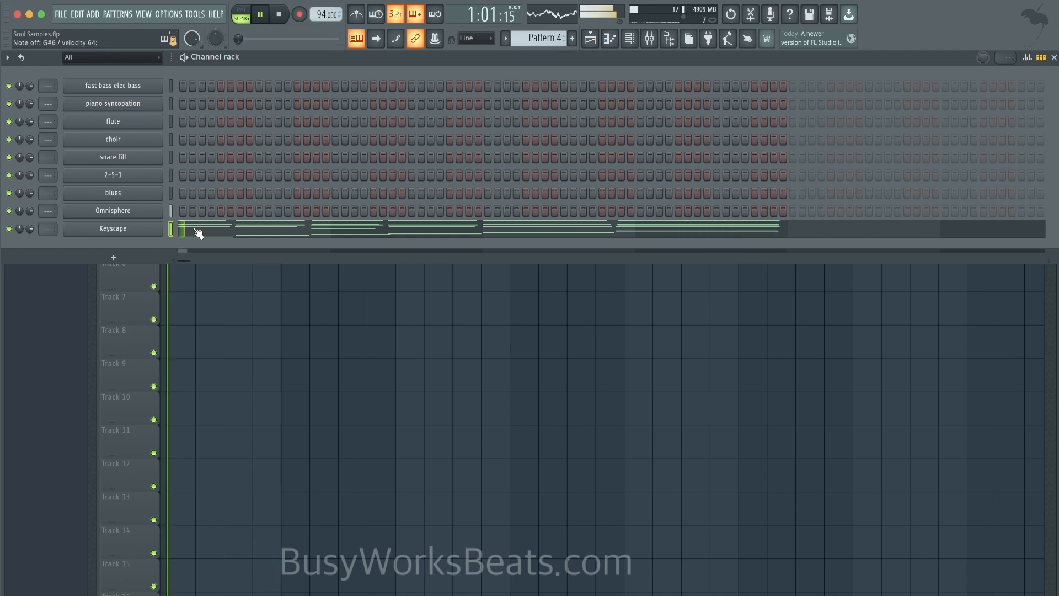
{"action": "key", "text": "space"}
{"action": "left_click", "coordinate": [299, 14]}
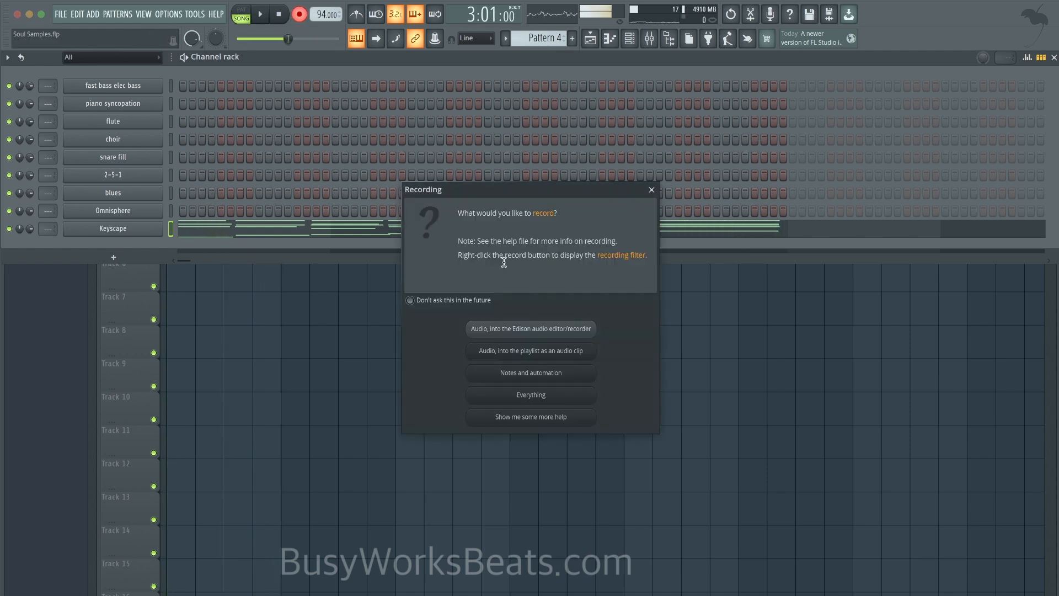
{"action": "left_click", "coordinate": [511, 375]}
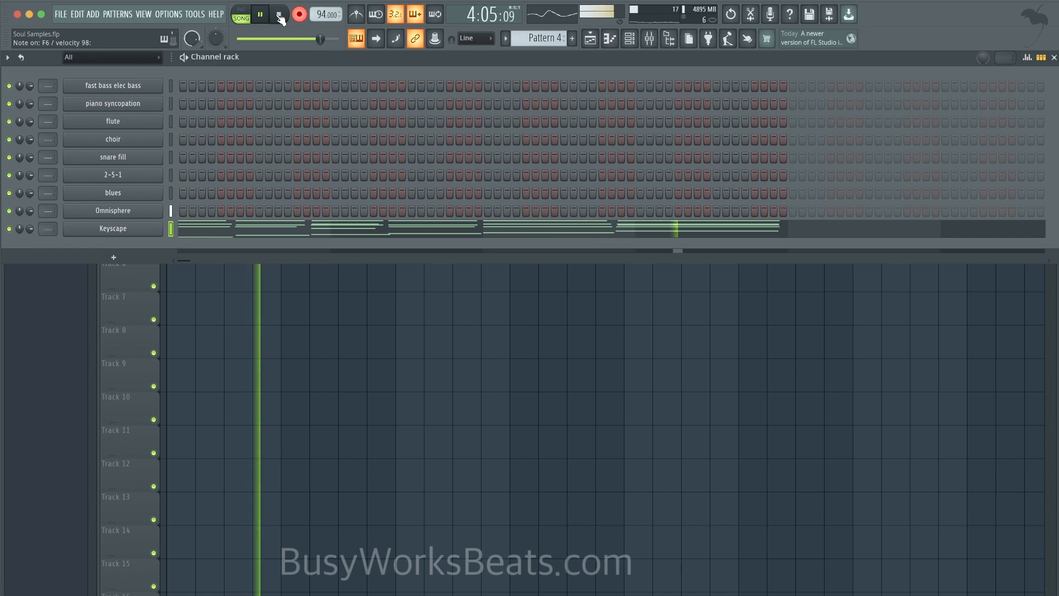
{"action": "left_click", "coordinate": [279, 14]}
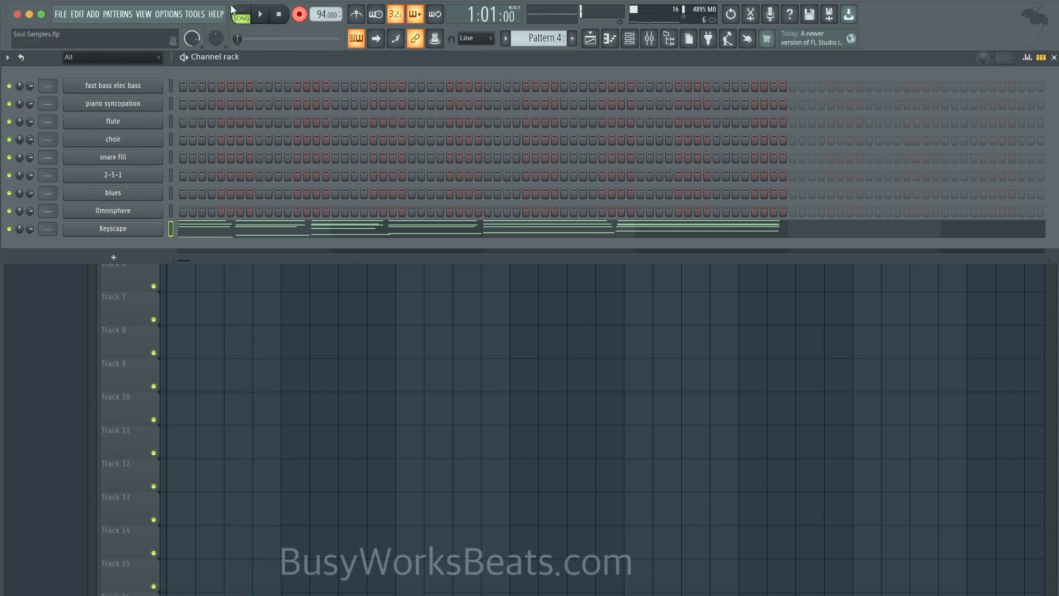
Select the recorded high melody notes in Pattern 4's Keyscape part and duplicate them one octave up.
{"action": "left_click", "coordinate": [264, 226]}
{"action": "scroll", "coordinate": [265, 236], "scroll_direction": "up", "scroll_amount": 10}
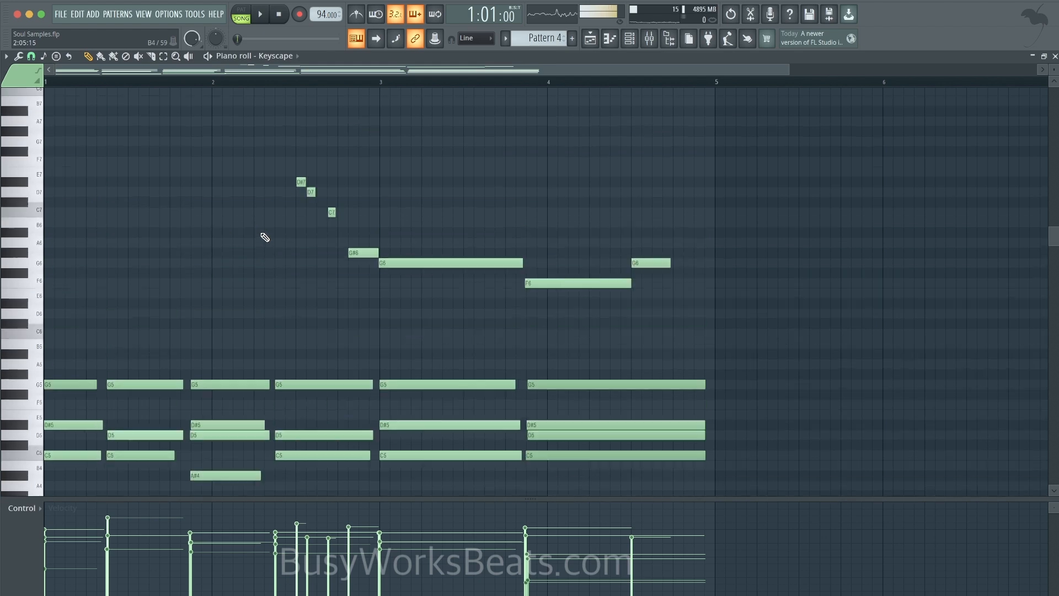
{"action": "left_click_drag", "start_coordinate": [668, 442], "coordinate": [223, 253]}
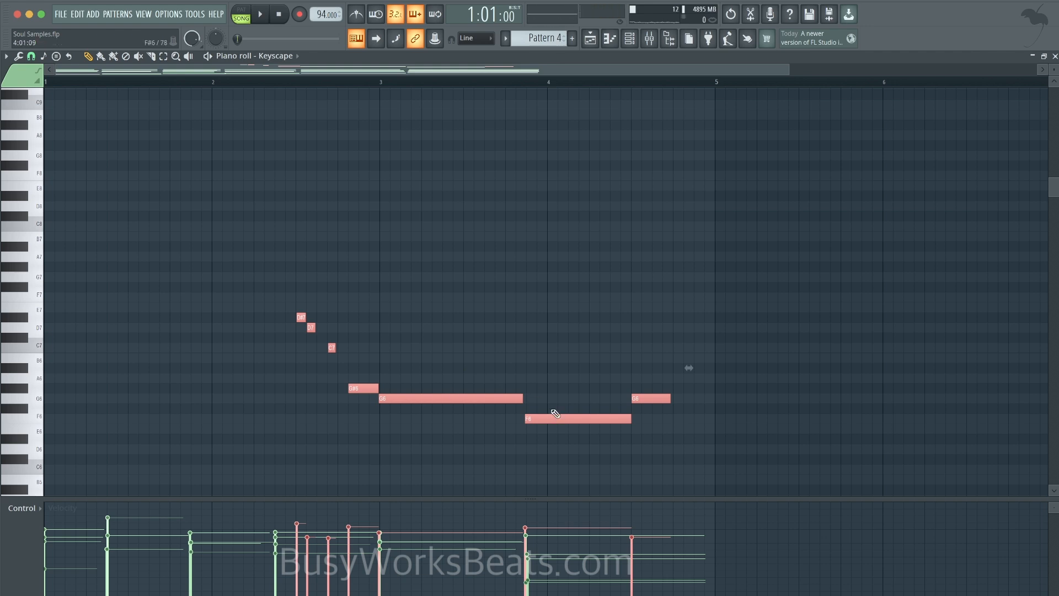
{"action": "key", "text": "ctrl+c"}
{"action": "key", "text": "ctrl+v"}
{"action": "key", "text": "ctrl+Up"}
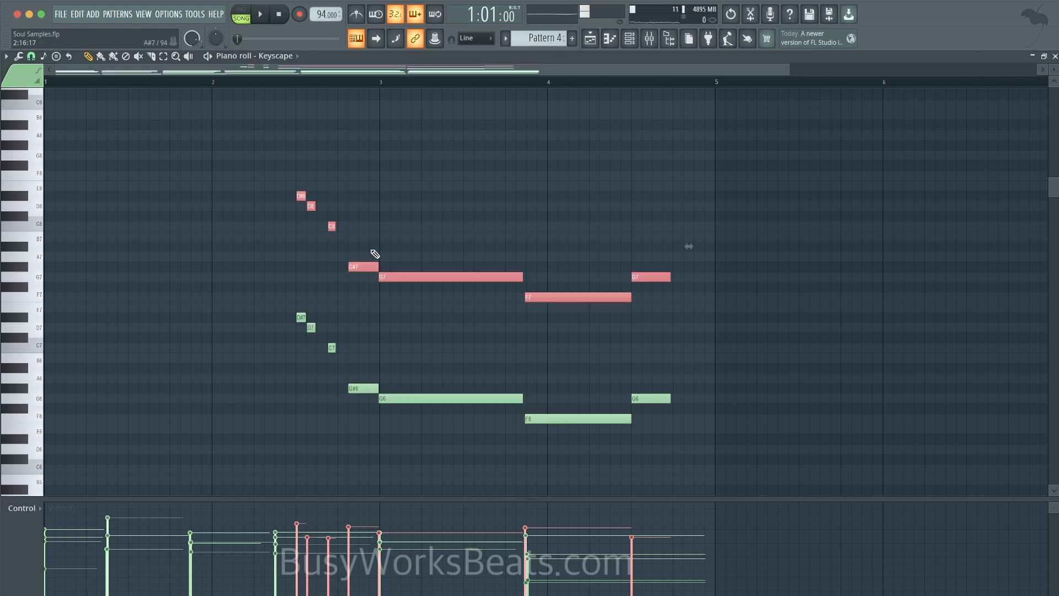
Shift the upper-octave melody copies slightly later than the originals and play the result.
{"action": "scroll", "coordinate": [371, 251], "scroll_direction": "up", "scroll_amount": 3}
{"action": "left_click_drag", "start_coordinate": [204, 193], "coordinate": [206, 193]}
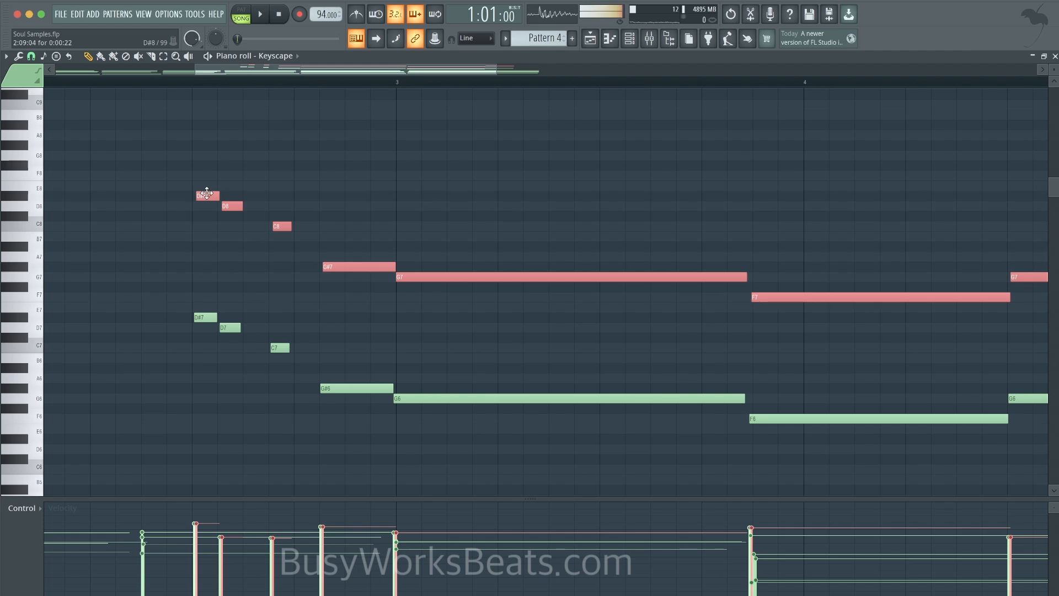
{"action": "key", "text": "space"}
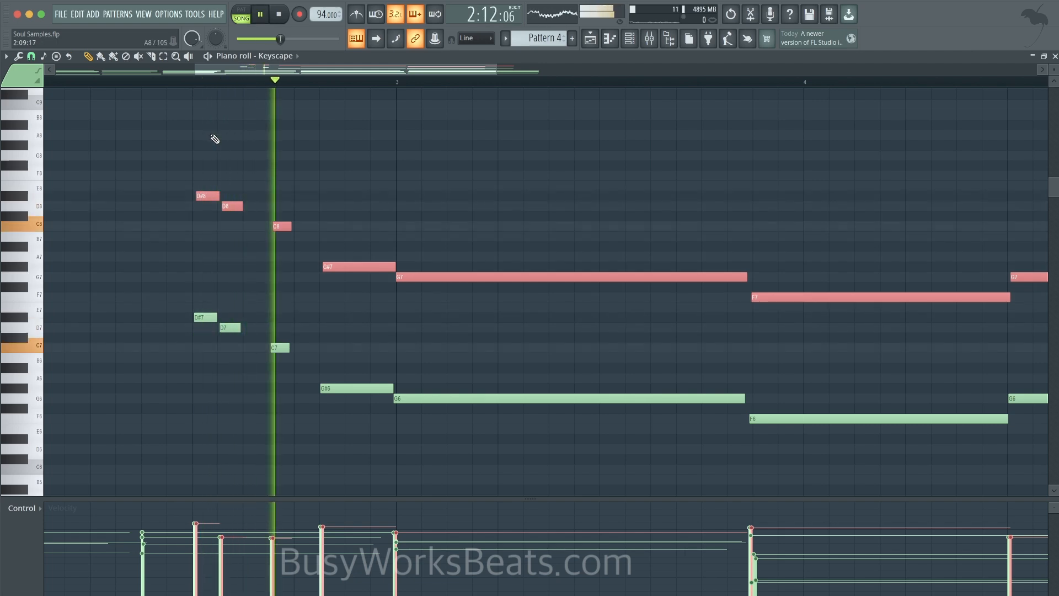
{"action": "scroll", "coordinate": [212, 142], "scroll_direction": "down", "scroll_amount": 3}
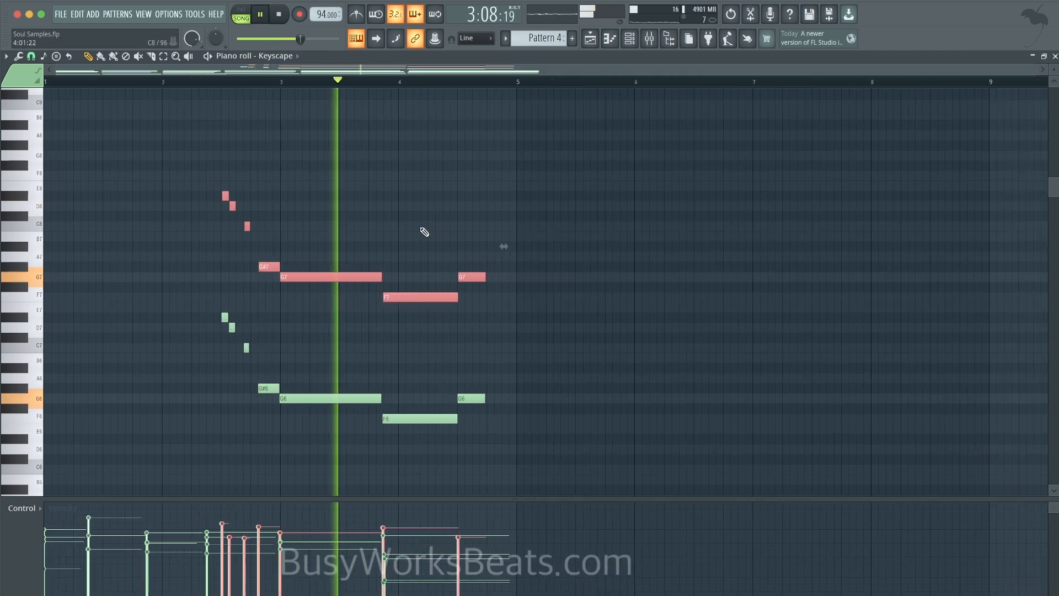
Return to the playlist, switch to the empty Pattern 5 and show its channel rack.
{"action": "left_click", "coordinate": [594, 43]}
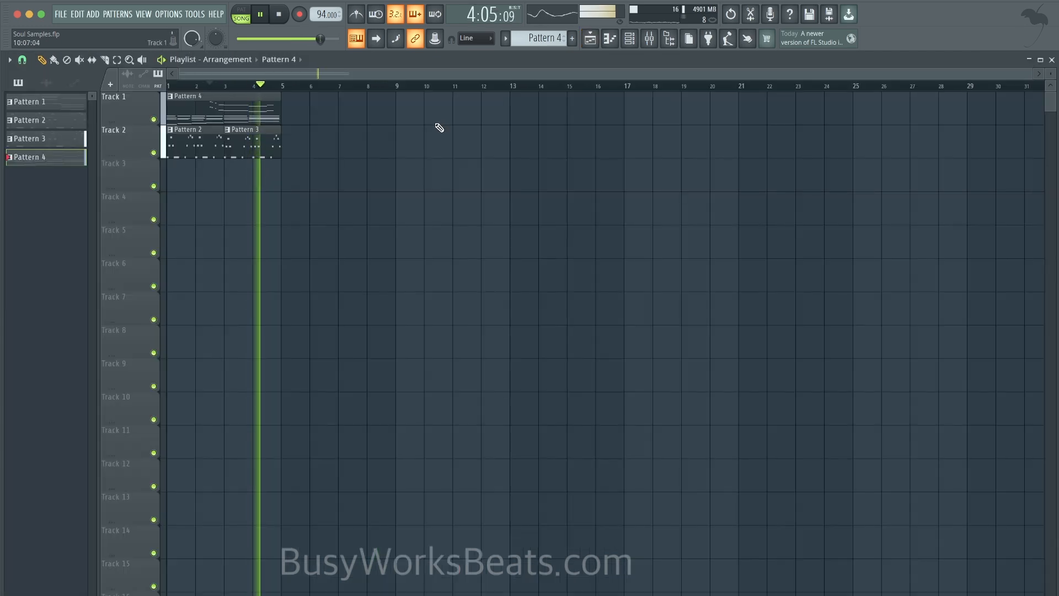
{"action": "left_click", "coordinate": [630, 39]}
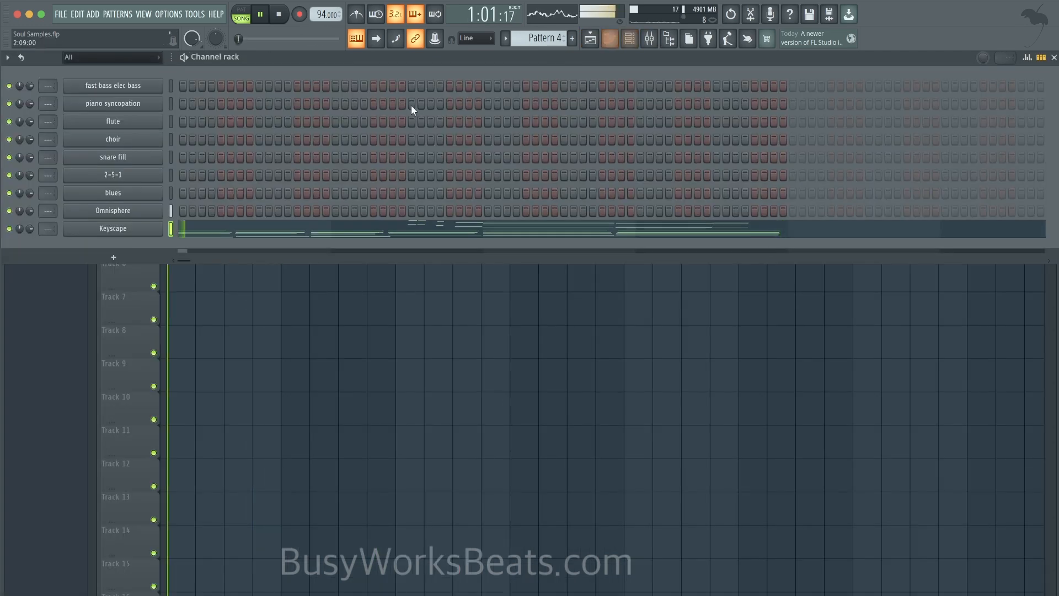
{"action": "right_click", "coordinate": [251, 313]}
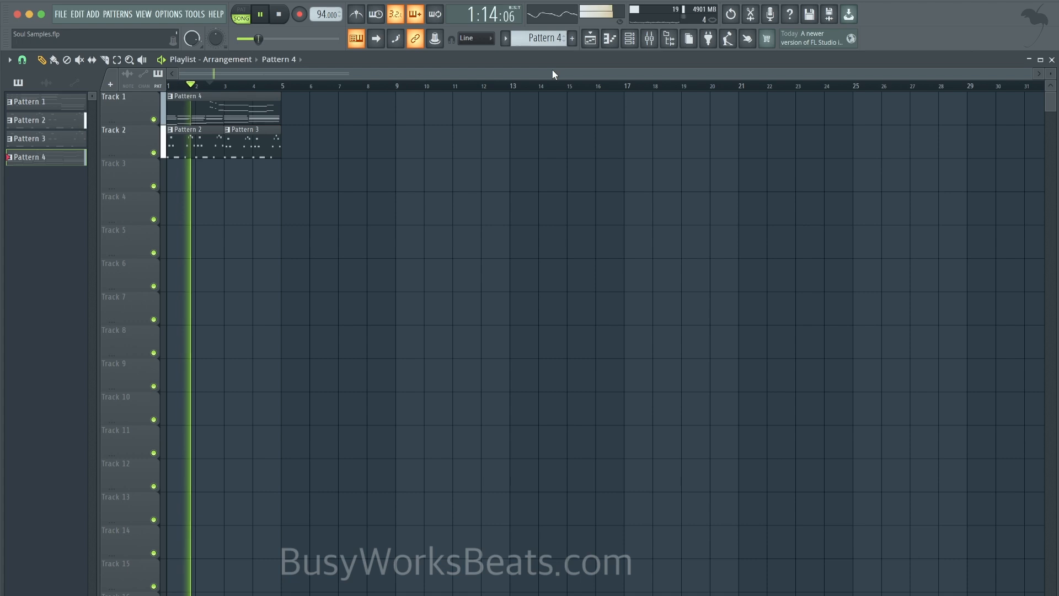
{"action": "left_click", "coordinate": [630, 39]}
{"action": "scroll", "coordinate": [546, 39], "scroll_direction": "up", "scroll_amount": 1}
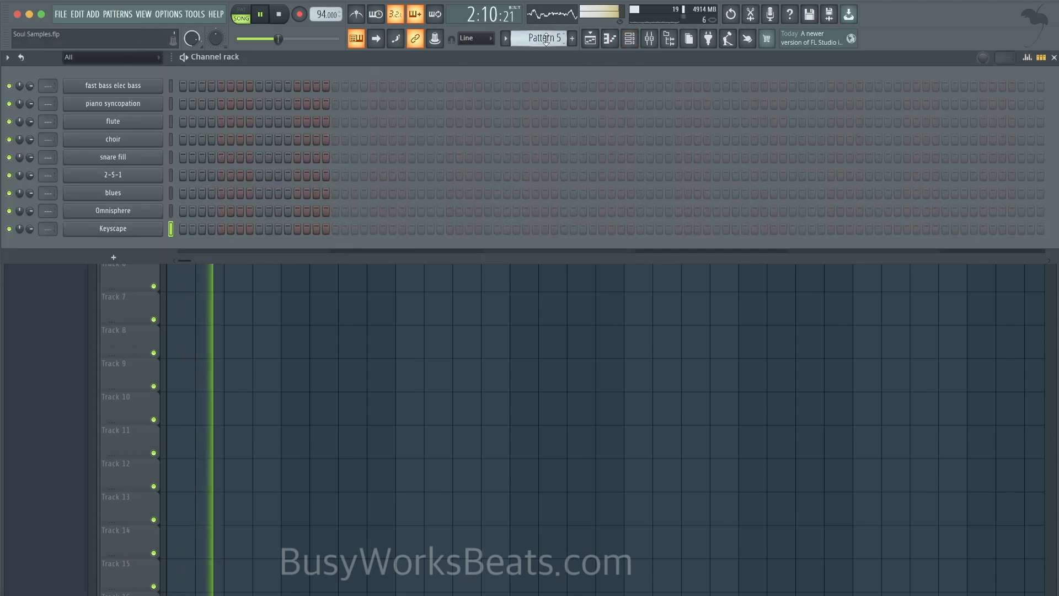
Try Mellotron V as the replacement instrument on the flute channel and close its window.
{"action": "left_click", "coordinate": [172, 120]}
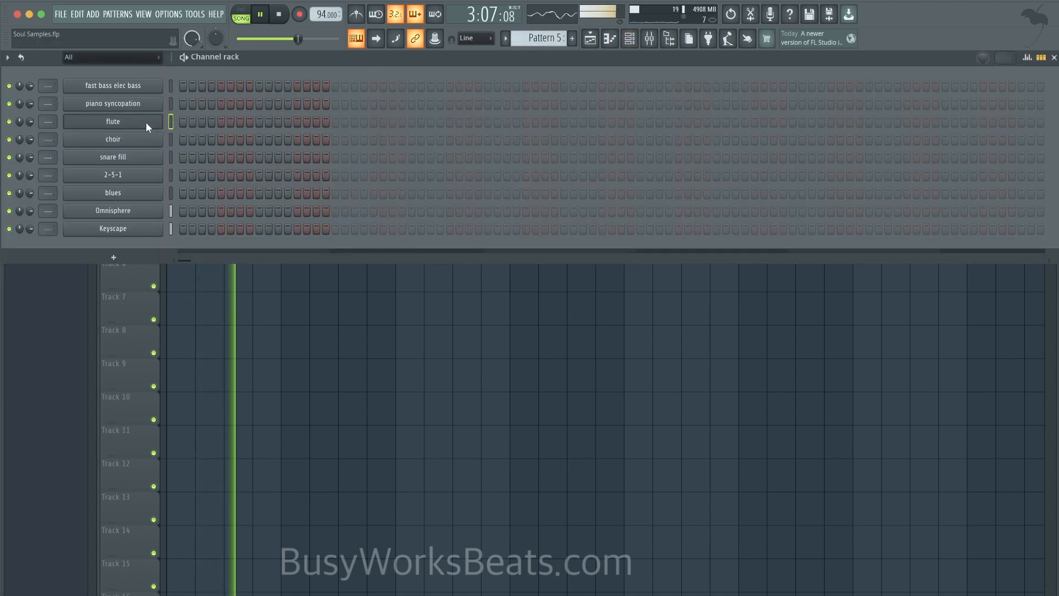
{"action": "right_click", "coordinate": [161, 120]}
{"action": "mouse_move", "coordinate": [216, 224]}
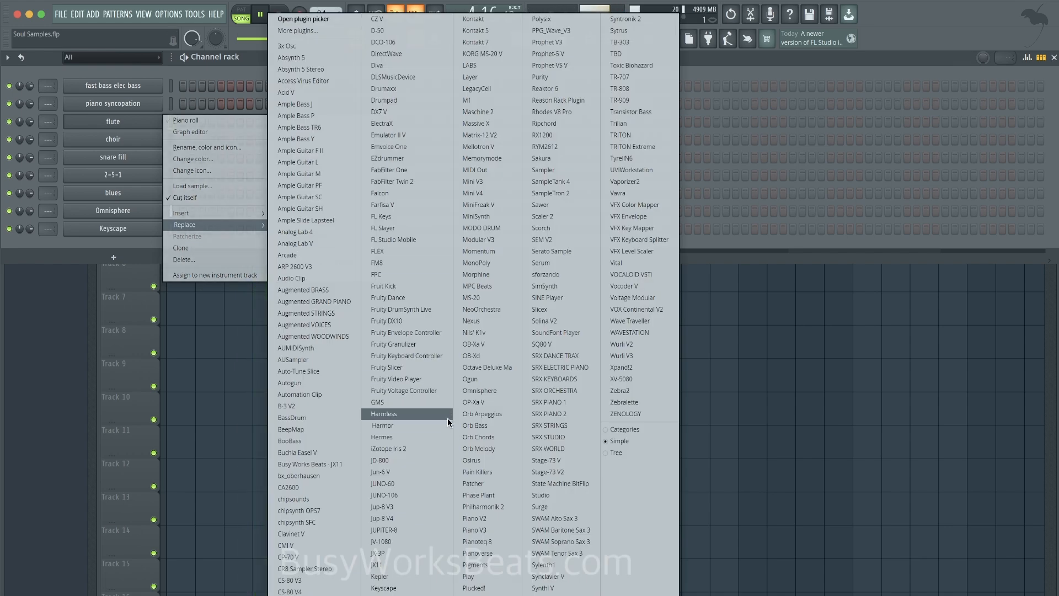
{"action": "left_click", "coordinate": [492, 146]}
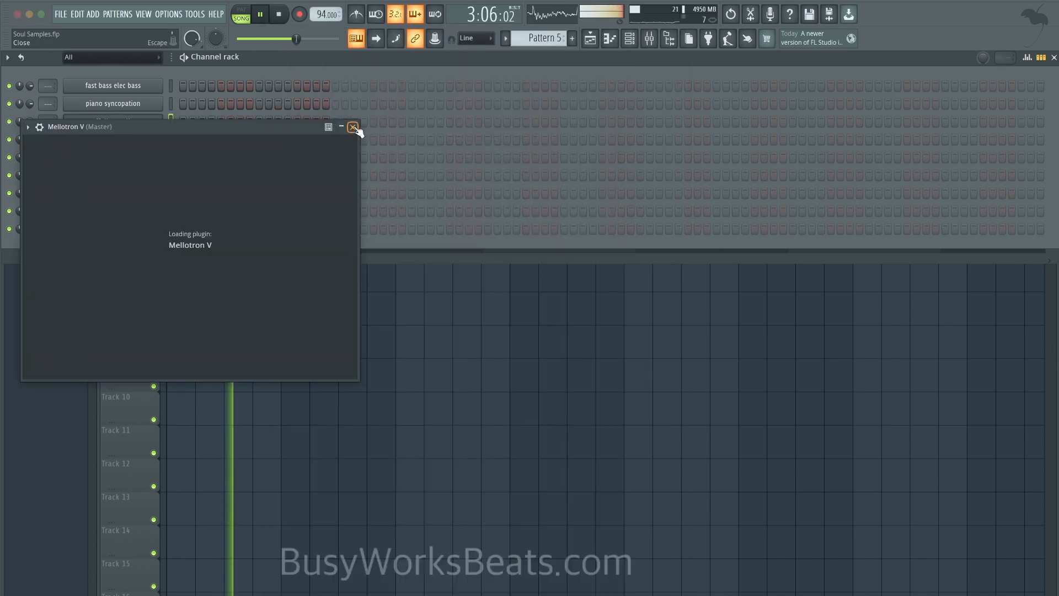
{"action": "left_click", "coordinate": [353, 127]}
Stop playback, replace the Mellotron V channel with Nexus and search its presets for flute.
{"action": "key", "text": "space"}
{"action": "right_click", "coordinate": [157, 119]}
{"action": "mouse_move", "coordinate": [221, 213]}
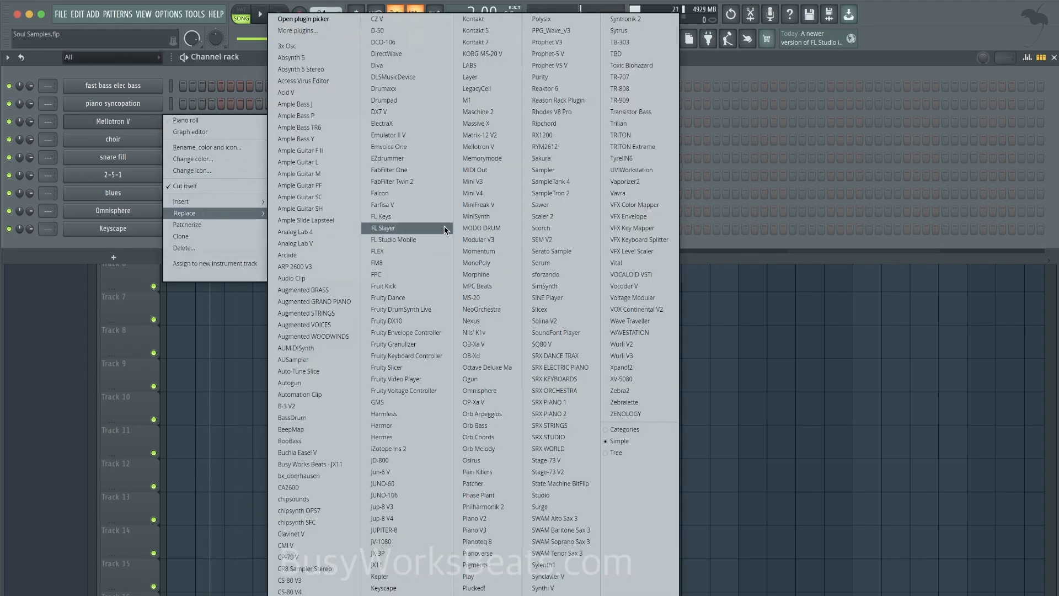
{"action": "left_click", "coordinate": [491, 323]}
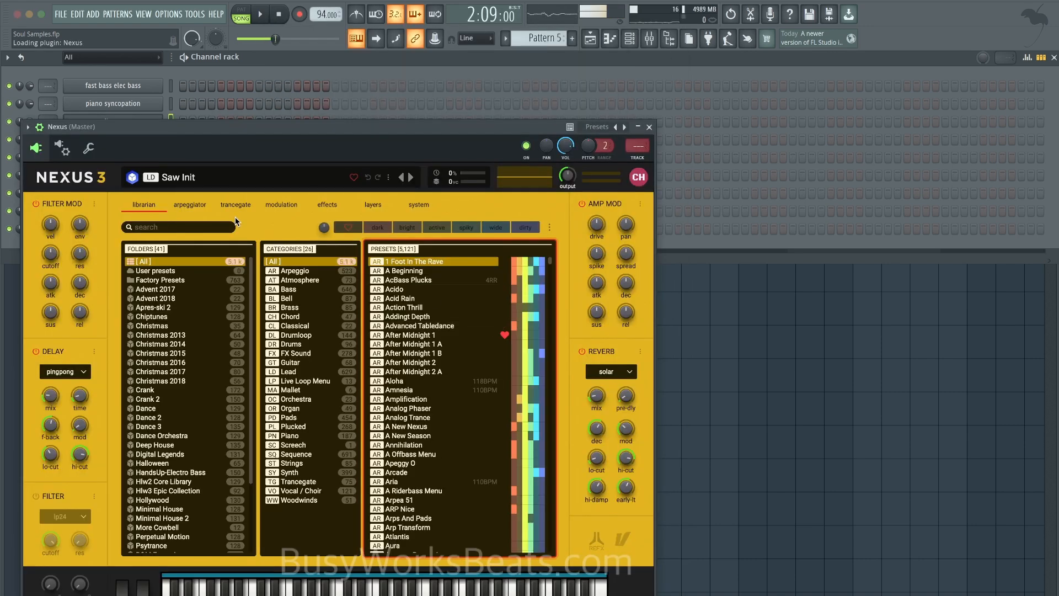
{"action": "left_click", "coordinate": [217, 226]}
{"action": "type", "text": "flute"}
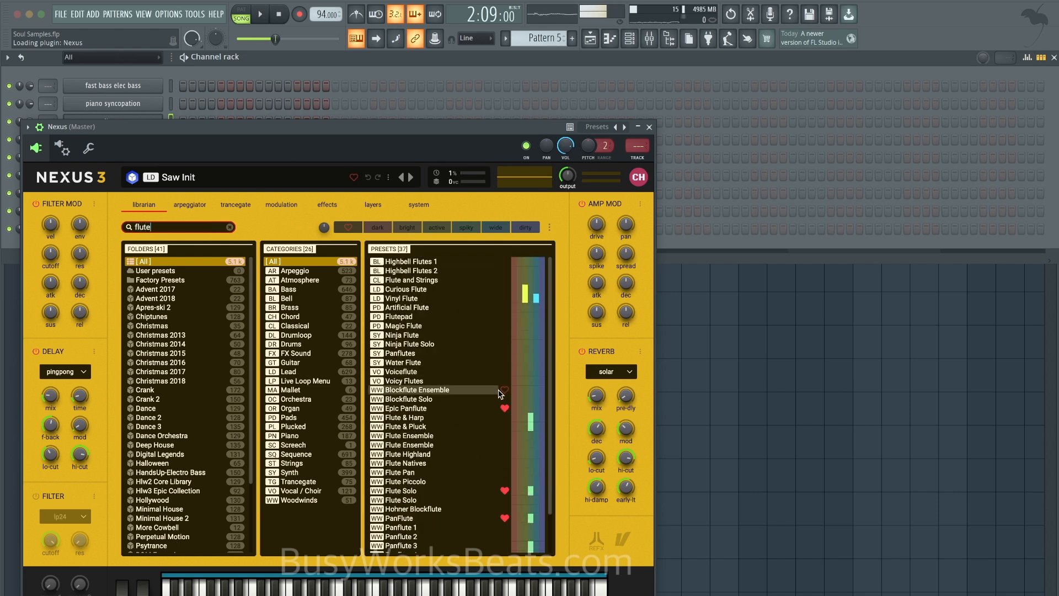
Load the Epic Panflute preset and switch off its reverb and delay.
{"action": "left_click", "coordinate": [446, 408]}
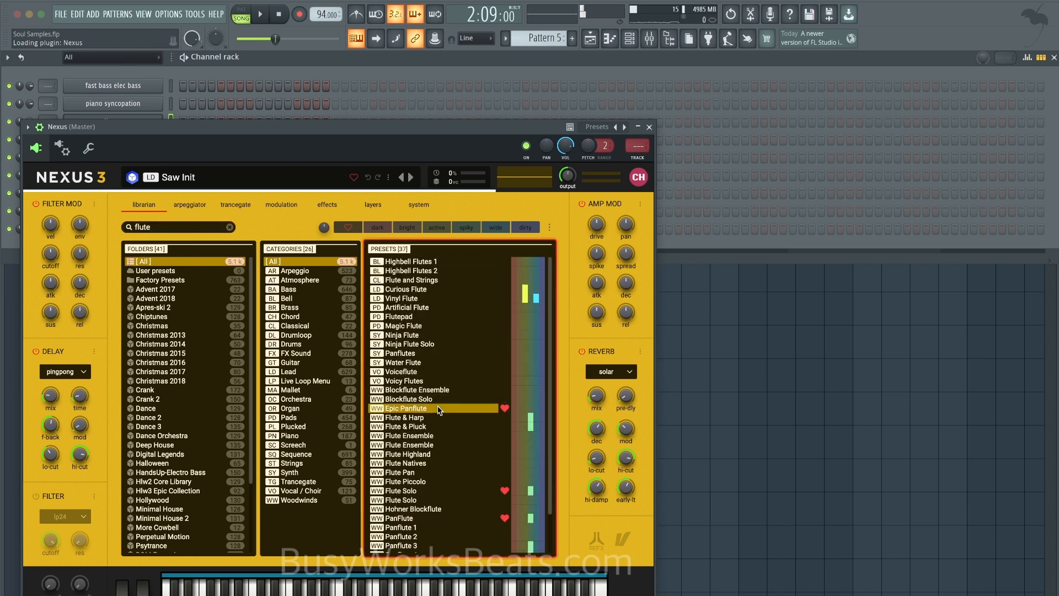
{"action": "left_click", "coordinate": [584, 352]}
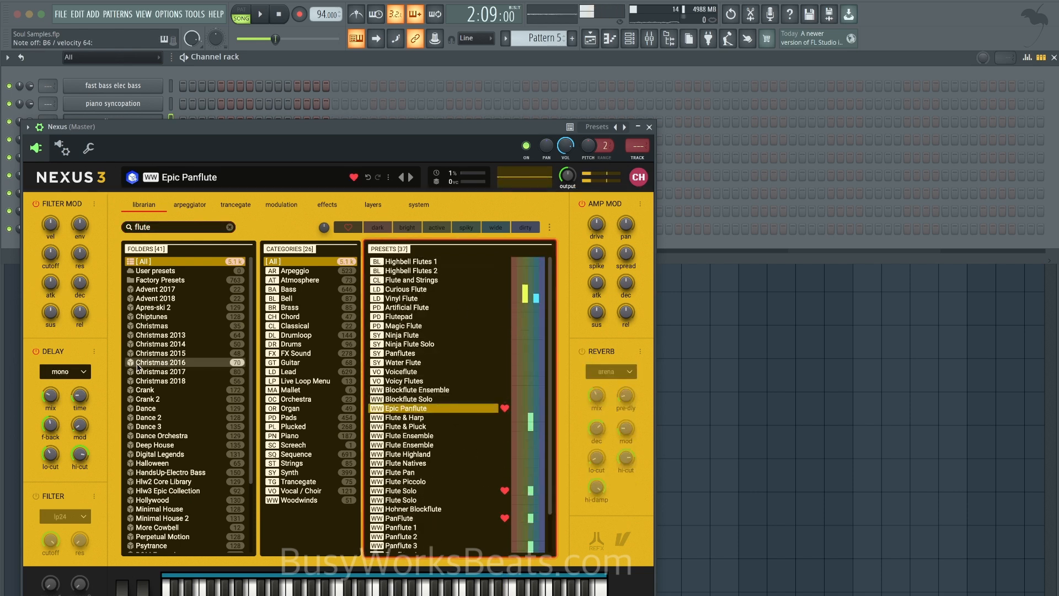
{"action": "left_click", "coordinate": [36, 352]}
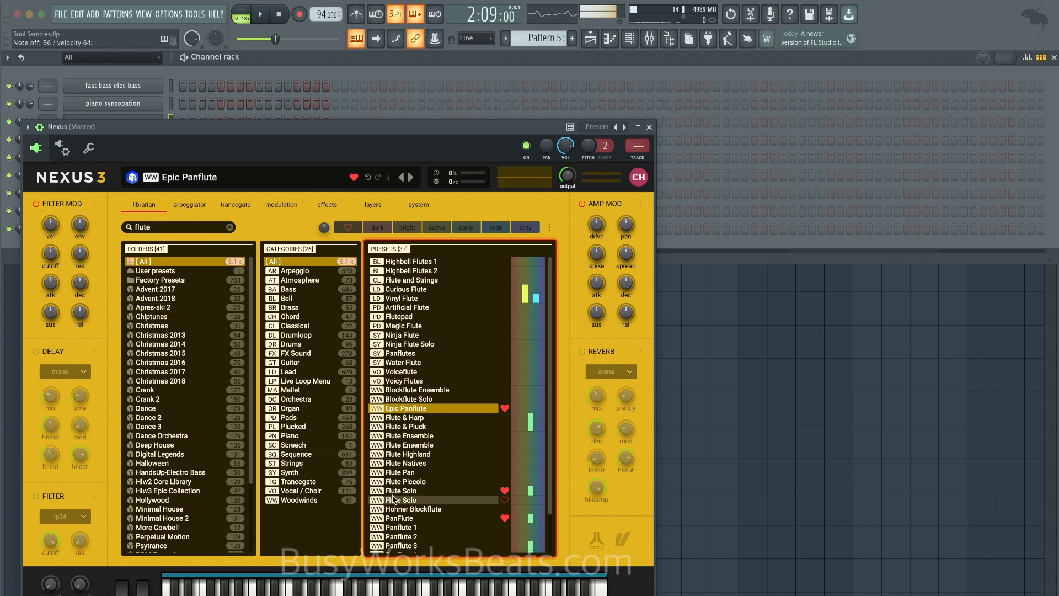
Load the first Flute Solo preset in Nexus and show its modulation settings.
{"action": "left_click", "coordinate": [409, 491]}
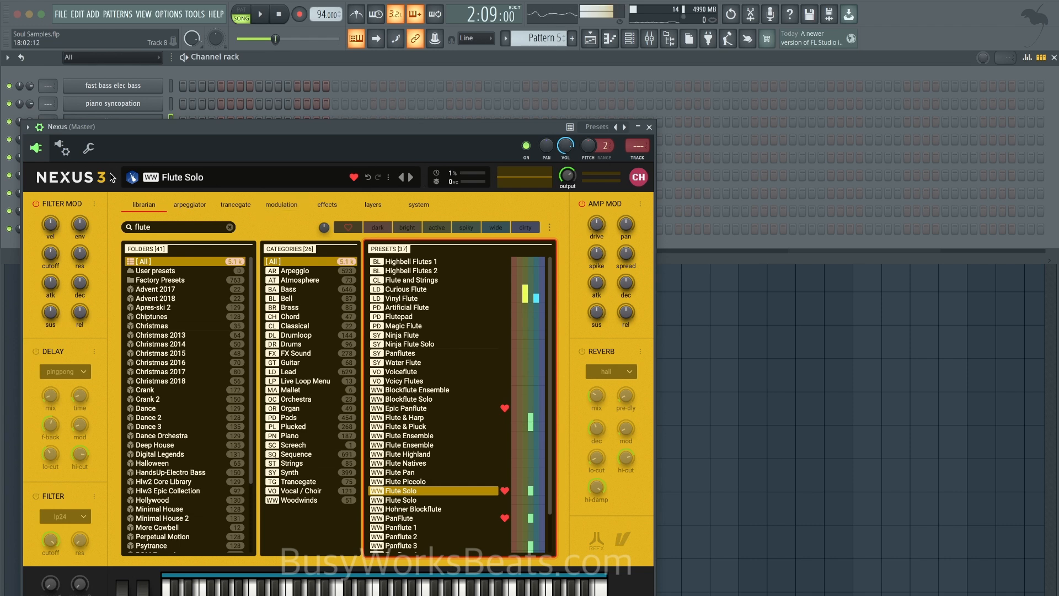
{"action": "left_click", "coordinate": [281, 205]}
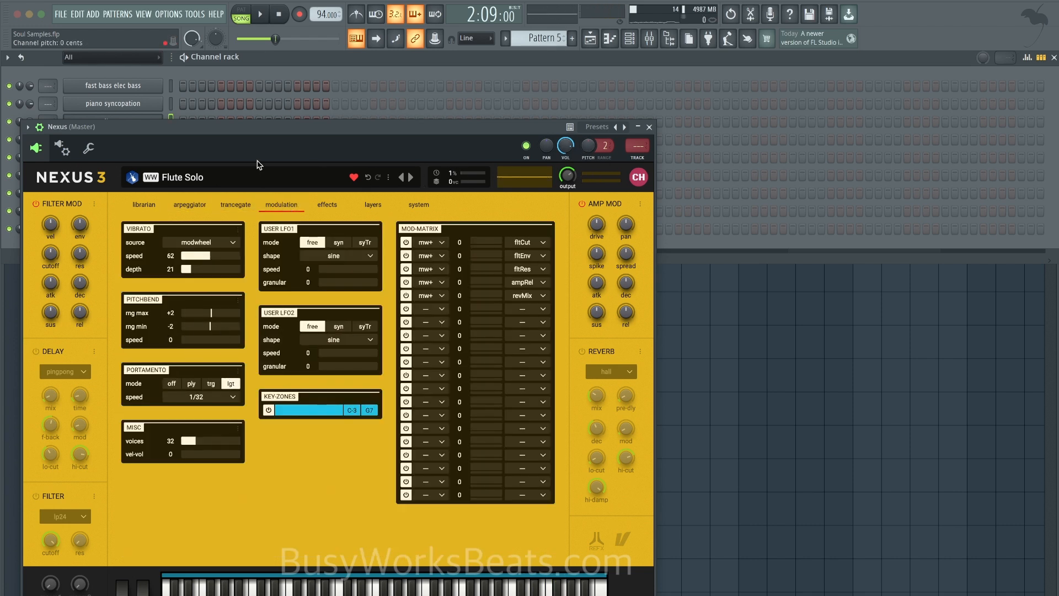
{"action": "key", "text": "space"}
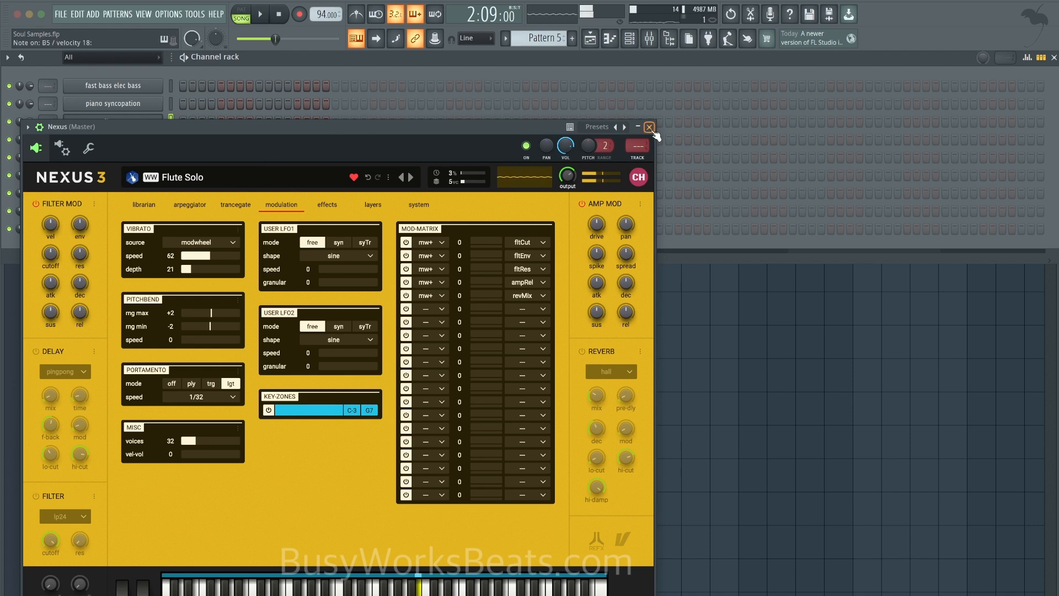
Close the Nexus window, stop playback and arm recording in the transport.
{"action": "left_click", "coordinate": [649, 127]}
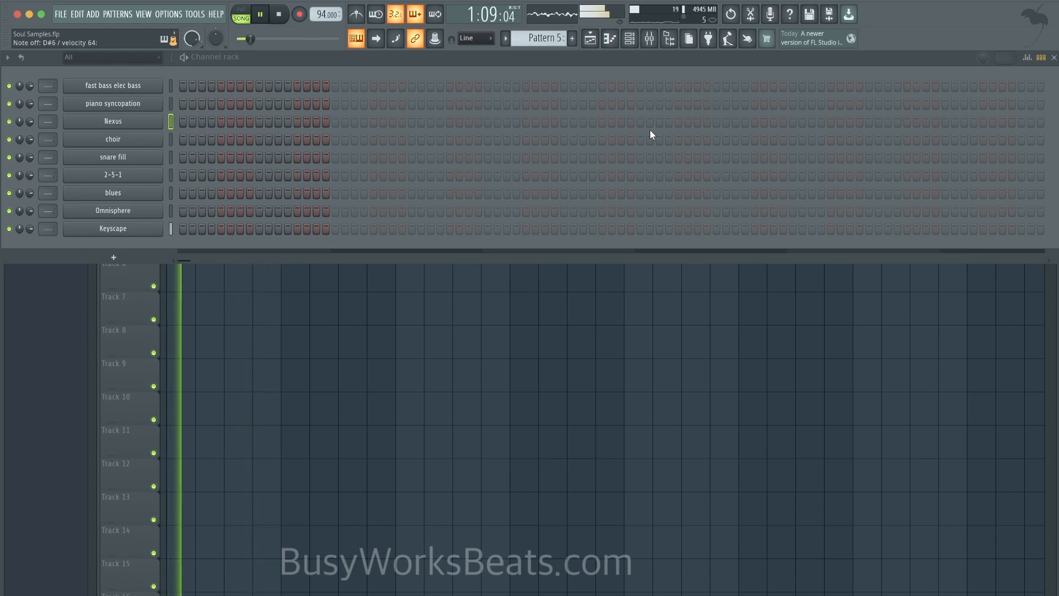
{"action": "key", "text": "space"}
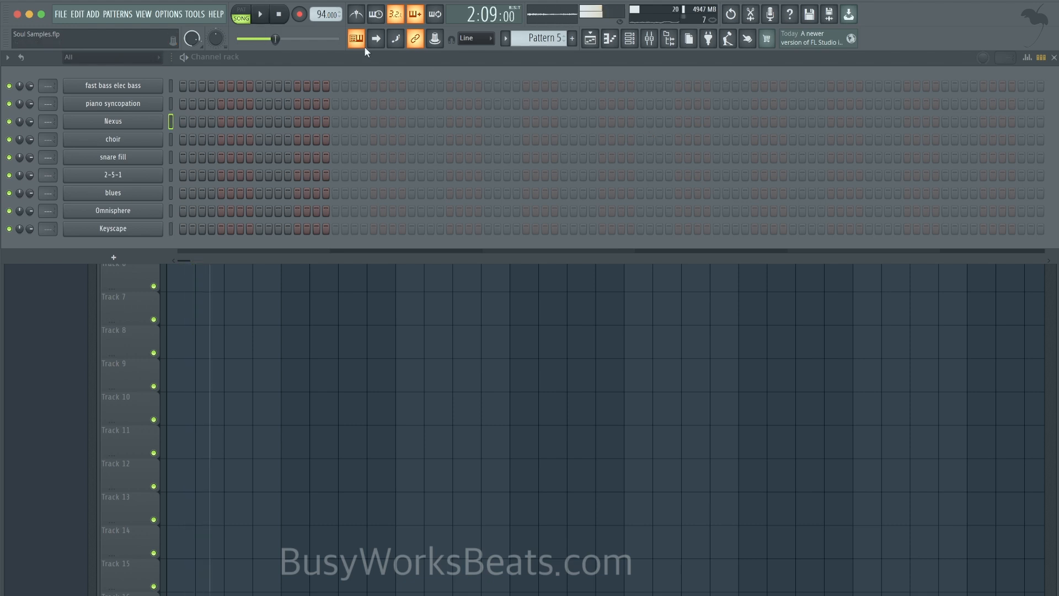
{"action": "left_click", "coordinate": [302, 16]}
{"action": "left_click", "coordinate": [539, 372]}
{"action": "left_click", "coordinate": [279, 16]}
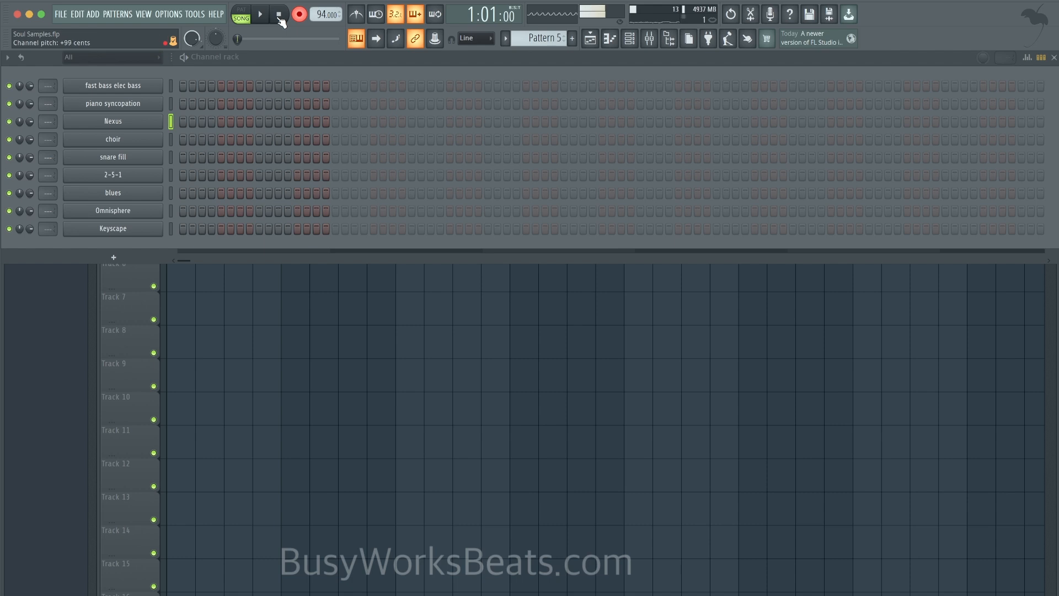
Set the Nexus channel's pitch knob range to 8 semitones and close its window.
{"action": "left_click", "coordinate": [122, 122]}
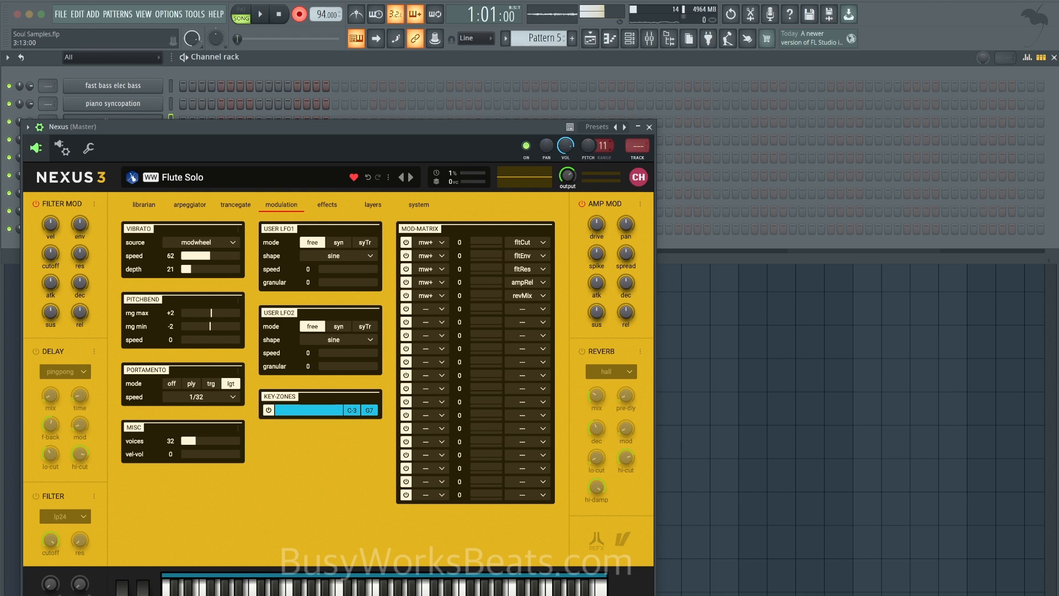
{"action": "left_click", "coordinate": [649, 127]}
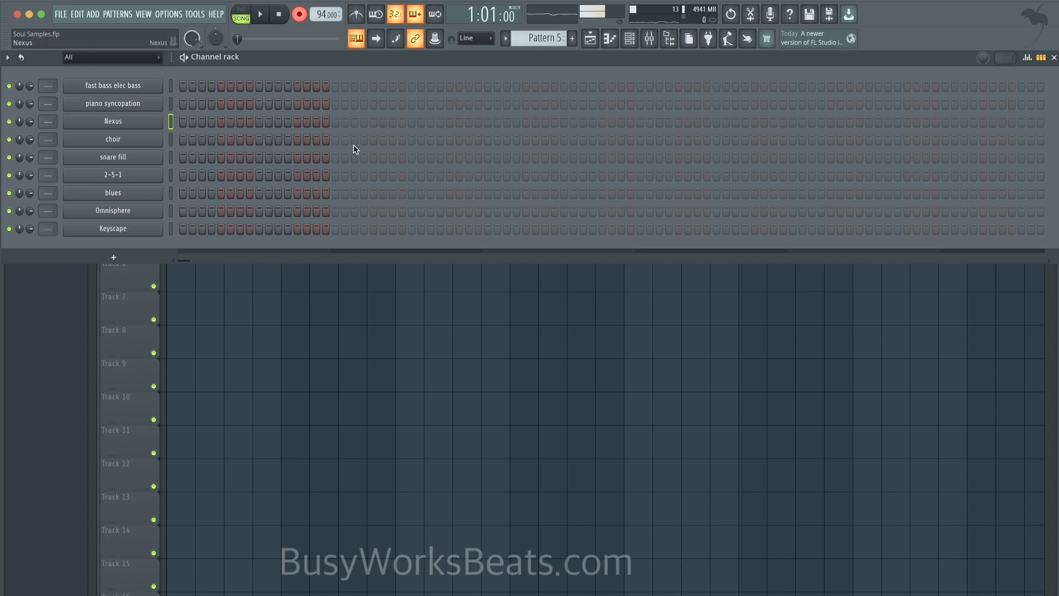
{"action": "left_click", "coordinate": [113, 121]}
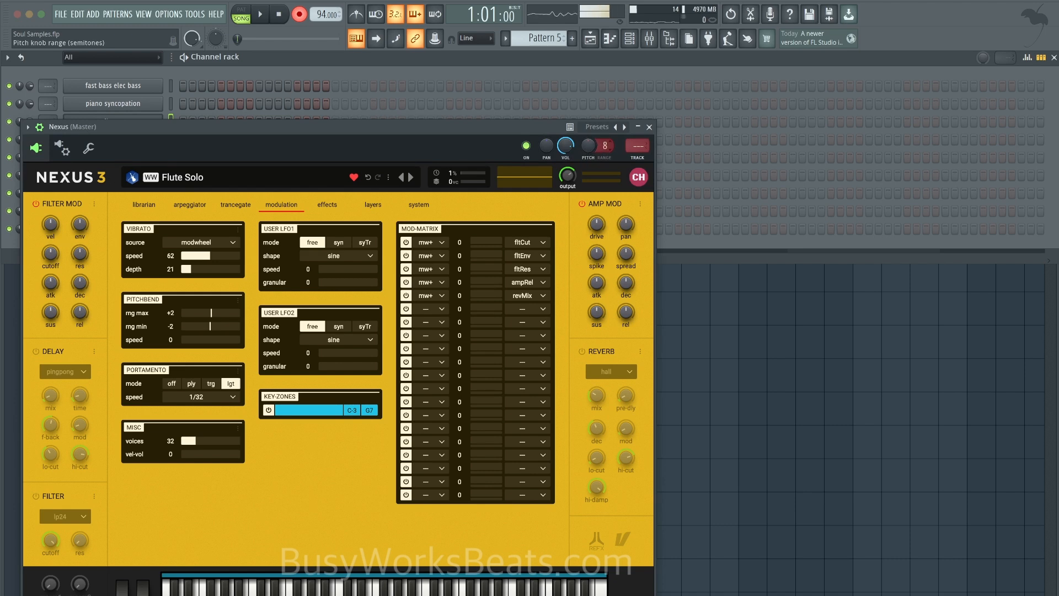
{"action": "left_click", "coordinate": [650, 127]}
Open the Pattern 5 clip on Track 3 for note editing, delete the selected notes and play the arrangement.
{"action": "key", "text": "F5"}
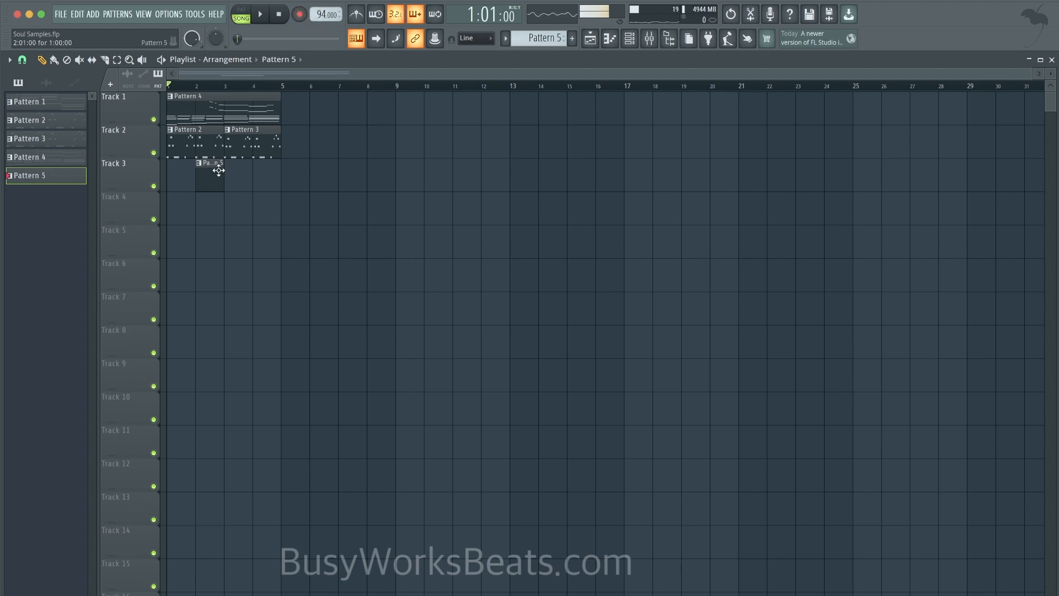
{"action": "double_click", "coordinate": [217, 165]}
{"action": "scroll", "coordinate": [243, 220], "scroll_direction": "down", "scroll_amount": 4}
{"action": "left_click_drag", "start_coordinate": [97, 129], "coordinate": [285, 319]}
{"action": "key", "text": "Delete"}
{"action": "key", "text": "space"}
{"action": "left_click", "coordinate": [590, 39]}
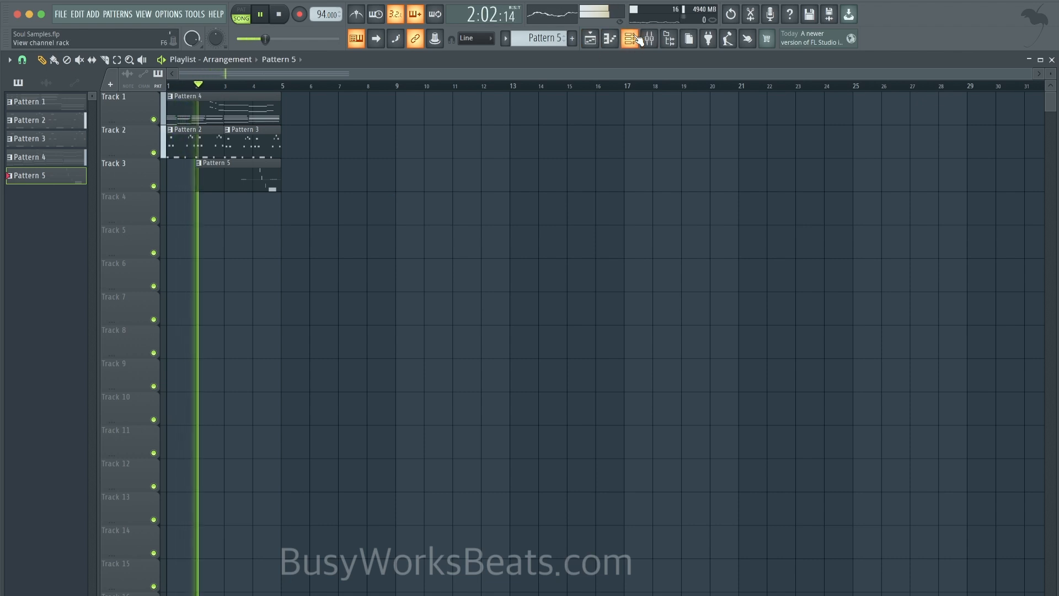
Select the 2-5-1 channel in the empty Pattern 6 and audition it against the playing arrangement.
{"action": "left_click", "coordinate": [631, 38]}
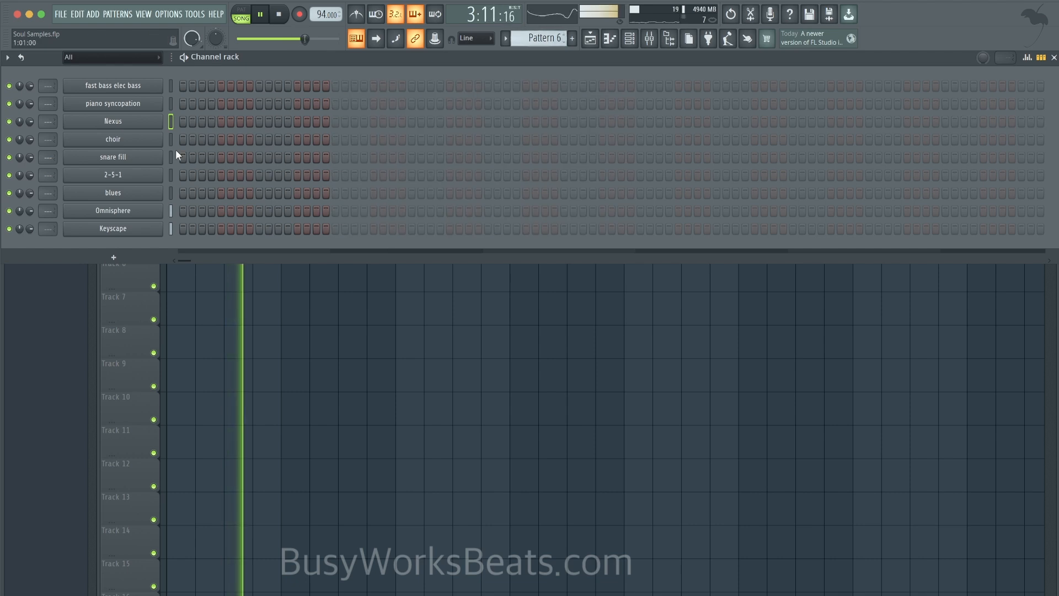
{"action": "left_click", "coordinate": [171, 175]}
{"action": "key", "text": "space"}
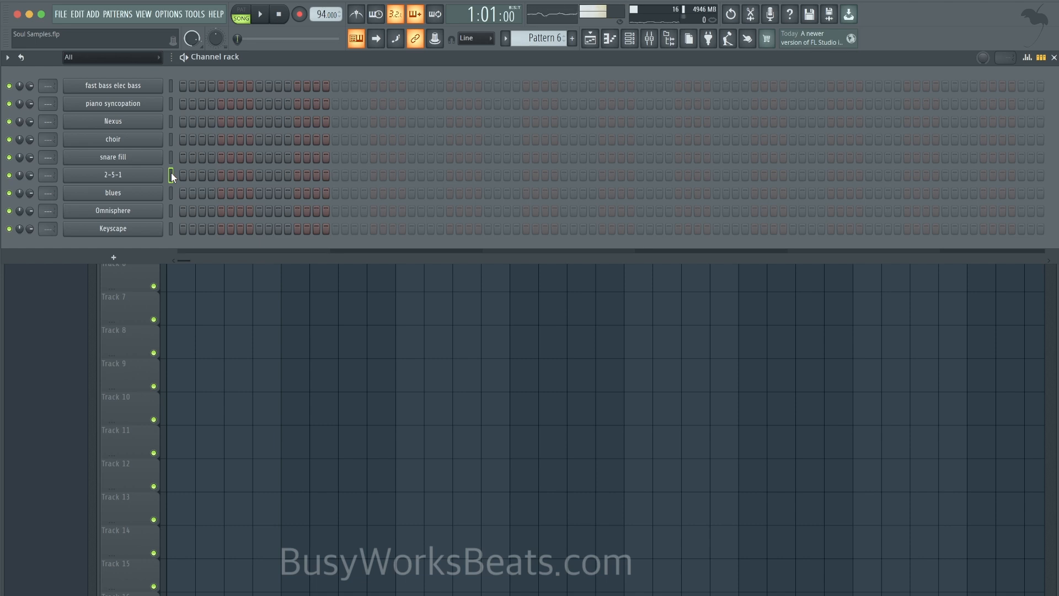
{"action": "key", "text": "space"}
{"action": "key", "text": "space"}
{"action": "key", "text": "space"}
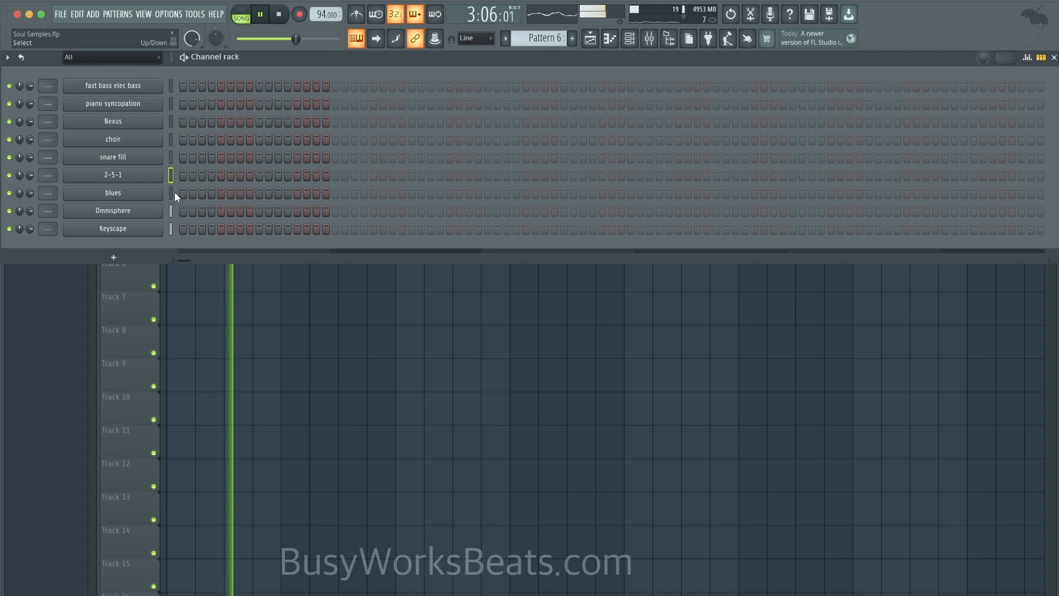
Audition the blues and snare fill channels over the loop, then stop playback and return to the playlist.
{"action": "left_click", "coordinate": [114, 257]}
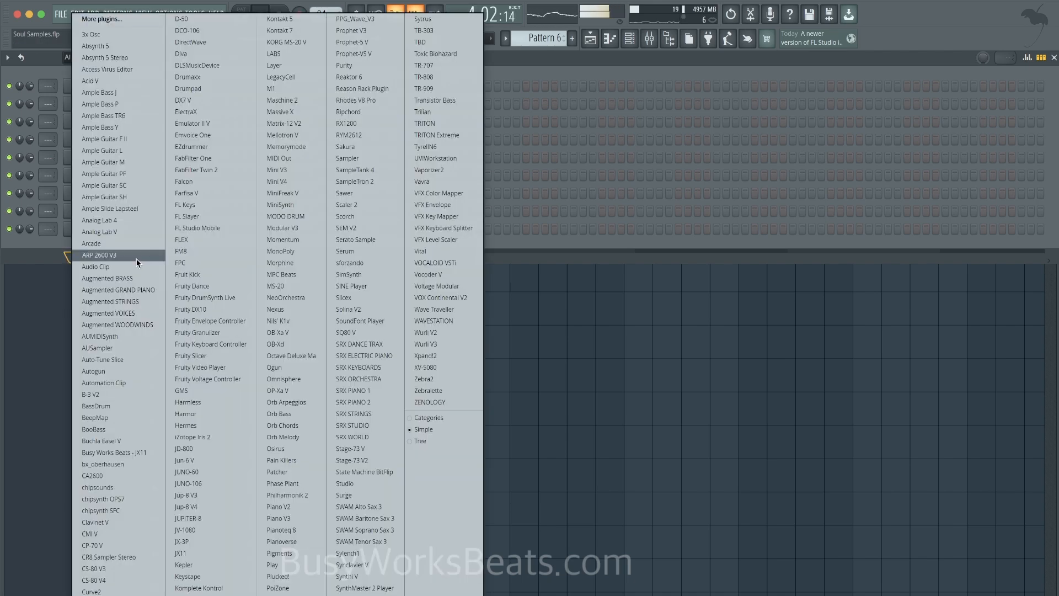
{"action": "key", "text": "Escape"}
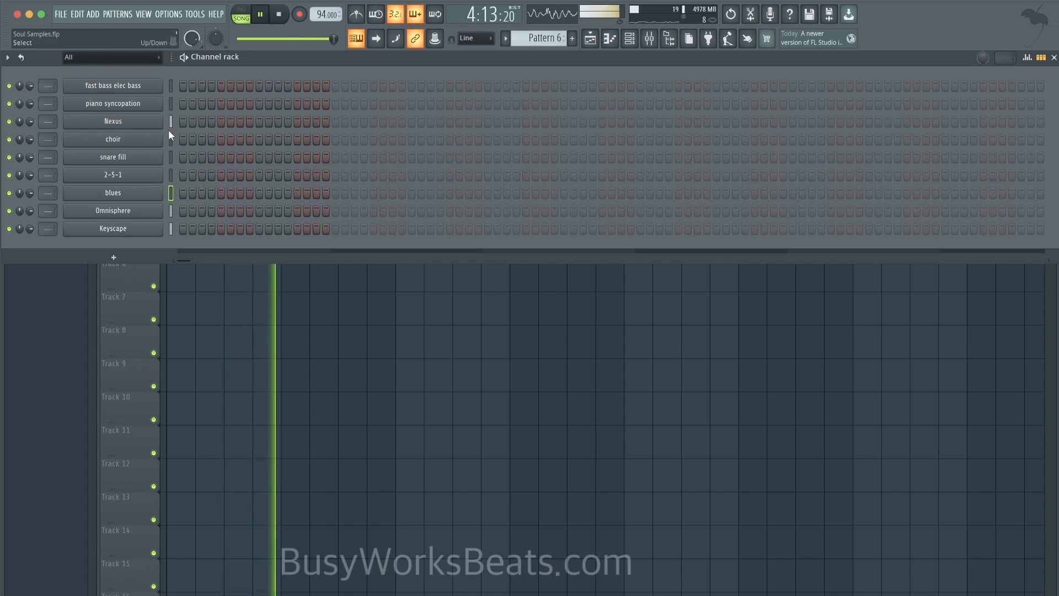
{"action": "left_click", "coordinate": [171, 157]}
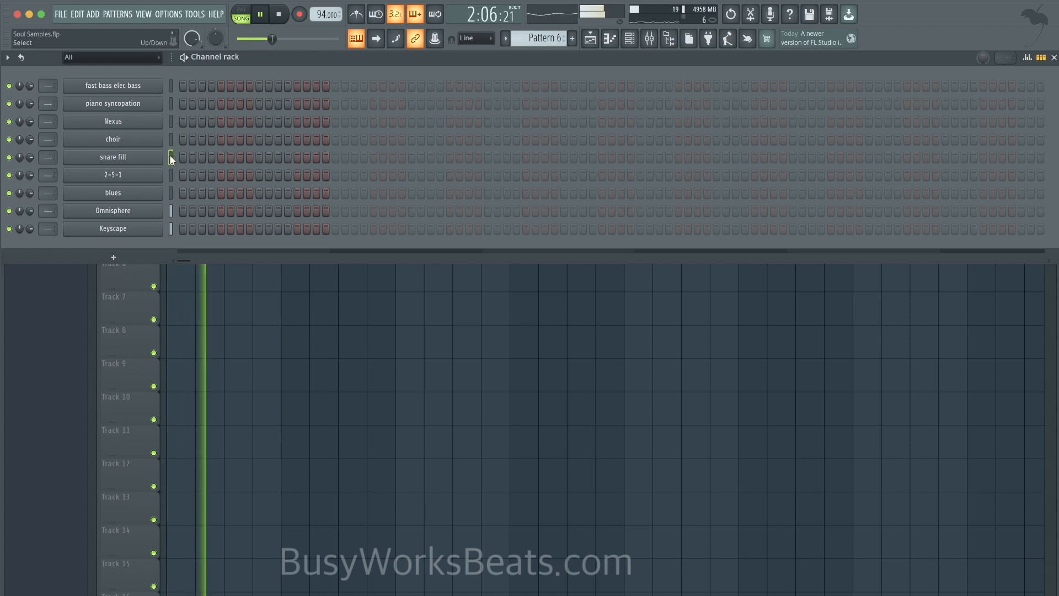
{"action": "left_click", "coordinate": [217, 293]}
{"action": "left_click", "coordinate": [630, 40]}
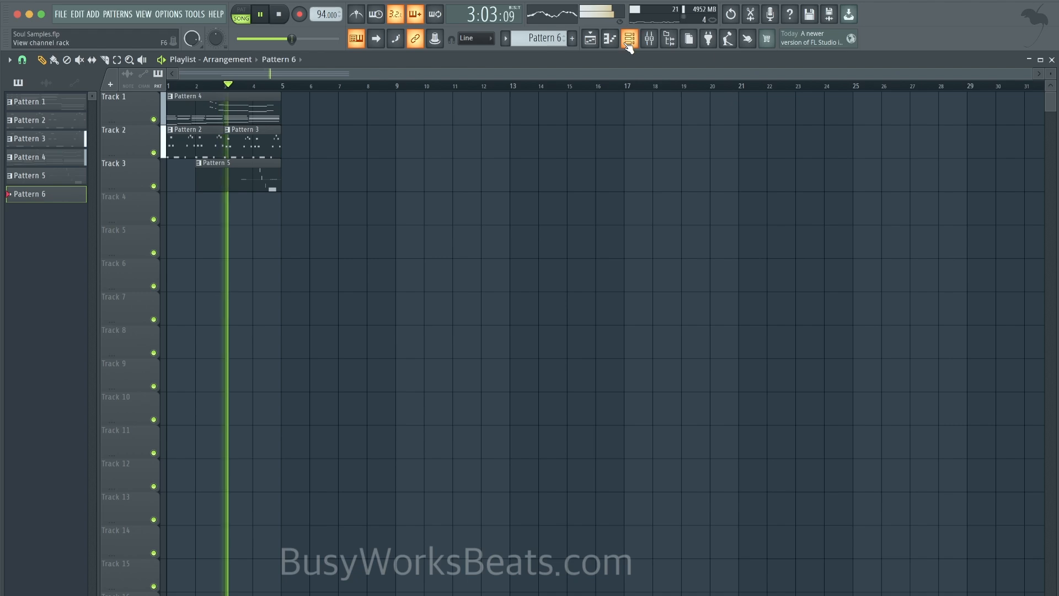
{"action": "key", "text": "space"}
{"action": "left_click", "coordinate": [278, 272]}
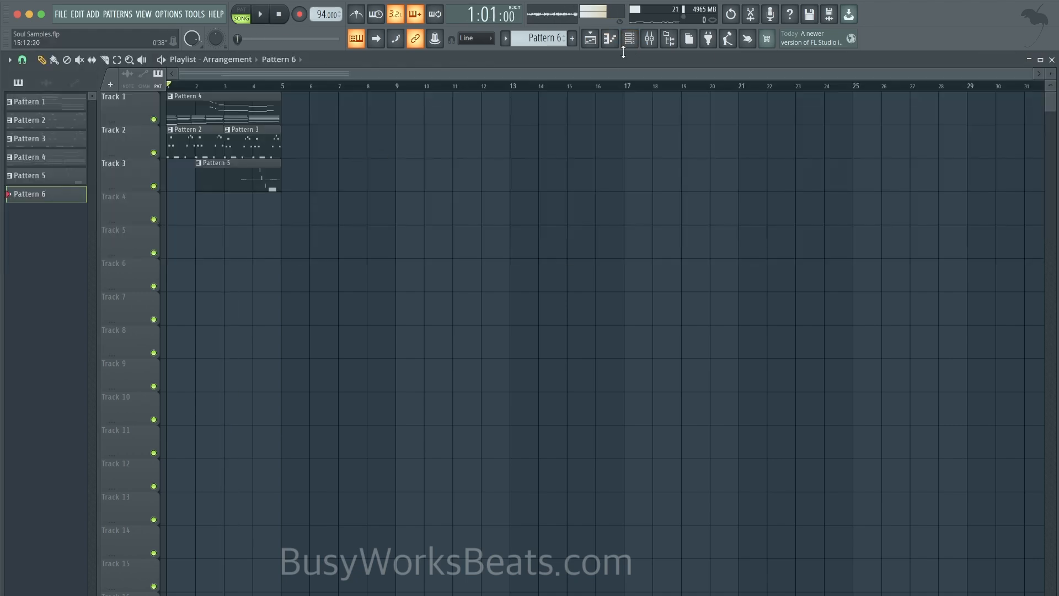
Look at Pattern 2 in the channel rack, then open Pattern 4's Keyscape notes from Track 1.
{"action": "left_click", "coordinate": [630, 39]}
{"action": "scroll", "coordinate": [521, 38], "scroll_direction": "down", "scroll_amount": 4}
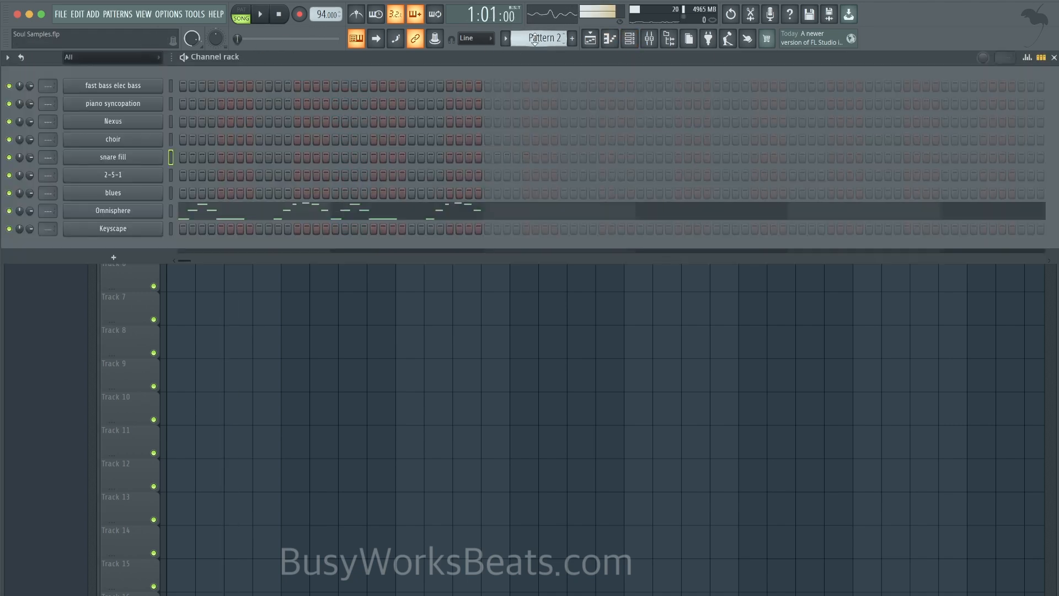
{"action": "left_click", "coordinate": [345, 375]}
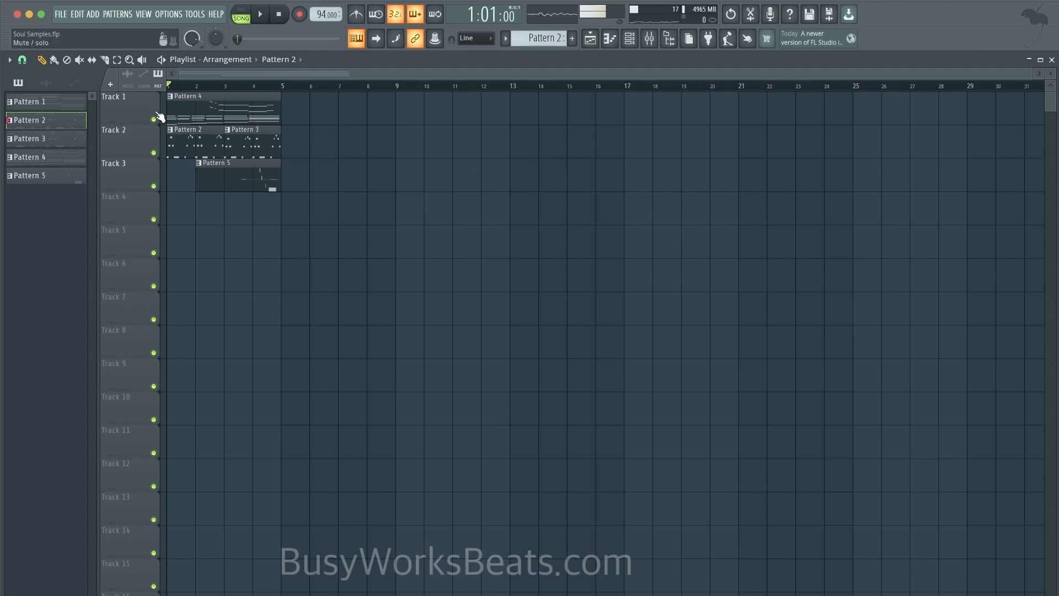
{"action": "double_click", "coordinate": [251, 118]}
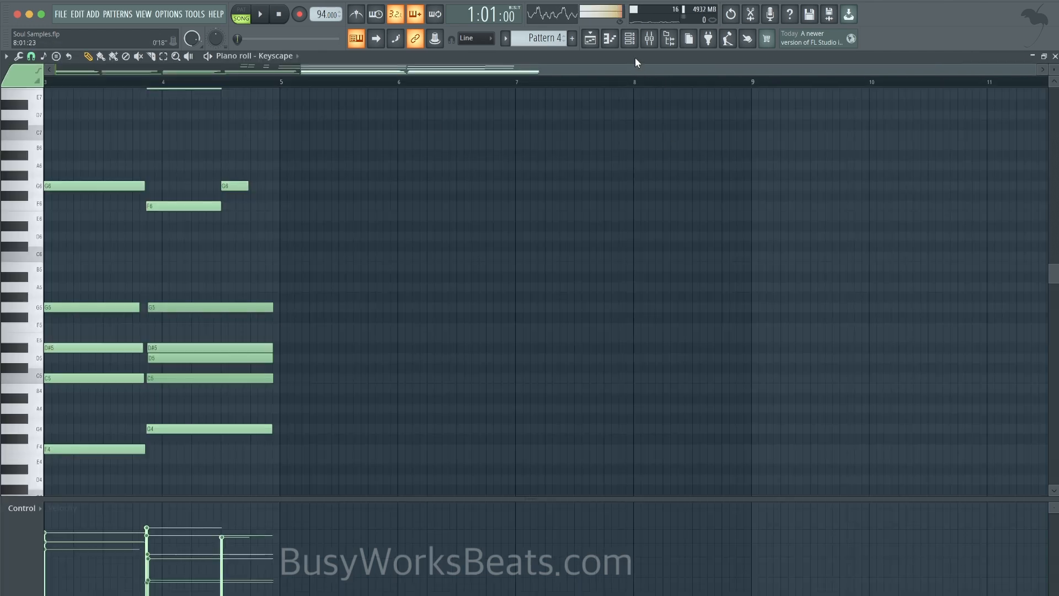
Route the Nexus, Omnisphere and Keyscape channels to mixer tracks 3 to 5 and move Nexus directly above Omnisphere.
{"action": "left_click", "coordinate": [629, 39]}
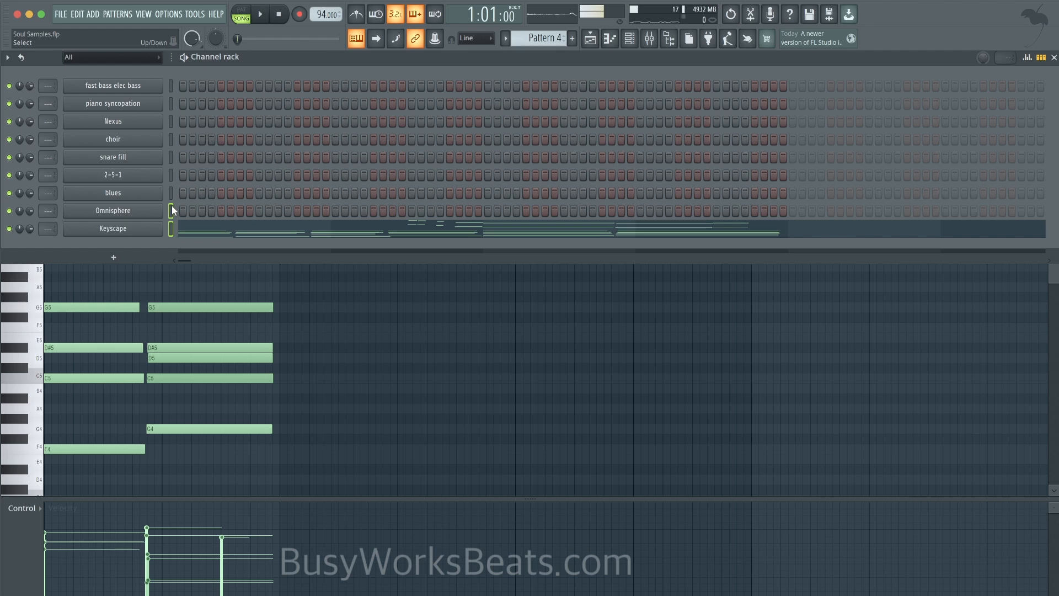
{"action": "left_click", "coordinate": [171, 122]}
{"action": "key", "text": "ctrl+l"}
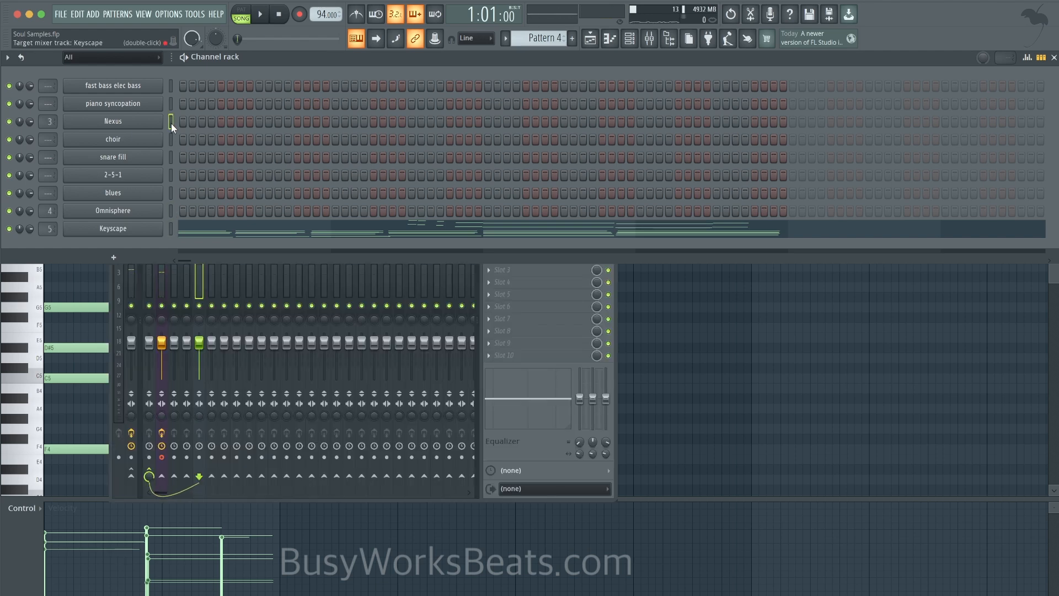
{"action": "key", "text": "space"}
{"action": "key", "text": "alt+Down"}
{"action": "key", "text": "alt+Down"}
{"action": "key", "text": "alt+Down"}
{"action": "key", "text": "alt+Down"}
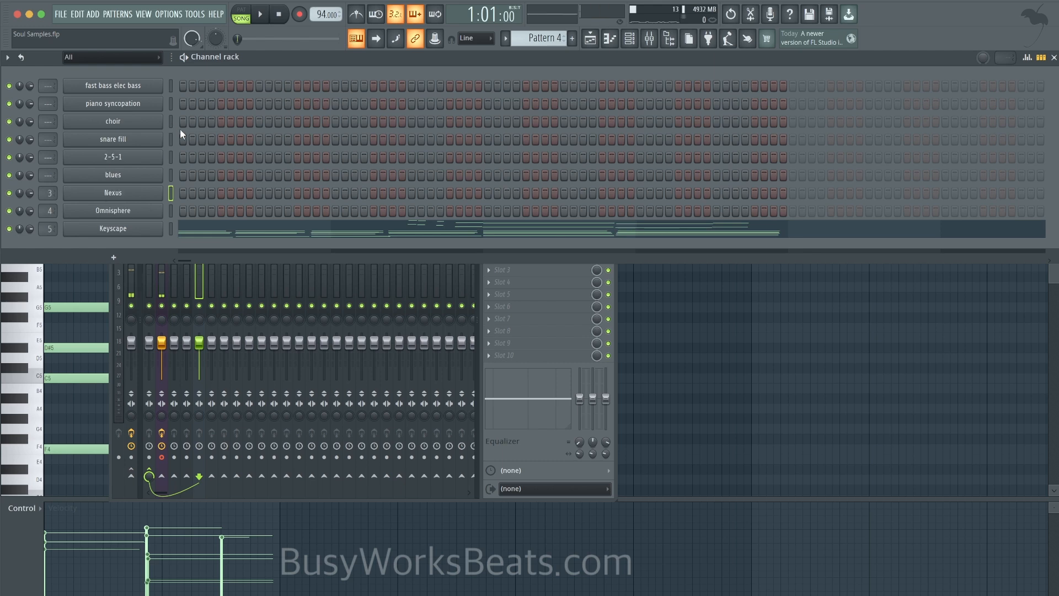
Load the UAD UA 175-B compressor into the first effect slot of the Mix Bus mixer track.
{"action": "left_click", "coordinate": [649, 39]}
{"action": "key", "text": "space"}
{"action": "left_click", "coordinate": [150, 279]}
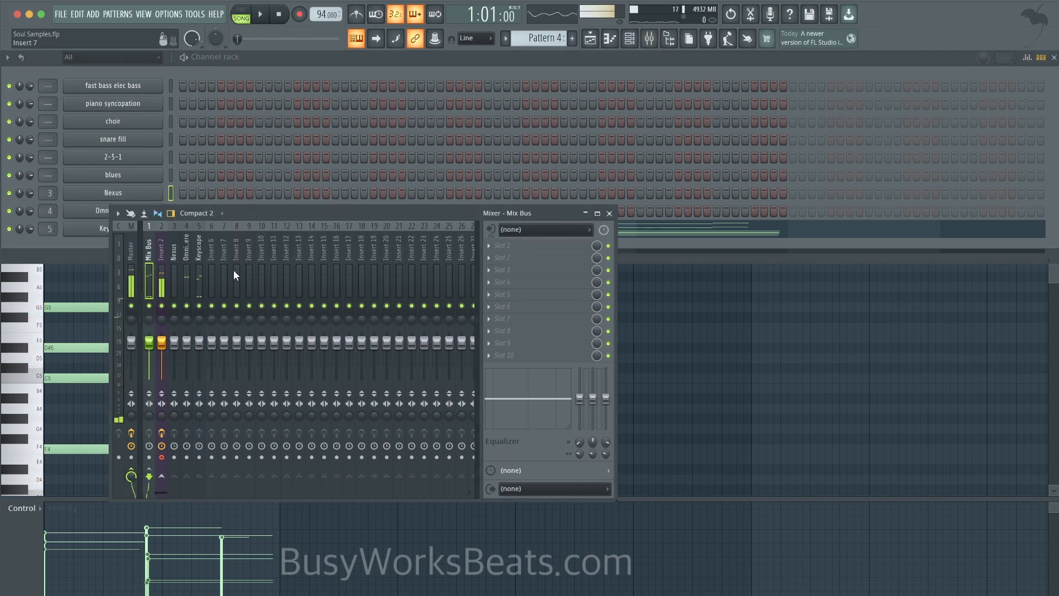
{"action": "left_click", "coordinate": [542, 249]}
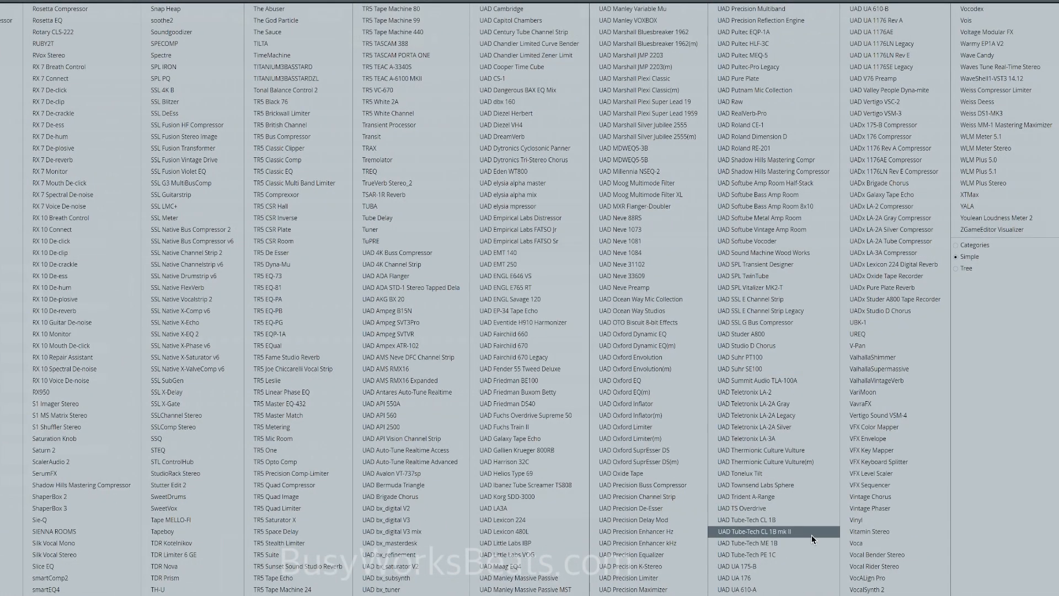
{"action": "left_click", "coordinate": [790, 564]}
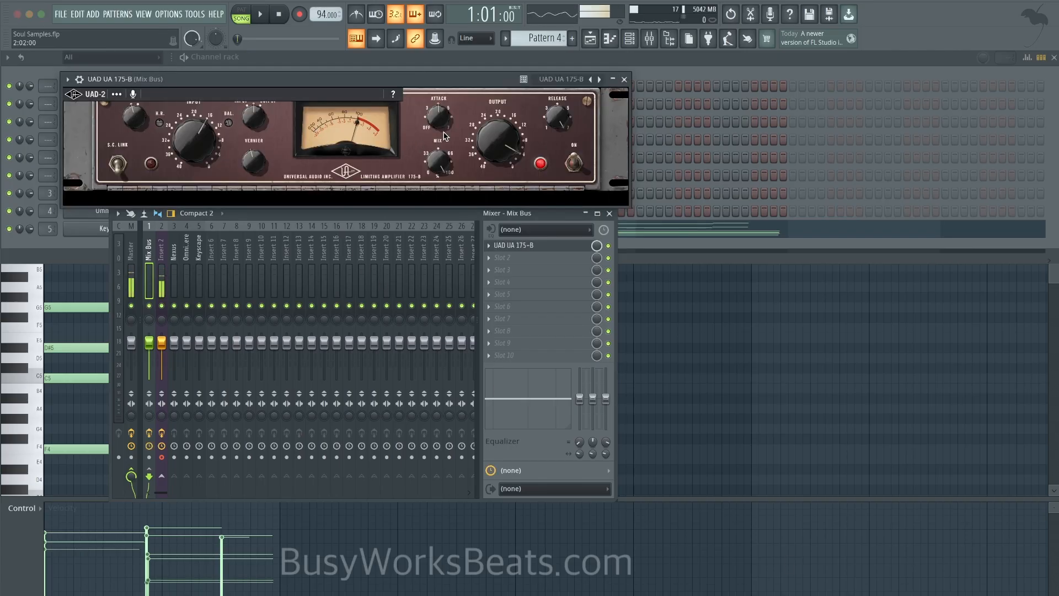
Set the UA 175-B's input to -12 dB, lower its output and adjust its attack during playback, then close the plugin.
{"action": "key", "text": "space"}
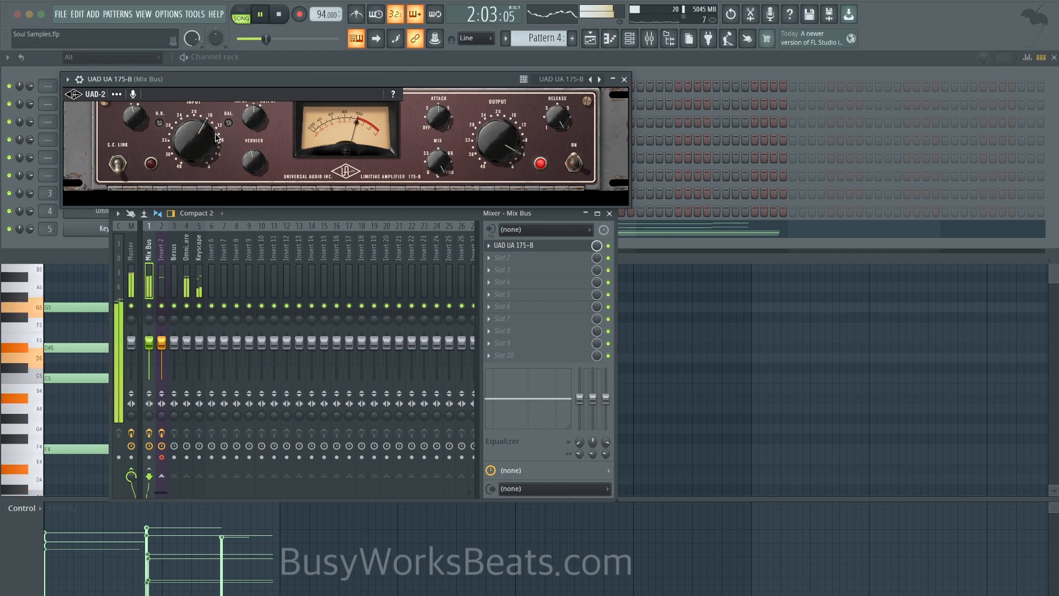
{"action": "key", "text": "space"}
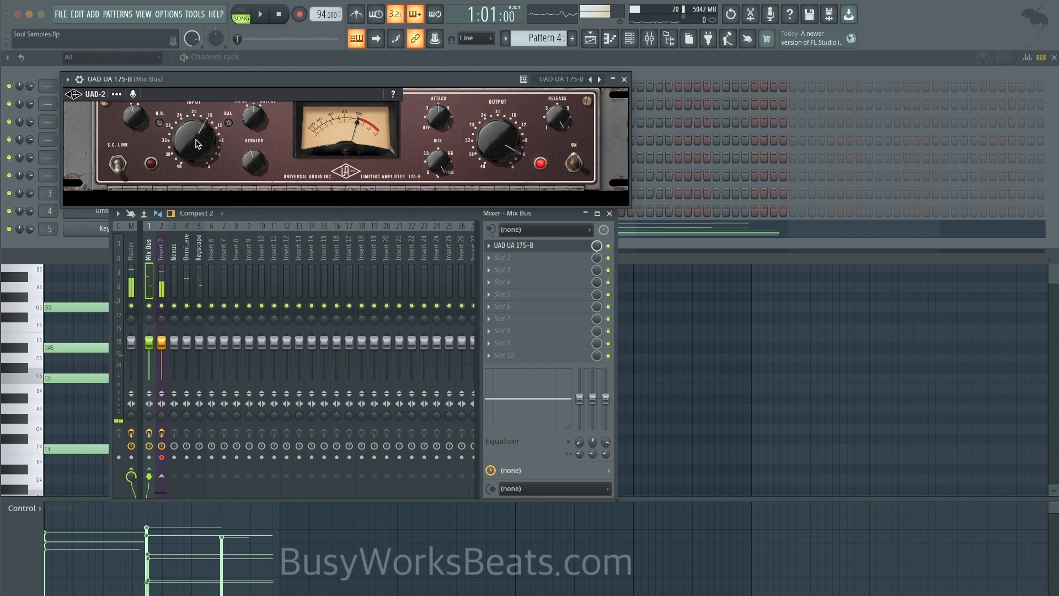
{"action": "key", "text": "space"}
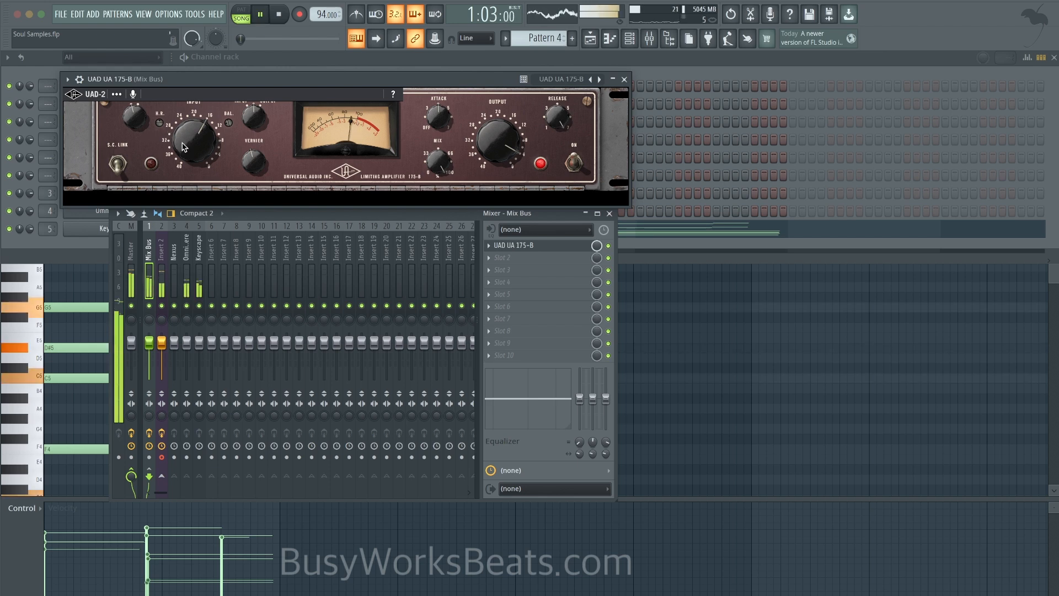
{"action": "left_click_drag", "start_coordinate": [187, 154], "coordinate": [187, 143]}
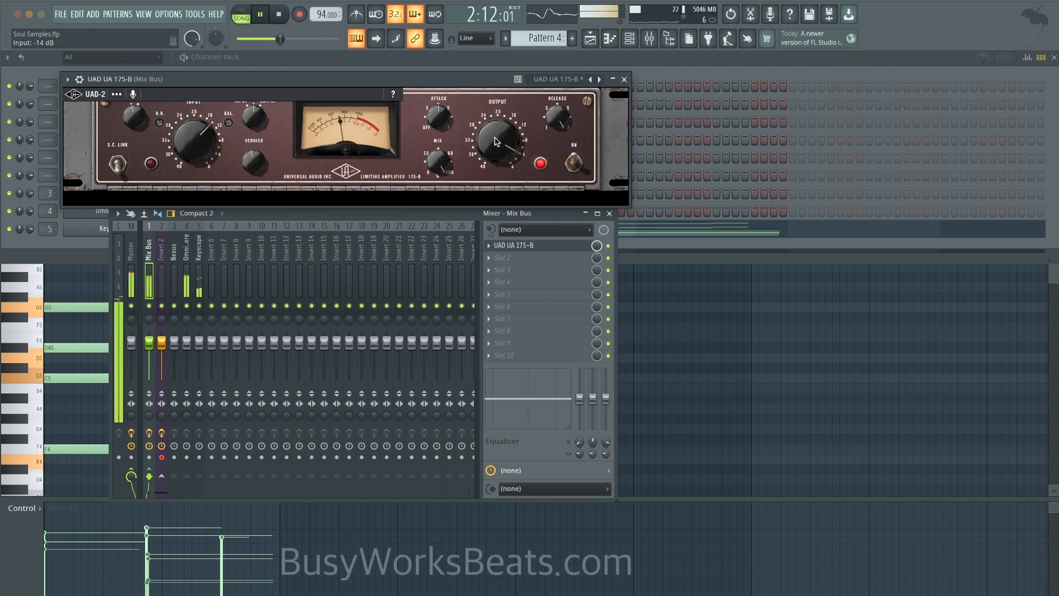
{"action": "left_click_drag", "start_coordinate": [494, 152], "coordinate": [493, 160]}
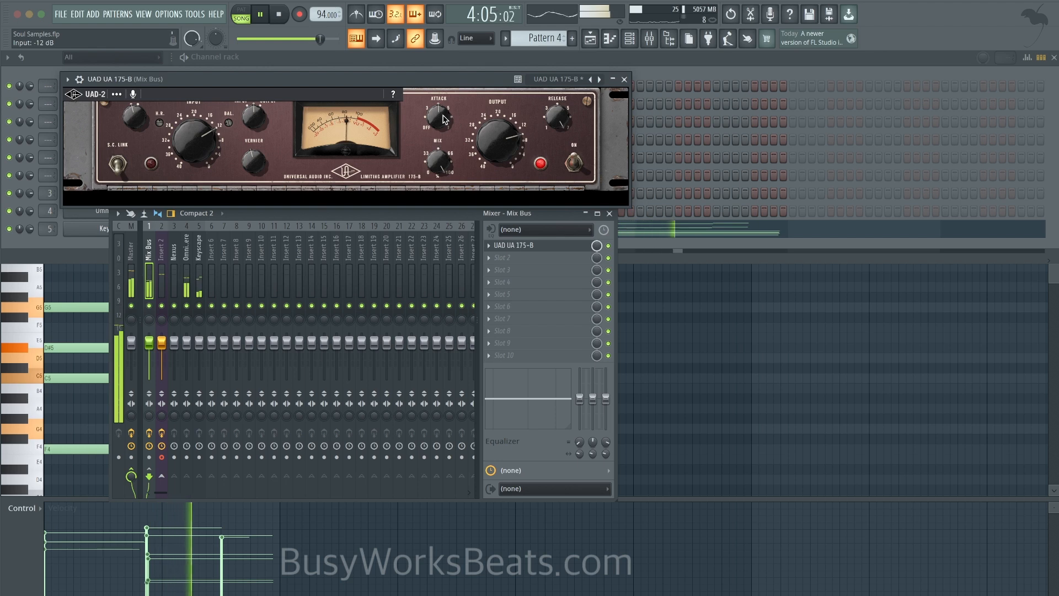
{"action": "left_click_drag", "start_coordinate": [441, 94], "coordinate": [444, 82]}
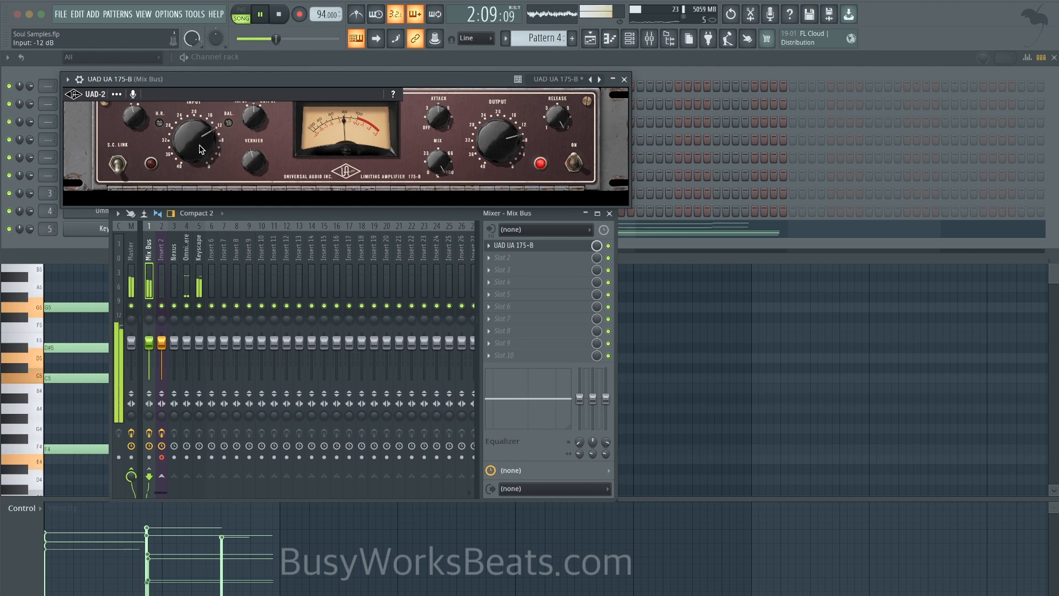
{"action": "left_click", "coordinate": [625, 80]}
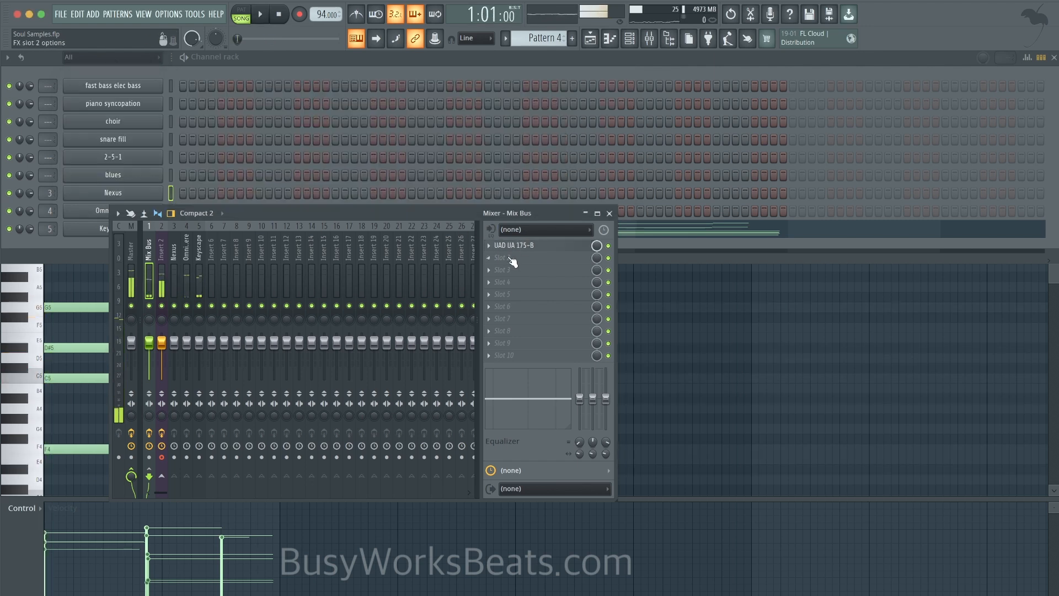
Load FabFilter Saturn 2 into the Mix Bus's second effect slot, then adjust its drive and raise its bass tone to about +0.93 dB.
{"action": "left_click", "coordinate": [488, 262]}
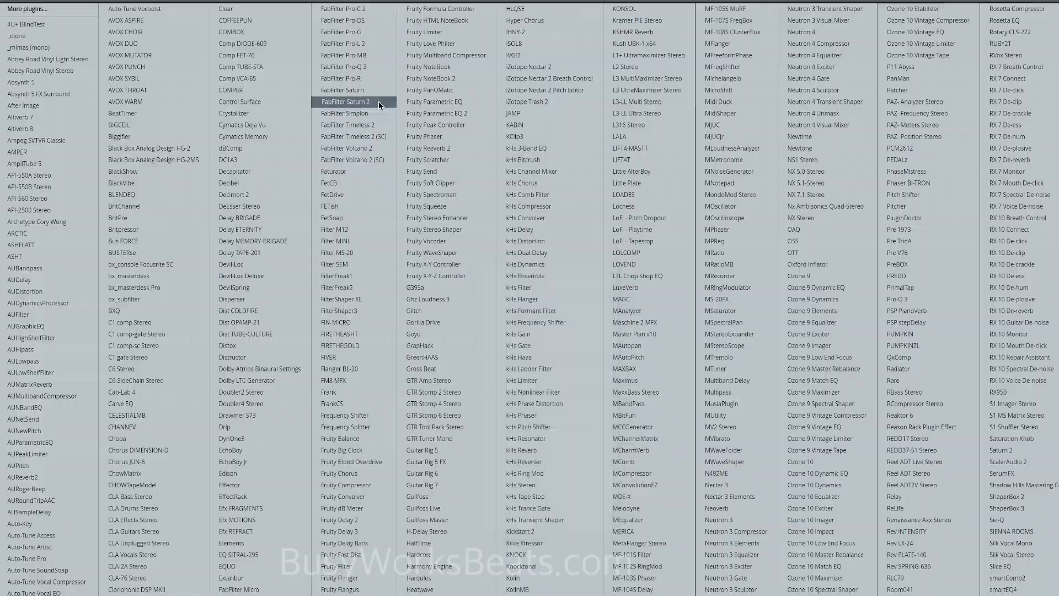
{"action": "left_click", "coordinate": [378, 101]}
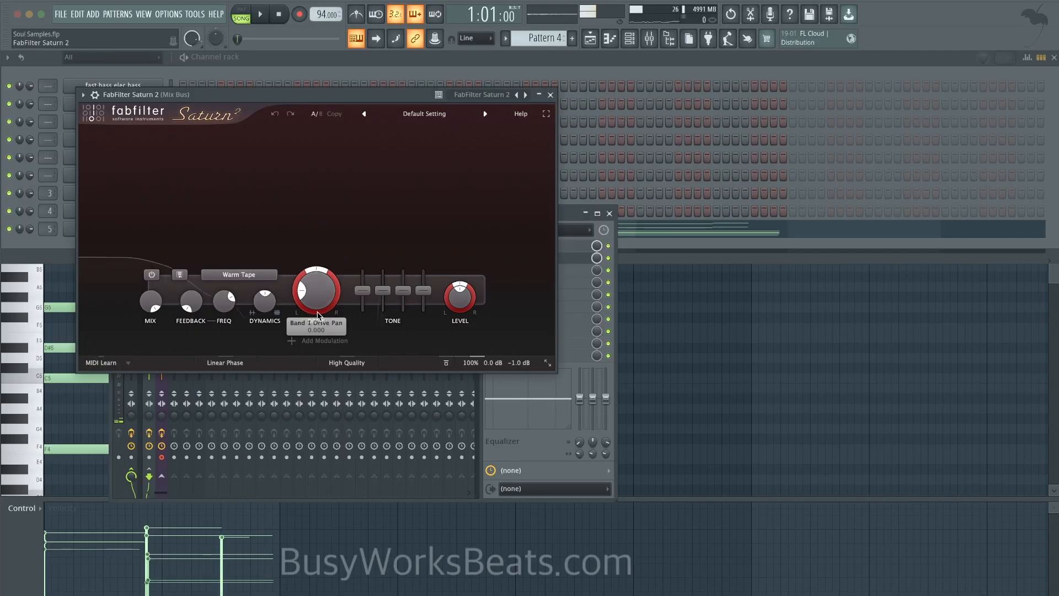
{"action": "mouse_move", "coordinate": [319, 299]}
{"action": "key", "text": "space"}
{"action": "left_click_drag", "start_coordinate": [319, 299], "coordinate": [367, 285]}
{"action": "key", "text": "space"}
{"action": "key", "text": "space"}
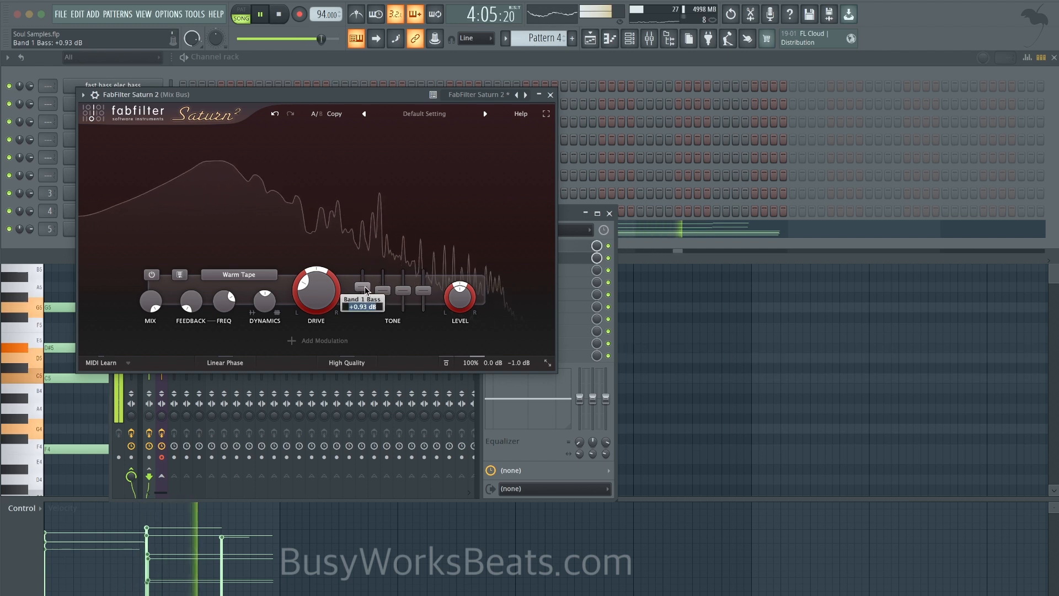
{"action": "left_click", "coordinate": [548, 92]}
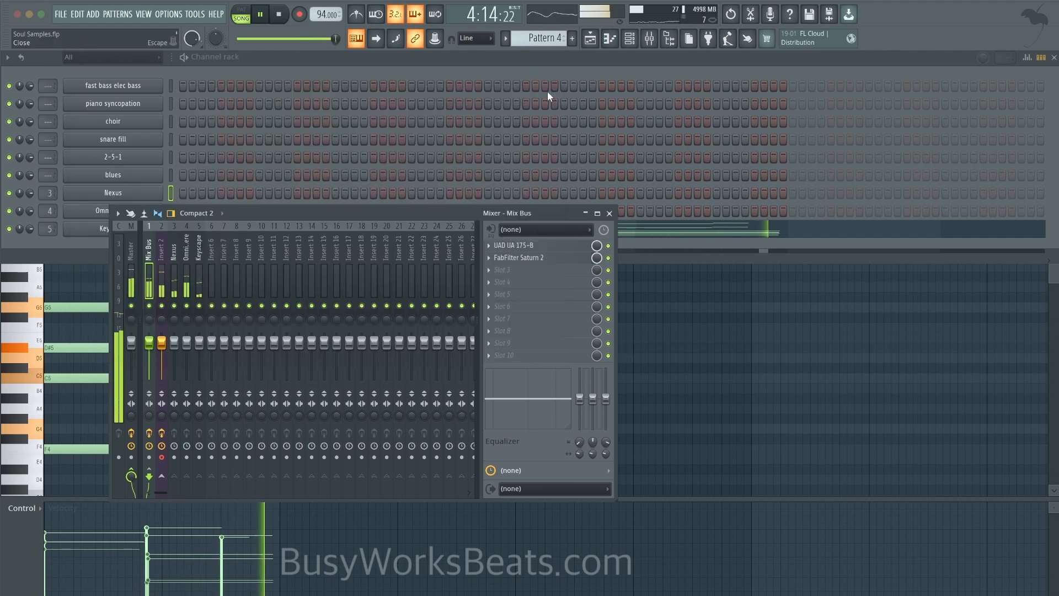
Move FabFilter Saturn 2 down one slot and load Fruity Parametric EQ 2 into the Mix Bus's second slot.
{"action": "left_click_drag", "start_coordinate": [532, 264], "coordinate": [533, 276]}
{"action": "left_click", "coordinate": [527, 257]}
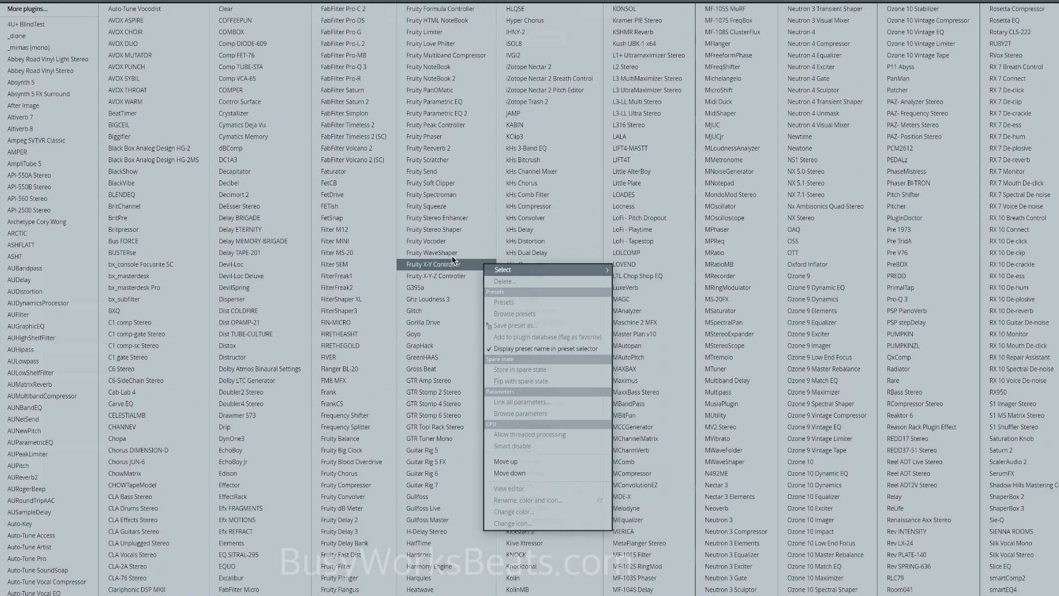
{"action": "left_click", "coordinate": [453, 113]}
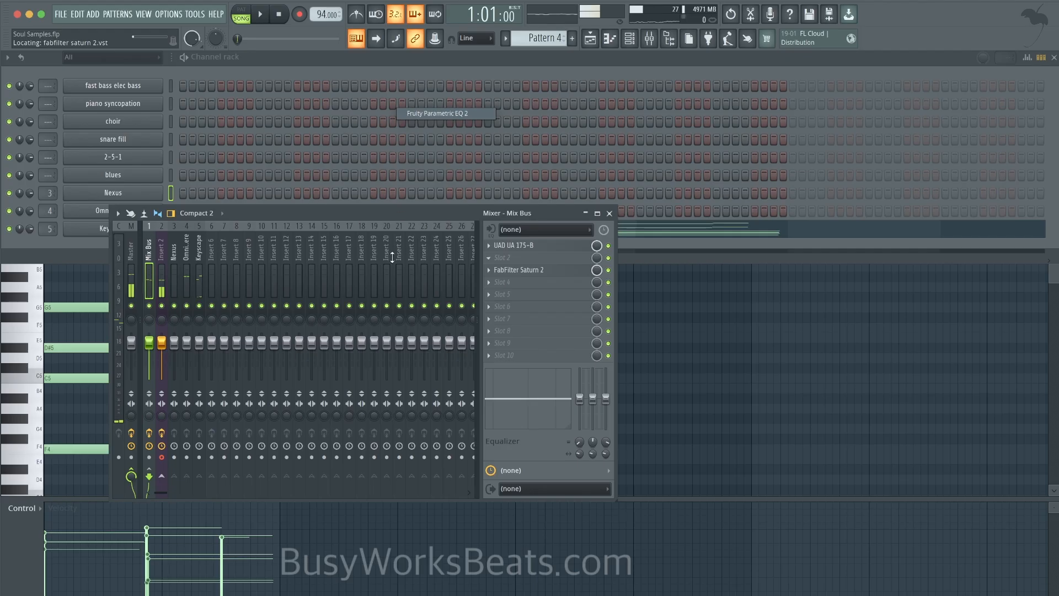
Boost the EQ's band 1 low shelf at 63 Hz by about 5 dB during playback and close the plugin.
{"action": "left_click_drag", "start_coordinate": [151, 271], "coordinate": [152, 255]}
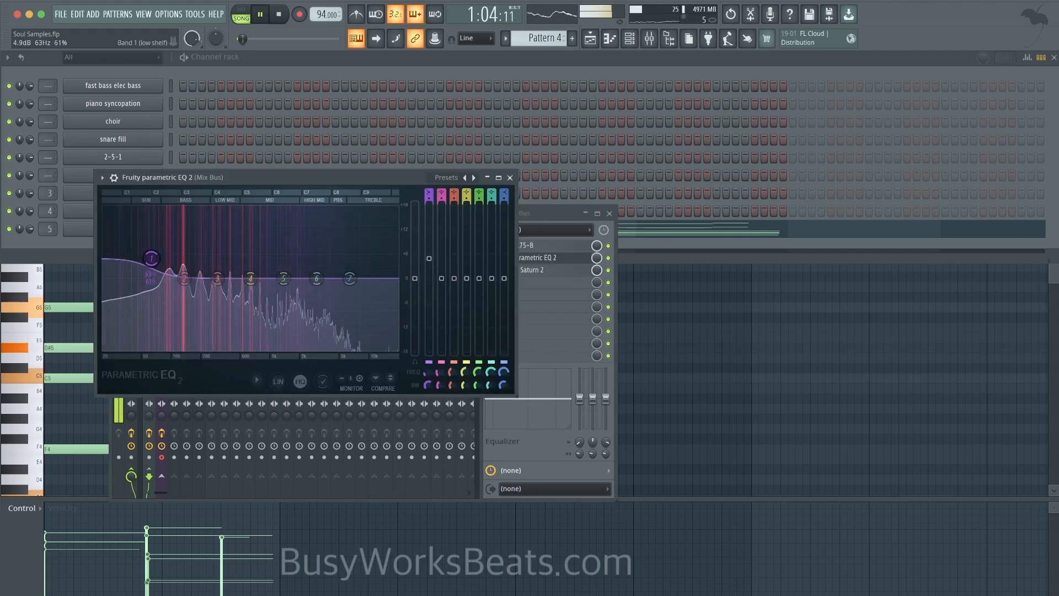
{"action": "key", "text": "space"}
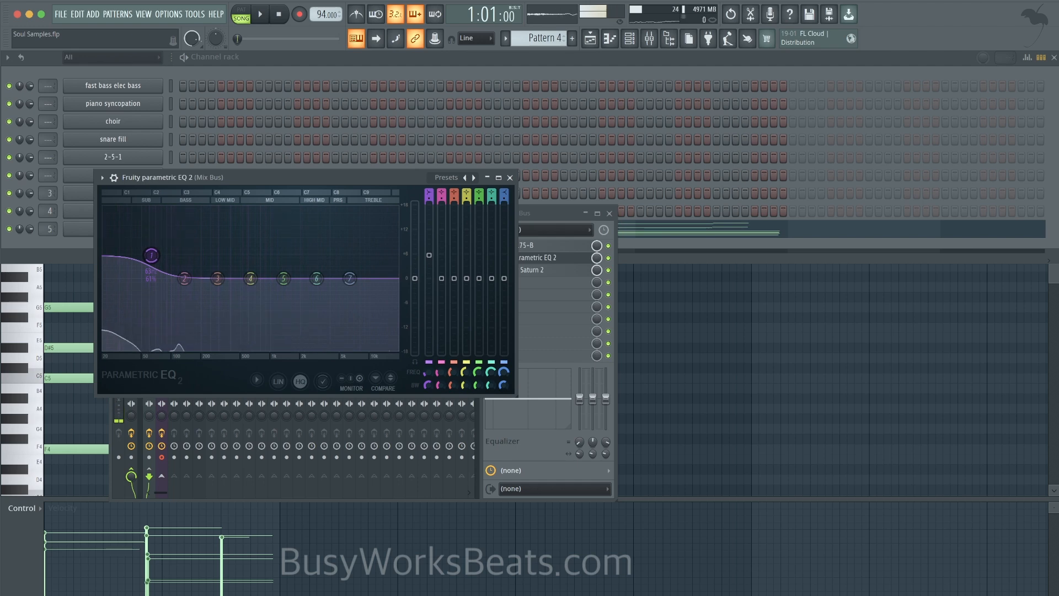
{"action": "key", "text": "space"}
{"action": "left_click", "coordinate": [510, 177]}
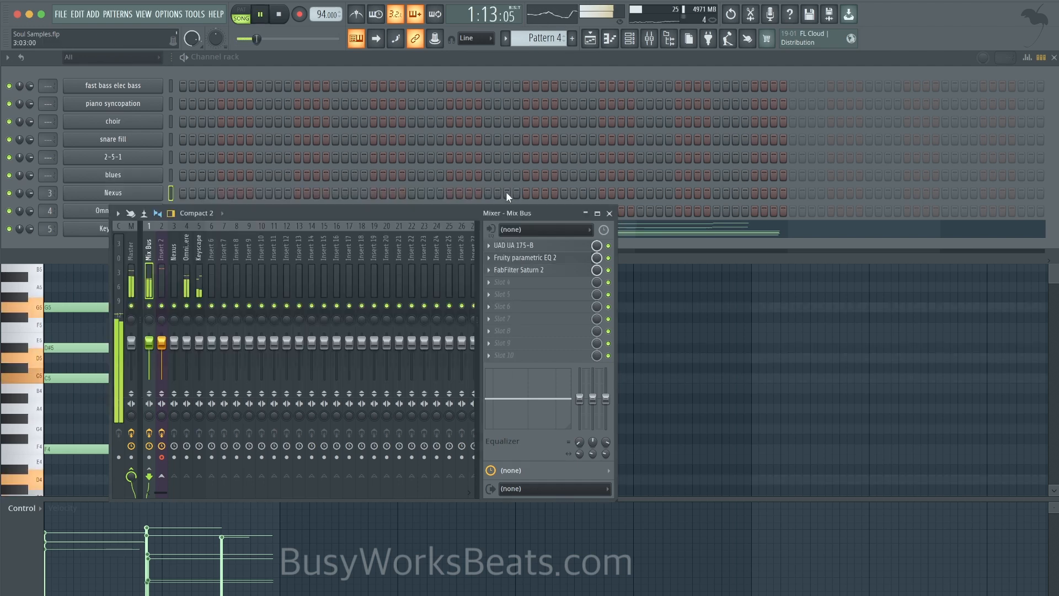
Look over the playlist arrangement and the mixer levels while the song plays.
{"action": "left_click", "coordinate": [609, 213]}
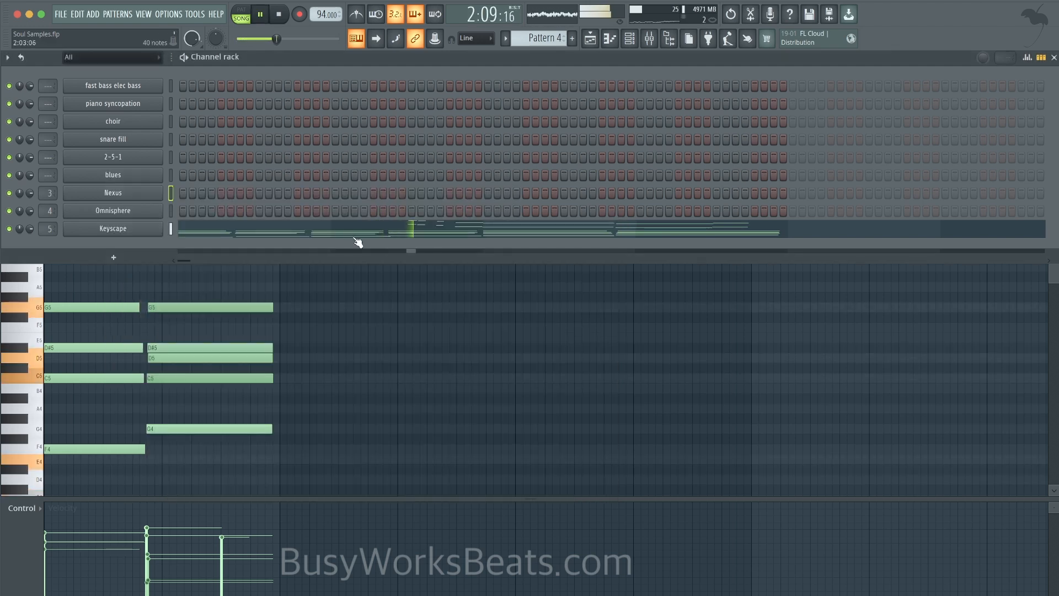
{"action": "left_click", "coordinate": [590, 39]}
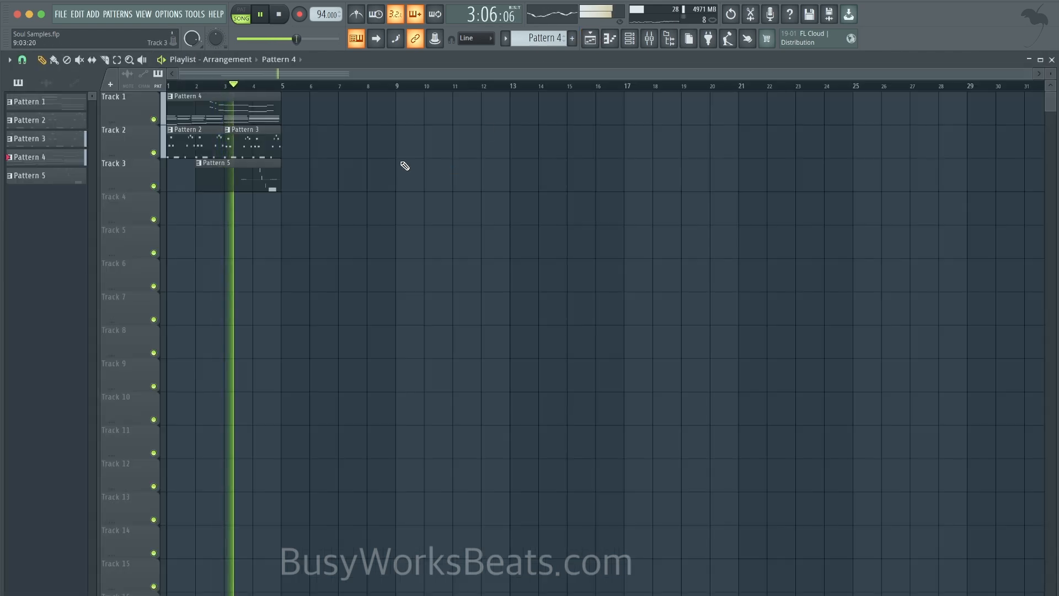
{"action": "left_click", "coordinate": [633, 40]}
{"action": "left_click", "coordinate": [650, 38]}
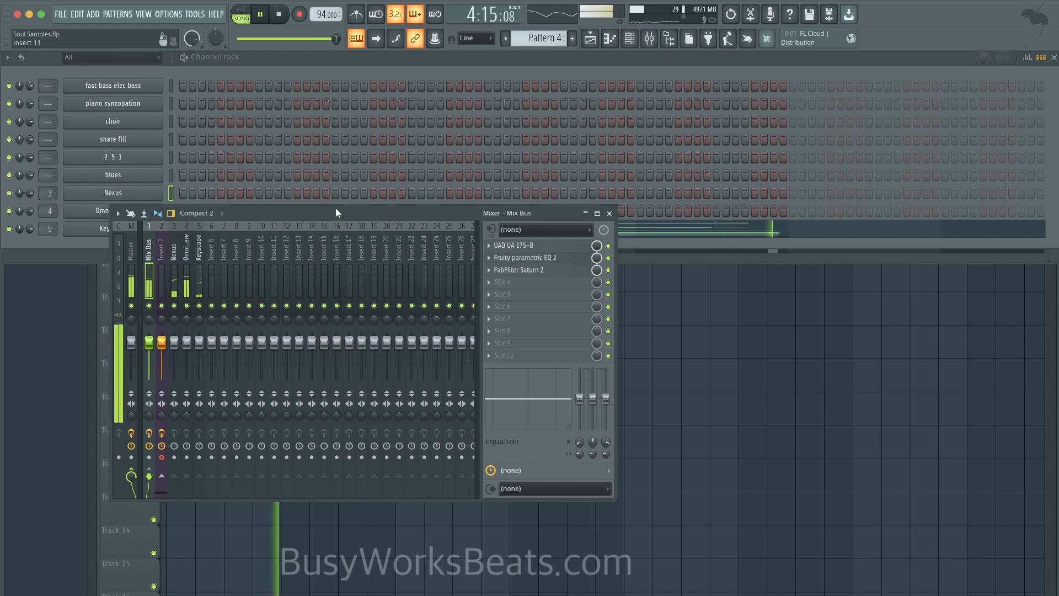
{"action": "key", "text": "space"}
Load the LA Custom C7 - Rock patch in the Keyscape channel and close the instrument window.
{"action": "left_click", "coordinate": [610, 214]}
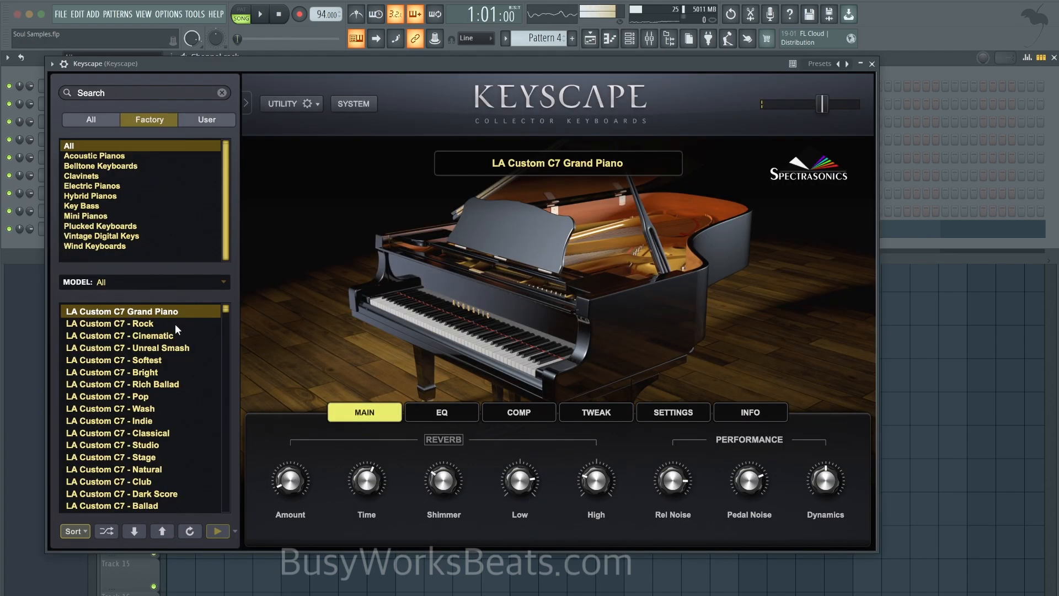
{"action": "left_click", "coordinate": [175, 325]}
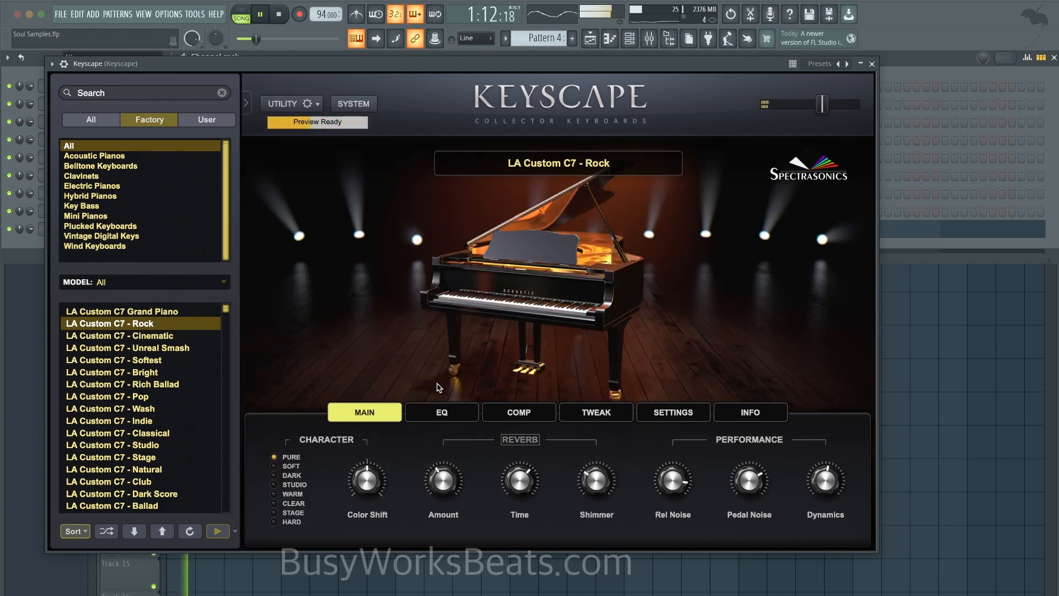
{"action": "left_click", "coordinate": [873, 64]}
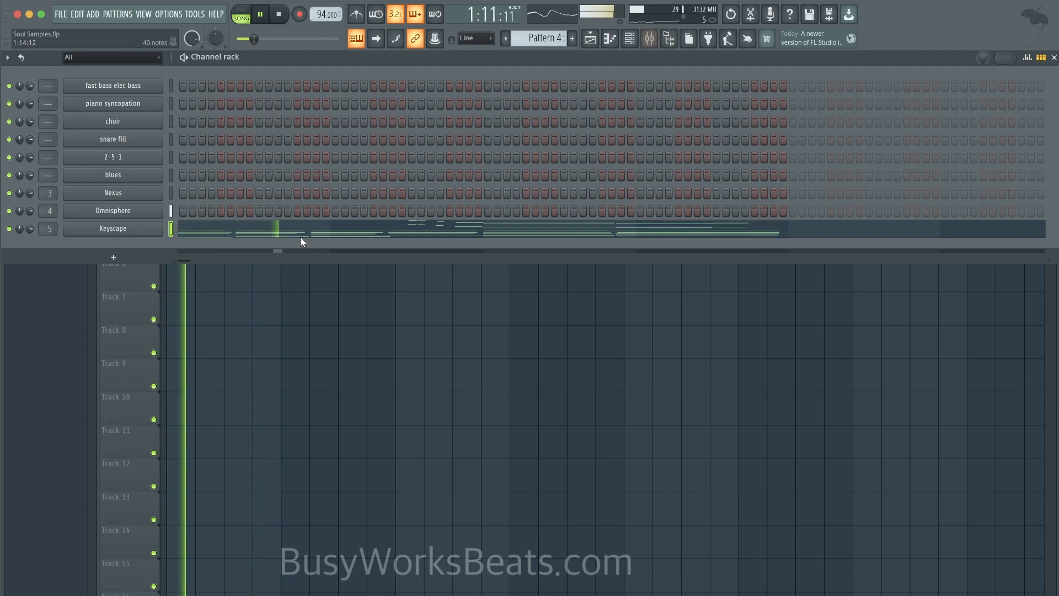
Show the browser beside the mixer and open the Patcher folder under Sounds Vault, Pack 1, Presets, Mixer Presets.
{"action": "left_click", "coordinate": [658, 40]}
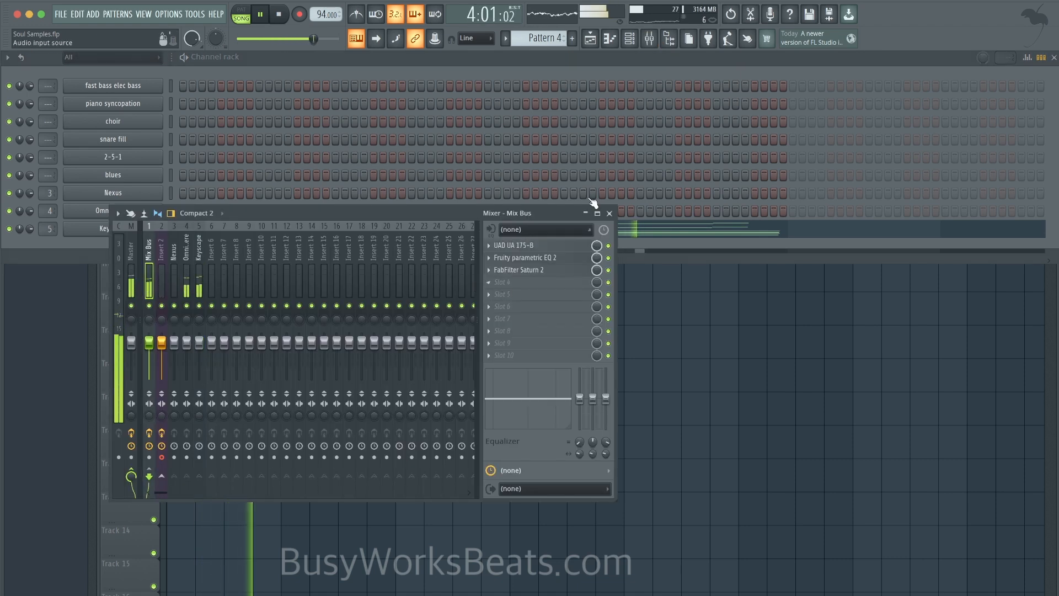
{"action": "left_click", "coordinate": [670, 39]}
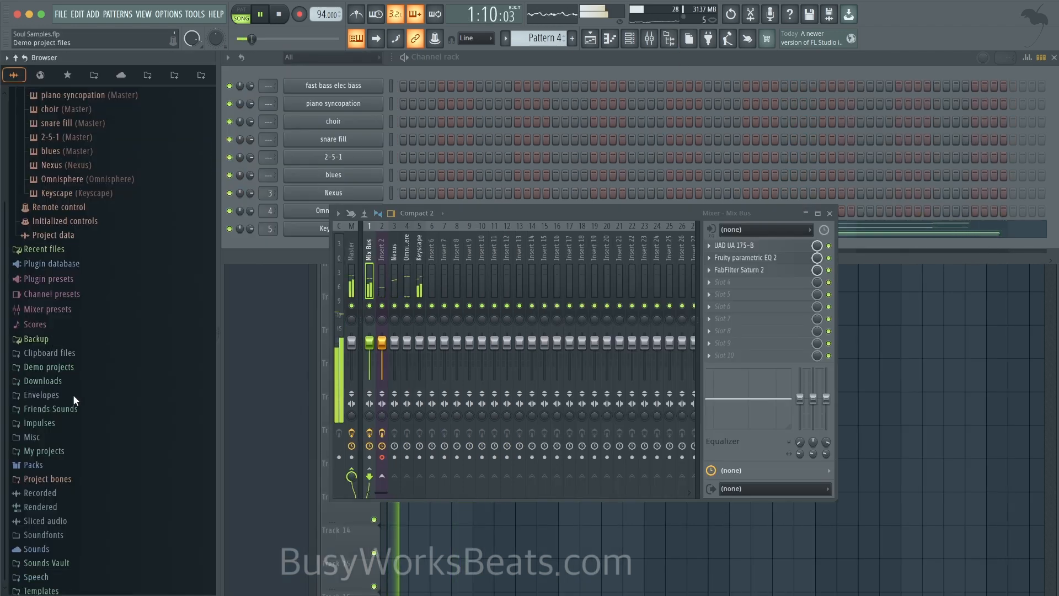
{"action": "key", "text": "space"}
{"action": "scroll", "coordinate": [71, 529], "scroll_direction": "down", "scroll_amount": 3}
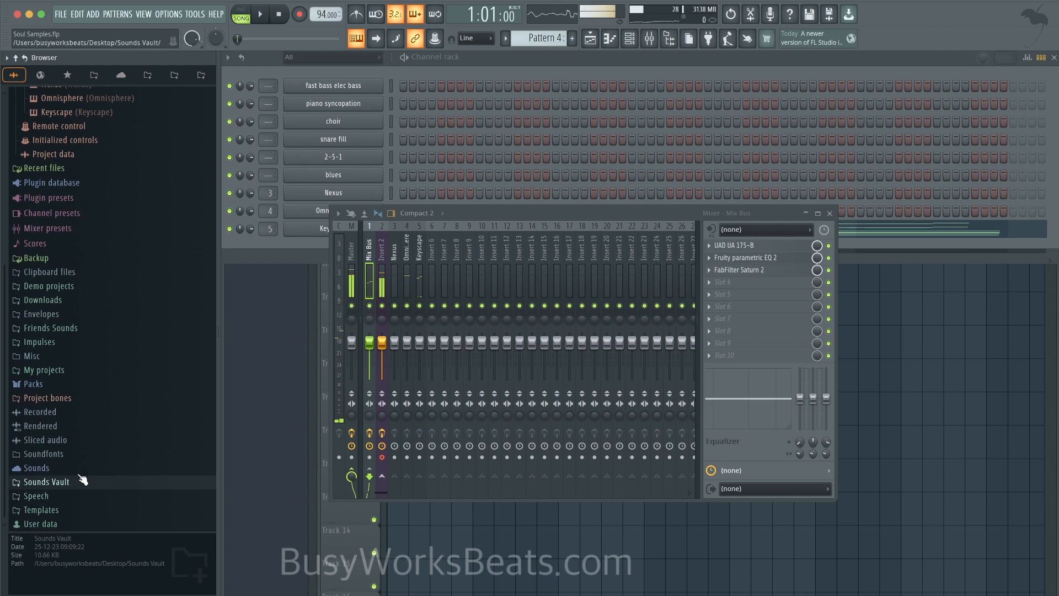
{"action": "left_click", "coordinate": [46, 482]}
{"action": "left_click", "coordinate": [64, 470]}
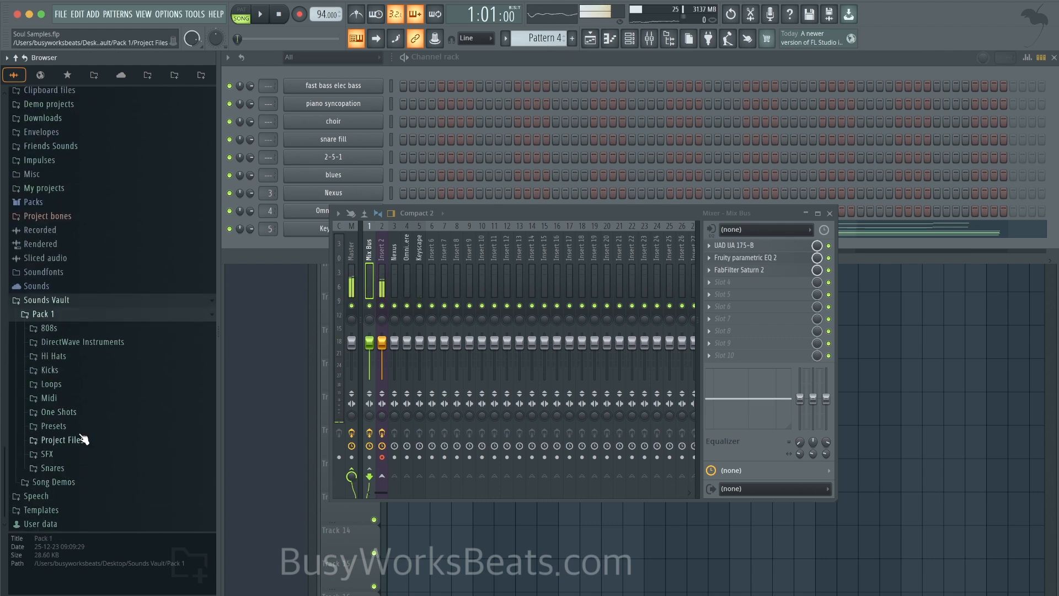
{"action": "left_click", "coordinate": [82, 430]}
{"action": "left_click", "coordinate": [102, 415]}
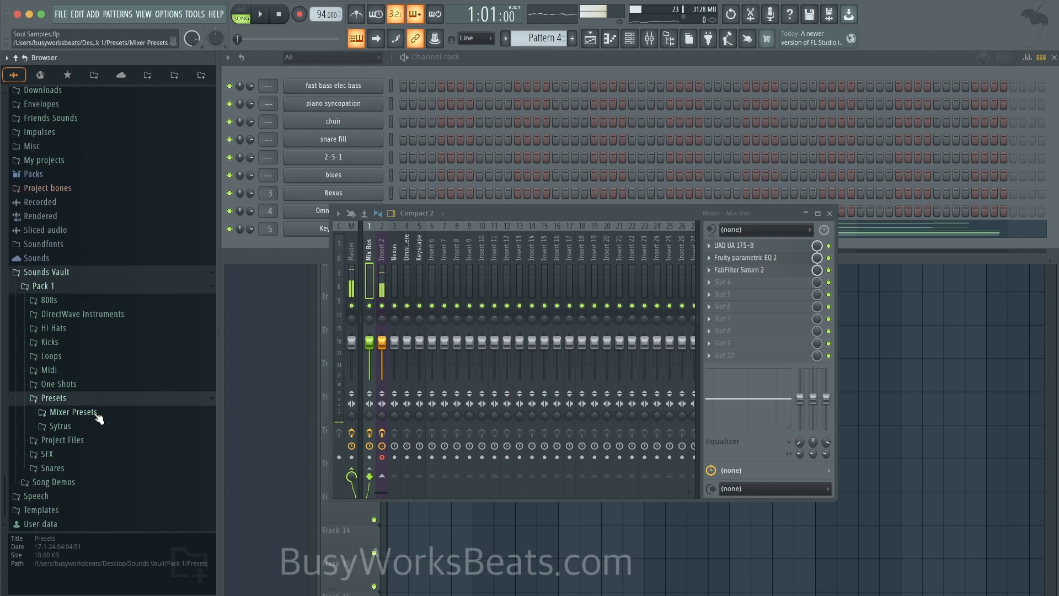
{"action": "left_click_drag", "start_coordinate": [698, 221], "coordinate": [752, 146]}
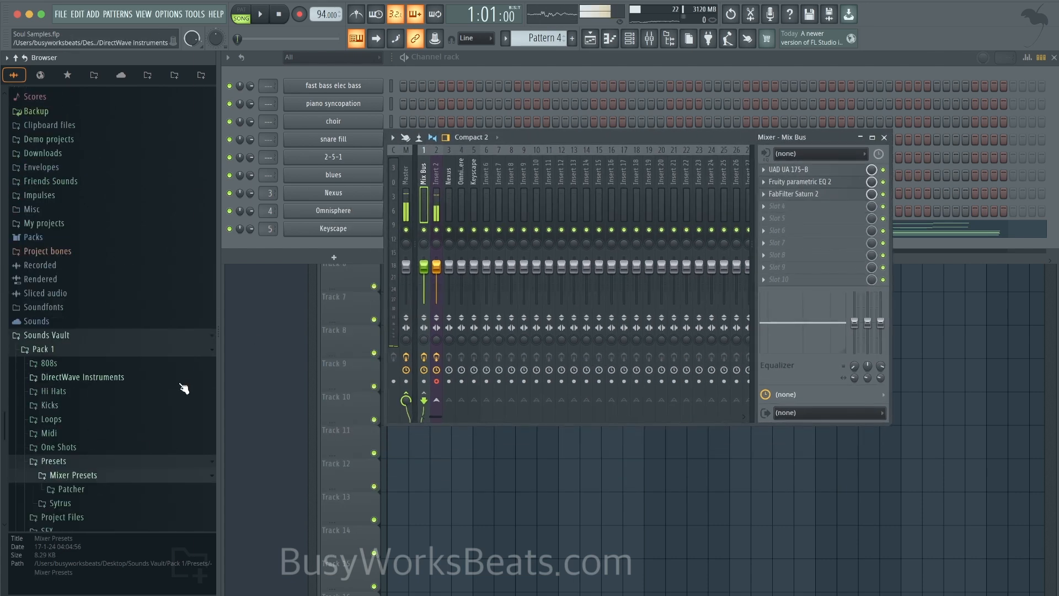
{"action": "left_click", "coordinate": [106, 493]}
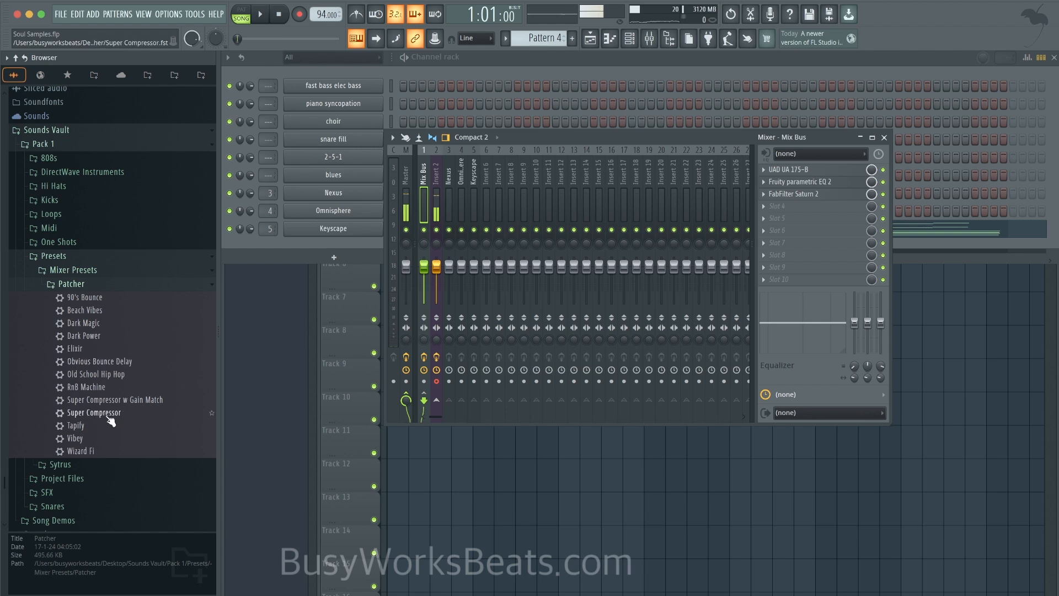
Load the Tapify Patcher preset into the Mix Bus's fourth effect slot, close its window and audition it.
{"action": "left_click_drag", "start_coordinate": [109, 432], "coordinate": [798, 219]}
{"action": "left_click", "coordinate": [687, 194]}
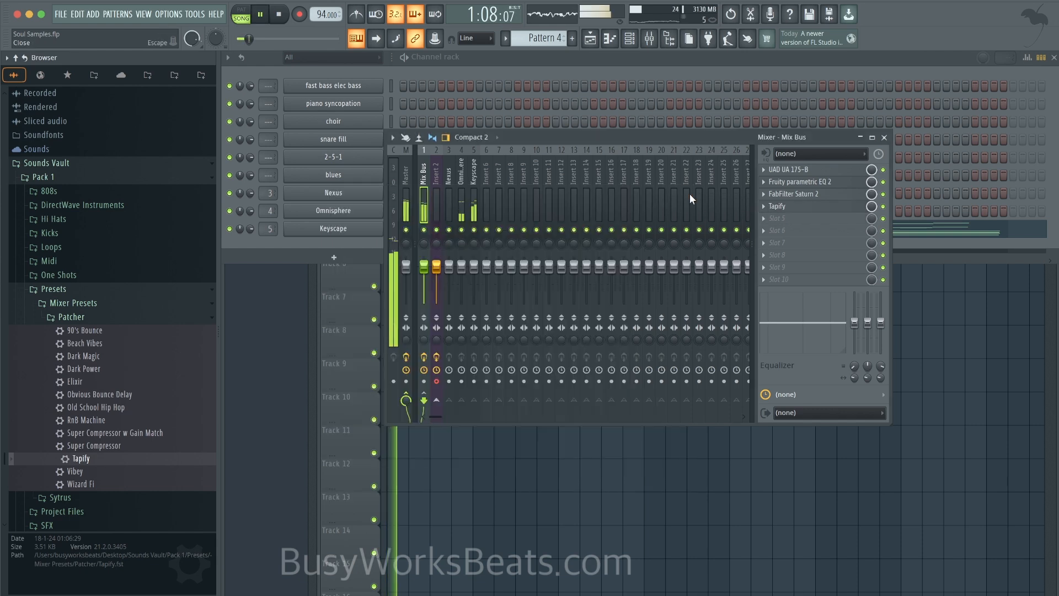
{"action": "key", "text": "space"}
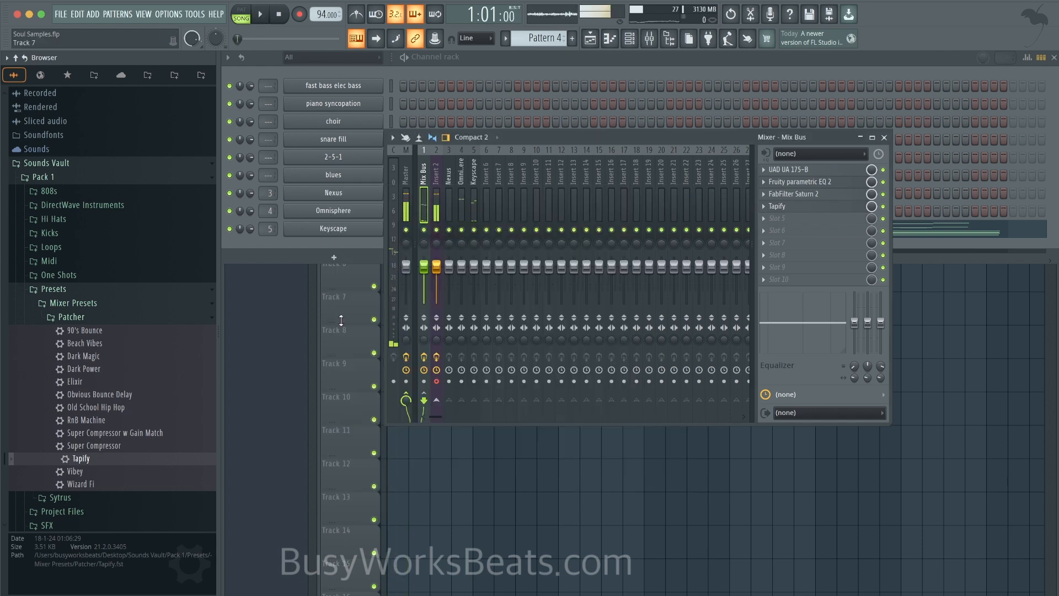
Load the Super Compressor w Gain Match preset into the Mix Bus's fifth slot, compare the sound with effects bypassed, and close its window.
{"action": "key", "text": "space"}
{"action": "left_click_drag", "start_coordinate": [92, 407], "coordinate": [782, 219]}
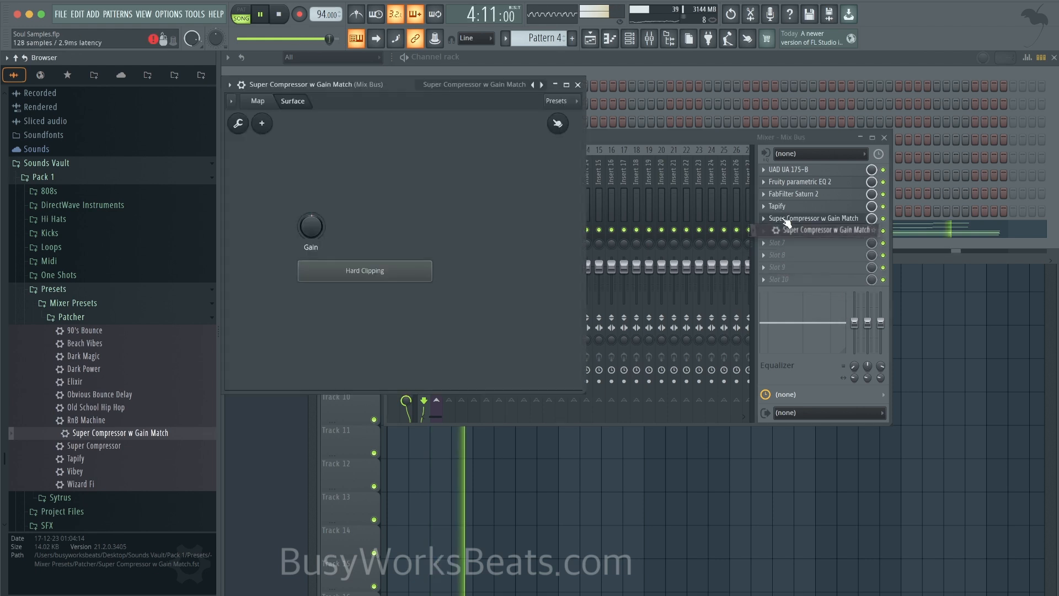
{"action": "left_click", "coordinate": [885, 178]}
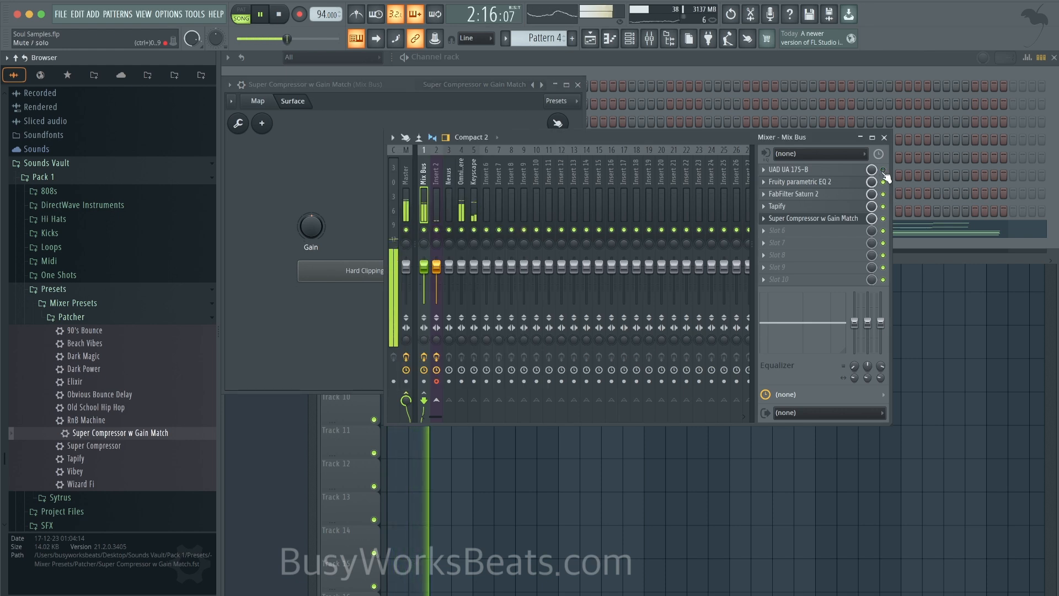
{"action": "key", "text": "space"}
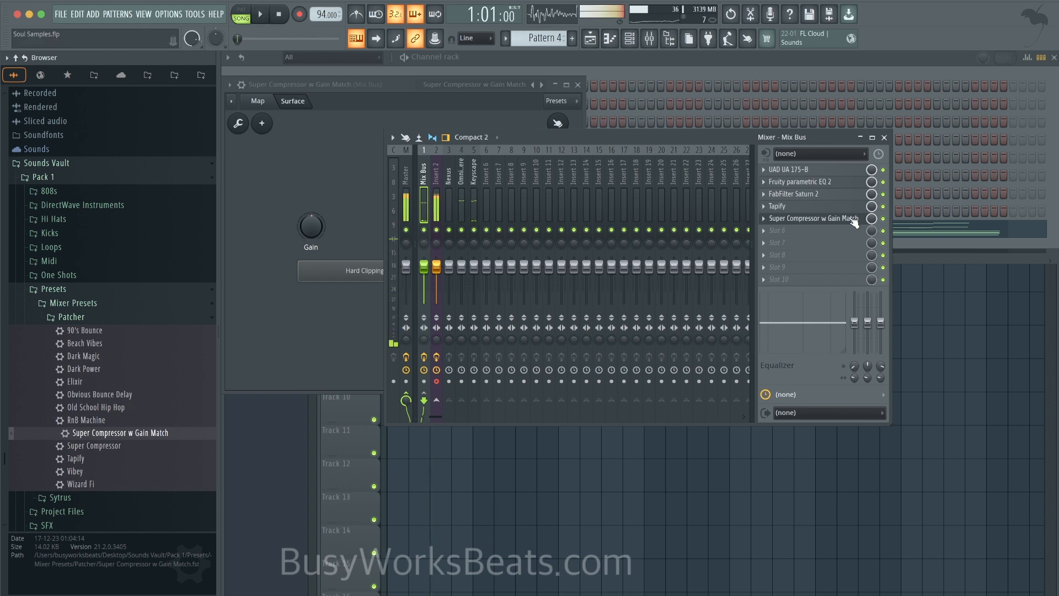
{"action": "left_click", "coordinate": [317, 227]}
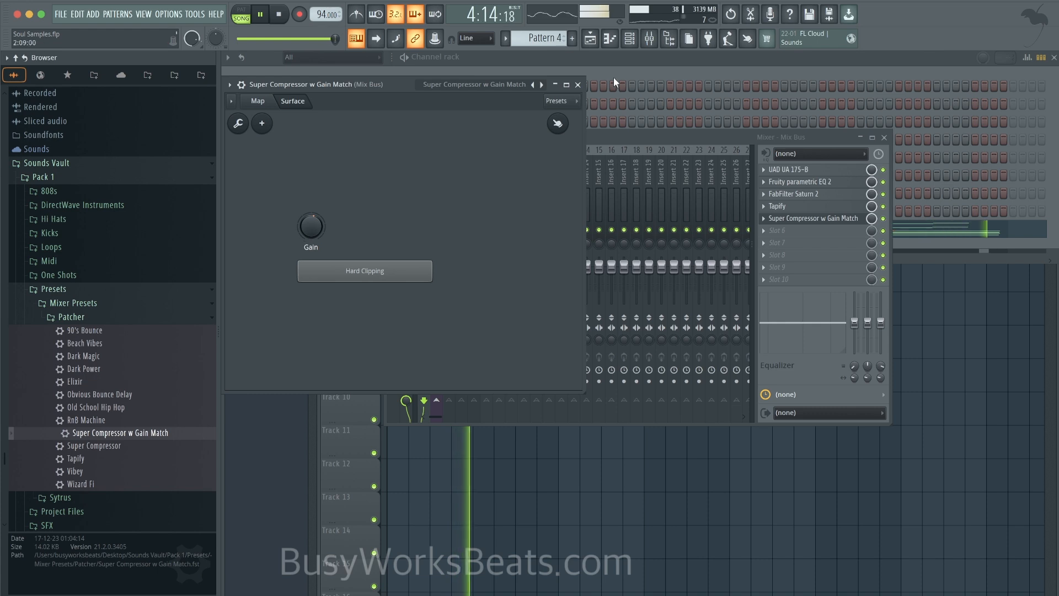
{"action": "left_click", "coordinate": [578, 85]}
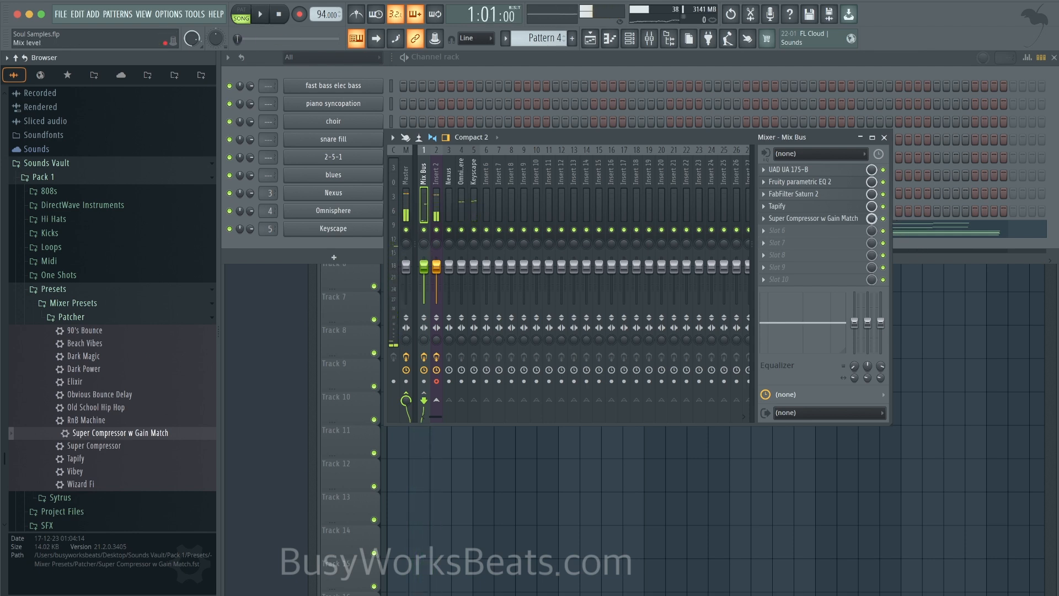
Try the Super Compressor slot's mix level at 40%, then restore it to 100%.
{"action": "left_click_drag", "start_coordinate": [872, 219], "coordinate": [872, 255]}
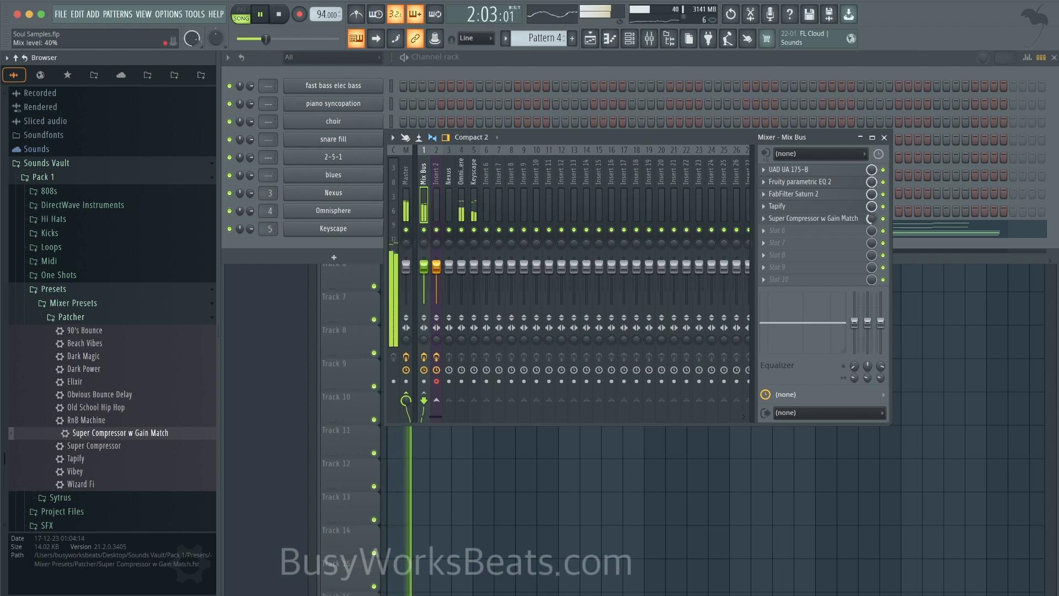
{"action": "left_click_drag", "start_coordinate": [871, 218], "coordinate": [872, 189]}
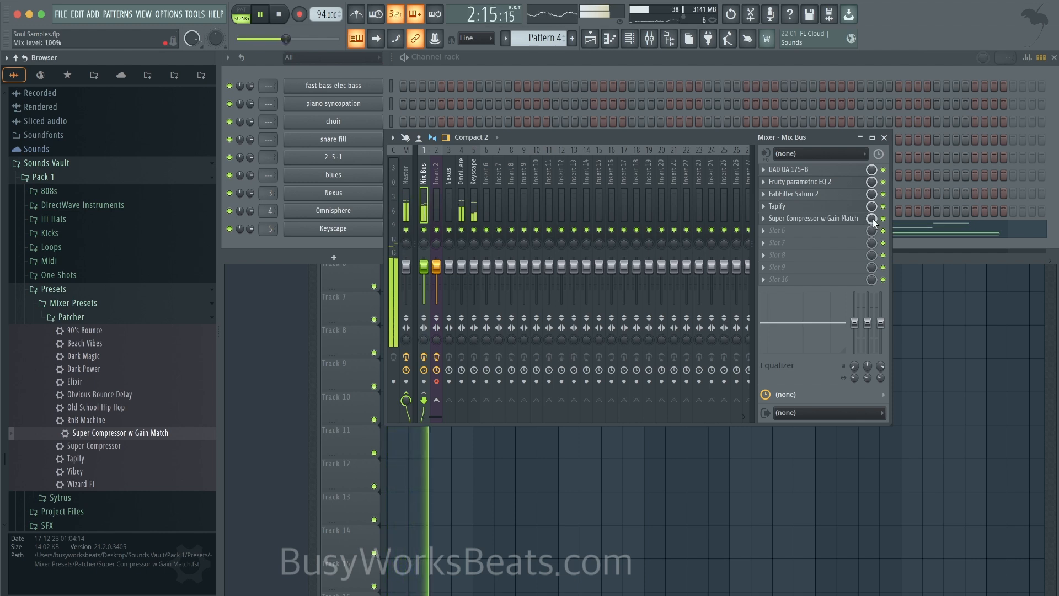
{"action": "key", "text": "space"}
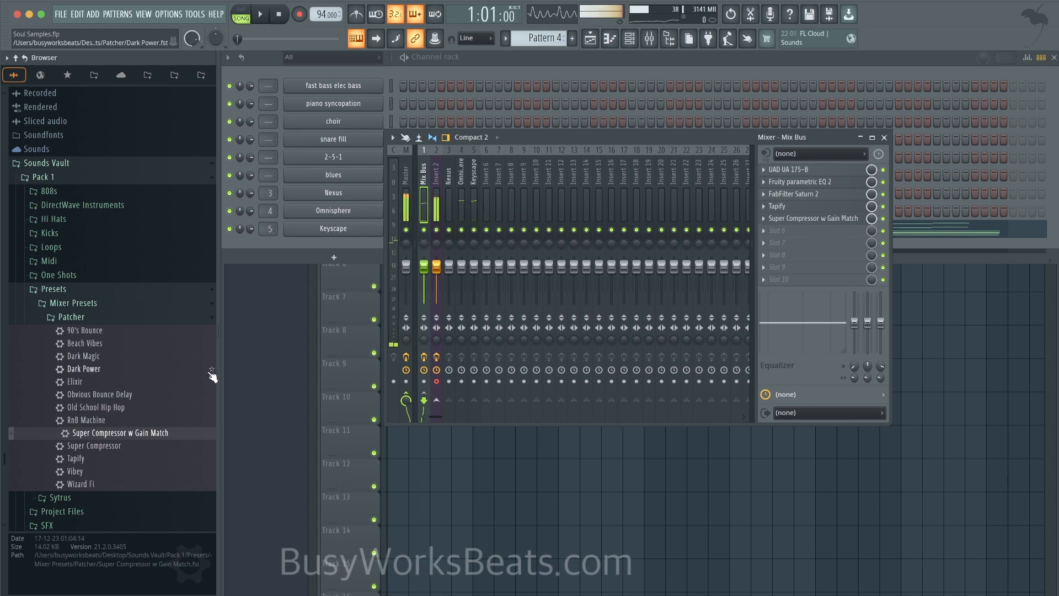
{"action": "key", "text": "space"}
{"action": "key", "text": "space"}
Load the Vibey Patcher preset into the Mix Bus's sixth slot, reduce its mix level during playback and return to the playlist.
{"action": "left_click_drag", "start_coordinate": [95, 473], "coordinate": [784, 230]}
{"action": "key", "text": "space"}
{"action": "left_click", "coordinate": [593, 100]}
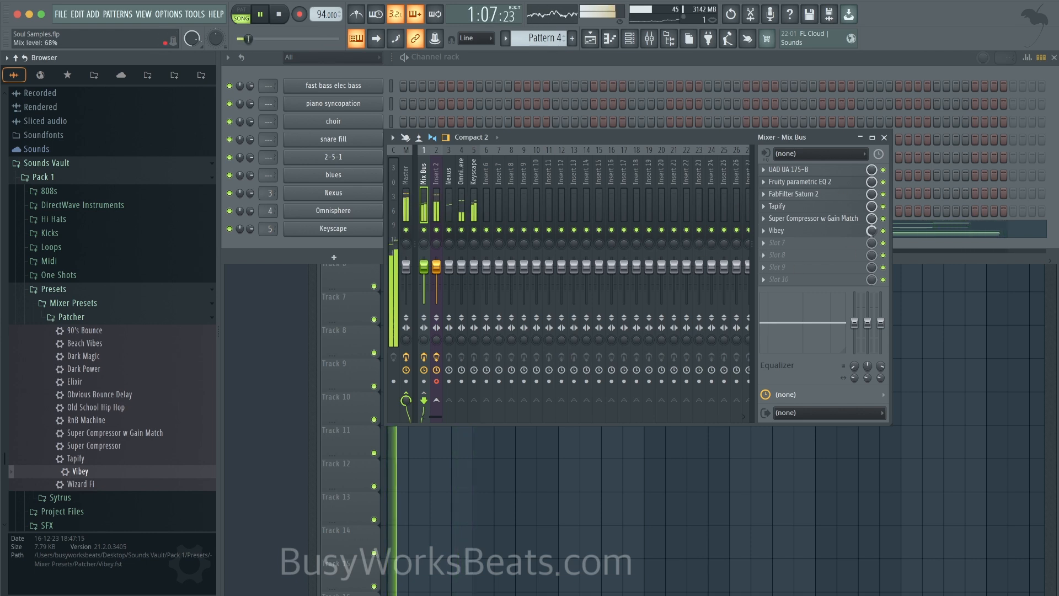
{"action": "mouse_move", "coordinate": [872, 230]}
{"action": "left_mouse_down"}
{"action": "mouse_move", "coordinate": [872, 260]}
{"action": "mouse_move", "coordinate": [872, 214]}
{"action": "left_mouse_up"}
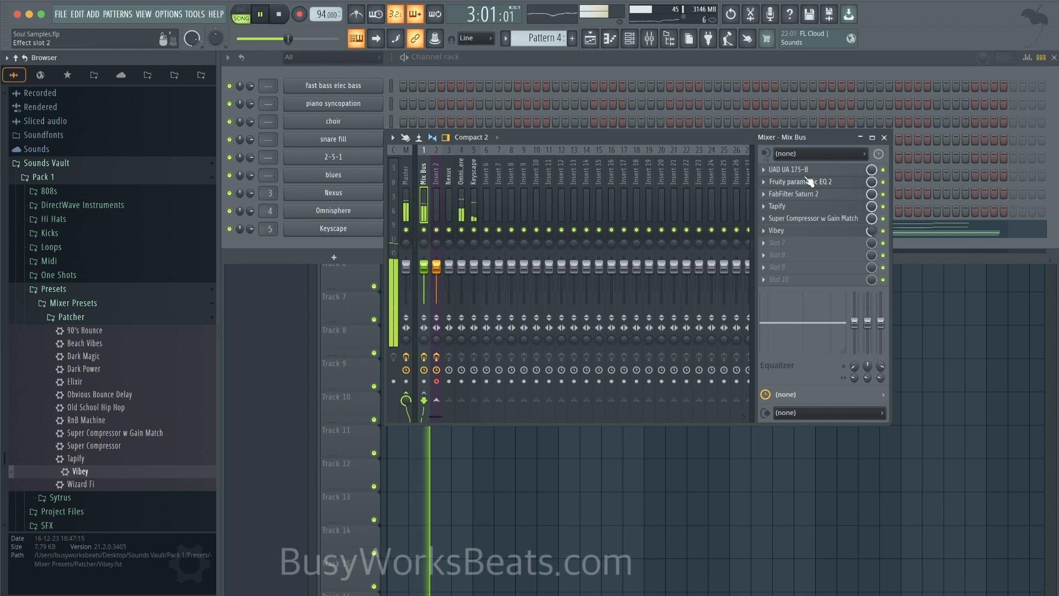
{"action": "left_click", "coordinate": [885, 138]}
{"action": "key", "text": "F5"}
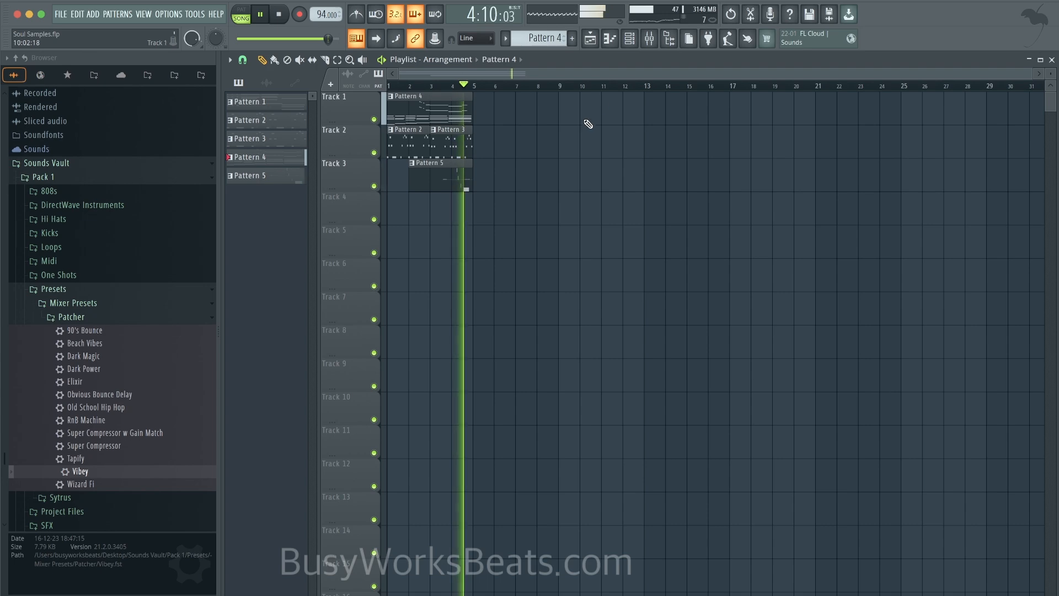
Toggle the Mix Bus's Vibey, Tapify and Super Compressor w Gain Match slots during playback to compare the sound, and stop playback.
{"action": "key", "text": "F6"}
{"action": "key", "text": "F9"}
{"action": "left_click", "coordinate": [883, 232]}
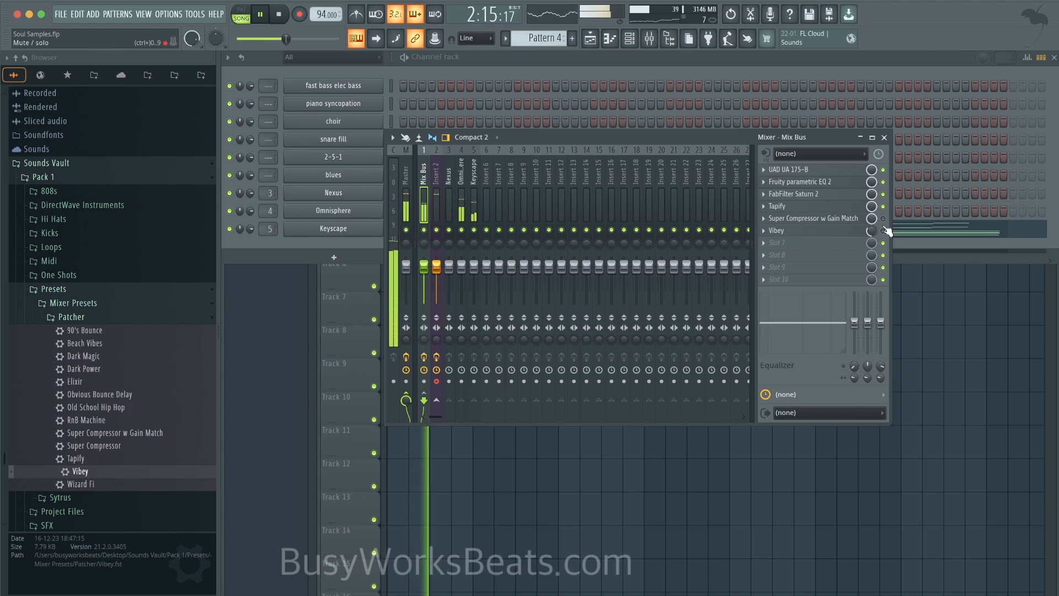
{"action": "left_click", "coordinate": [884, 206]}
{"action": "left_click", "coordinate": [883, 219]}
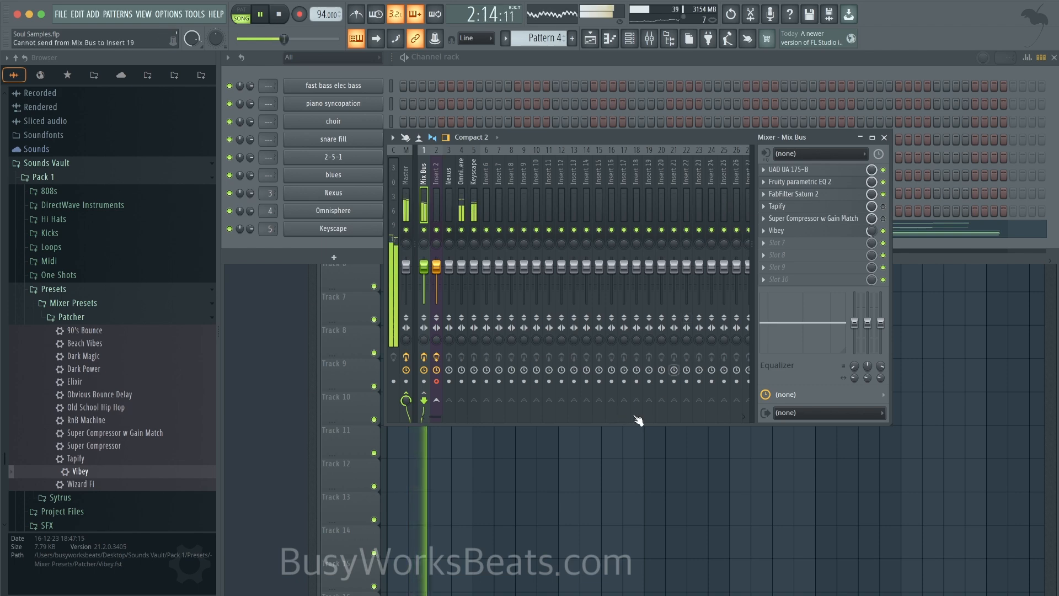
{"action": "right_click", "coordinate": [560, 502]}
{"action": "key", "text": "space"}
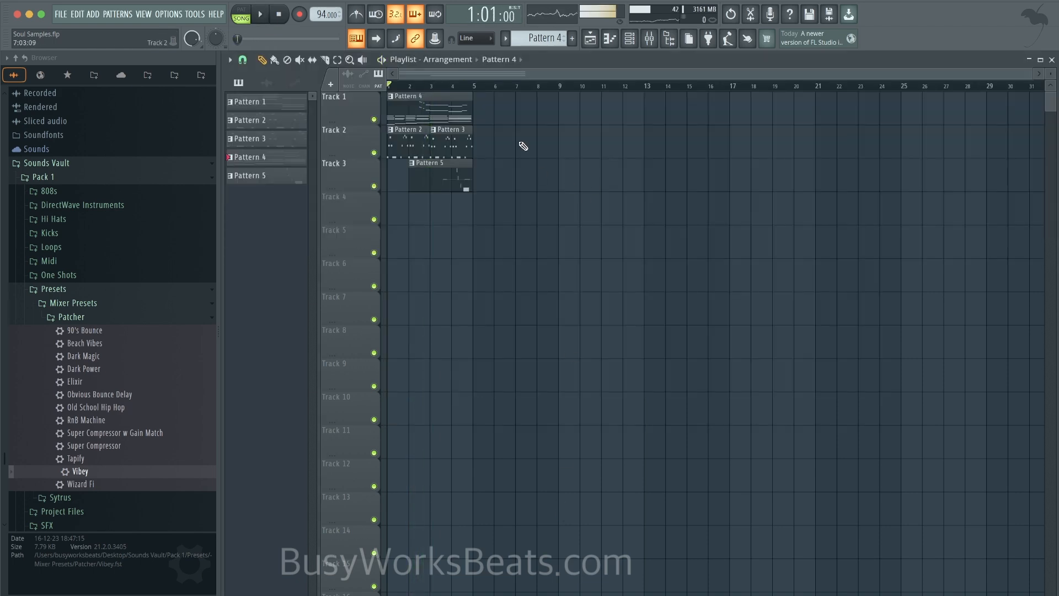
Add a new empty pattern after Pattern 5 and place the song position at bar 4 in the playlist.
{"action": "left_click", "coordinate": [636, 41]}
{"action": "scroll", "coordinate": [550, 39], "scroll_direction": "down", "scroll_amount": 1}
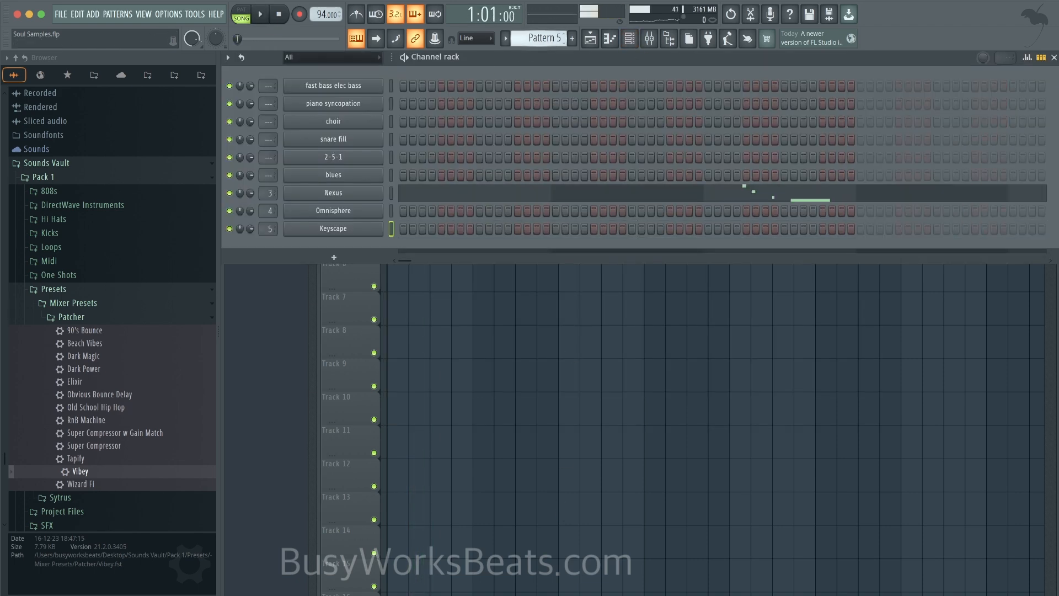
{"action": "right_click", "coordinate": [548, 37]}
{"action": "left_click", "coordinate": [628, 43]}
{"action": "right_click", "coordinate": [453, 288]}
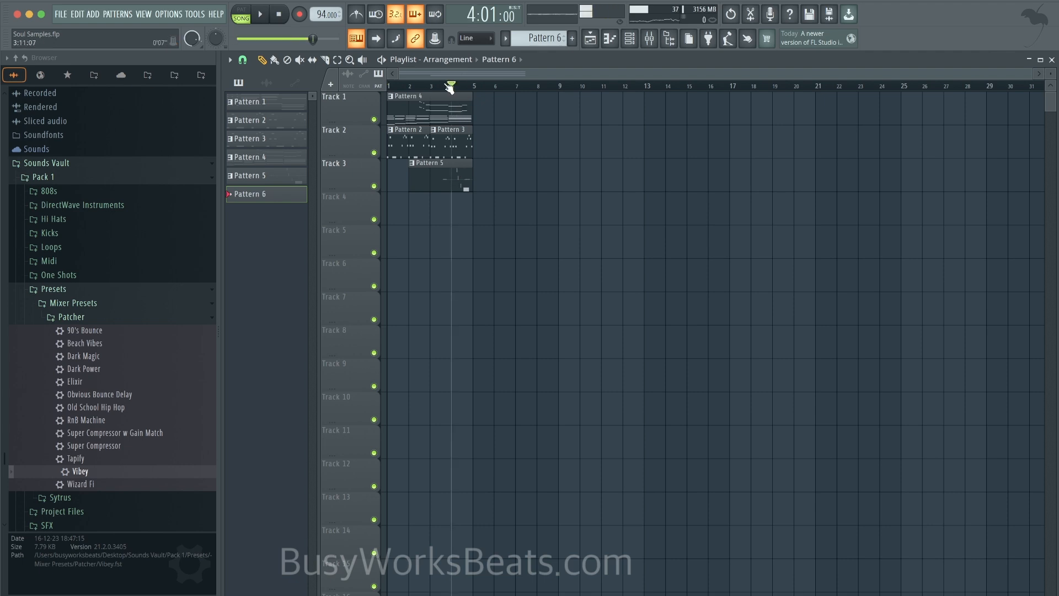
Record a Keyscape chord part into Pattern 6 from bar 4 as notes and automation with the metronome on, and play it back.
{"action": "left_click", "coordinate": [630, 43]}
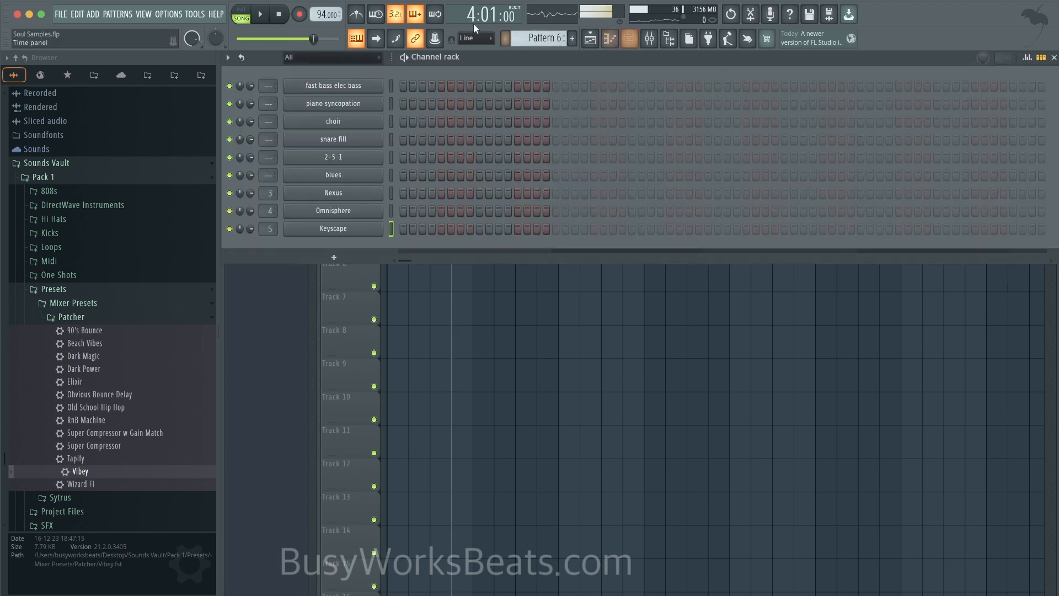
{"action": "left_click", "coordinate": [301, 14]}
{"action": "left_click", "coordinate": [501, 366]}
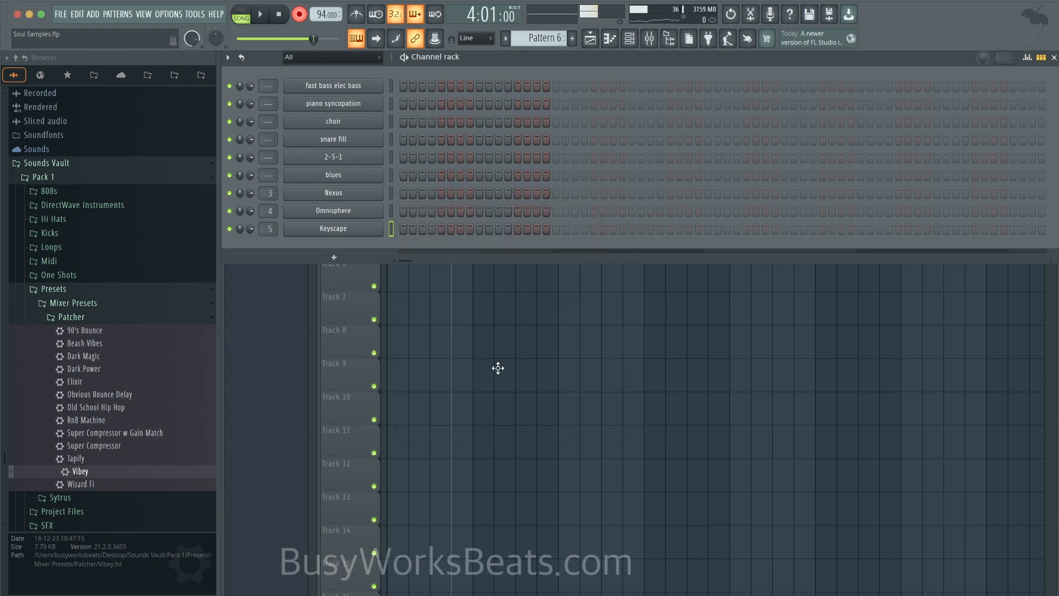
{"action": "key", "text": "F6"}
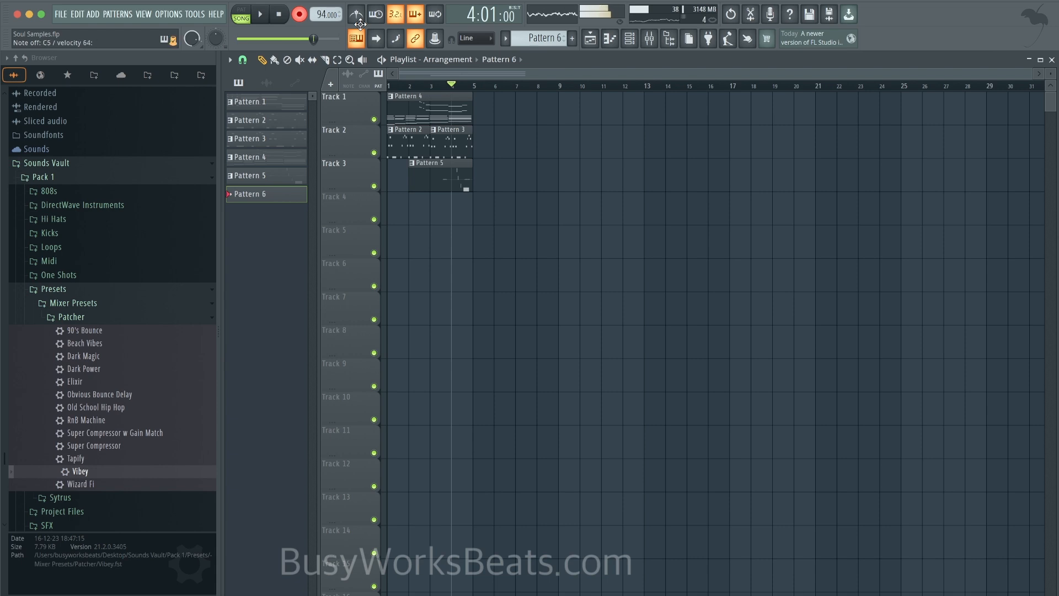
{"action": "key", "text": "space"}
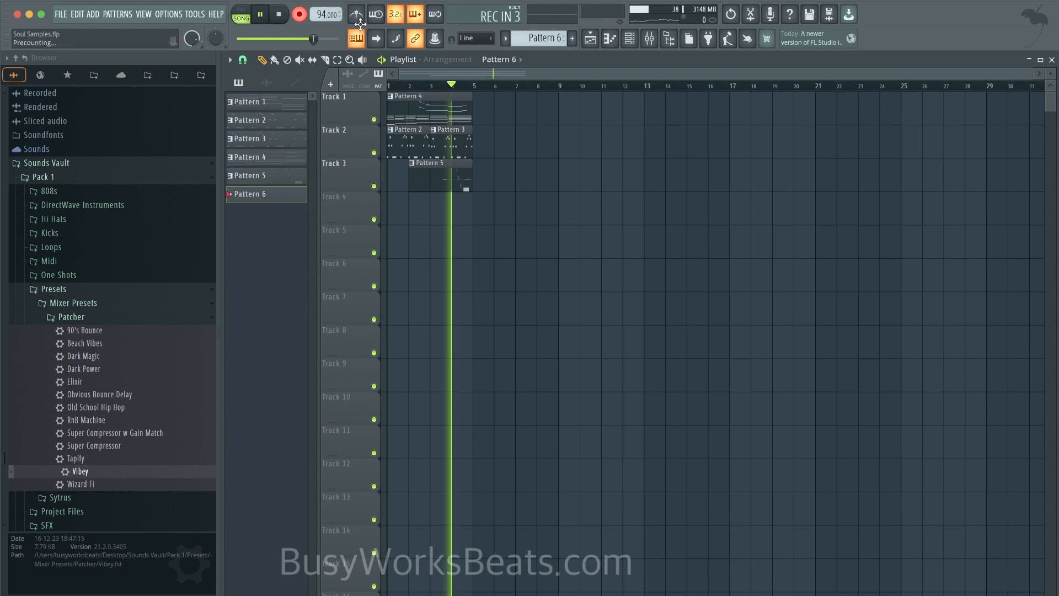
{"action": "left_click", "coordinate": [357, 15]}
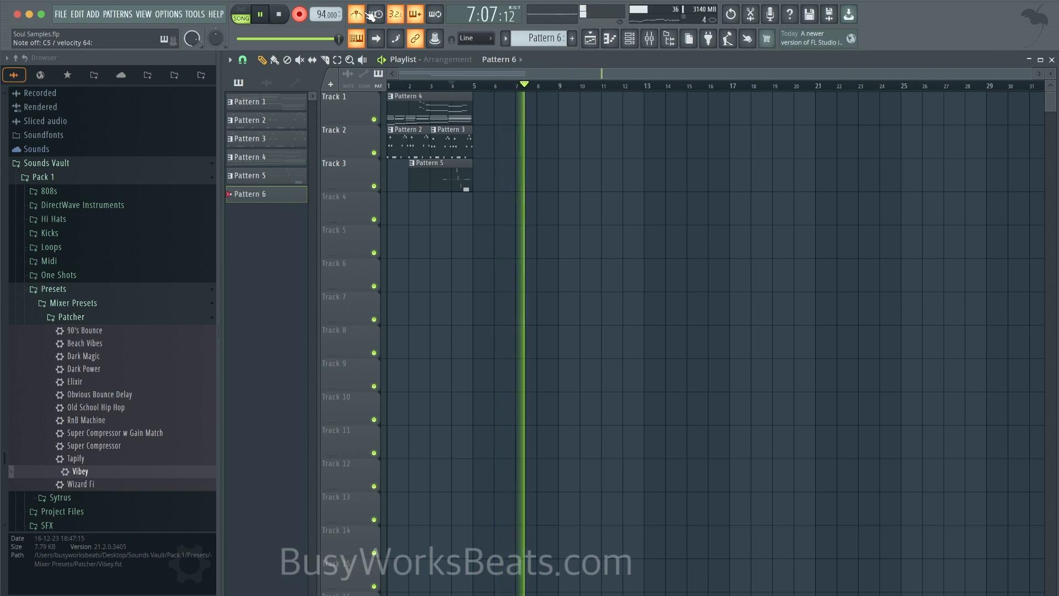
{"action": "key", "text": "space"}
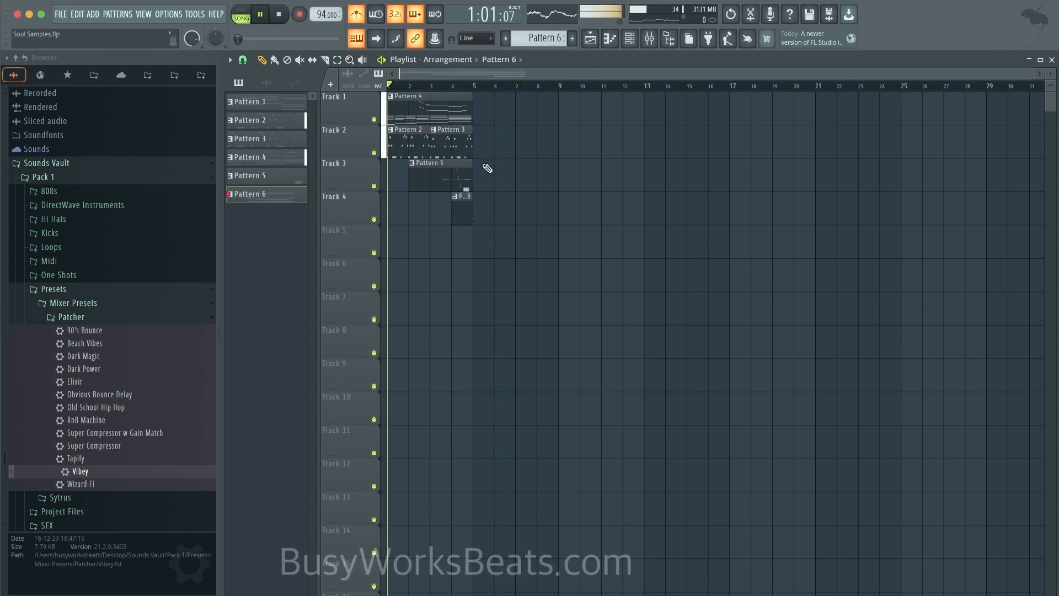
{"action": "key", "text": "space"}
Lower the final Keyscape chord's F#4 to F4 and lengthen all notes of that chord to the start of bar 5.
{"action": "double_click", "coordinate": [493, 228]}
{"action": "scroll", "coordinate": [417, 285], "scroll_direction": "down", "scroll_amount": 5}
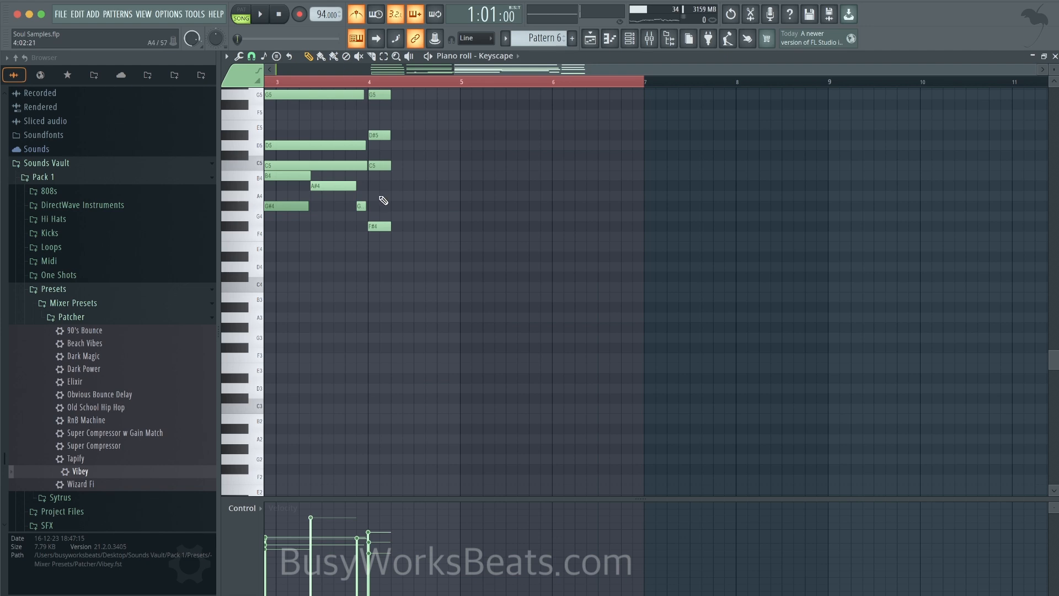
{"action": "left_click", "coordinate": [314, 84], "text": "ctrl"}
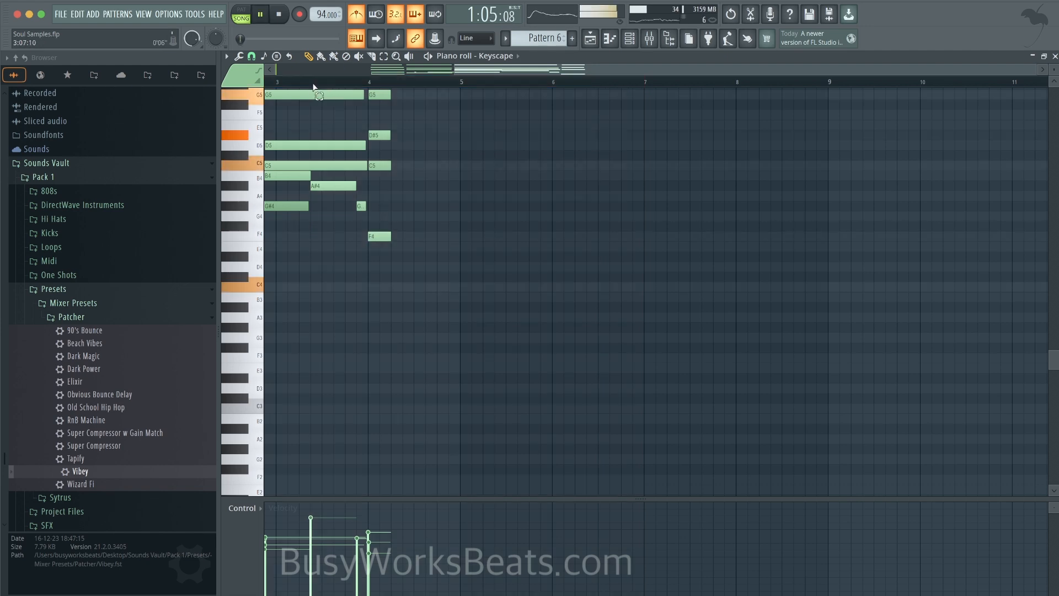
{"action": "left_click_drag", "start_coordinate": [383, 160], "coordinate": [383, 84]}
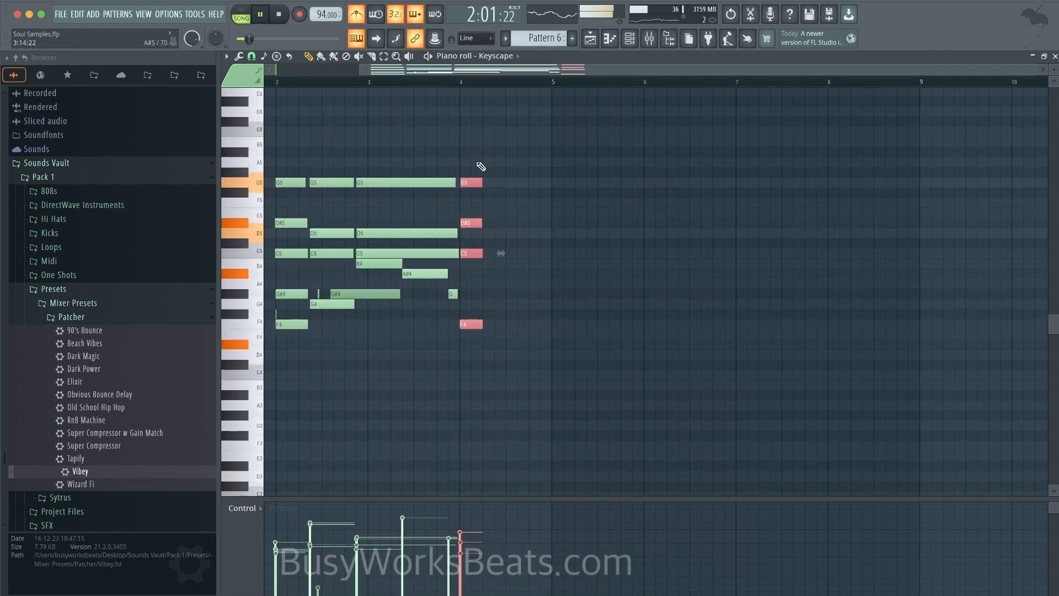
{"action": "left_click_drag", "start_coordinate": [479, 182], "coordinate": [547, 184]}
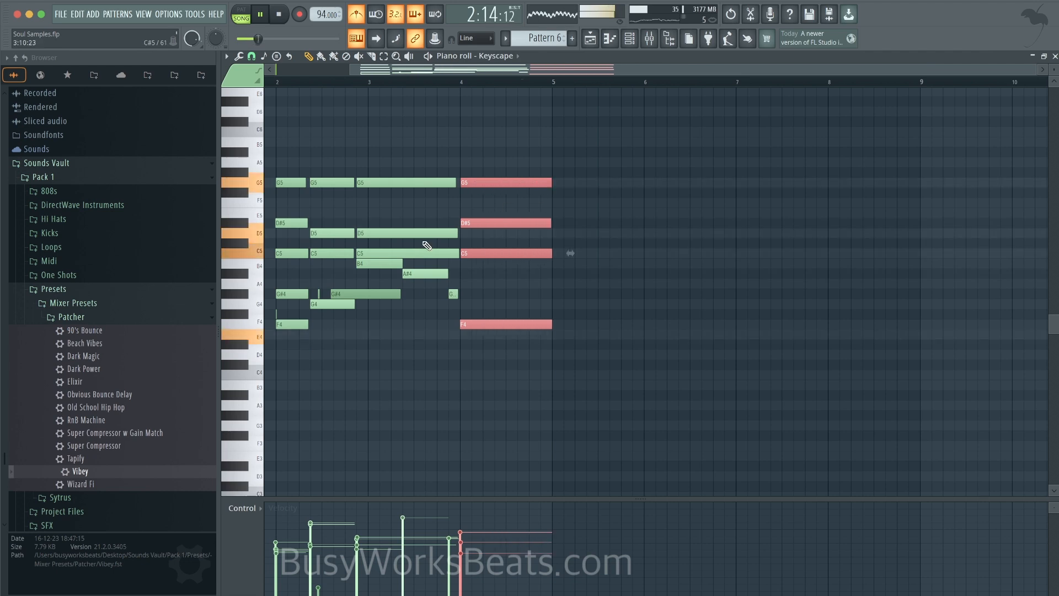
Extend the Pattern 6 clip on Track 4 to six bars and reopen its Keyscape notes.
{"action": "scroll", "coordinate": [438, 243], "scroll_direction": "left", "scroll_amount": 3}
{"action": "scroll", "coordinate": [438, 244], "scroll_direction": "down", "scroll_amount": 2}
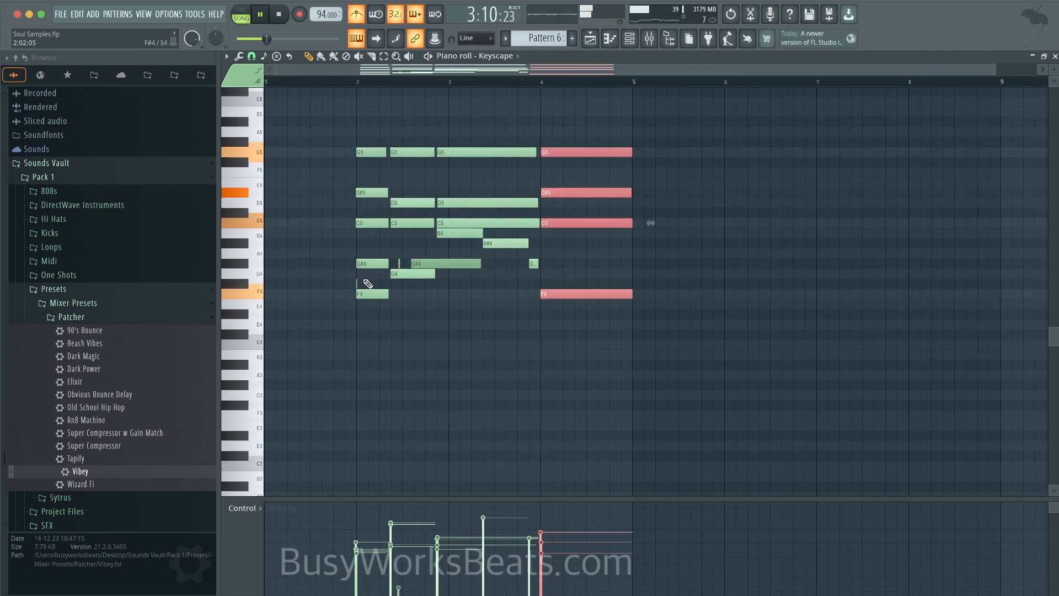
{"action": "left_click", "coordinate": [585, 43]}
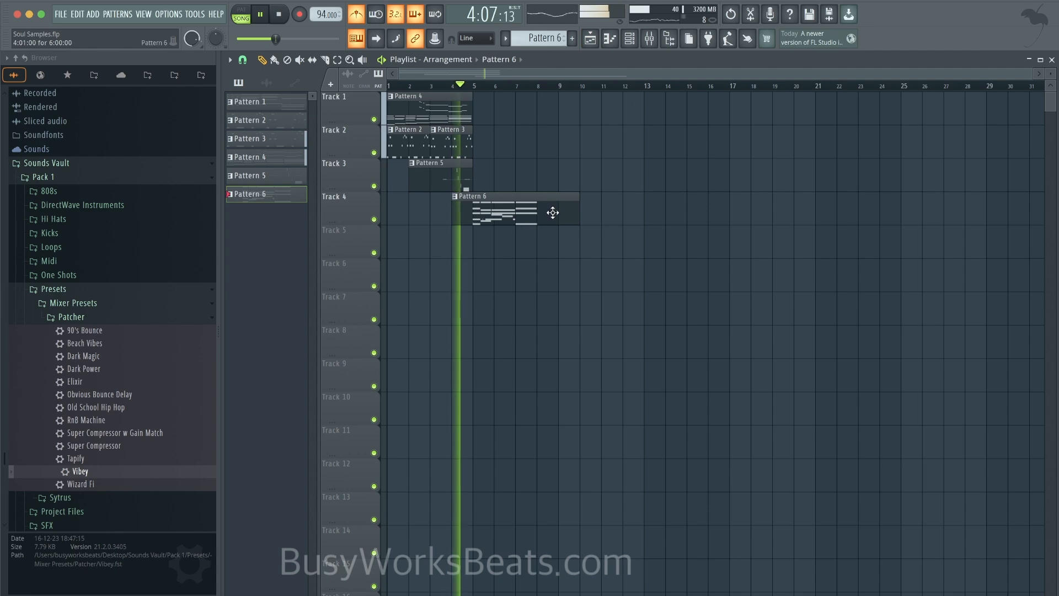
{"action": "left_click", "coordinate": [637, 42]}
{"action": "left_click", "coordinate": [591, 229]}
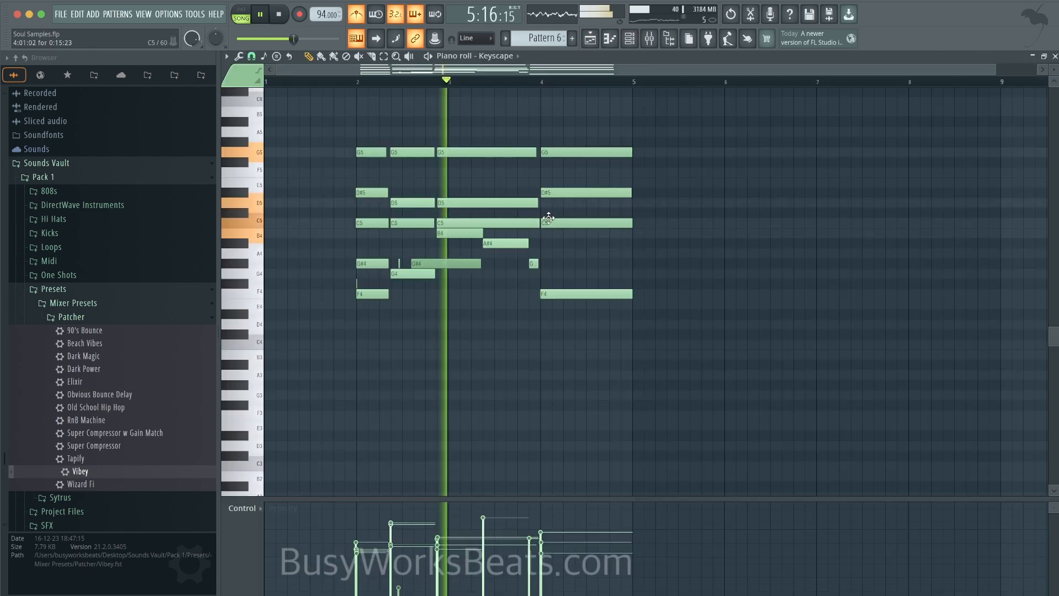
Audition the Keyscape chord progression in Pattern 6 from song position bar 5.
{"action": "key", "text": "space"}
{"action": "left_click", "coordinate": [507, 243]}
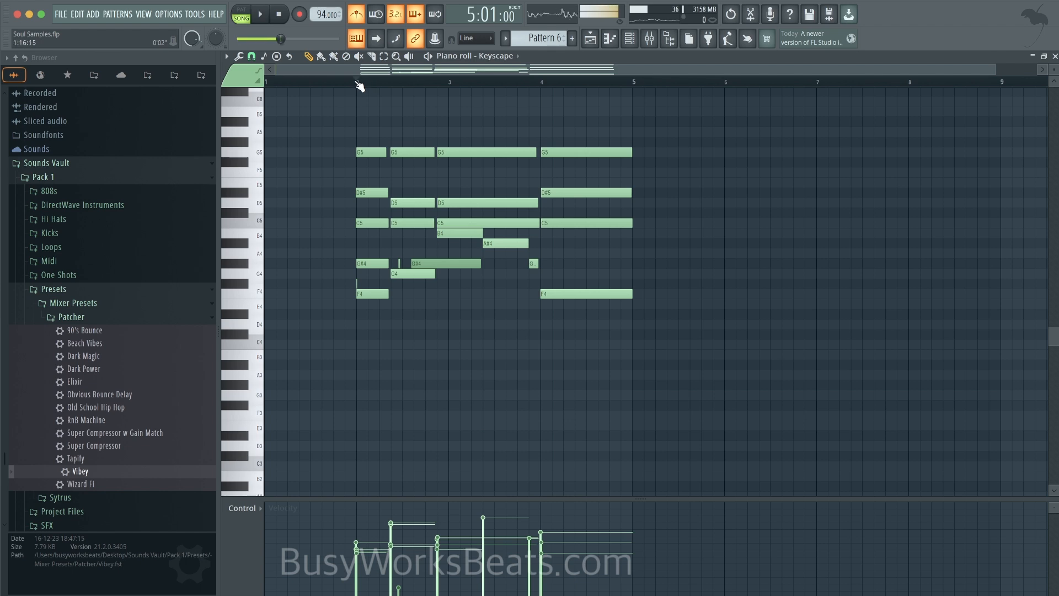
{"action": "left_click", "coordinate": [360, 82]}
{"action": "key", "text": "space"}
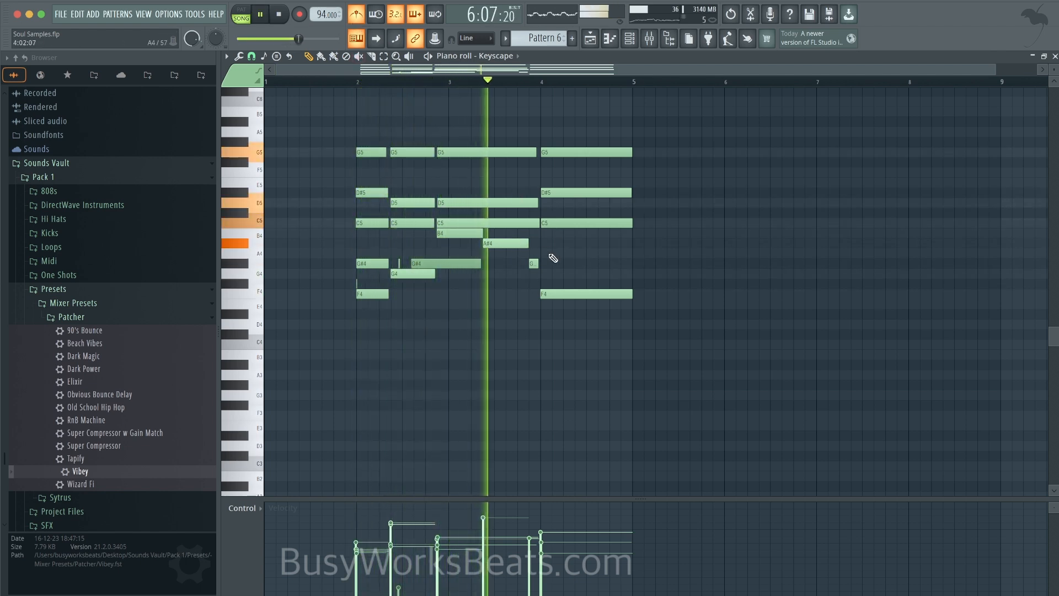
{"action": "key", "text": "space"}
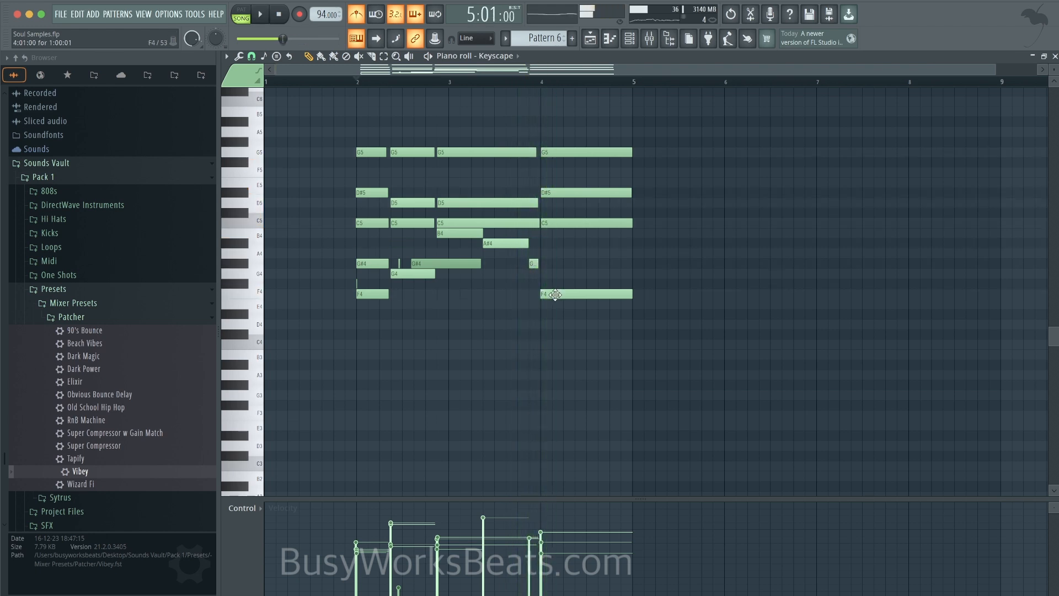
Try the final chord's lowest note at G4 and F#4, restore it to F4, and audition the options.
{"action": "left_click_drag", "start_coordinate": [555, 276], "coordinate": [555, 270]}
{"action": "key", "text": "space"}
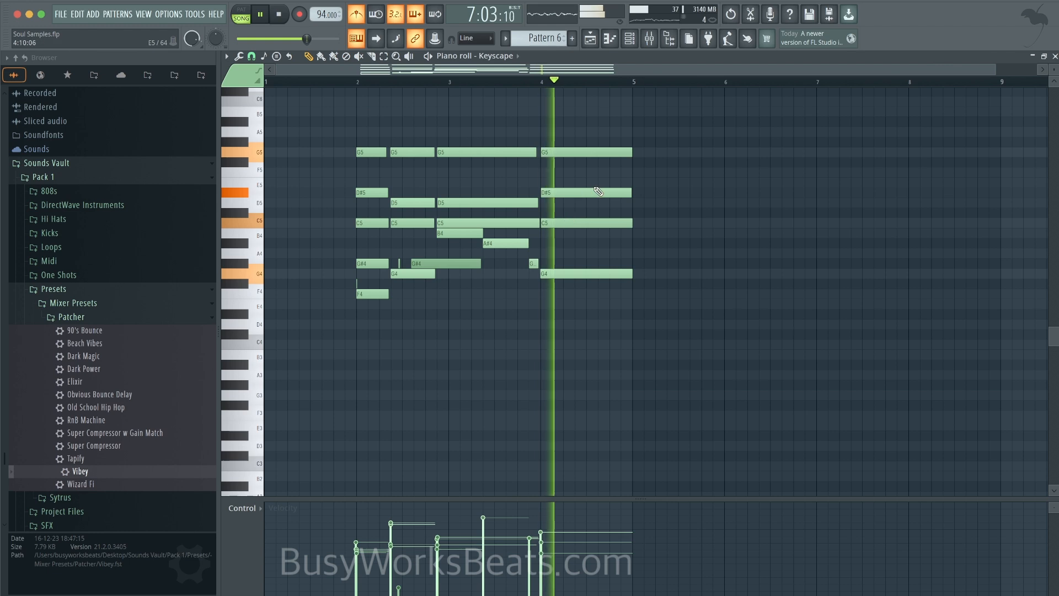
{"action": "key", "text": "space"}
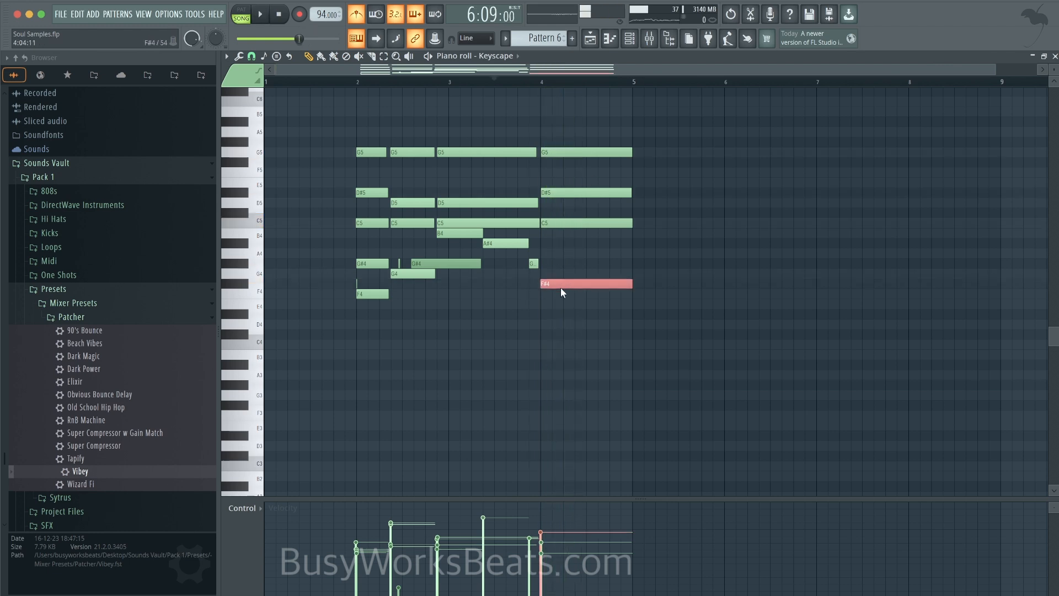
{"action": "key", "text": "space"}
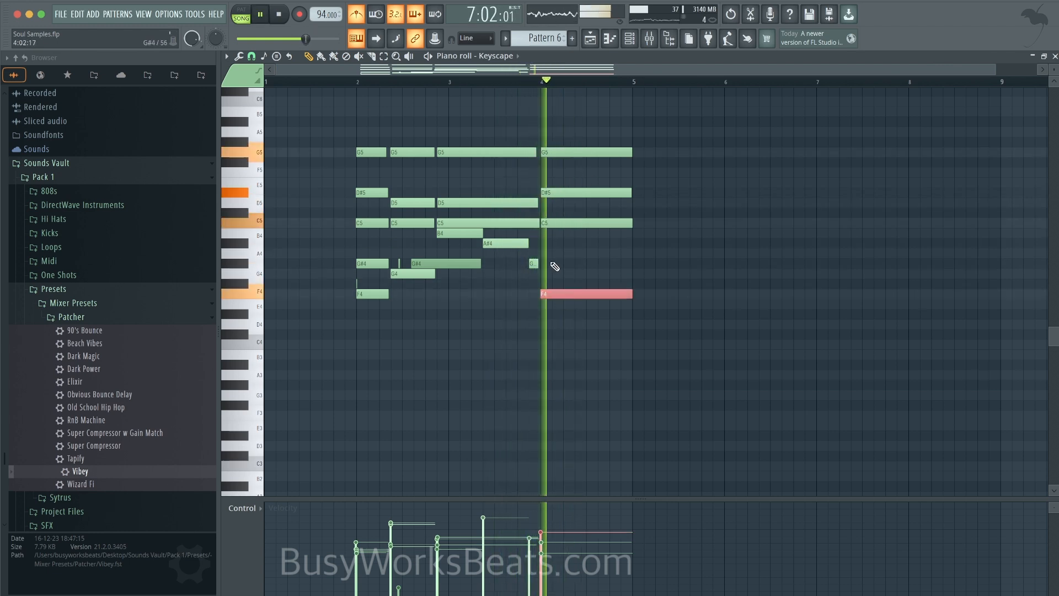
{"action": "key", "text": "space"}
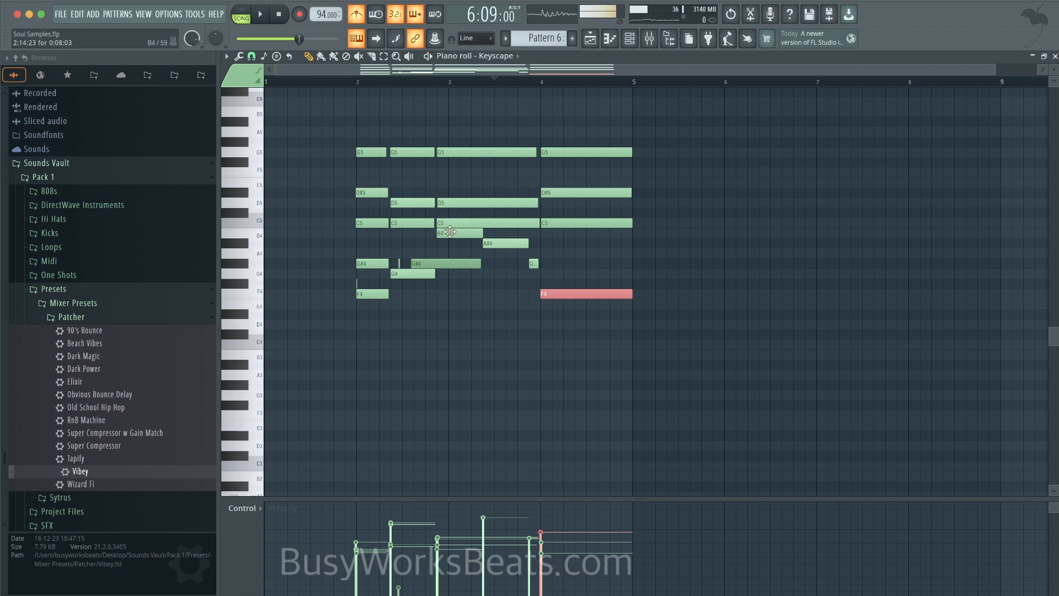
{"action": "key", "text": "space"}
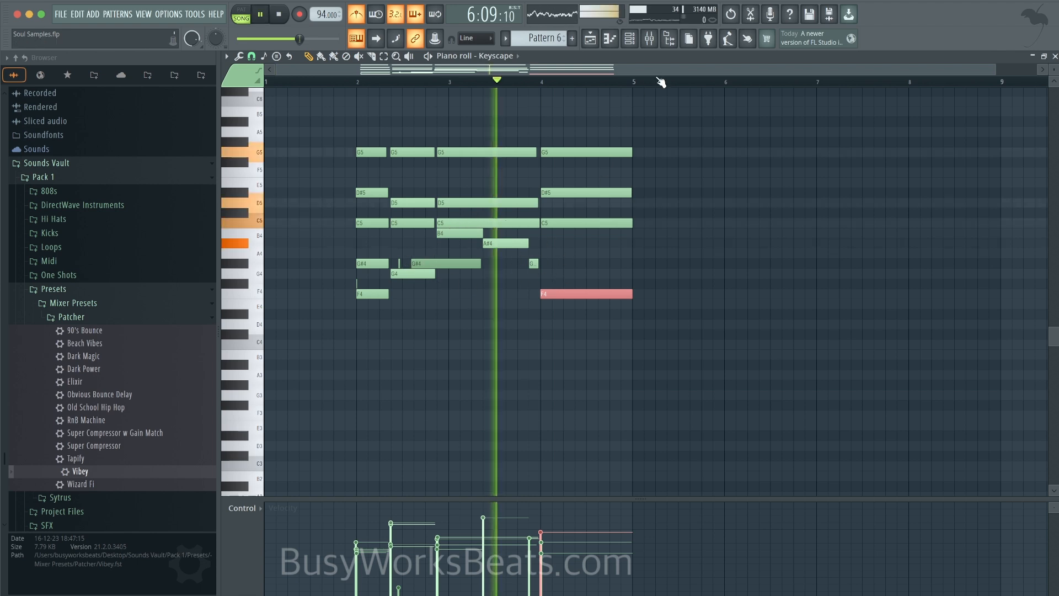
Shorten the Pattern 6 clip on Track 4 to four bars in the playlist.
{"action": "left_click", "coordinate": [591, 40]}
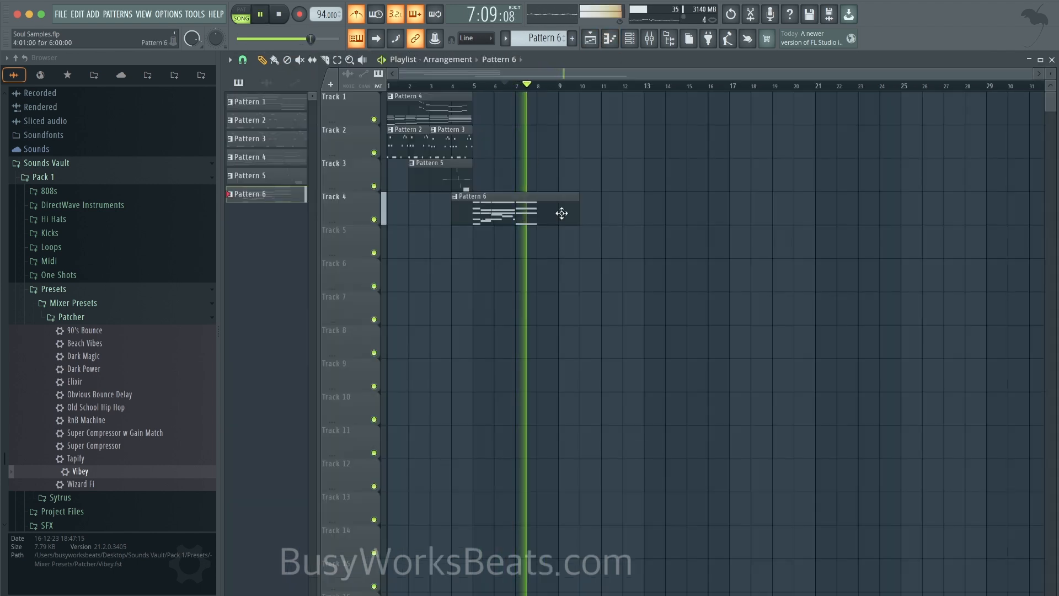
{"action": "left_click_drag", "start_coordinate": [578, 207], "coordinate": [542, 205]}
{"action": "key", "text": "space"}
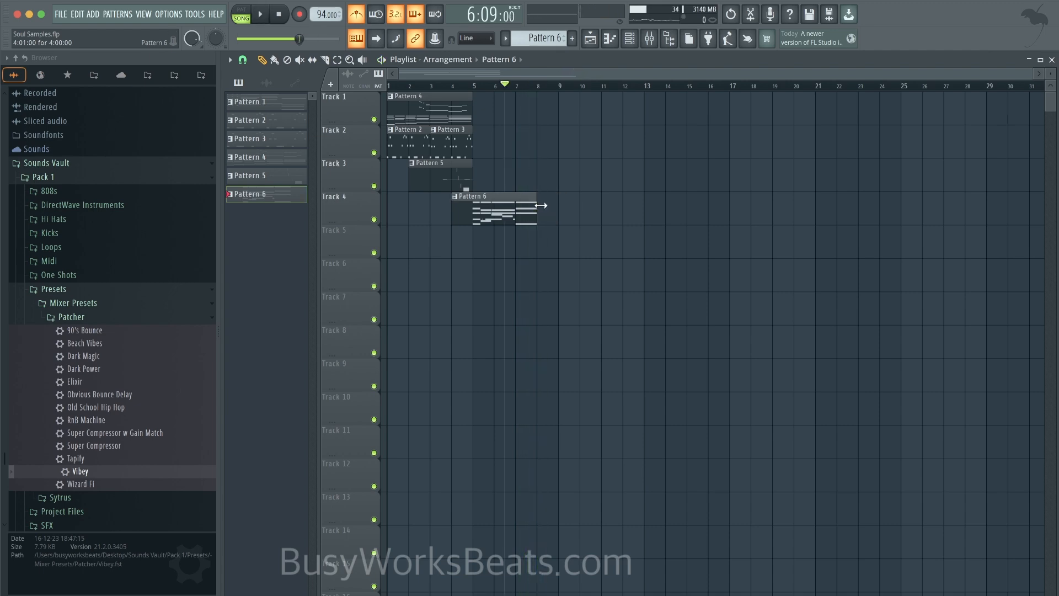
{"action": "key", "text": "space"}
Record additional Keyscape chords into Pattern 6 as notes and automation from song position 6:09, and return to the playlist.
{"action": "double_click", "coordinate": [543, 211]}
{"action": "key", "text": "space"}
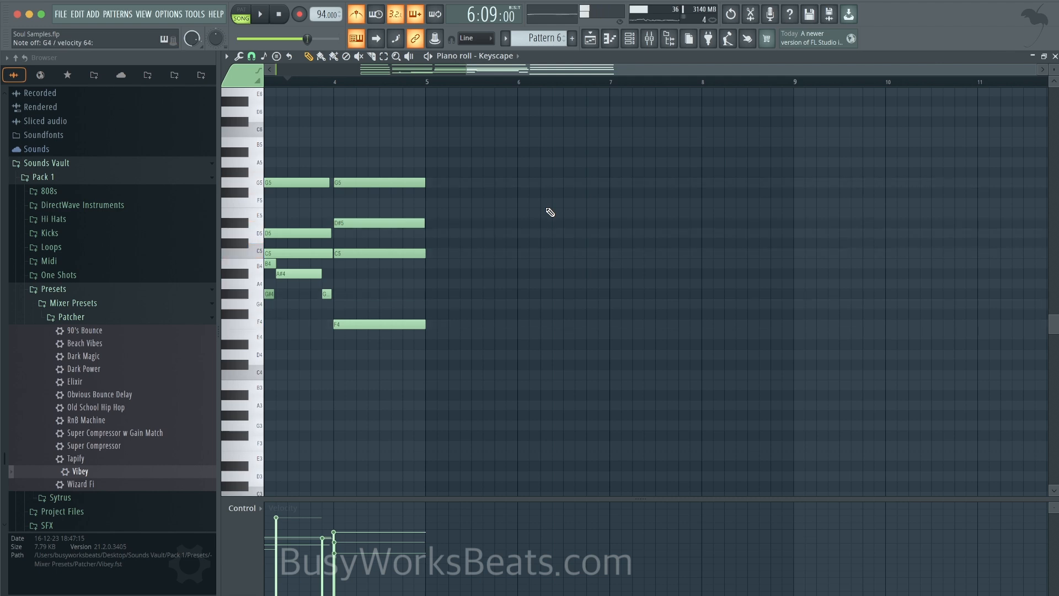
{"action": "left_click", "coordinate": [299, 15]}
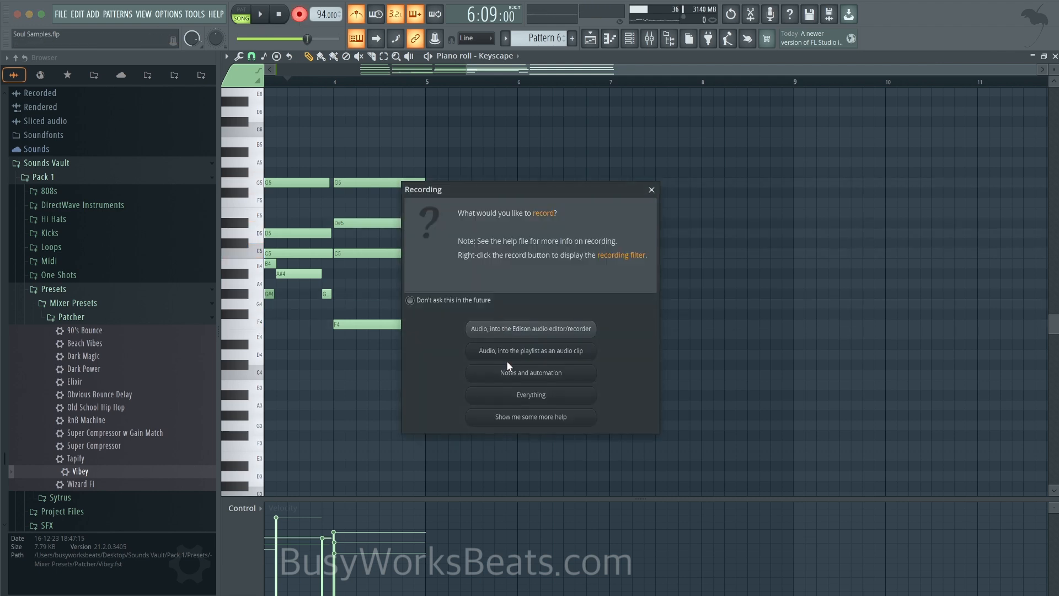
{"action": "left_click", "coordinate": [506, 371]}
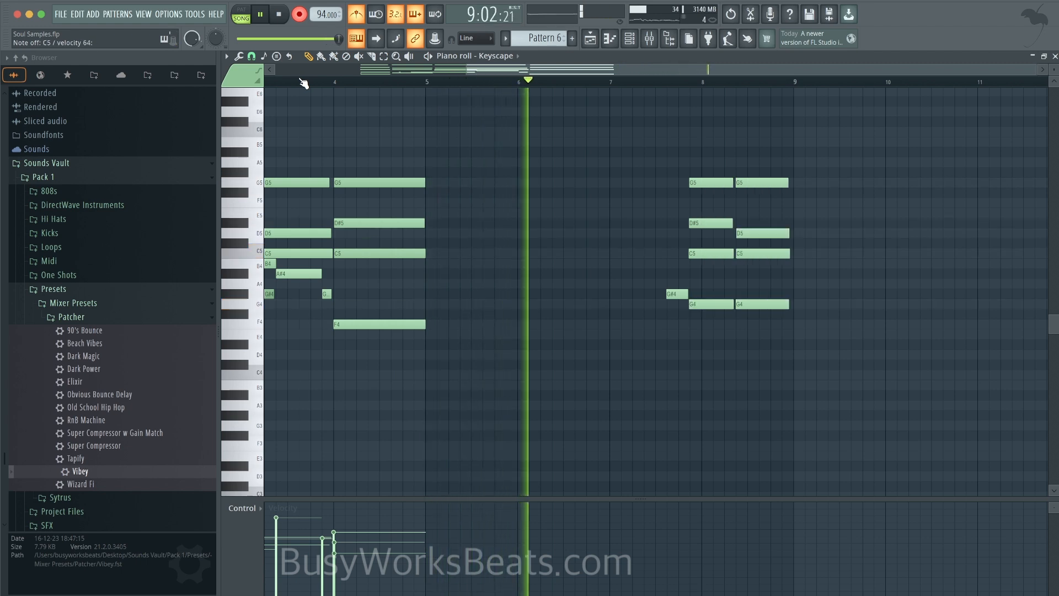
{"action": "key", "text": "space"}
{"action": "left_click", "coordinate": [589, 37]}
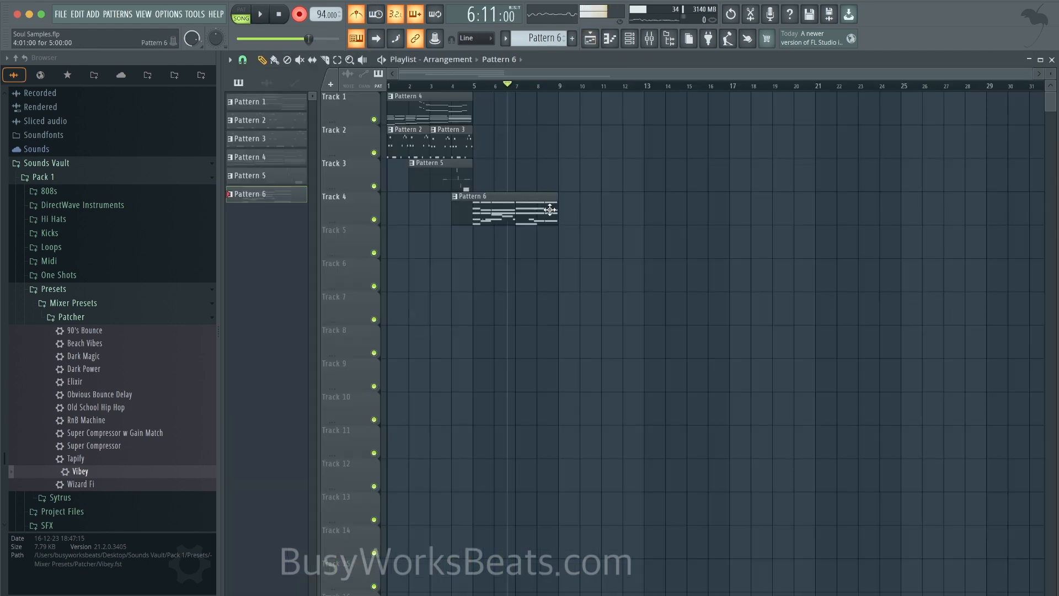
Turn off recording, trim Pattern 6's sustained chord starting at bar 4 to end where the next chord begins, and close the note editor.
{"action": "double_click", "coordinate": [549, 210]}
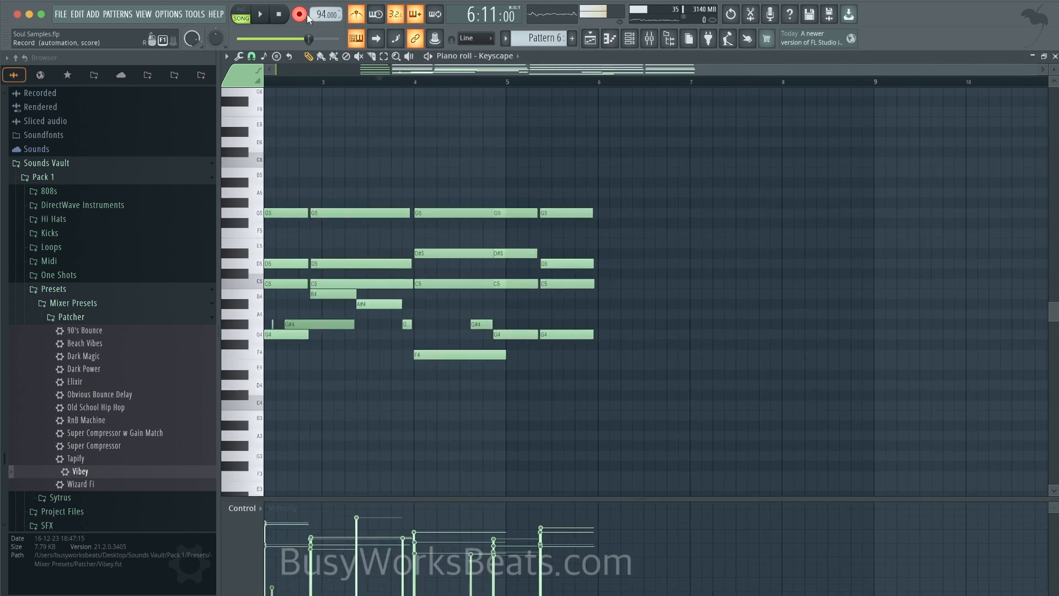
{"action": "left_click_drag", "start_coordinate": [511, 357], "coordinate": [591, 349]}
{"action": "key", "text": "space"}
{"action": "scroll", "coordinate": [451, 150], "scroll_direction": "up", "scroll_amount": 3}
{"action": "left_click_drag", "start_coordinate": [463, 166], "coordinate": [516, 301]}
{"action": "left_click_drag", "start_coordinate": [489, 368], "coordinate": [525, 355]}
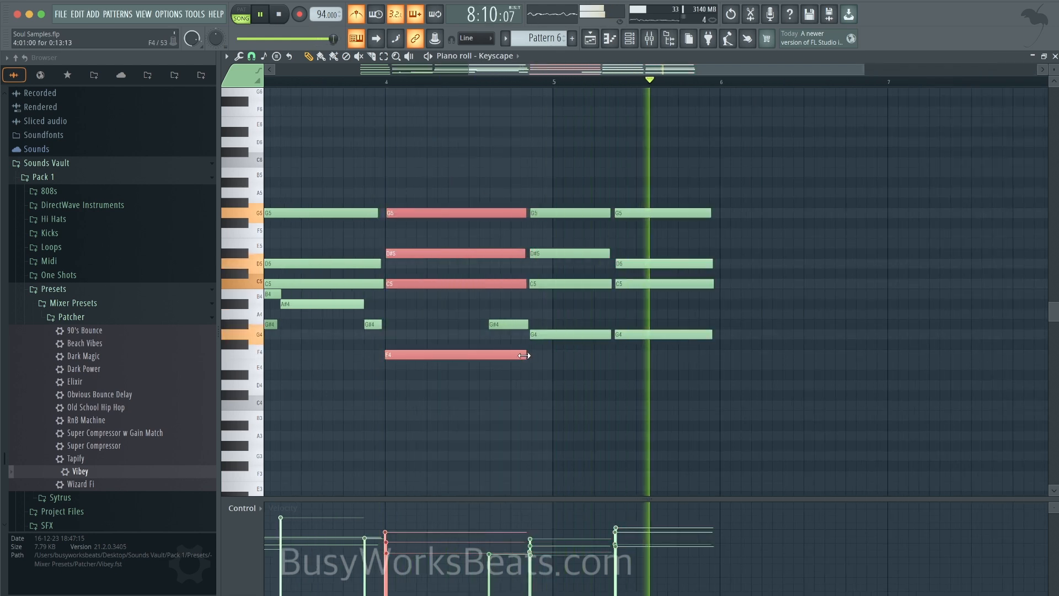
{"action": "left_click", "coordinate": [525, 355], "text": "super"}
{"action": "left_click", "coordinate": [1033, 56]}
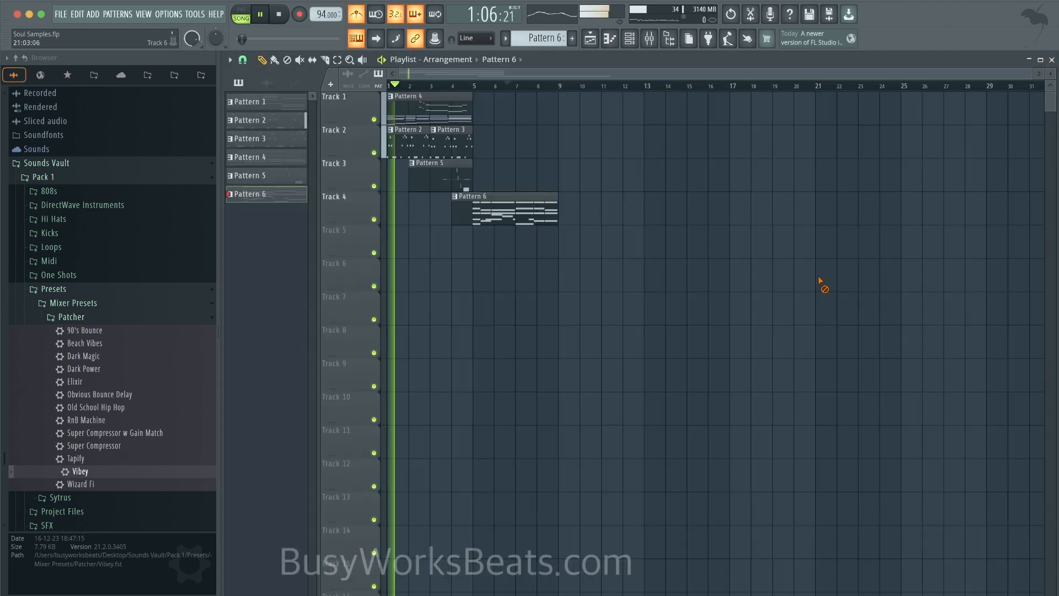
Merge the Pattern 2 and Pattern 3 clips on Track 2 and add a unique copy of the merged clip starting at bar 5.
{"action": "left_click", "coordinate": [629, 38]}
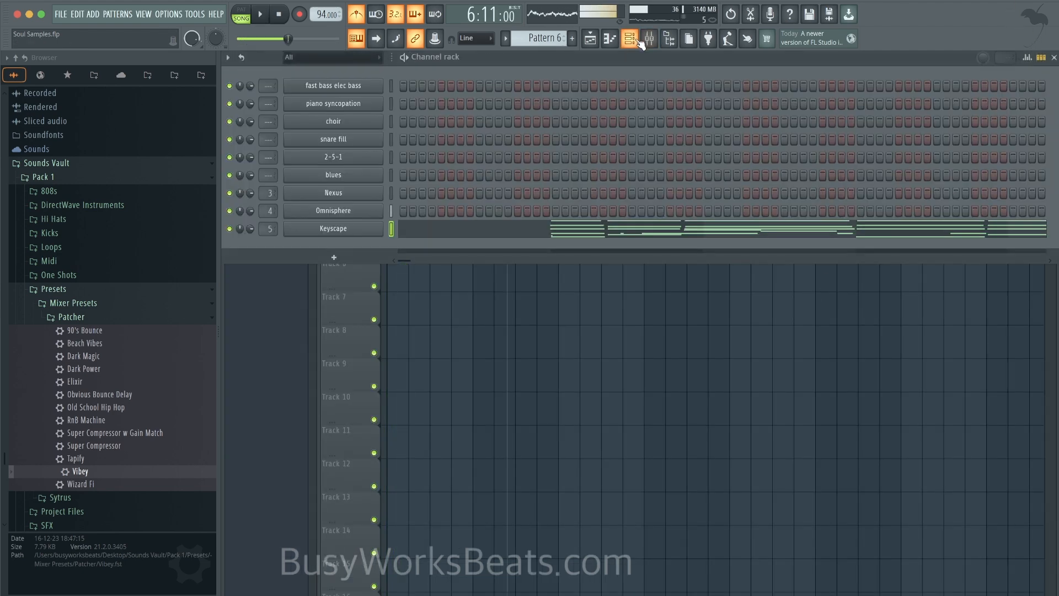
{"action": "left_click", "coordinate": [560, 35]}
{"action": "left_click", "coordinate": [409, 347]}
{"action": "left_click", "coordinate": [458, 290]}
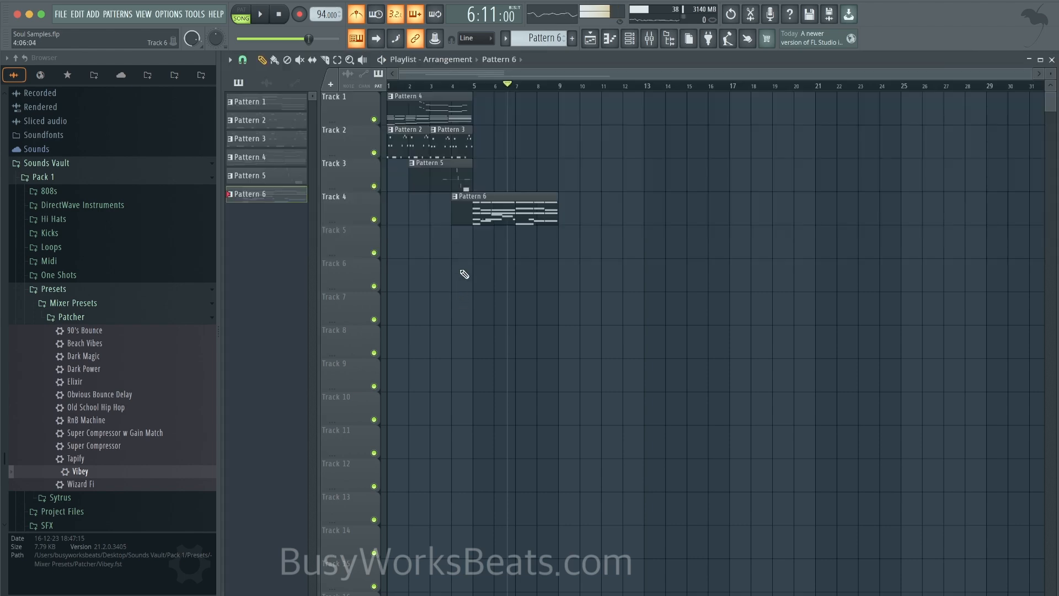
{"action": "left_click_drag", "start_coordinate": [419, 142], "coordinate": [517, 141]}
{"action": "key", "text": "super+g"}
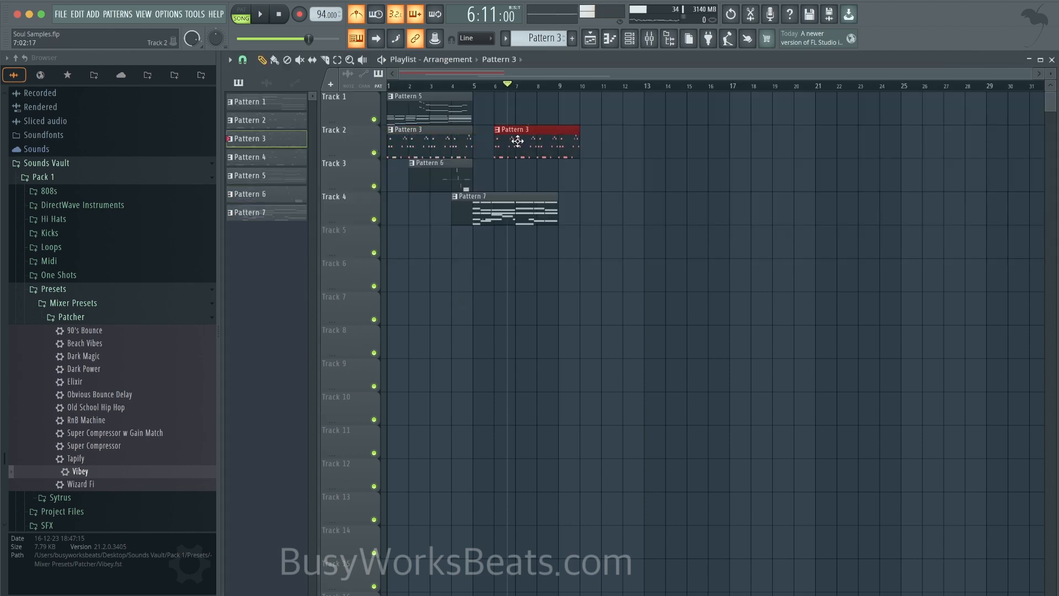
{"action": "left_click", "coordinate": [480, 135]}
{"action": "left_click", "coordinate": [495, 215]}
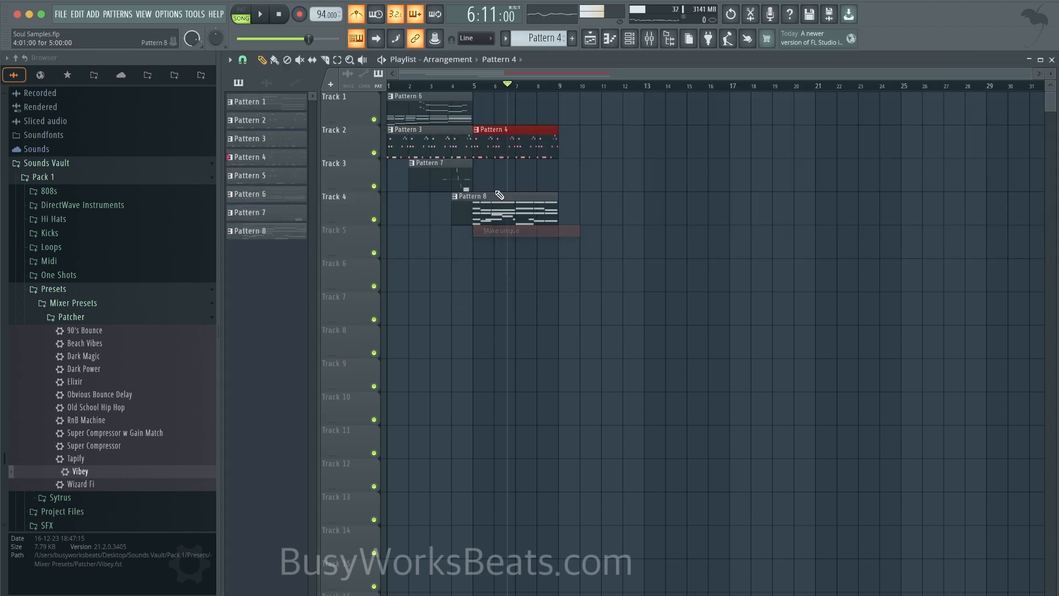
Transpose all Omnisphere notes in the copied Track 2 clip, Pattern 4, down seven semitones.
{"action": "double_click", "coordinate": [495, 152]}
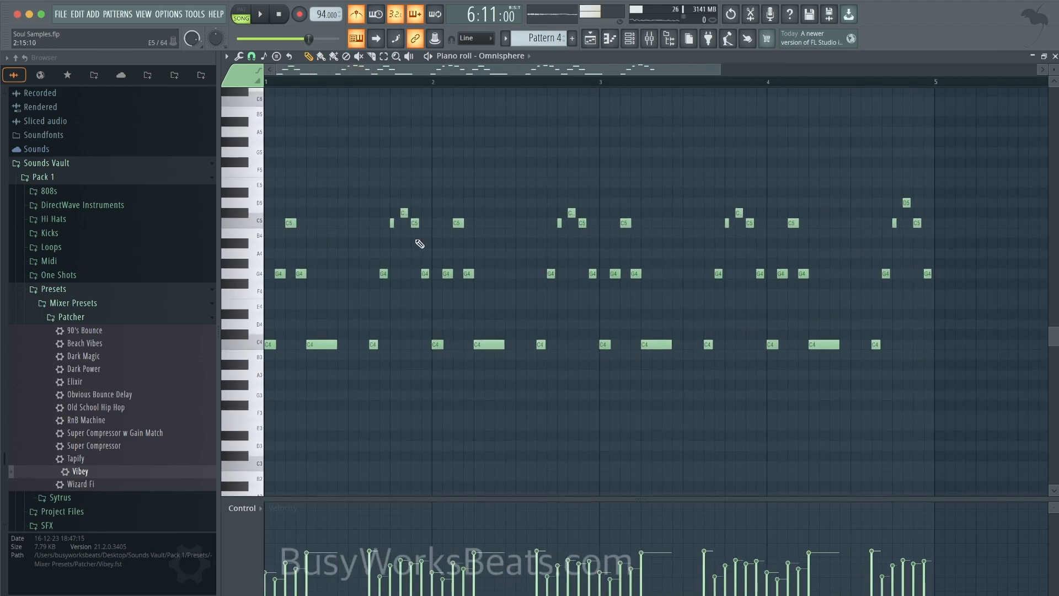
{"action": "key", "text": "Down"}
{"action": "key", "text": "Down"}
{"action": "key", "text": "Down"}
{"action": "key", "text": "Down"}
{"action": "key", "text": "Down"}
{"action": "key", "text": "Down"}
{"action": "key", "text": "Down"}
Audition the transposed Omnisphere part together with the Keyscape chords, playing the playlist from bar 5.
{"action": "key", "text": "space"}
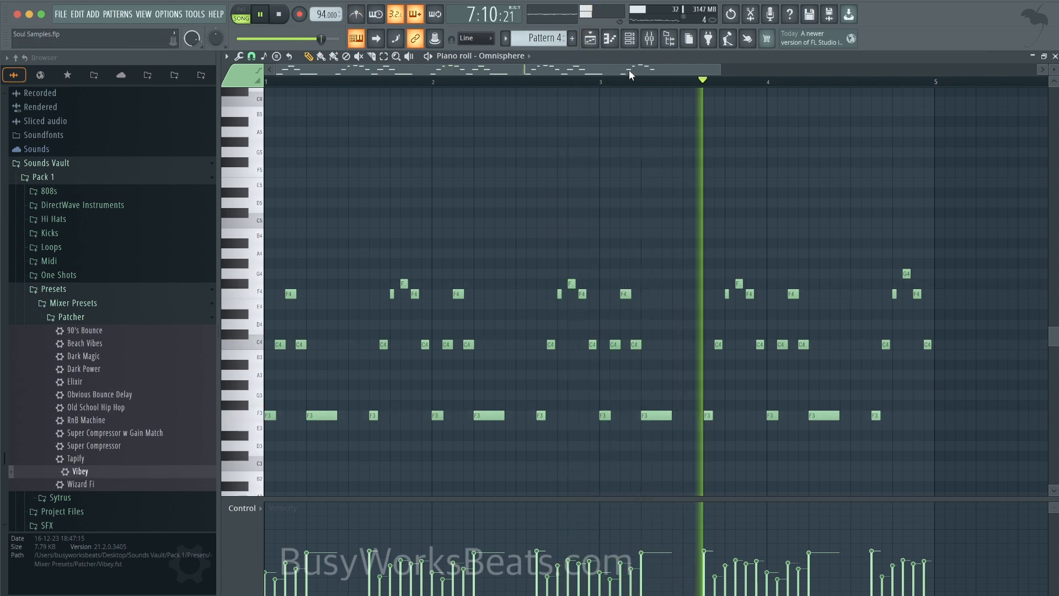
{"action": "left_click", "coordinate": [594, 41]}
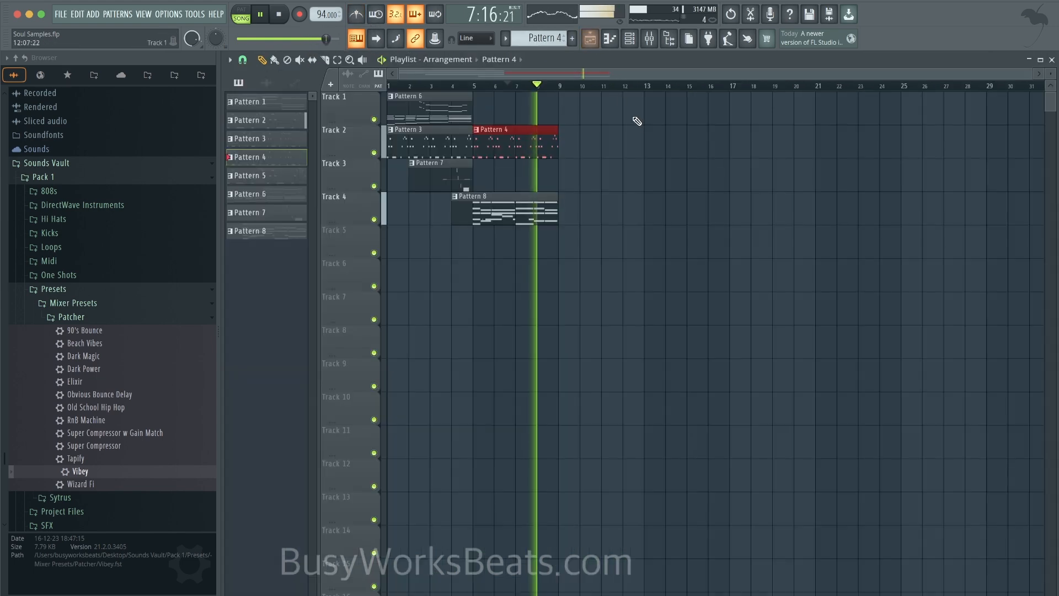
{"action": "left_click", "coordinate": [475, 86]}
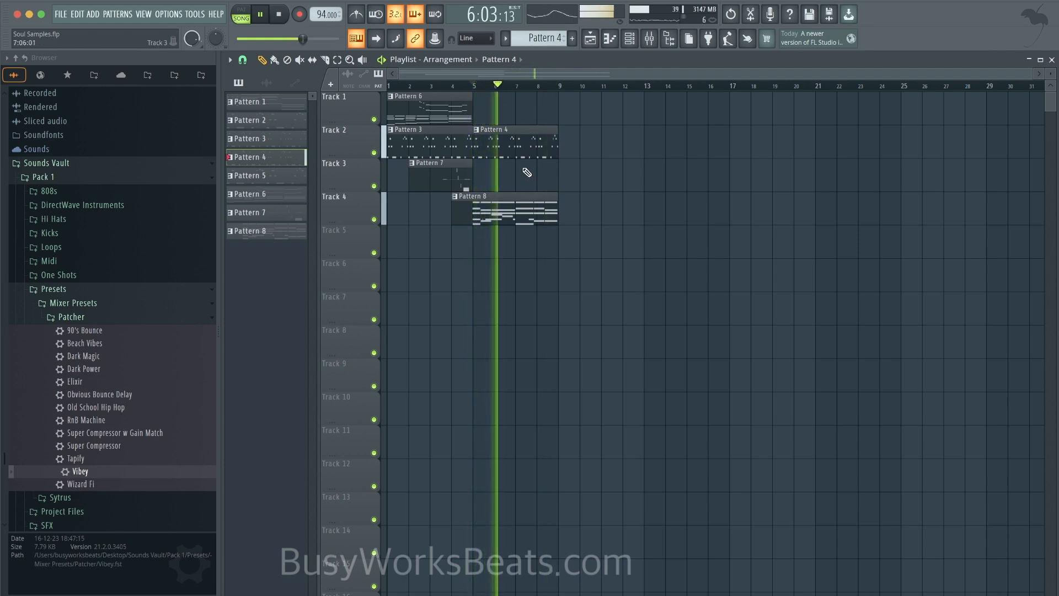
{"action": "key", "text": "space"}
Move the long F3 note in bar 2 of Pattern 4's Omnisphere part up to G4 and play it back.
{"action": "double_click", "coordinate": [505, 143]}
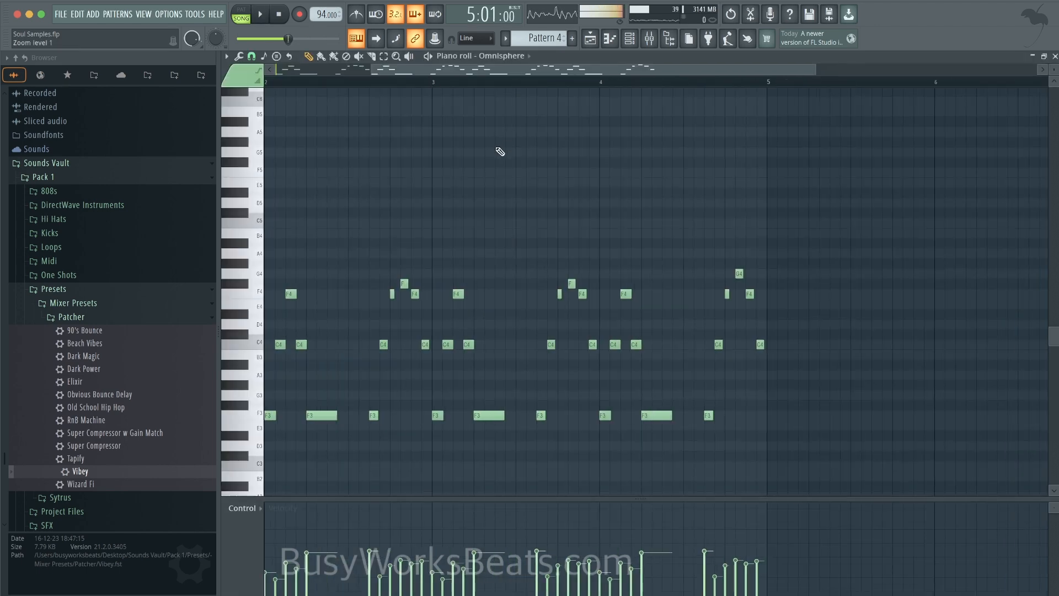
{"action": "key", "text": "space"}
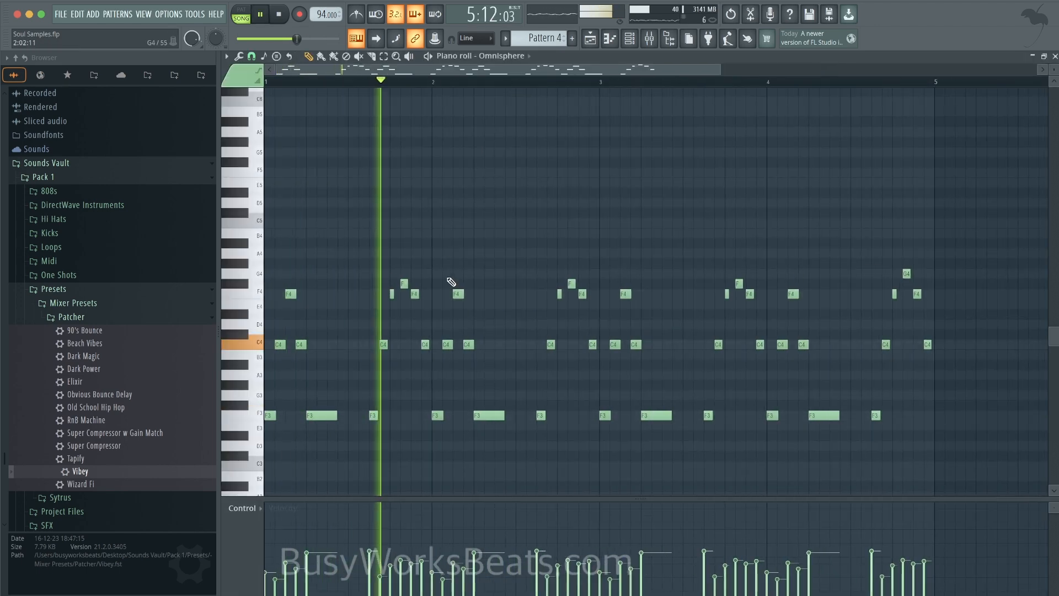
{"action": "key", "text": "space"}
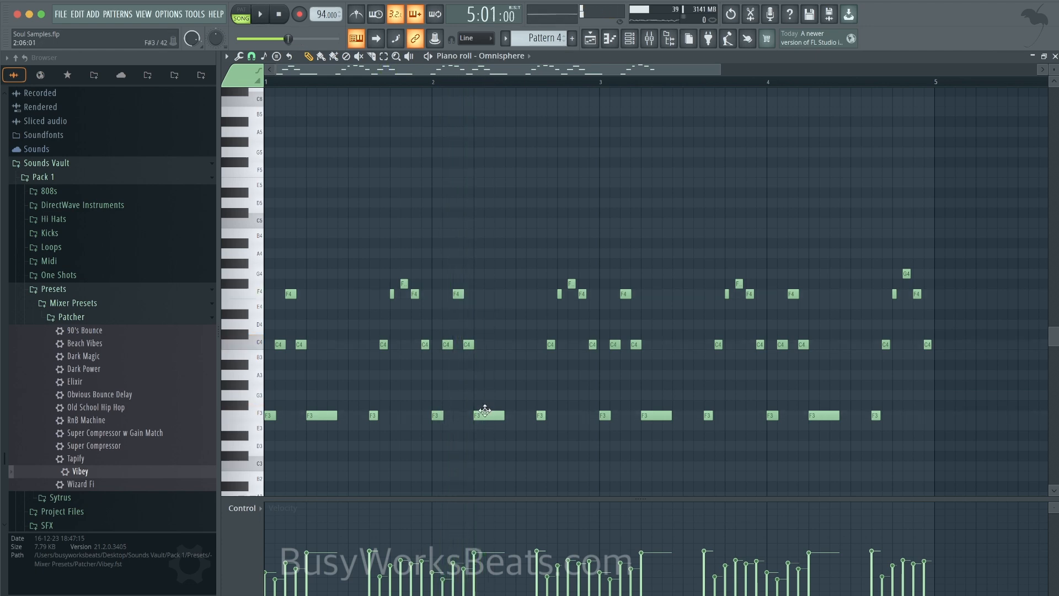
{"action": "key", "text": "space"}
{"action": "left_click_drag", "start_coordinate": [486, 280], "coordinate": [485, 269]}
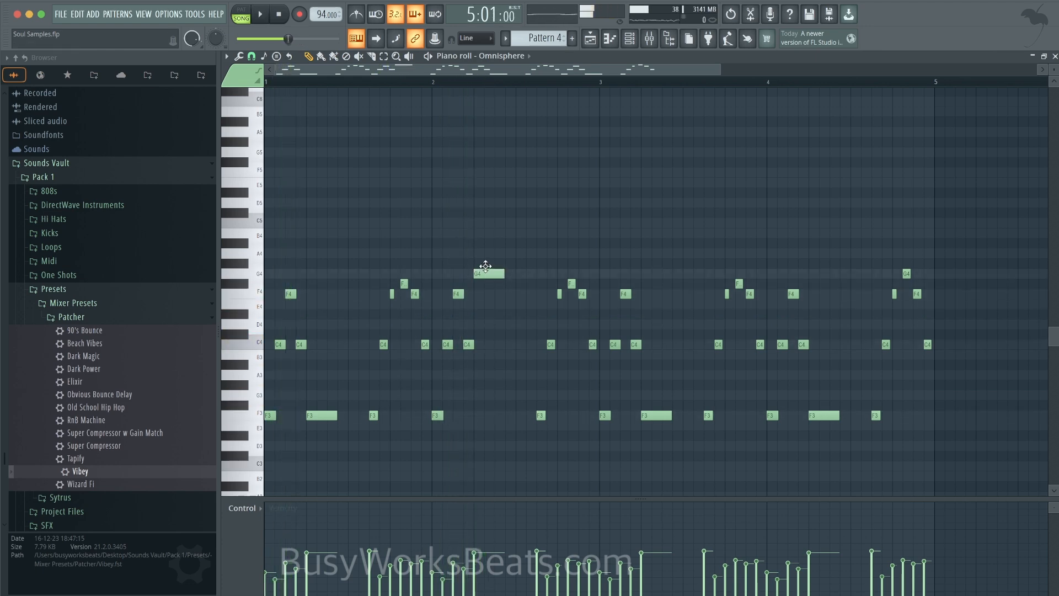
{"action": "left_click", "coordinate": [408, 90]}
{"action": "right_click", "coordinate": [426, 92]}
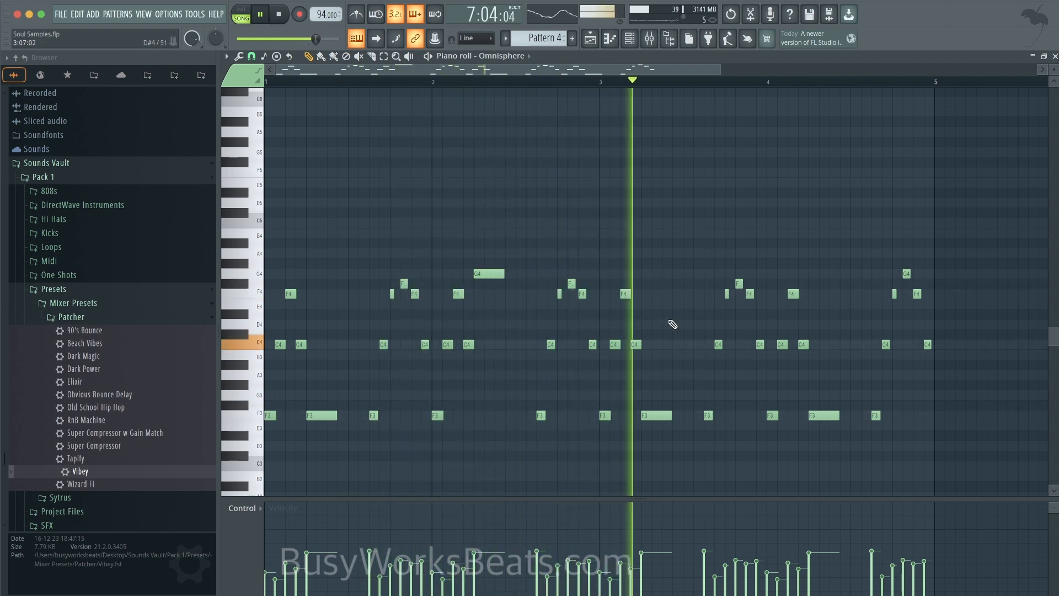
Raise the long F3 notes in bars 3 and 4 of Pattern 4 to F4 and return to the playlist.
{"action": "key", "text": "space"}
{"action": "left_click", "coordinate": [649, 414]}
{"action": "key", "text": "space"}
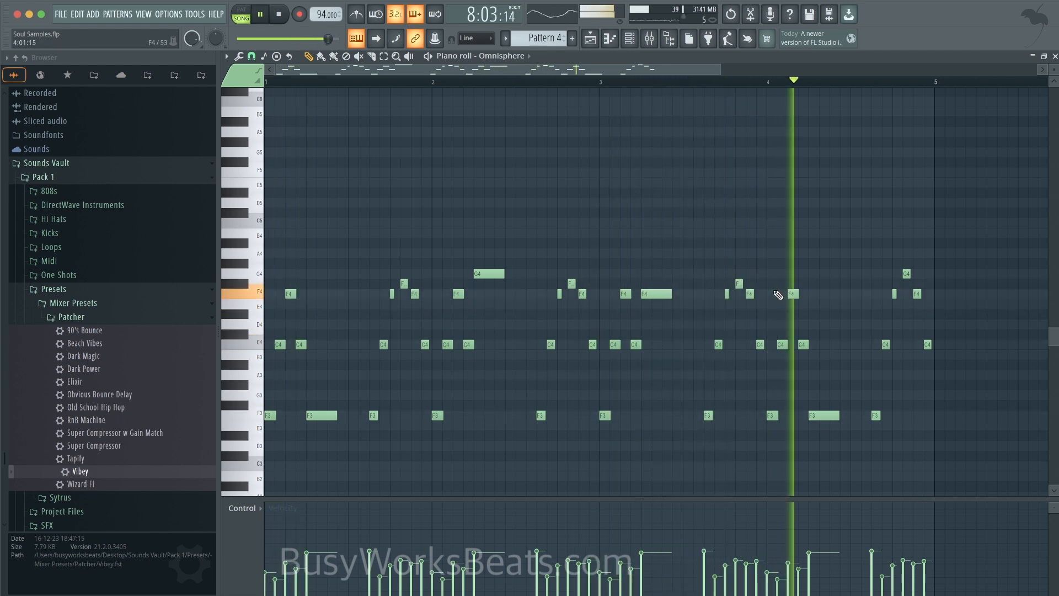
{"action": "left_click", "coordinate": [823, 413], "text": "super"}
{"action": "key", "text": "super+Up"}
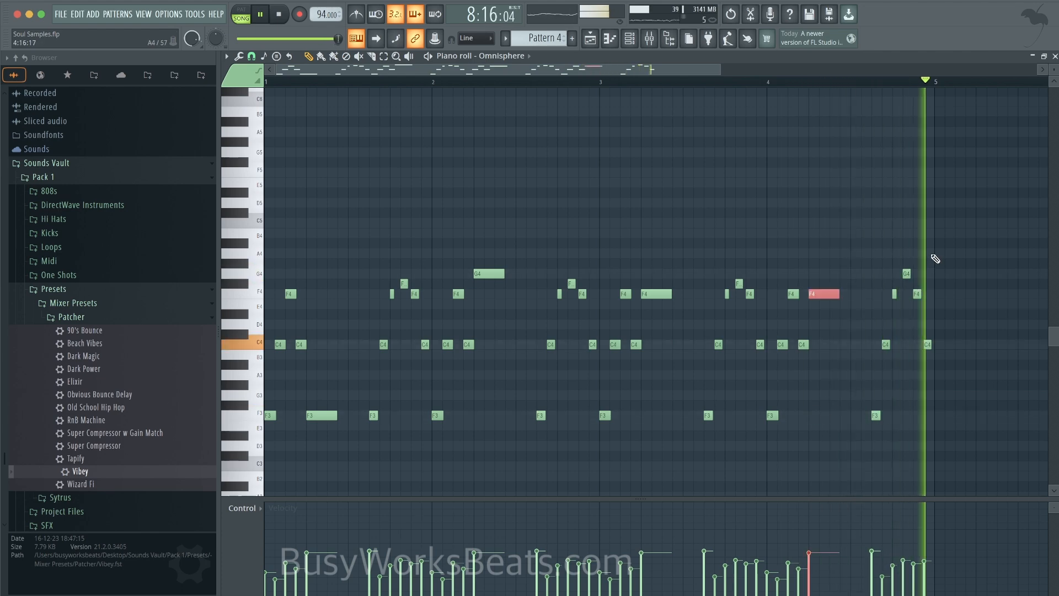
{"action": "left_click", "coordinate": [1055, 57]}
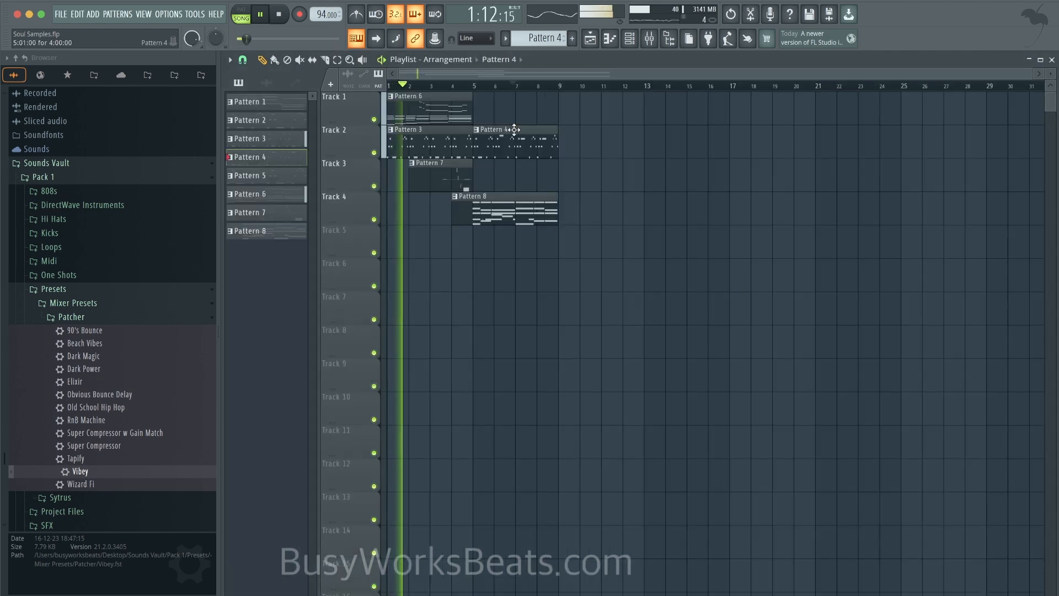
Play the song from bar 5 while comparing the Mix Bus effects switched off and on, and close the mixer.
{"action": "key", "text": "space"}
{"action": "left_click", "coordinate": [473, 85]}
{"action": "left_click", "coordinate": [649, 38]}
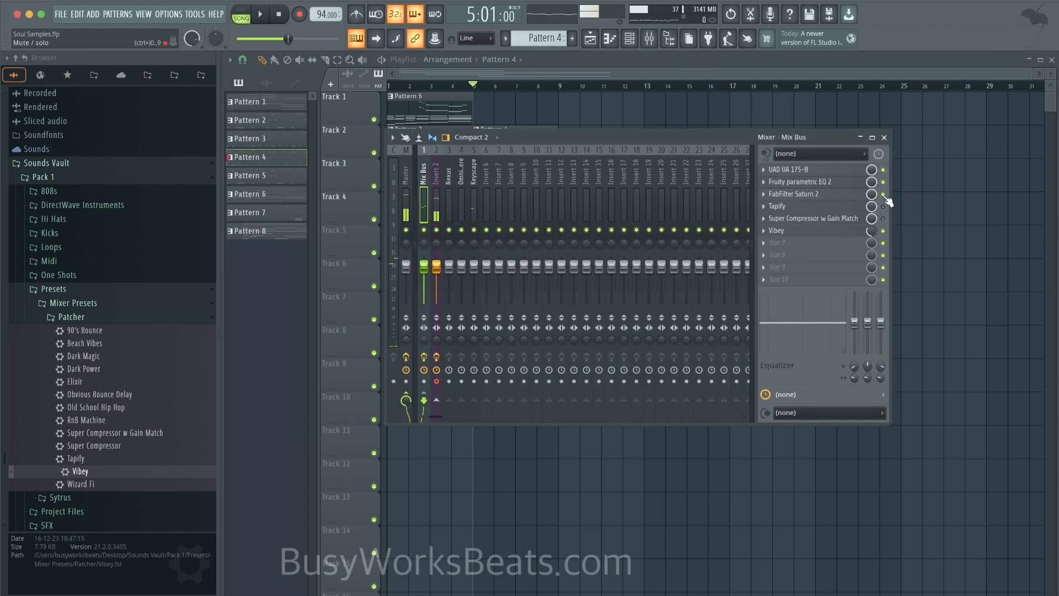
{"action": "key", "text": "space"}
{"action": "key", "text": "space"}
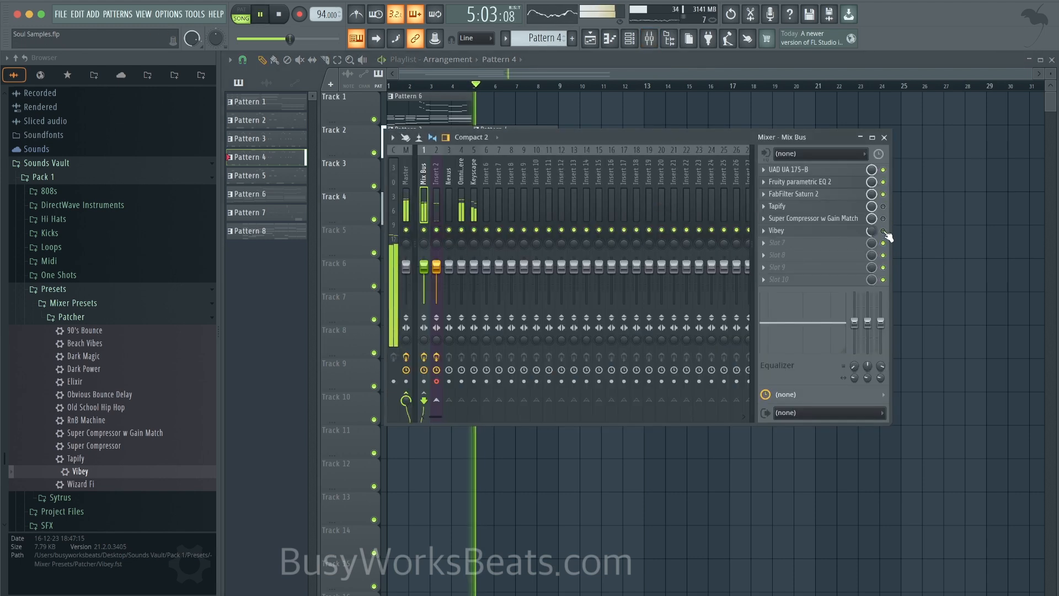
{"action": "key", "text": "space"}
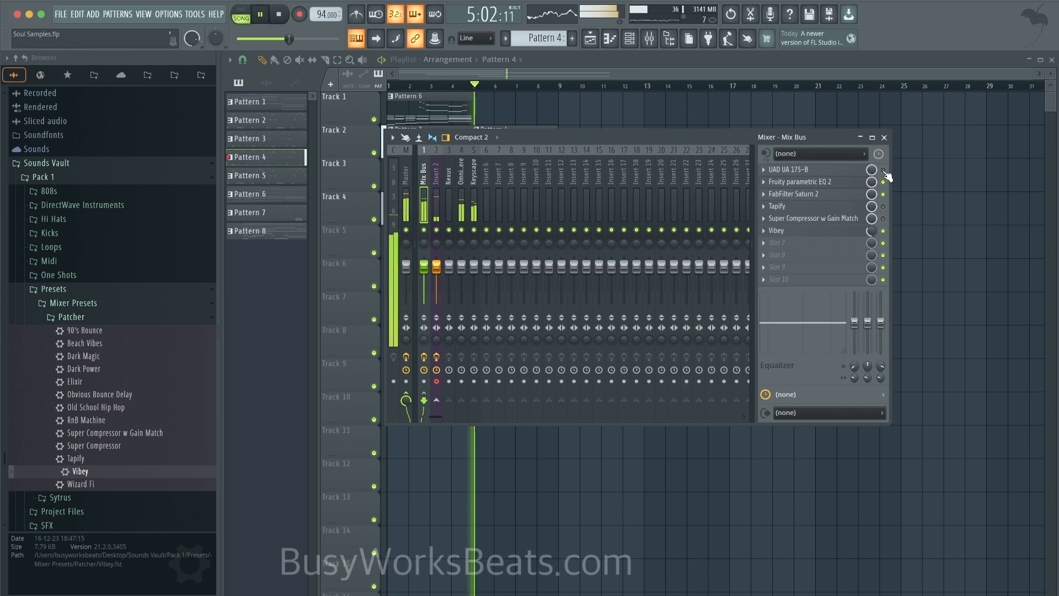
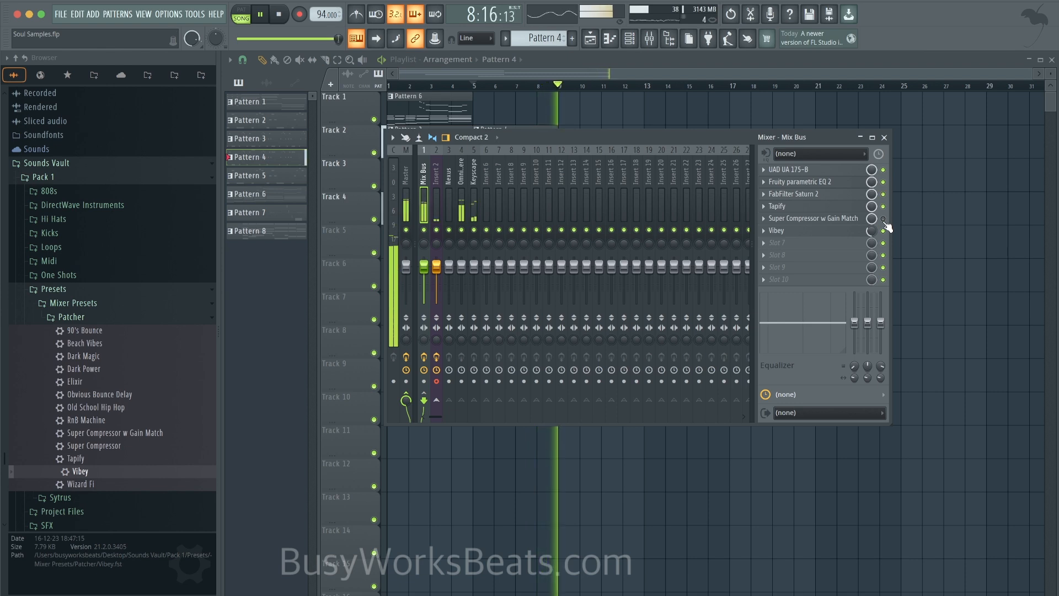
{"action": "key", "text": "space"}
{"action": "key", "text": "space"}
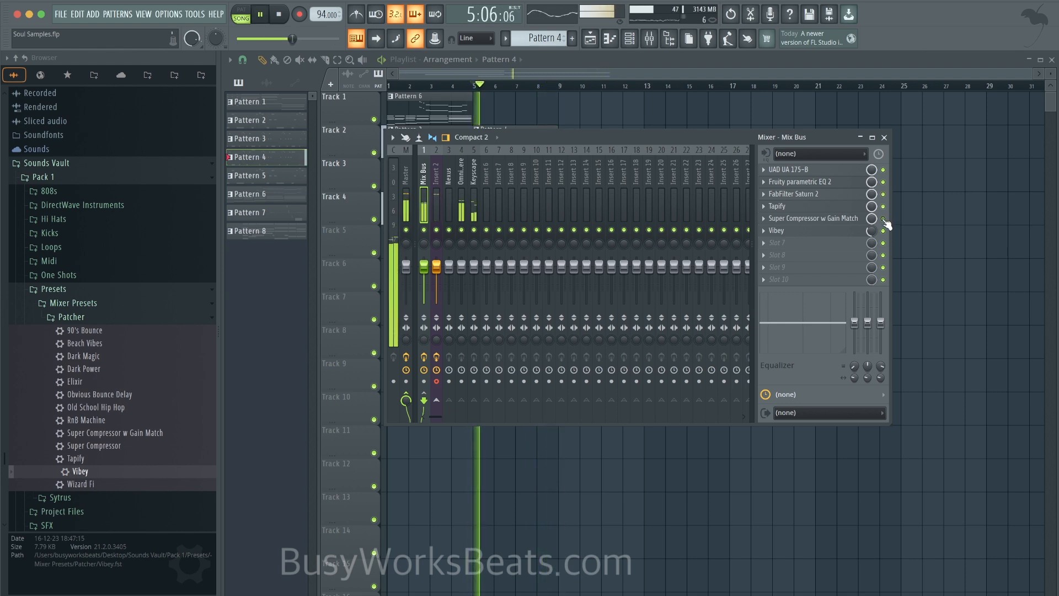
{"action": "right_click", "coordinate": [970, 213]}
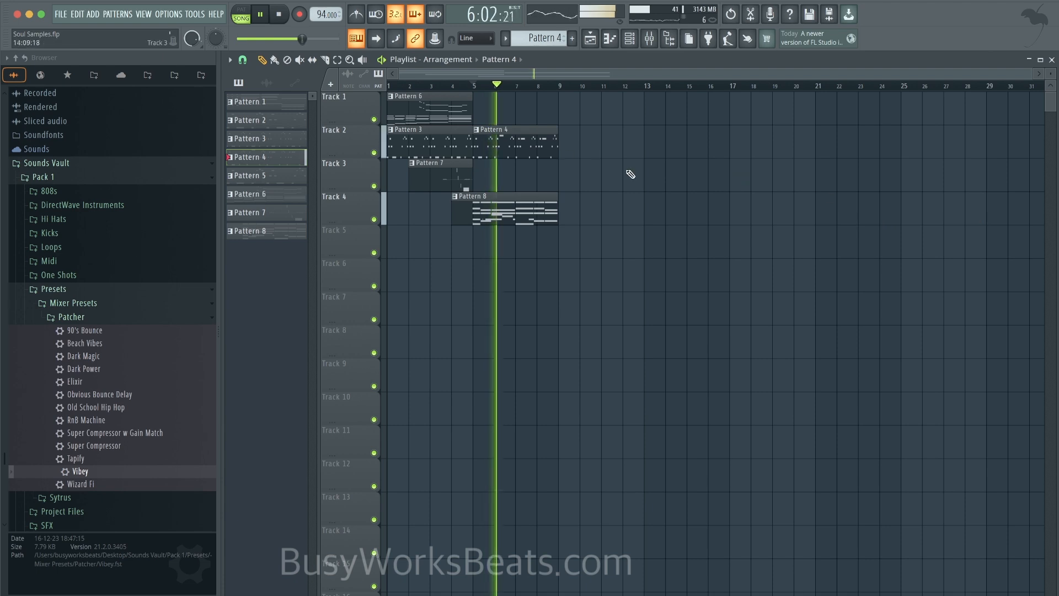
Duplicate the Pattern 7 clip on Track 3 to start at bar 6 and make the copy unique.
{"action": "left_click", "coordinate": [449, 180]}
{"action": "mouse_move", "coordinate": [533, 180]}
{"action": "left_mouse_down"}
{"action": "mouse_move", "coordinate": [496, 179]}
{"action": "mouse_move", "coordinate": [530, 167]}
{"action": "left_mouse_up"}
{"action": "key", "text": "space"}
{"action": "left_click", "coordinate": [476, 164]}
{"action": "left_click", "coordinate": [502, 264]}
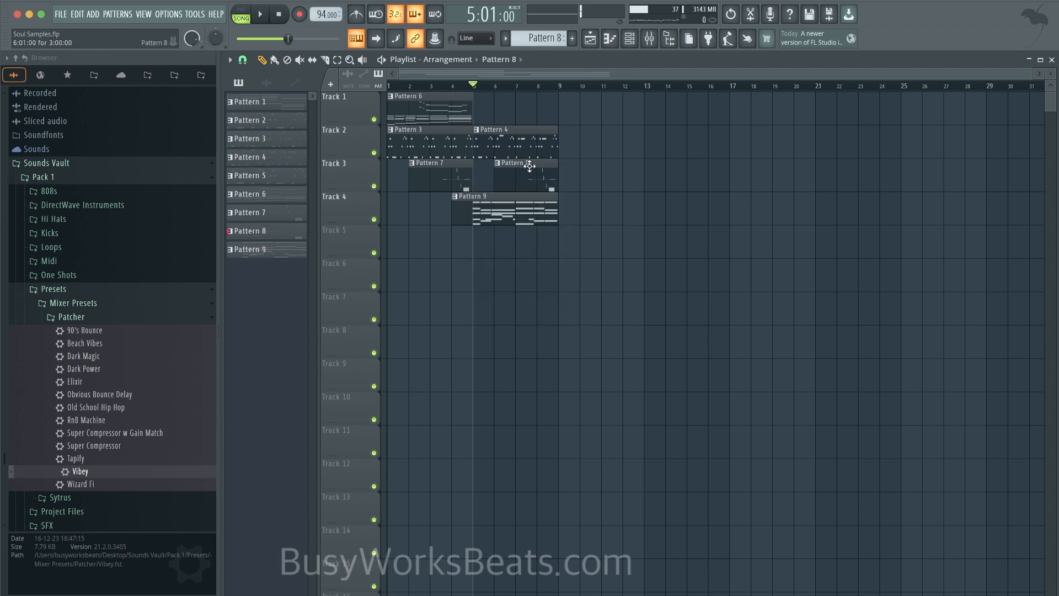
Transpose the Nexus notes in the copied Track 3 clip down four semitones, ending on G5, and return to the playlist.
{"action": "double_click", "coordinate": [531, 167]}
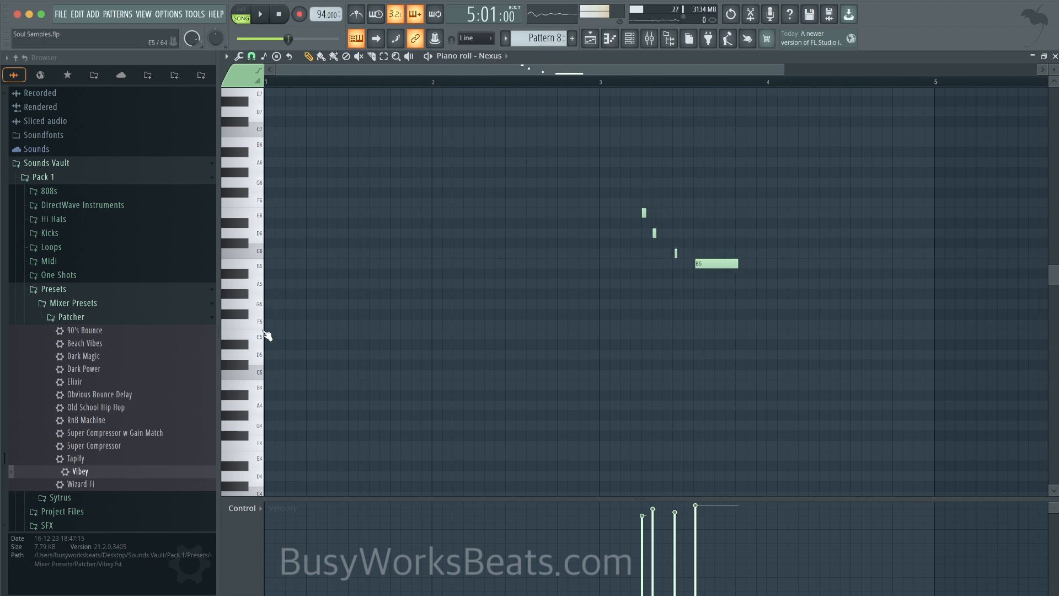
{"action": "left_click", "coordinate": [617, 80]}
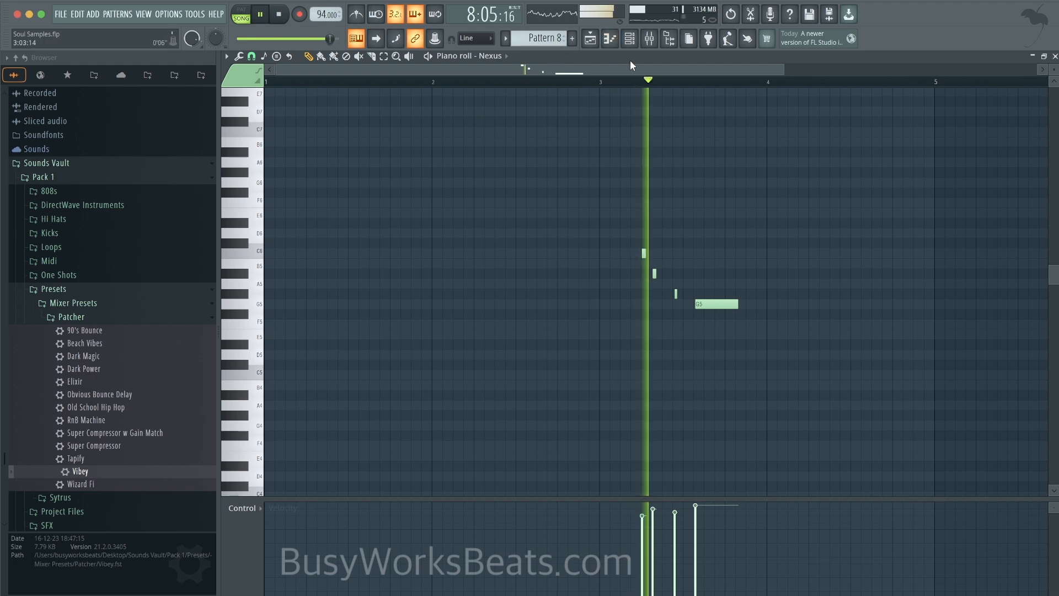
{"action": "key", "text": "F5"}
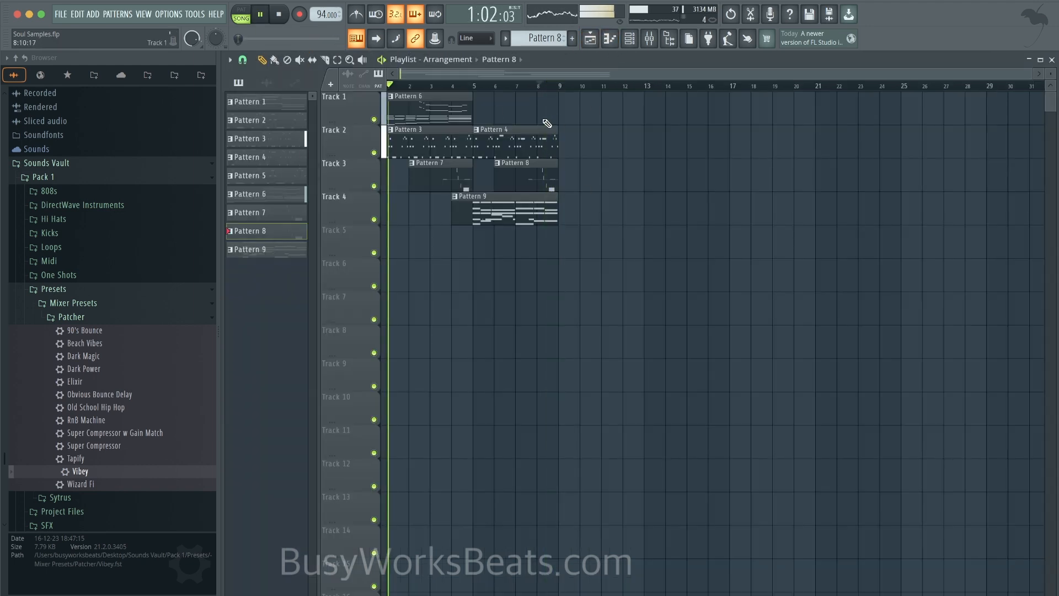
Play the full arrangement and compare the mix with Insert 2 and the Mix Bus effects switched off and on.
{"action": "left_click", "coordinate": [508, 212]}
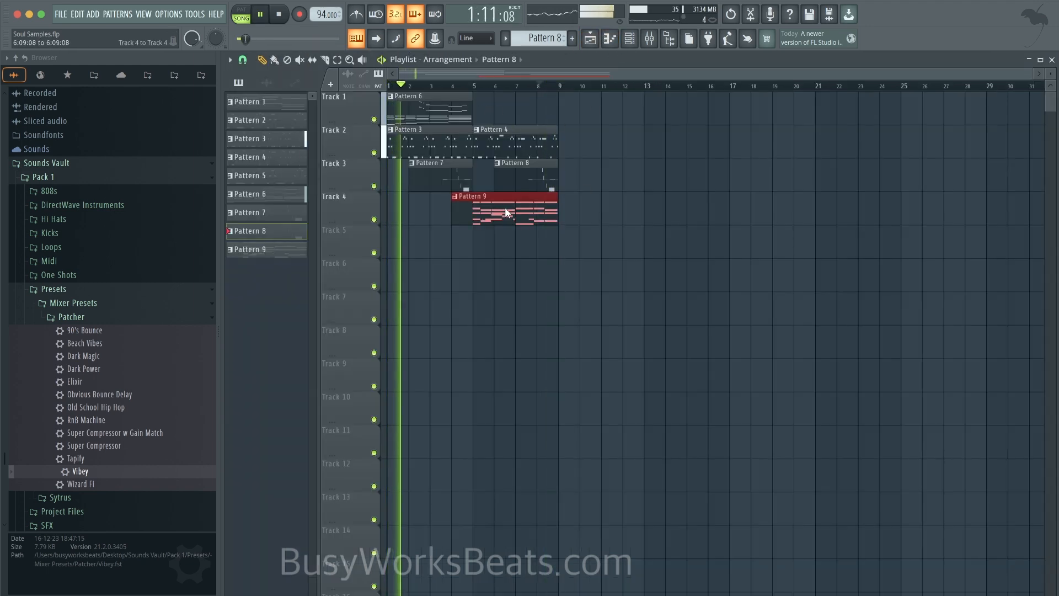
{"action": "left_click", "coordinate": [591, 275], "text": "ctrl"}
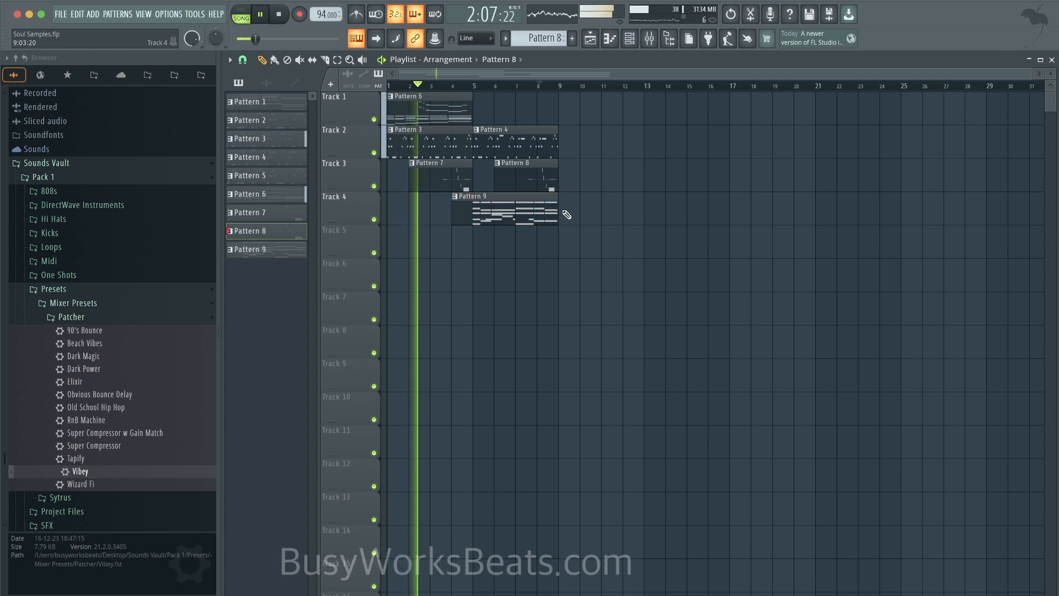
{"action": "left_click", "coordinate": [649, 38]}
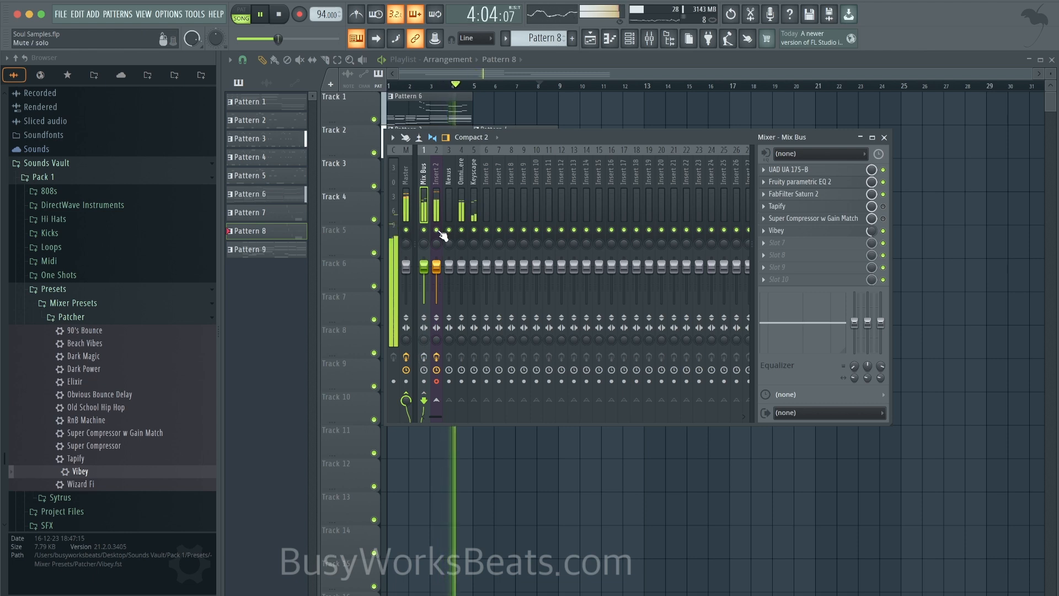
{"action": "left_click", "coordinate": [437, 230]}
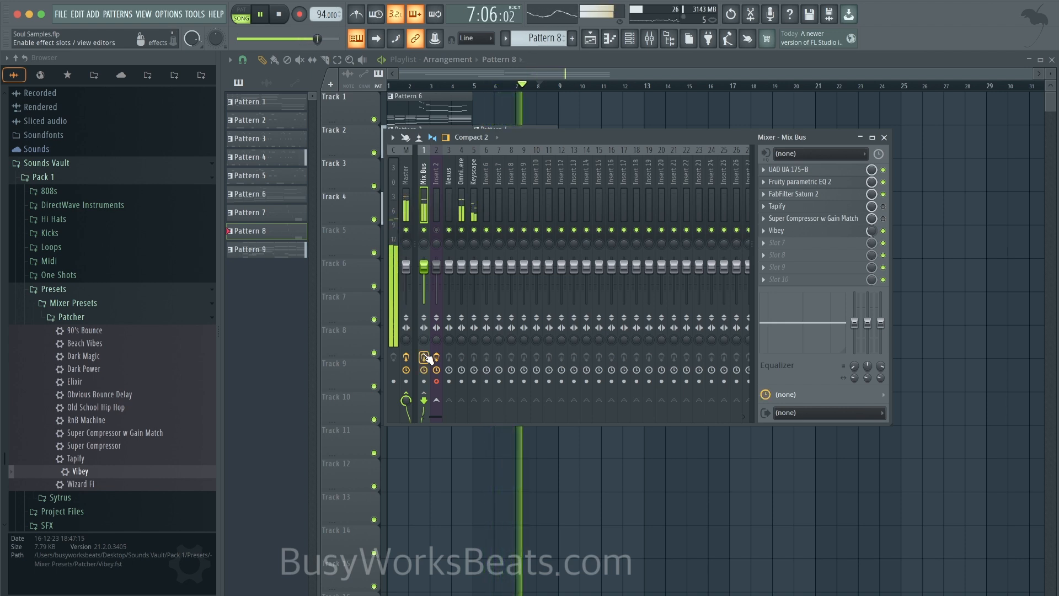
{"action": "left_click", "coordinate": [436, 231]}
Leave only the UAD UA 175-B active on the Mix Bus and set its attack to 4.45 during playback.
{"action": "key", "text": "space"}
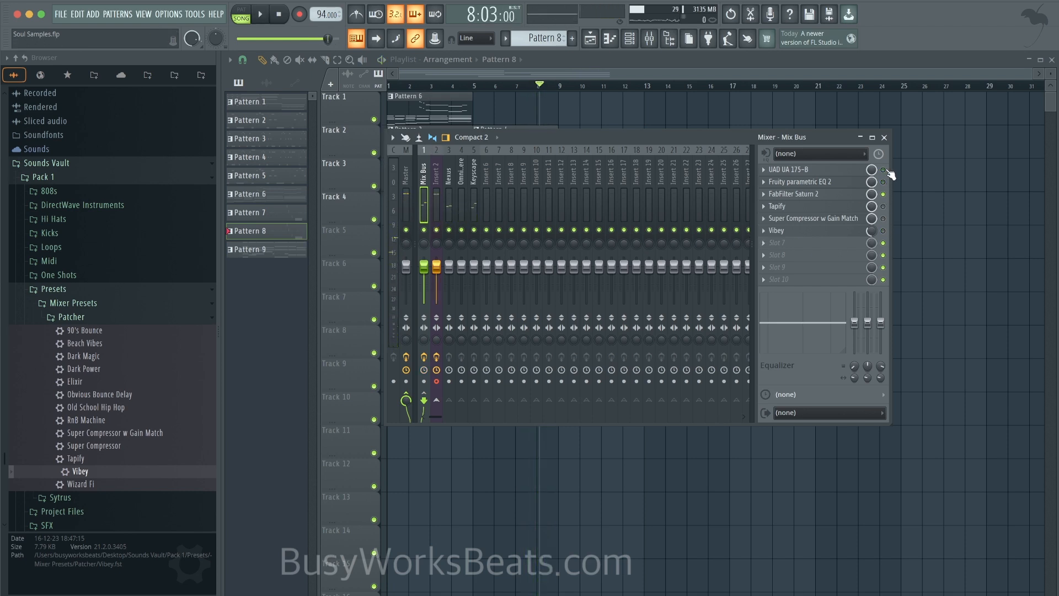
{"action": "key", "text": "space"}
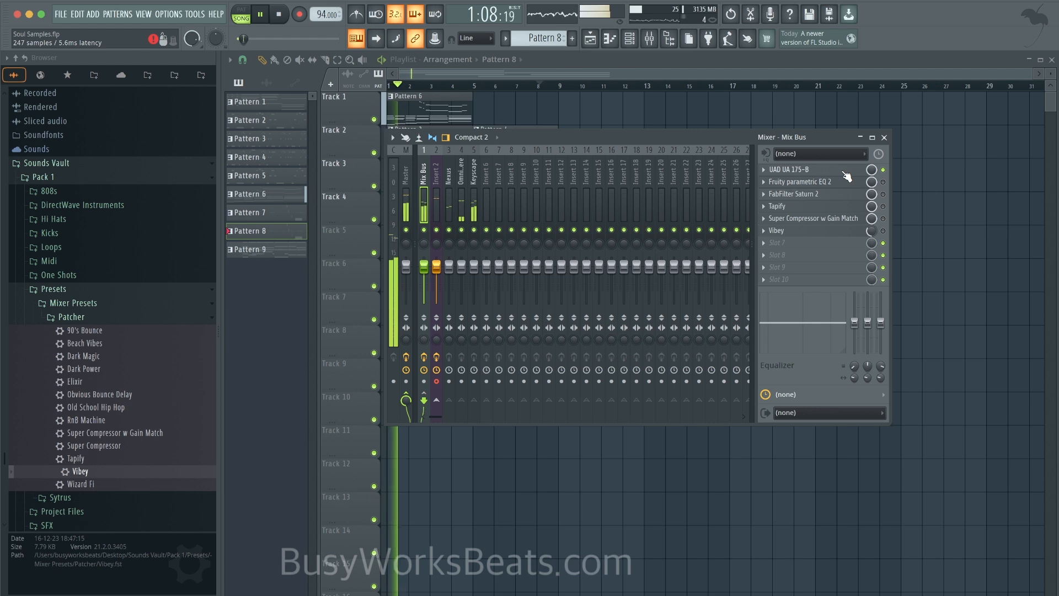
{"action": "left_click", "coordinate": [844, 171]}
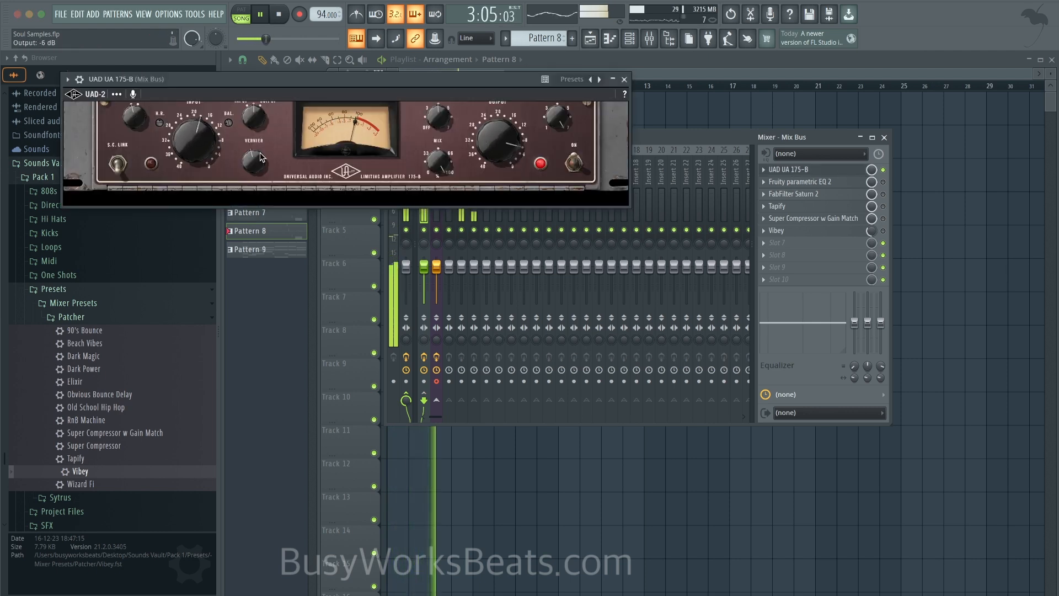
{"action": "left_click_drag", "start_coordinate": [440, 117], "coordinate": [441, 115]}
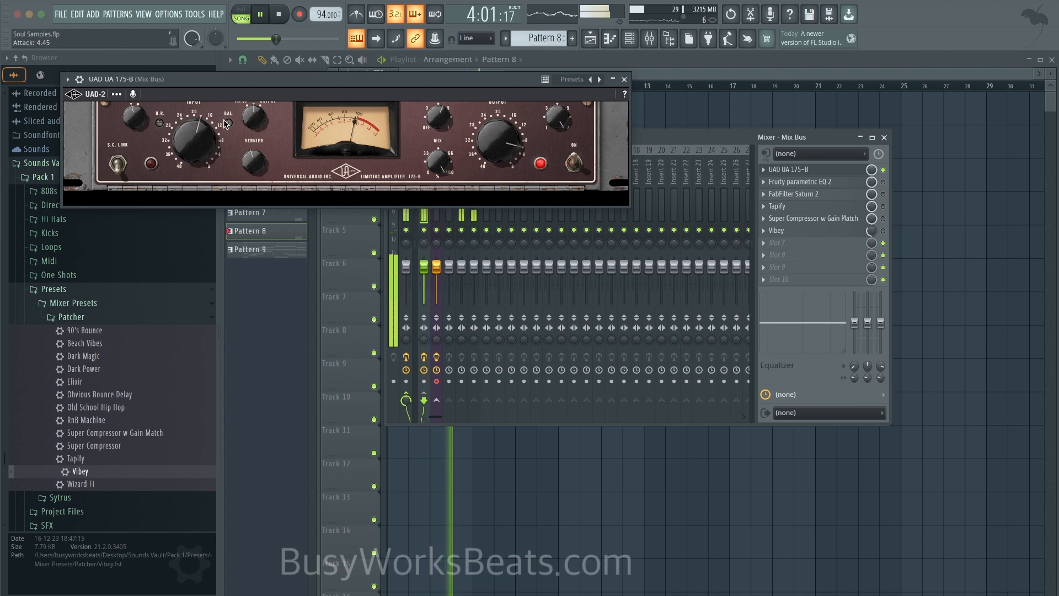
{"action": "left_click", "coordinate": [625, 79]}
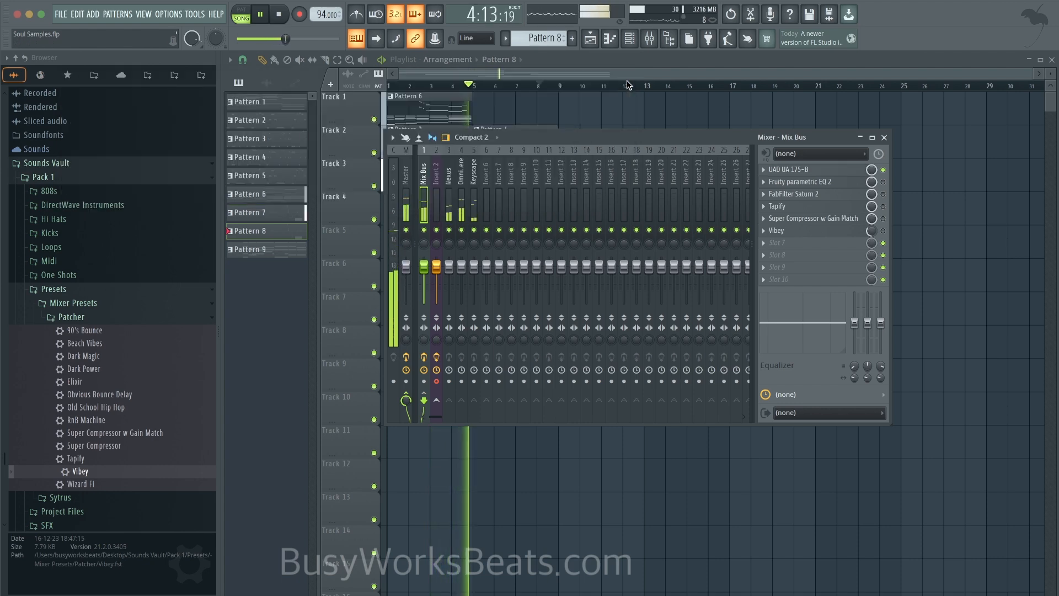
Add Ozone 10 Imager after Vibey on the Mix Bus and raise its band 2 stereo width.
{"action": "left_click", "coordinate": [803, 233]}
{"action": "mouse_move", "coordinate": [778, 255]}
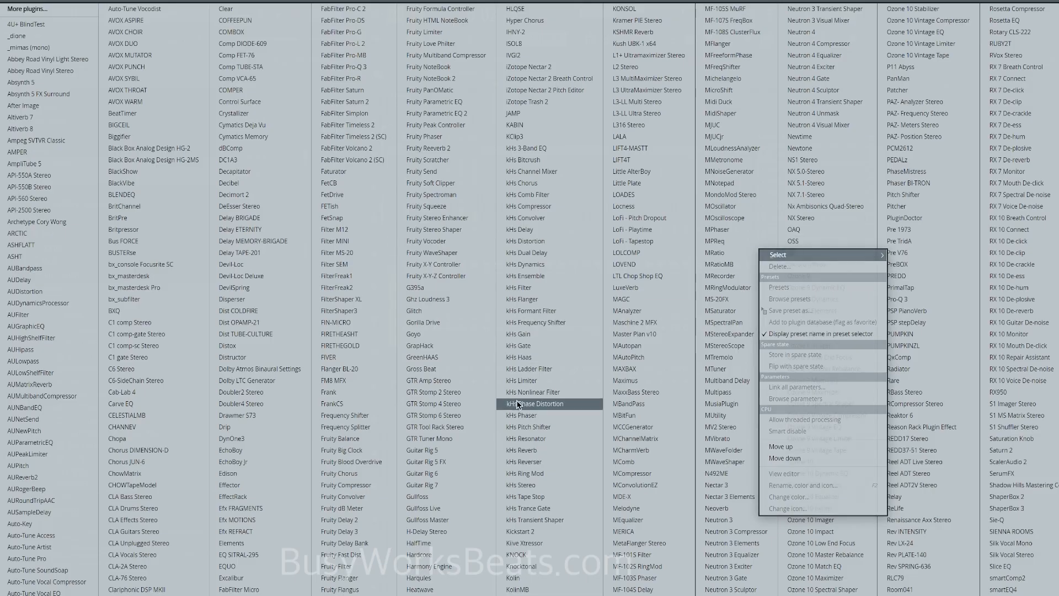
{"action": "scroll", "coordinate": [534, 419], "scroll_direction": "down", "scroll_amount": 3}
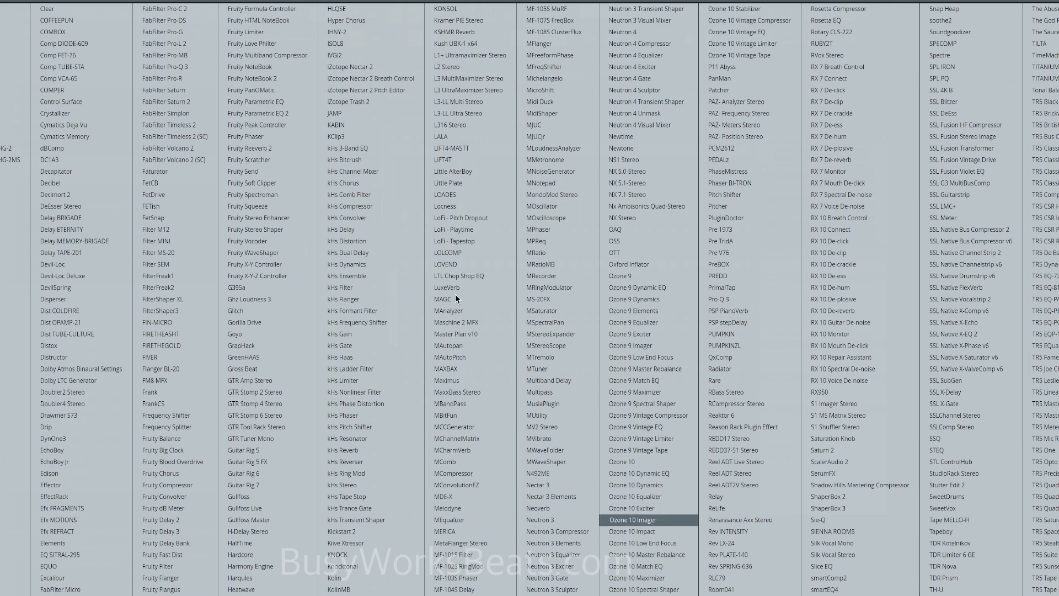
{"action": "left_click", "coordinate": [632, 520]}
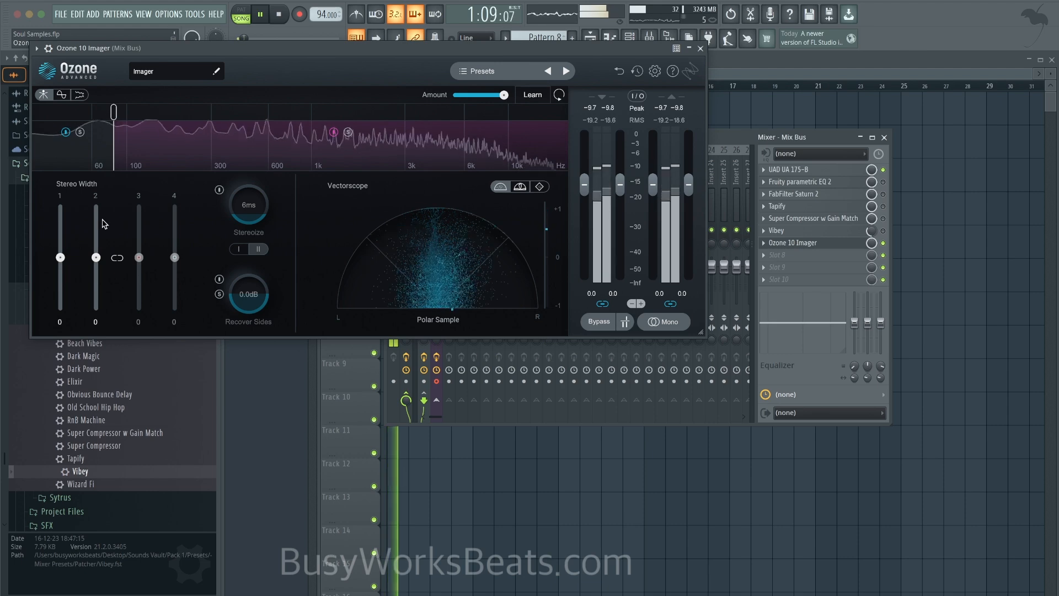
{"action": "left_click_drag", "start_coordinate": [96, 257], "coordinate": [95, 219]}
{"action": "left_click", "coordinate": [701, 48]}
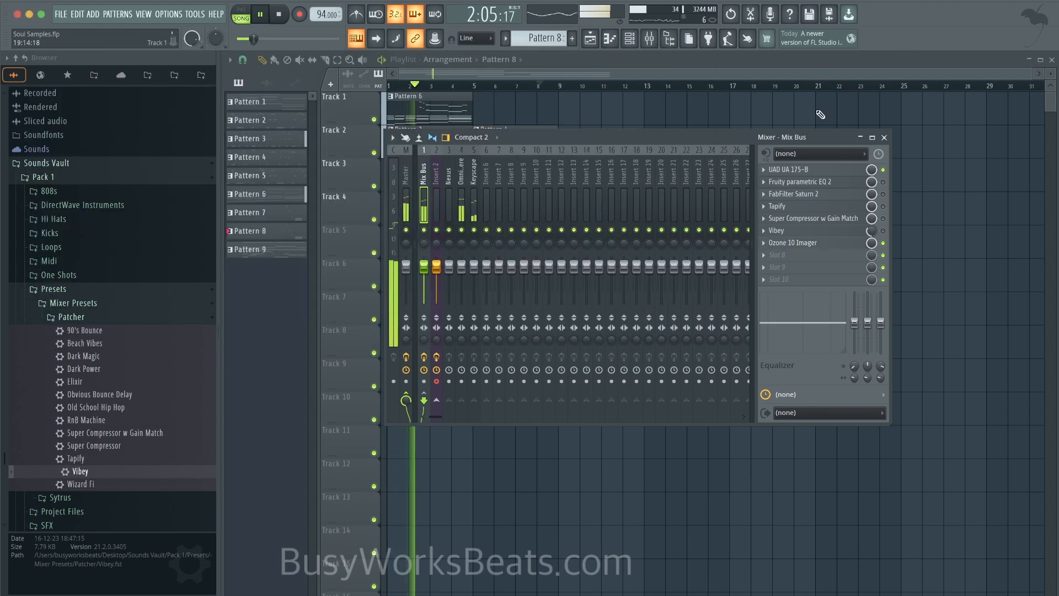
Stop playback and merge all the playlist clips into a single pattern clip on Track 1.
{"action": "left_click", "coordinate": [884, 137]}
{"action": "left_click_drag", "start_coordinate": [579, 256], "coordinate": [386, 93]}
{"action": "key", "text": "space"}
{"action": "key", "text": "ctrl+g"}
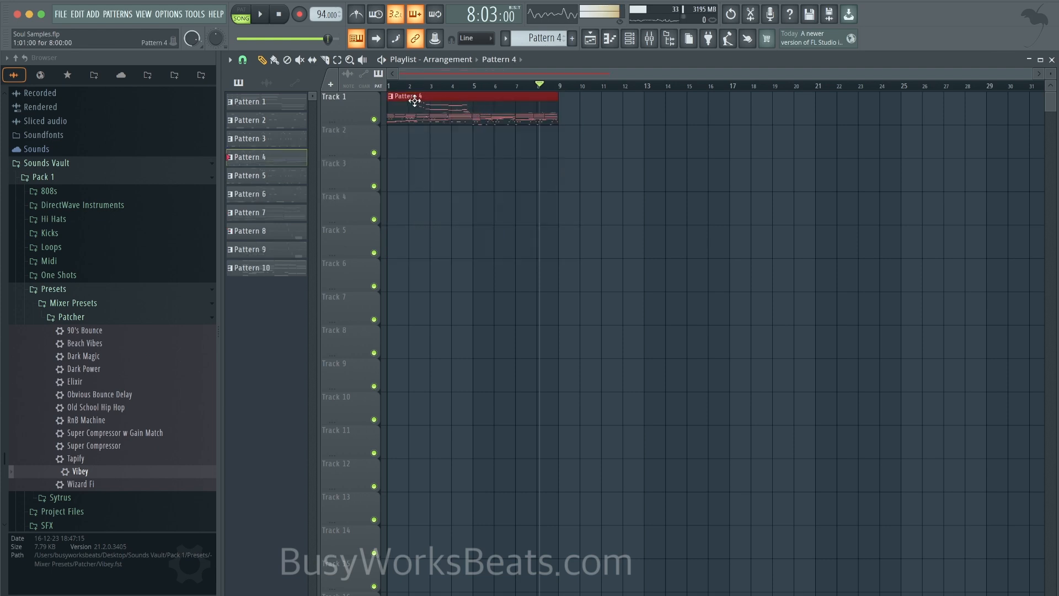
Transpose the merged Pattern 4 by -3 semitones.
{"action": "right_click", "coordinate": [292, 151]}
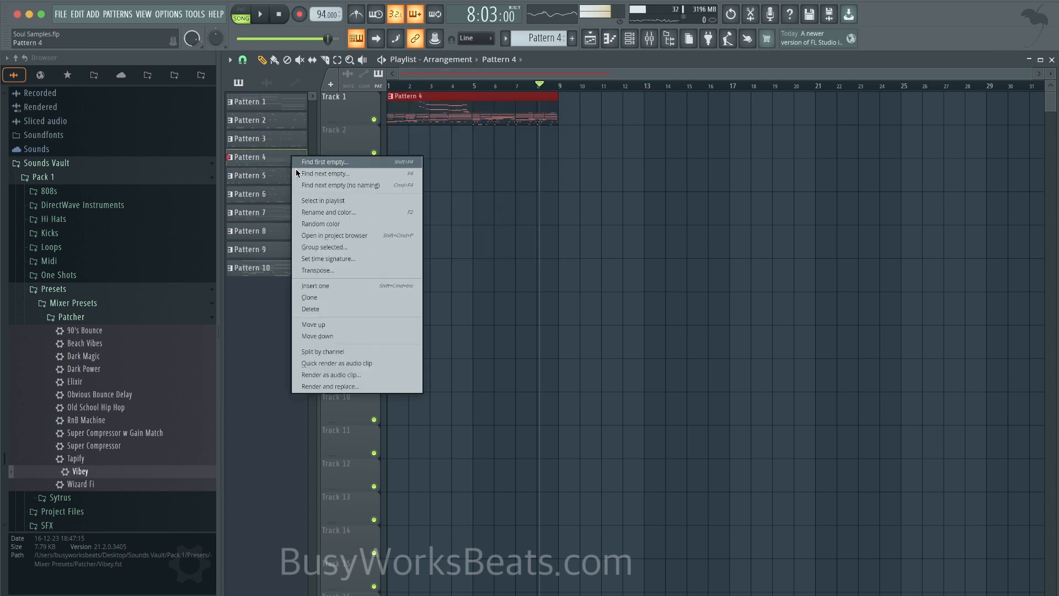
{"action": "left_click", "coordinate": [333, 270]}
{"action": "type", "text": "-3"}
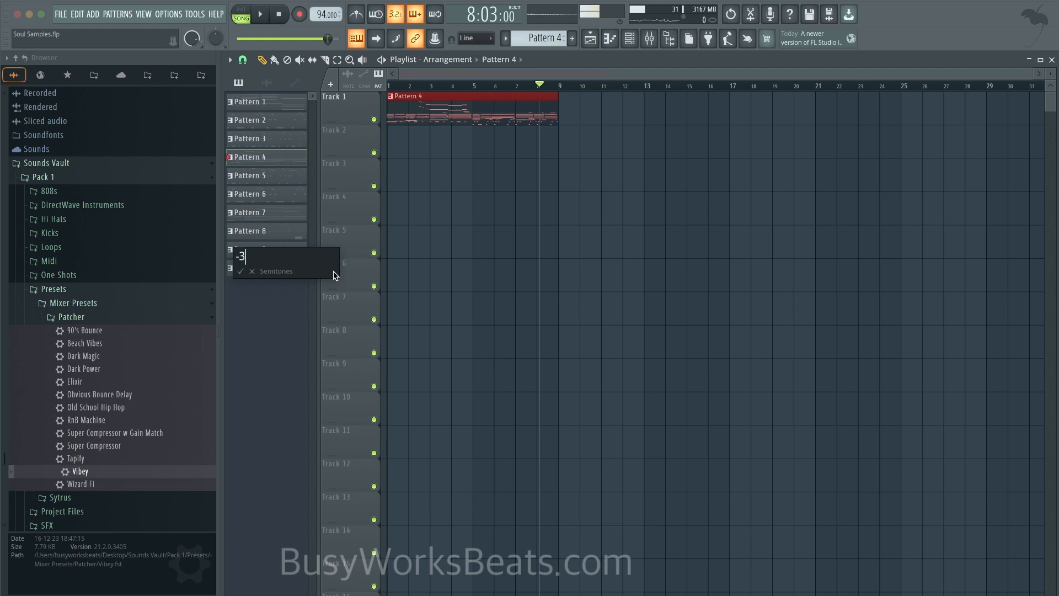
{"action": "key", "text": "Return"}
Play the transposed arrangement and compare it with Insert 2 muted and unmuted.
{"action": "key", "text": "space"}
{"action": "key", "text": "F9"}
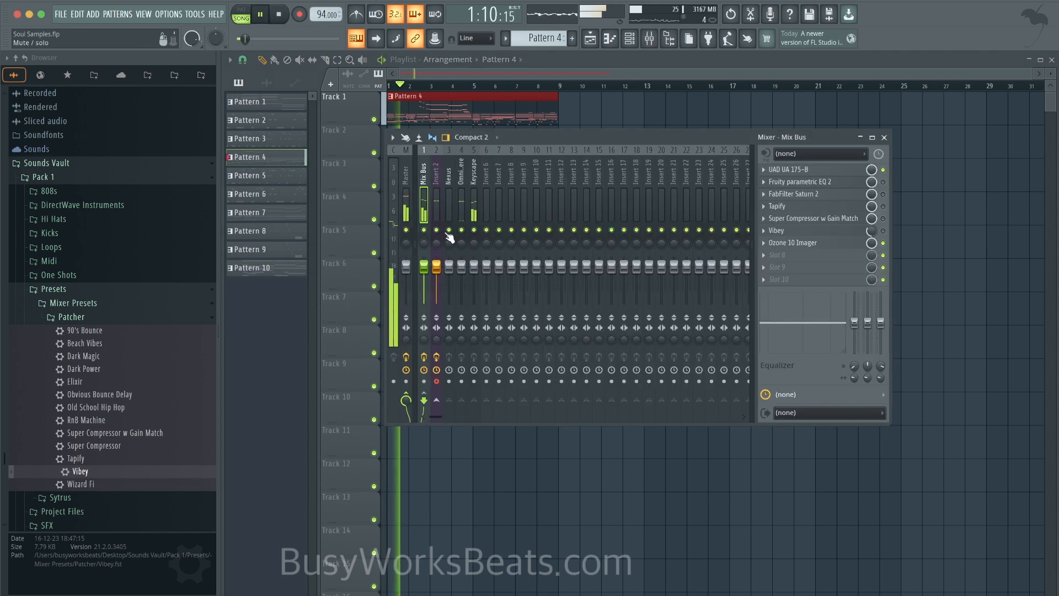
{"action": "left_click", "coordinate": [439, 231]}
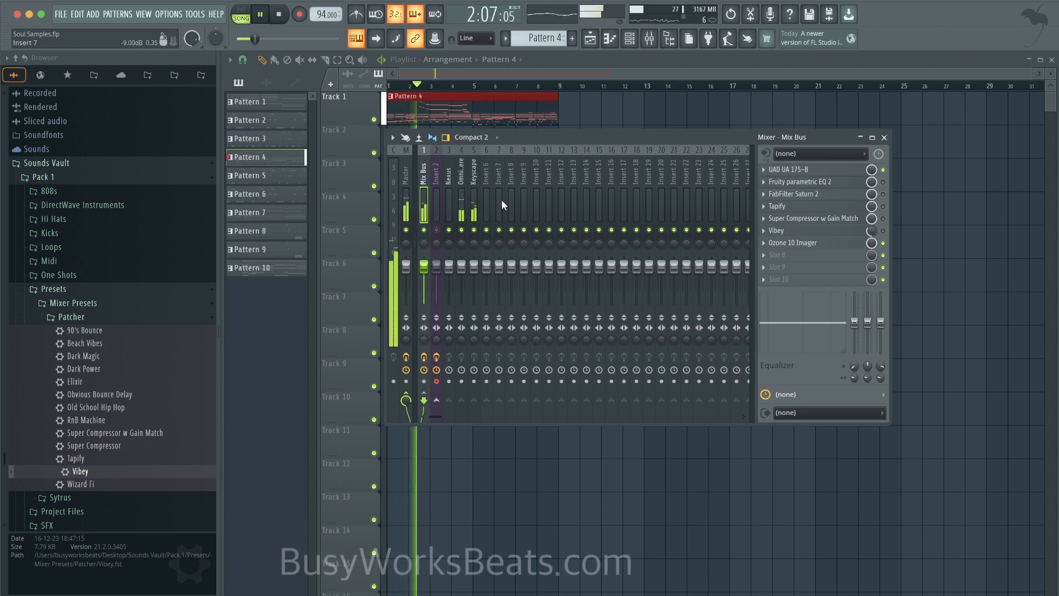
{"action": "left_click", "coordinate": [439, 231]}
{"action": "key", "text": "space"}
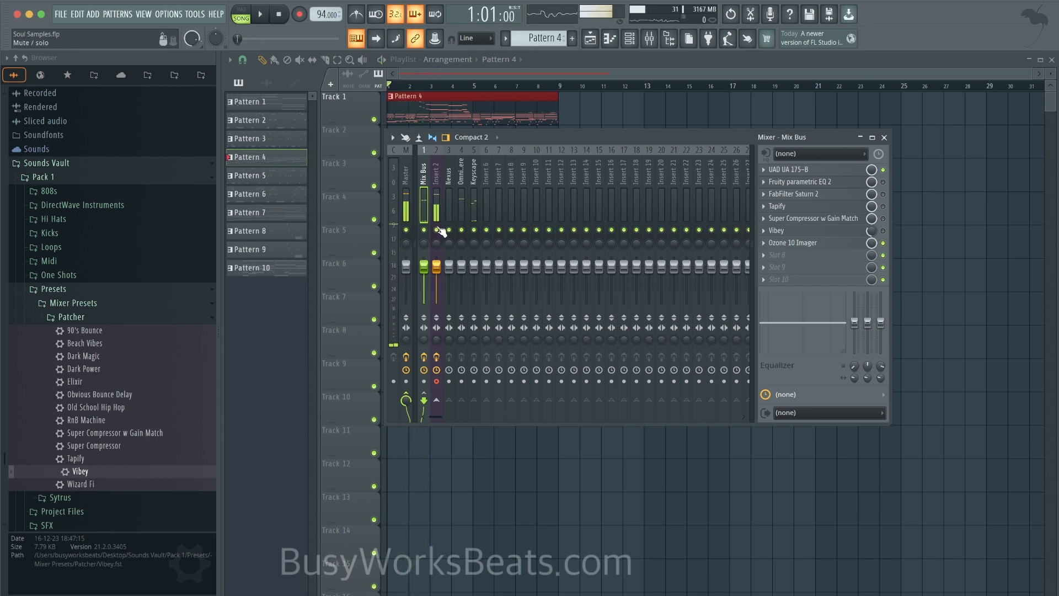
Hide the browser and replay the arrangement, toggling Insert 2 in the mixer.
{"action": "key", "text": "space"}
{"action": "right_click", "coordinate": [599, 121]}
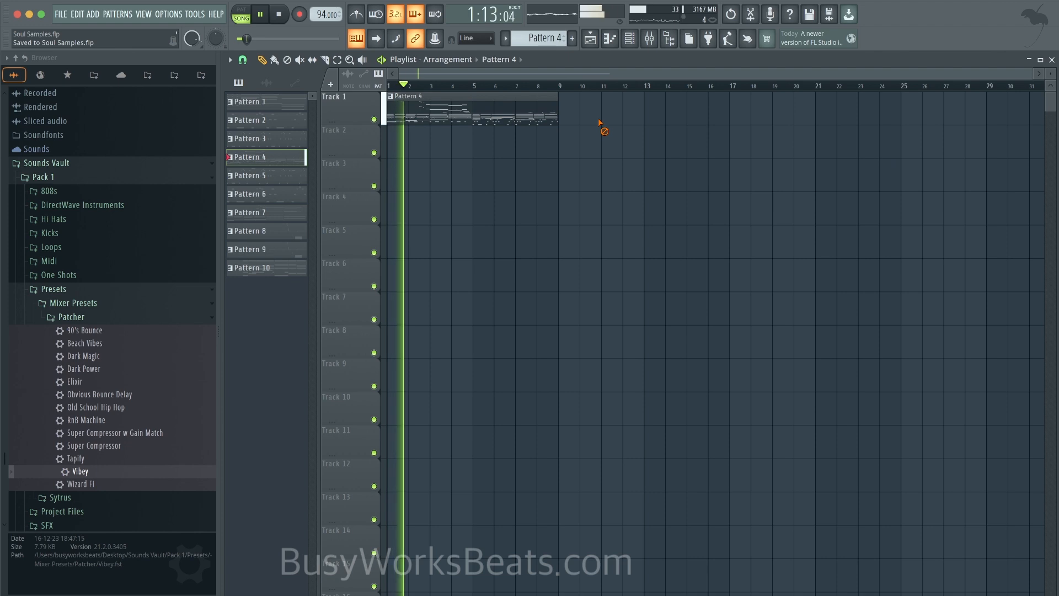
{"action": "key", "text": "alt+F8"}
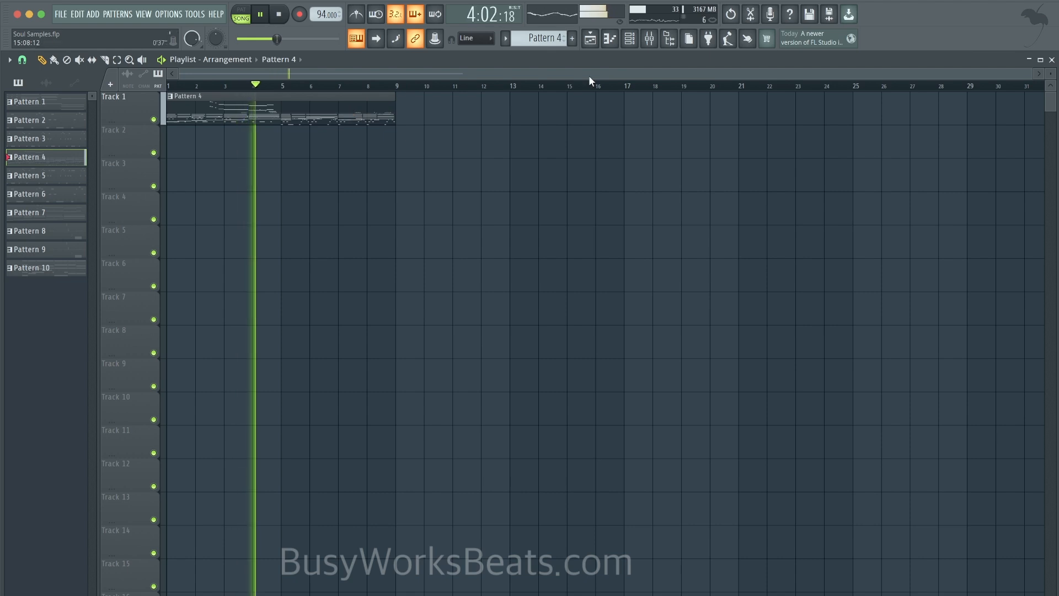
{"action": "left_click", "coordinate": [650, 38]}
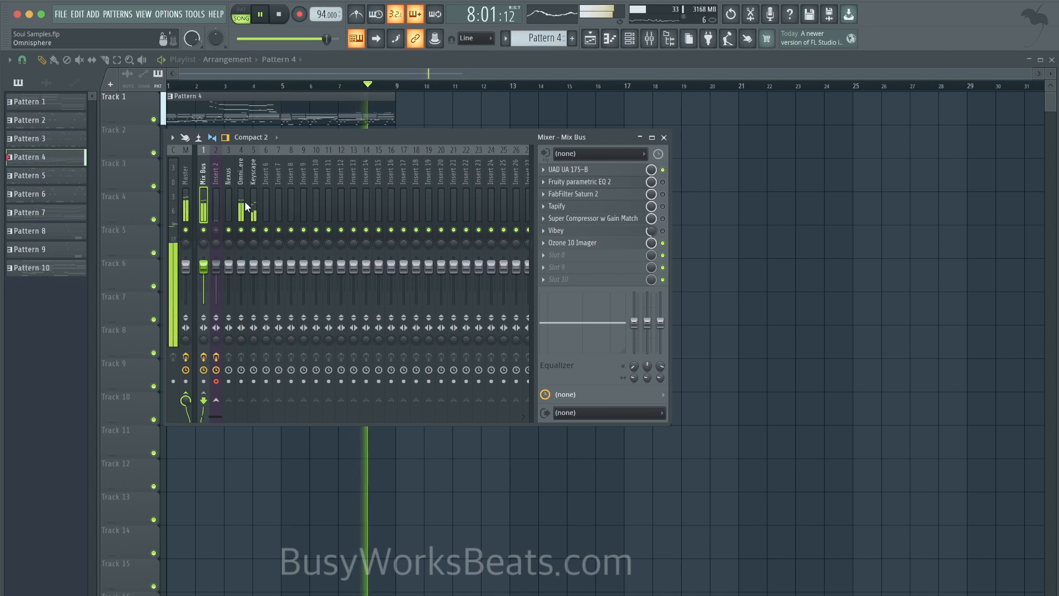
{"action": "left_click", "coordinate": [216, 230]}
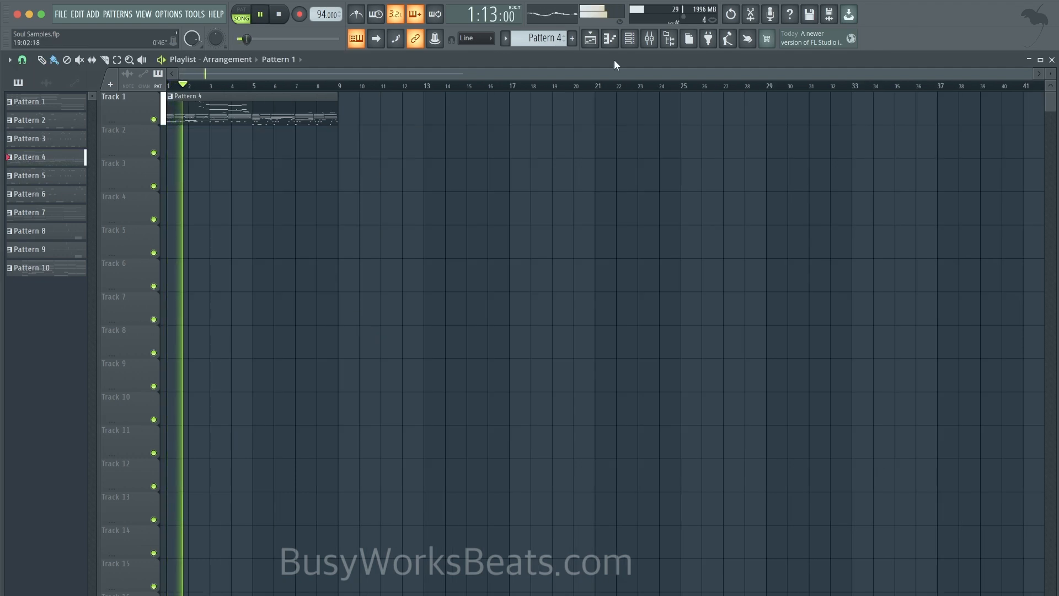
Switch on FabFilter Saturn 2 and Fruity parametric EQ 2 on the Mix Bus.
{"action": "left_click", "coordinate": [649, 38]}
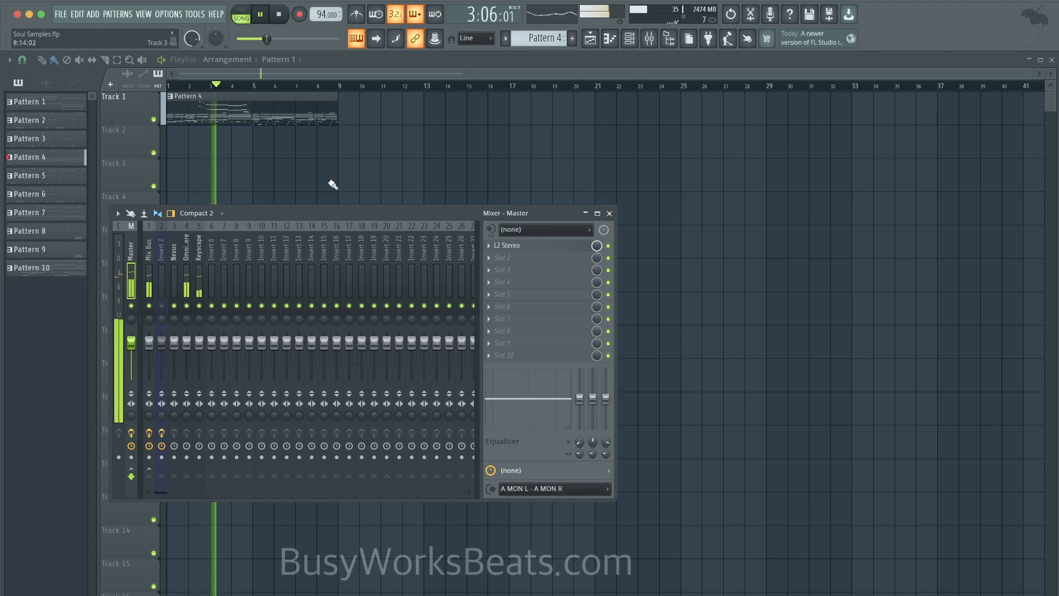
{"action": "left_click", "coordinate": [152, 273]}
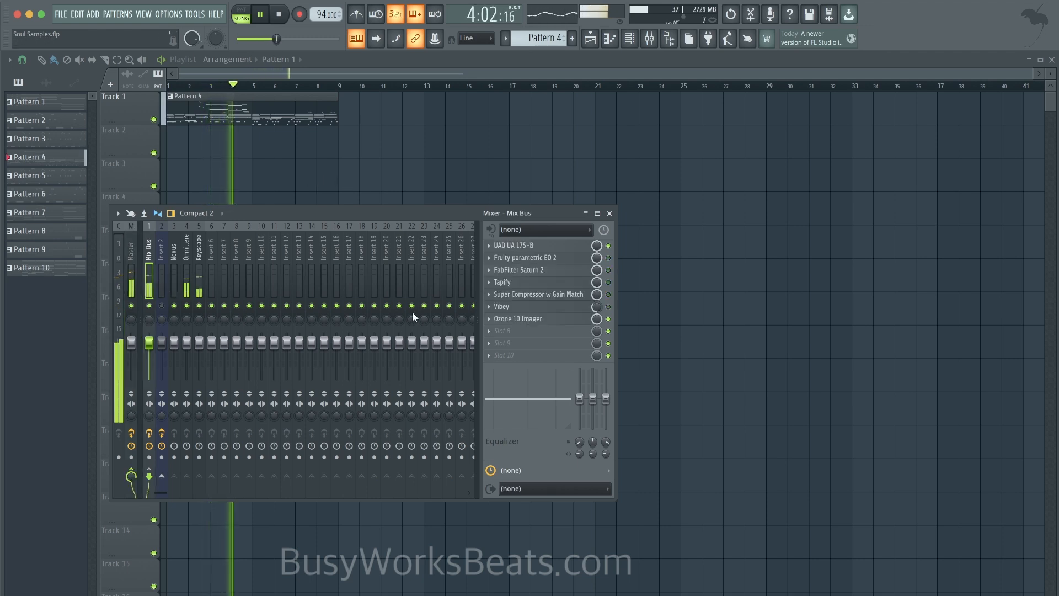
{"action": "left_click", "coordinate": [576, 271]}
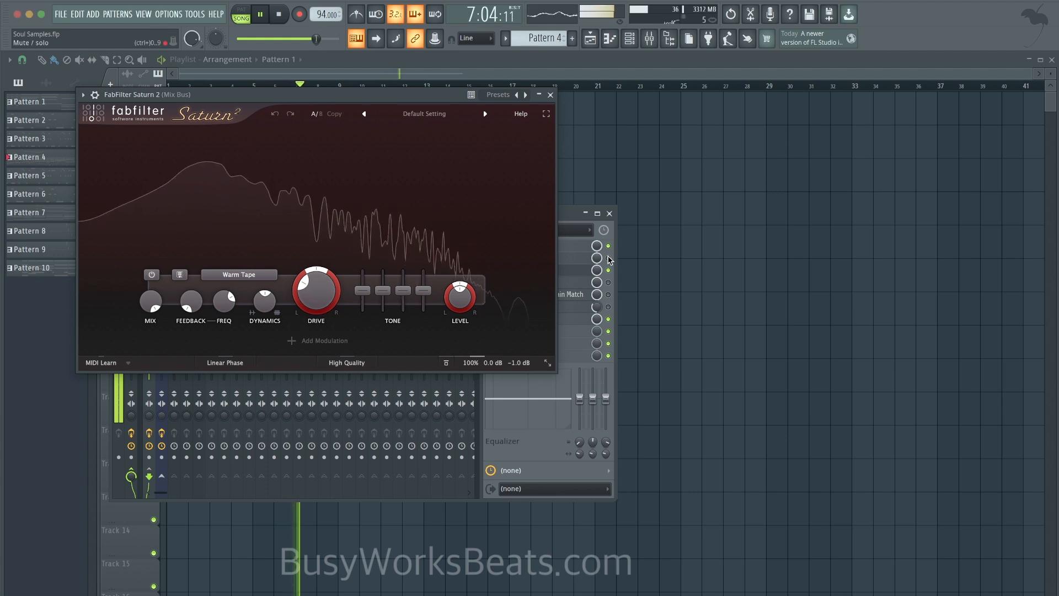
{"action": "left_click", "coordinate": [550, 94]}
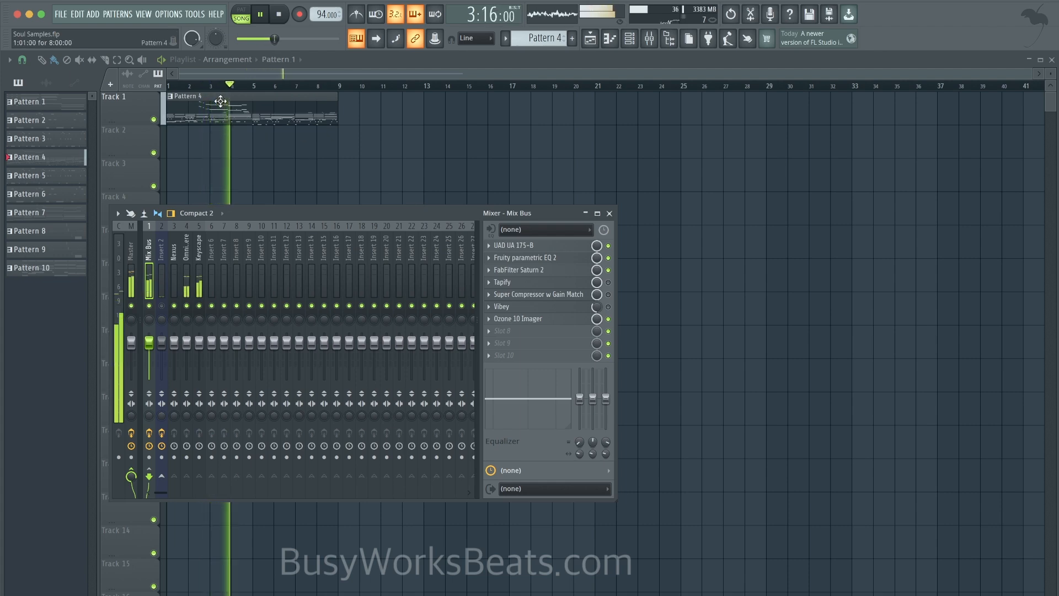
Open the merged clip in the piano roll, view the Omnisphere and Keyscape notes, and stop playback.
{"action": "double_click", "coordinate": [221, 101]}
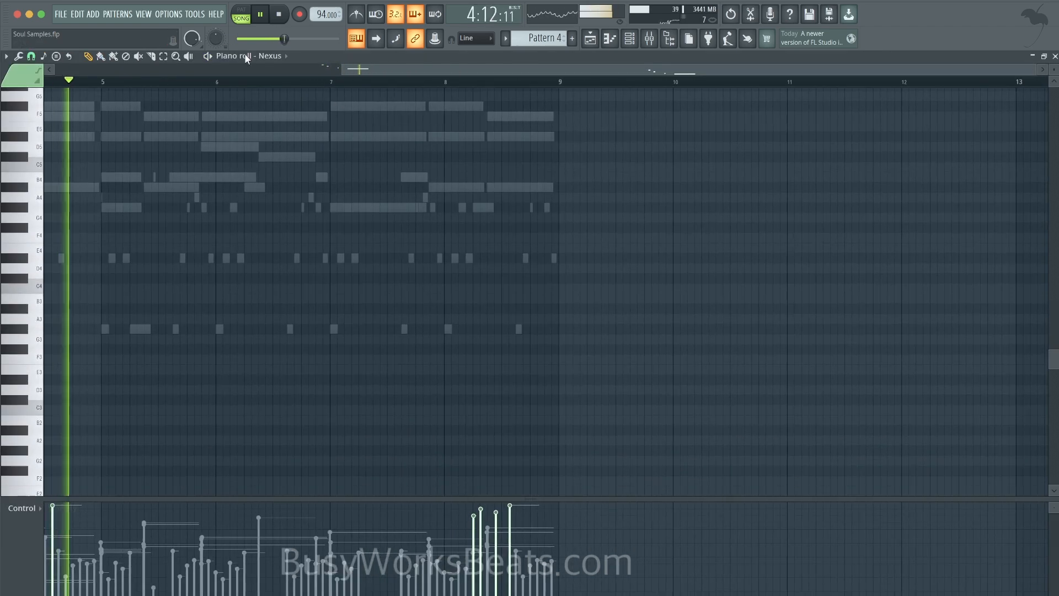
{"action": "left_click", "coordinate": [257, 57]}
{"action": "left_click", "coordinate": [286, 203]}
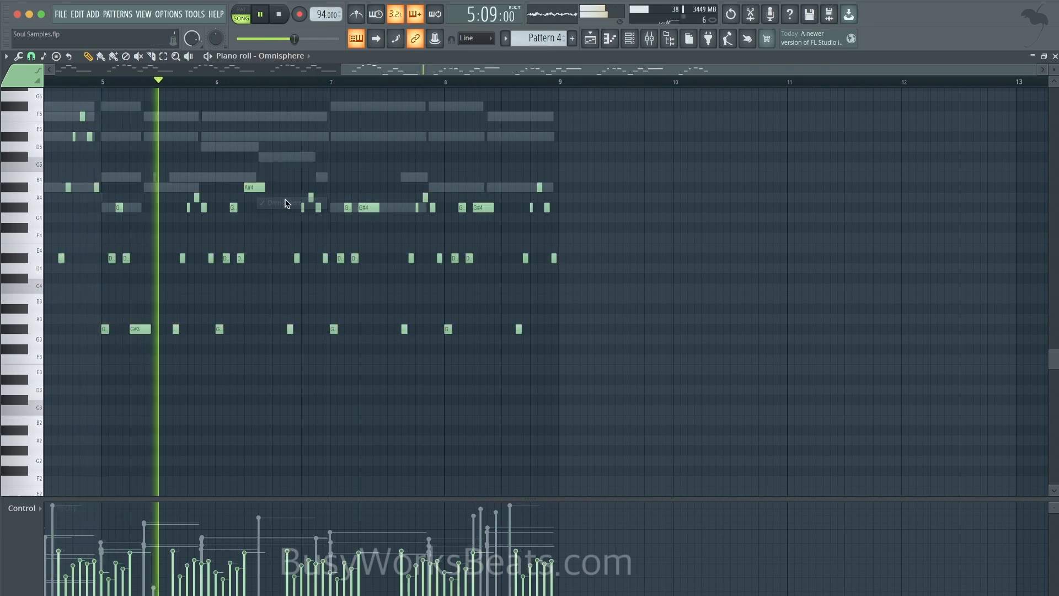
{"action": "left_click", "coordinate": [257, 57]}
{"action": "left_click", "coordinate": [288, 215]}
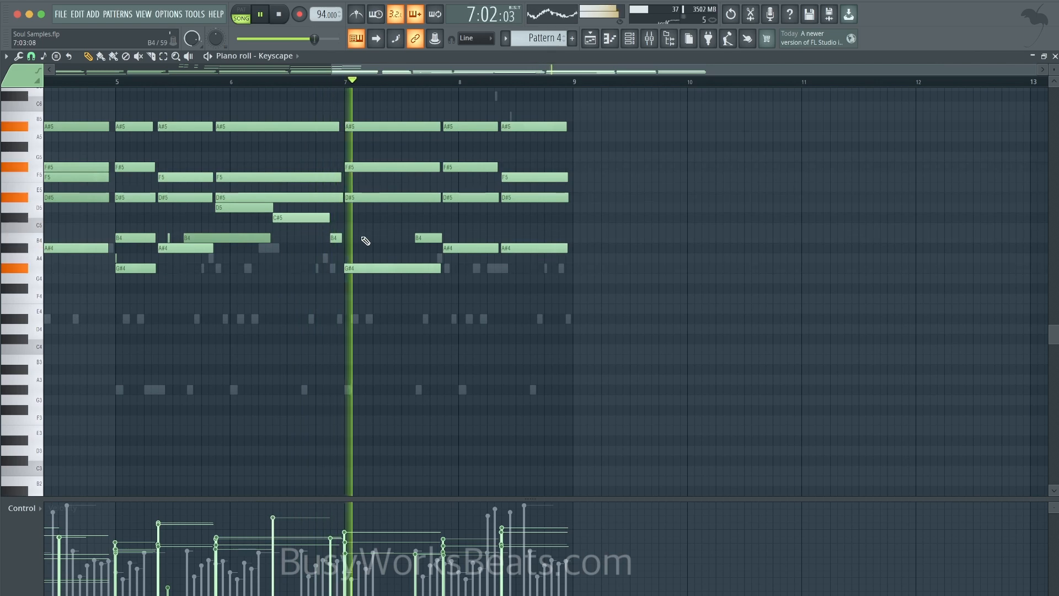
{"action": "key", "text": "space"}
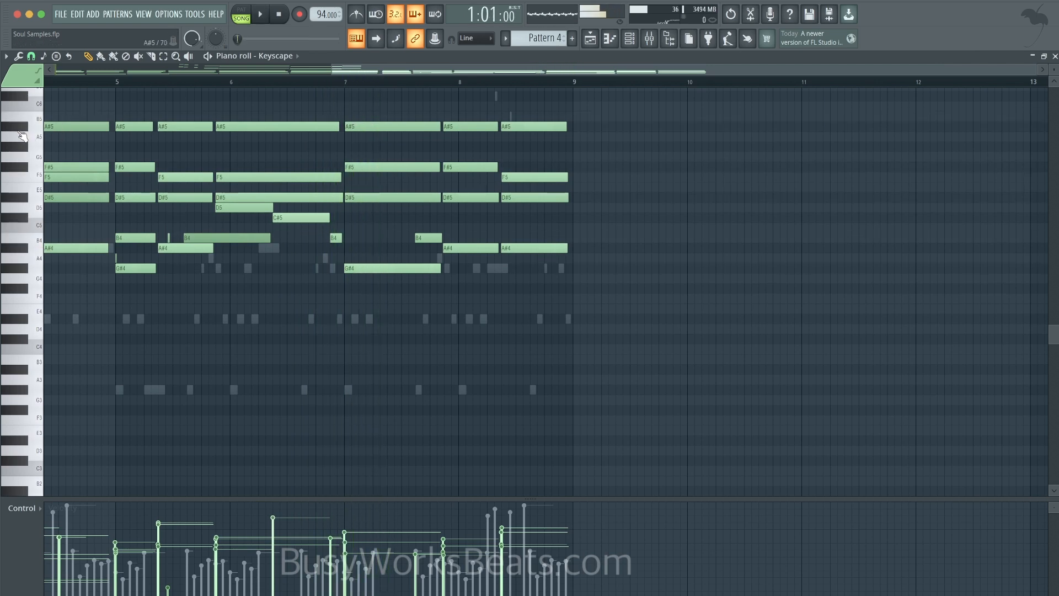
{"action": "key", "text": "alt+F8"}
{"action": "left_click", "coordinate": [672, 43]}
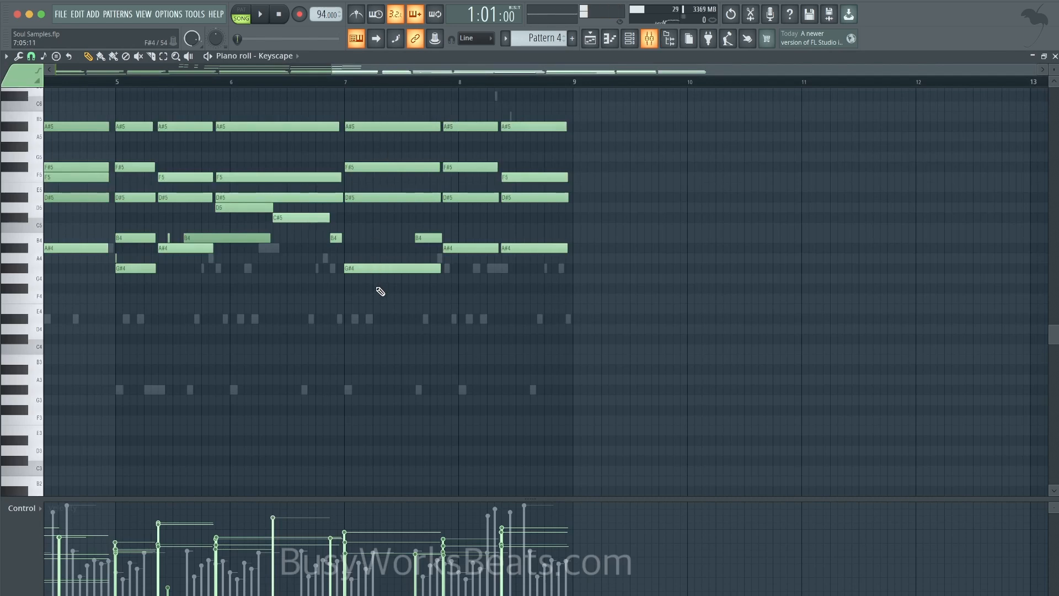
Lower the F#5, D#5 and G#4 Keyscape notes starting at bar 7 by one semitone, playing from late bar 6.
{"action": "left_click_drag", "start_coordinate": [386, 298], "coordinate": [383, 146]}
{"action": "left_click", "coordinate": [314, 83]}
{"action": "key", "text": "space"}
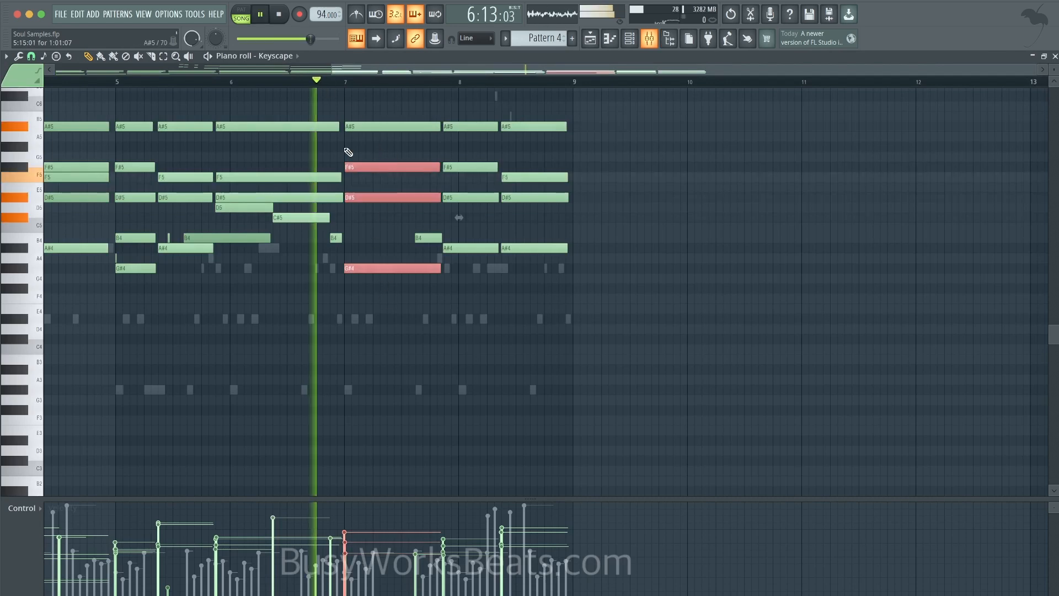
{"action": "key", "text": "shift+Down"}
{"action": "key", "text": "space"}
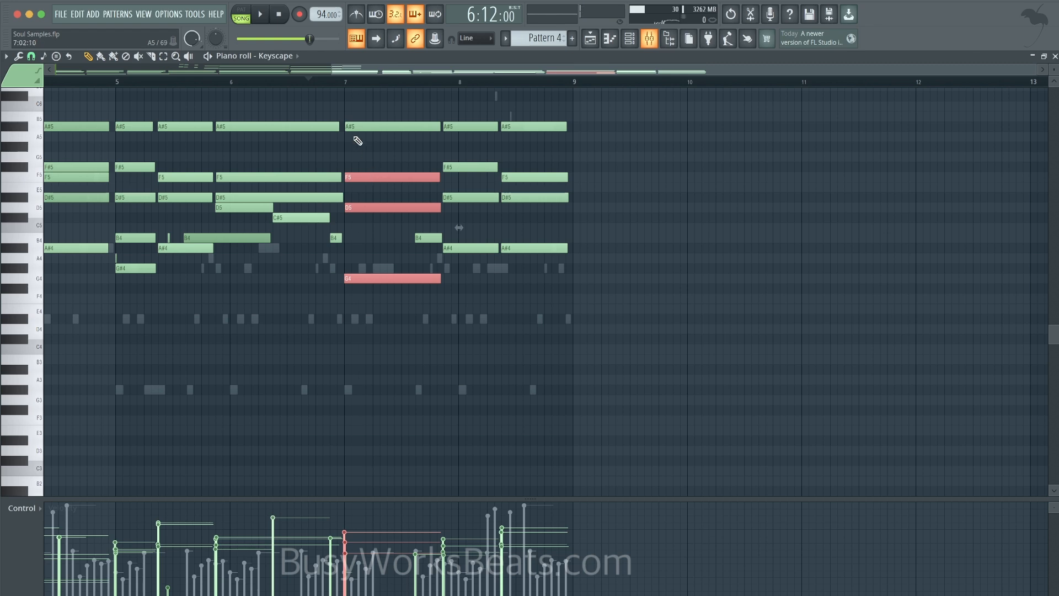
Replay the edited Keyscape chord around bar 7 and return to the playlist.
{"action": "key", "text": "space"}
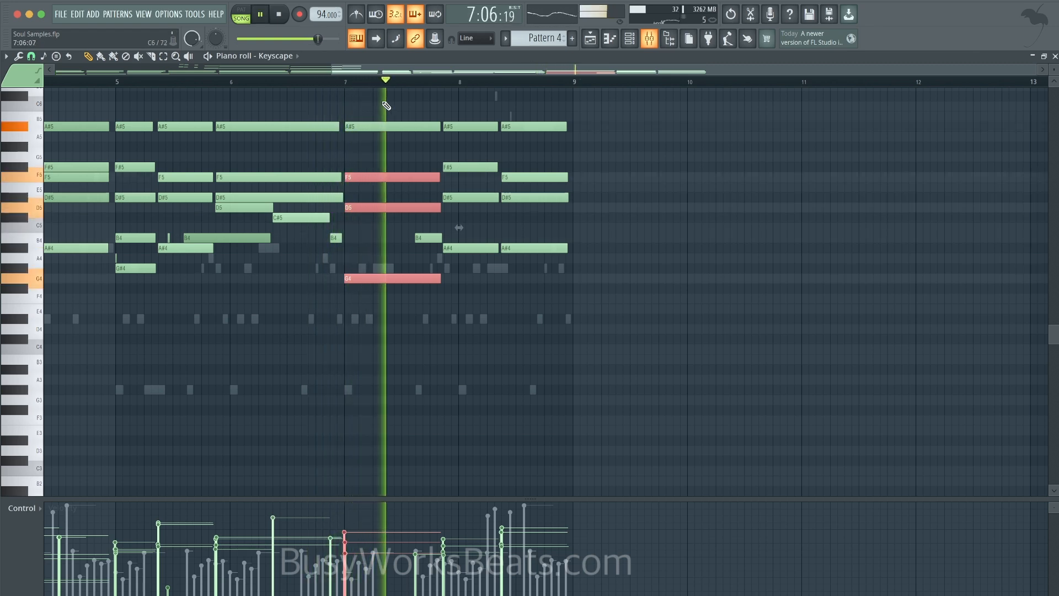
{"action": "key", "text": "space"}
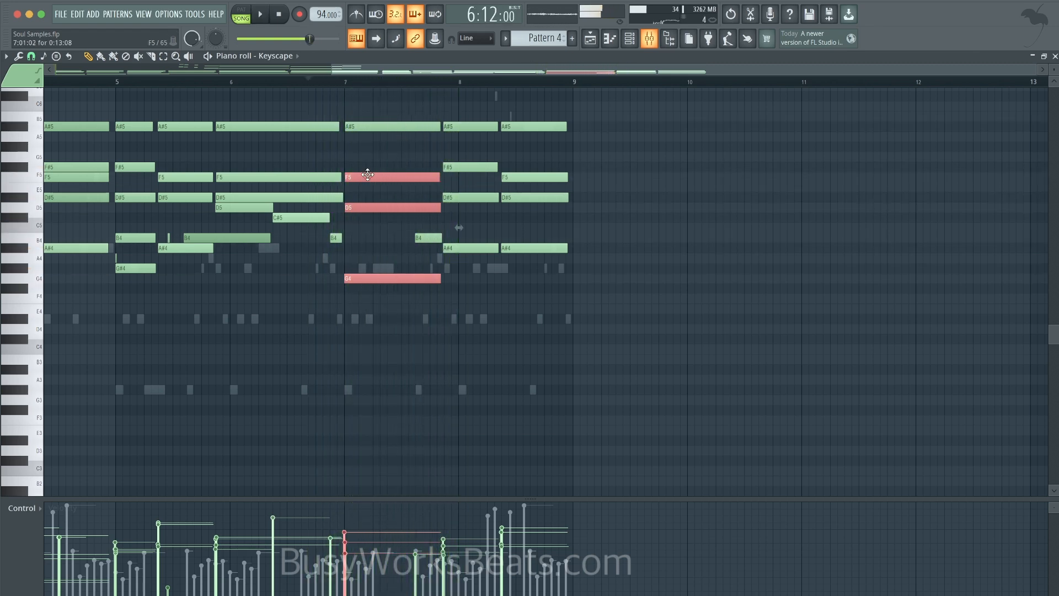
{"action": "key", "text": "space"}
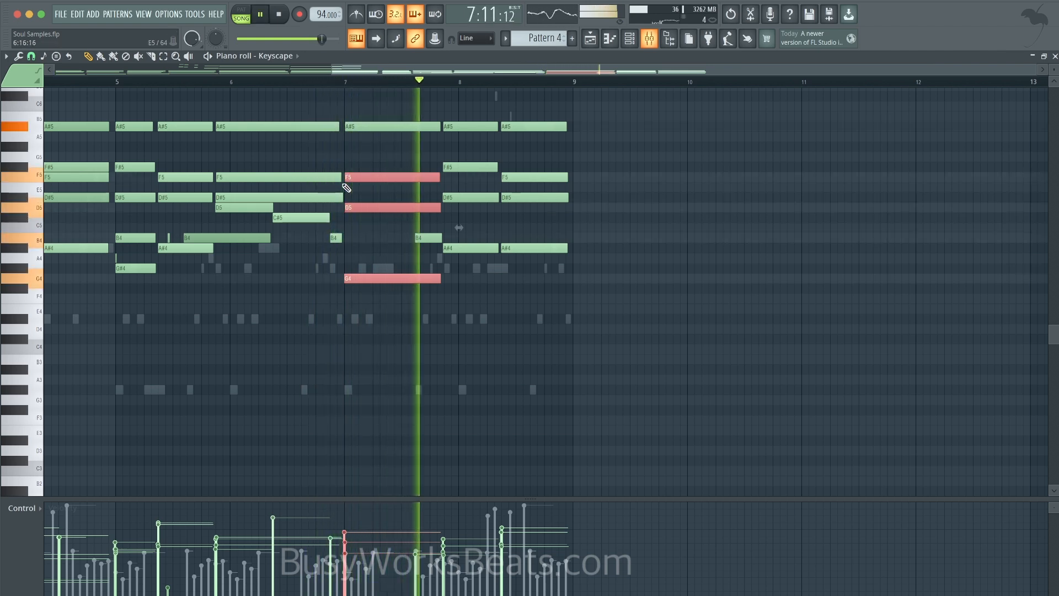
{"action": "left_click", "coordinate": [346, 81]}
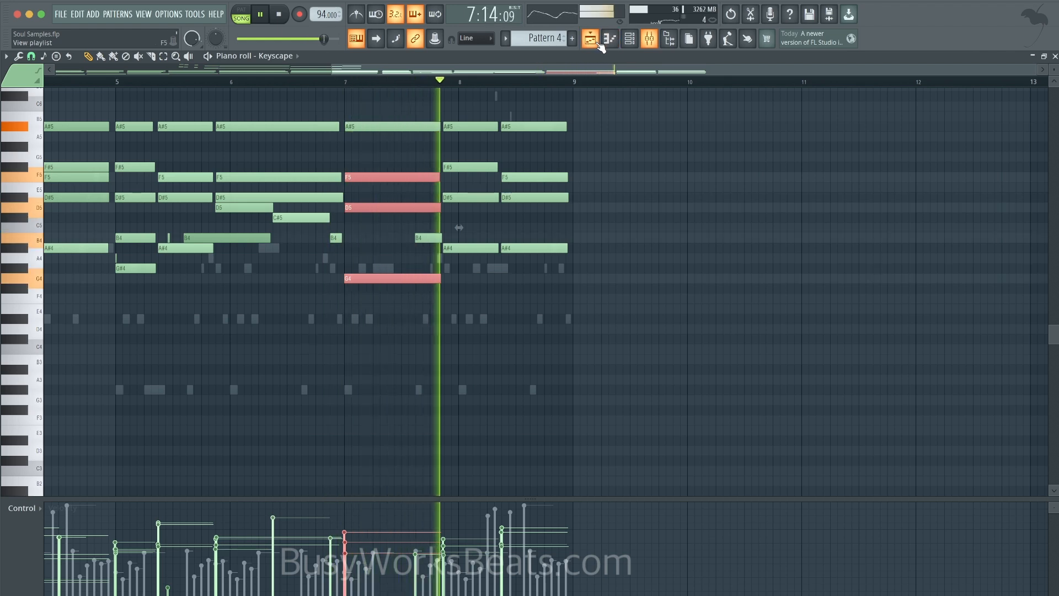
{"action": "left_click", "coordinate": [598, 43]}
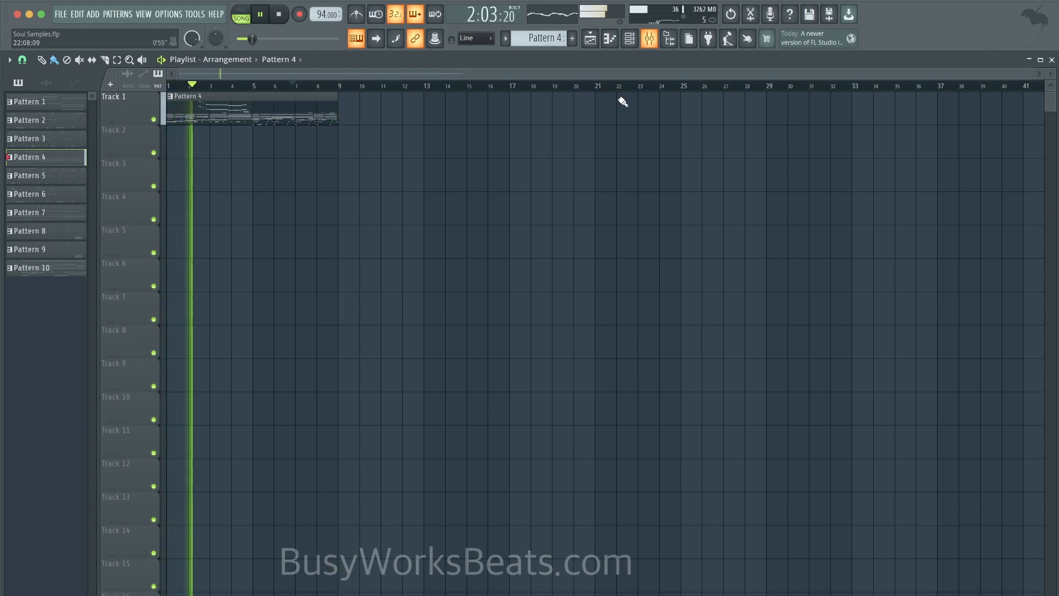
Stop playback and rename mixer Insert 6 as Melody.
{"action": "left_click", "coordinate": [650, 39]}
{"action": "key", "text": "space"}
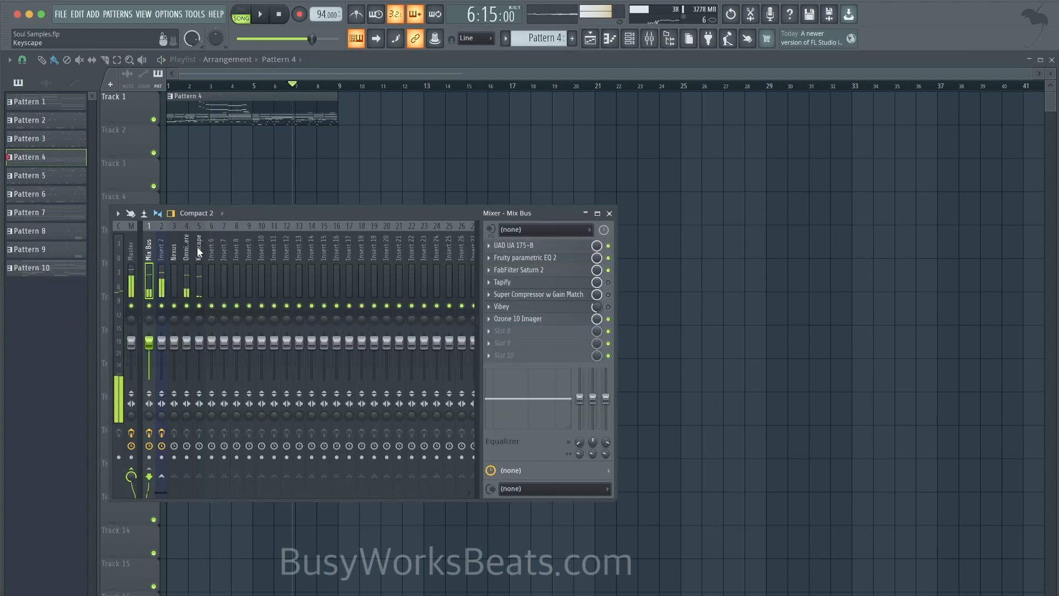
{"action": "left_click", "coordinate": [202, 254]}
{"action": "left_click", "coordinate": [212, 254]}
{"action": "right_click", "coordinate": [214, 253]}
{"action": "left_click", "coordinate": [214, 257]}
{"action": "type", "text": "Melody"}
{"action": "key", "text": "Return"}
Route the Nexus, Omnisphere and Keyscape mixer tracks to the Melody track.
{"action": "left_click_drag", "start_coordinate": [202, 255], "coordinate": [174, 256]}
{"action": "right_click", "coordinate": [212, 478]}
{"action": "left_click", "coordinate": [226, 491]}
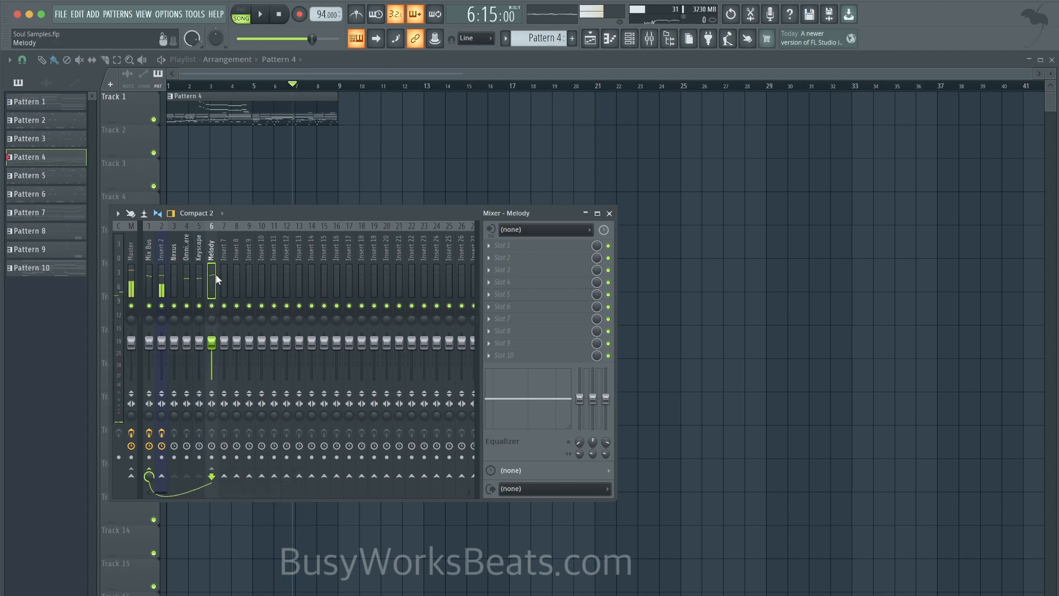
Rename mixer Insert 7 as REVERB and load ValhallaVintageVerb in its first effect slot.
{"action": "left_click", "coordinate": [222, 275]}
{"action": "key", "text": "F2"}
{"action": "type", "text": "REVERB"}
{"action": "key", "text": "Return"}
{"action": "left_click", "coordinate": [490, 252]}
{"action": "mouse_move", "coordinate": [490, 255]}
{"action": "scroll", "coordinate": [385, 219], "scroll_direction": "right", "scroll_amount": 8}
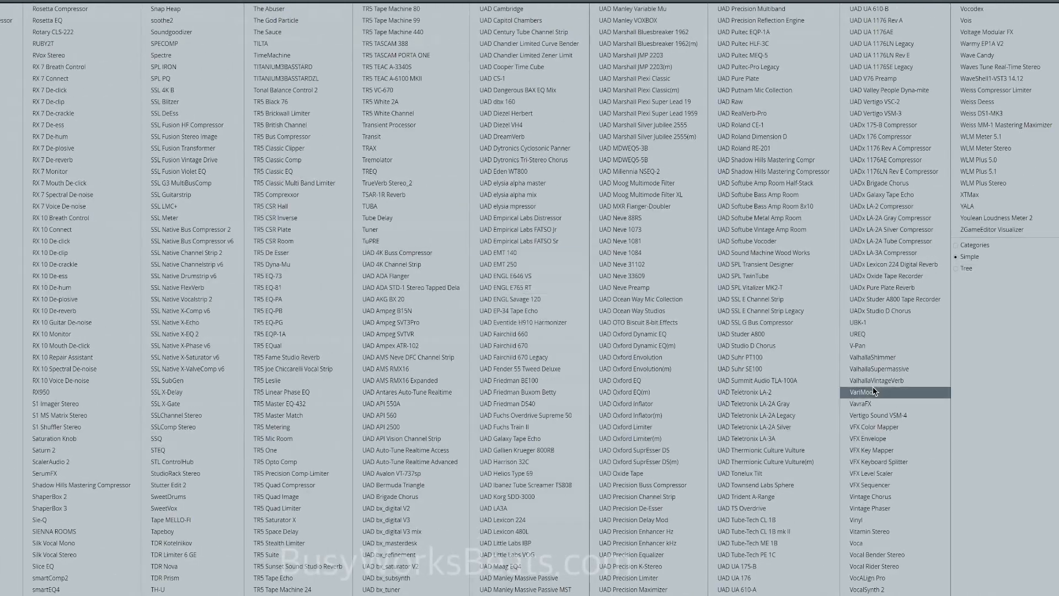
{"action": "left_click", "coordinate": [903, 380]}
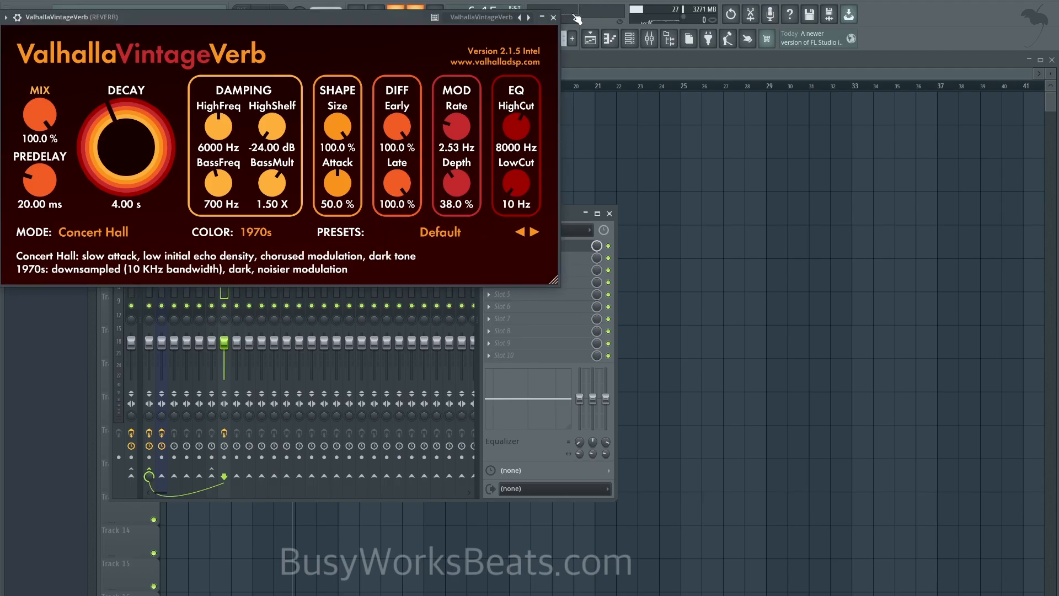
{"action": "left_click", "coordinate": [553, 18]}
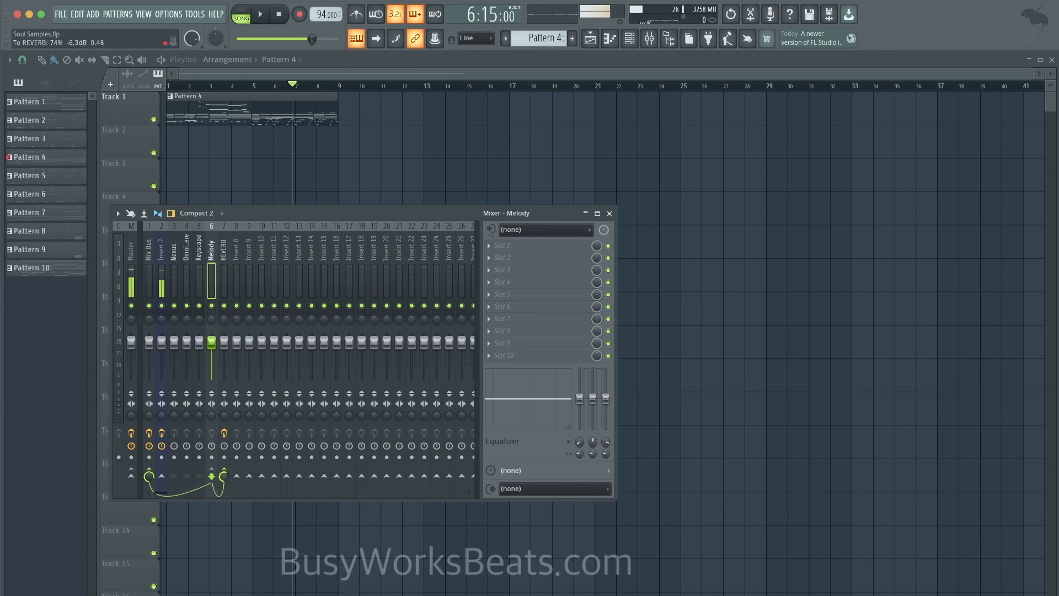
Lower the Melody track's send to REVERB to 47% while comparing playback with Insert 2 muted and unmuted.
{"action": "key", "text": "space"}
{"action": "left_click", "coordinate": [161, 305]}
{"action": "left_click_drag", "start_coordinate": [224, 476], "coordinate": [224, 491]}
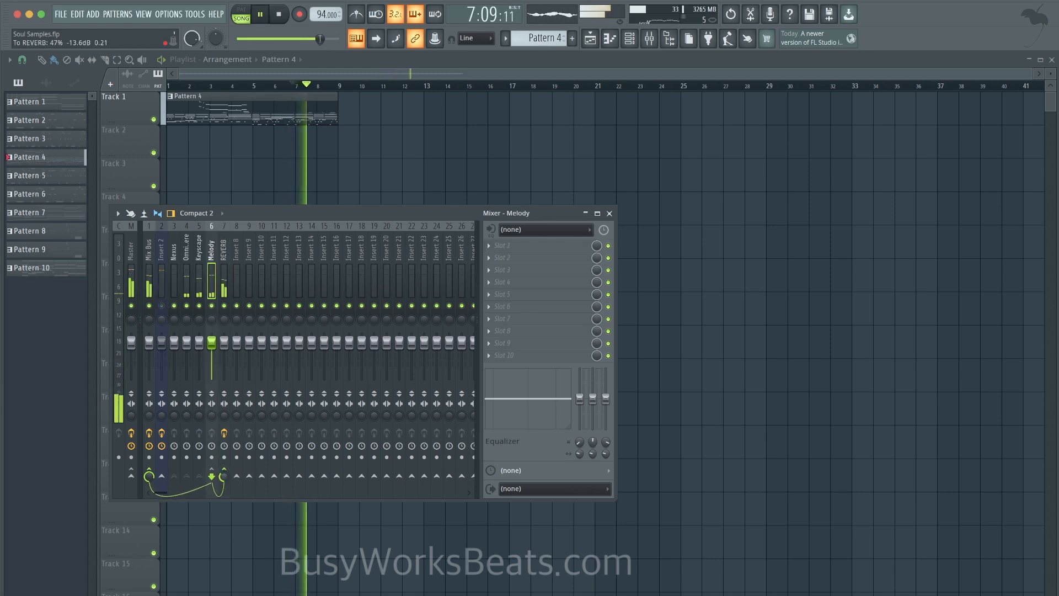
{"action": "left_click", "coordinate": [224, 313]}
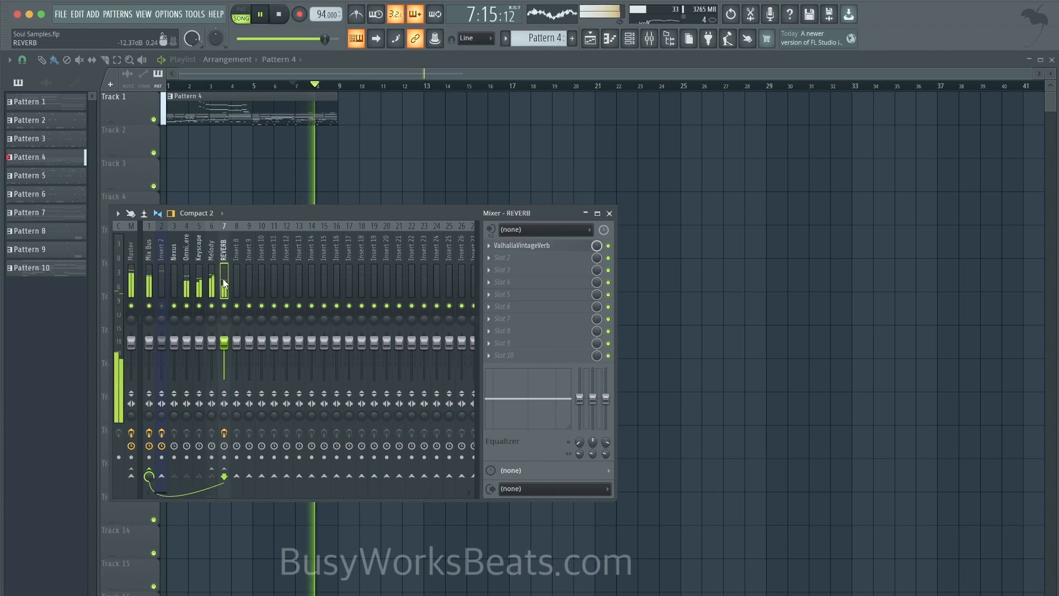
{"action": "left_click", "coordinate": [161, 306]}
{"action": "key", "text": "space"}
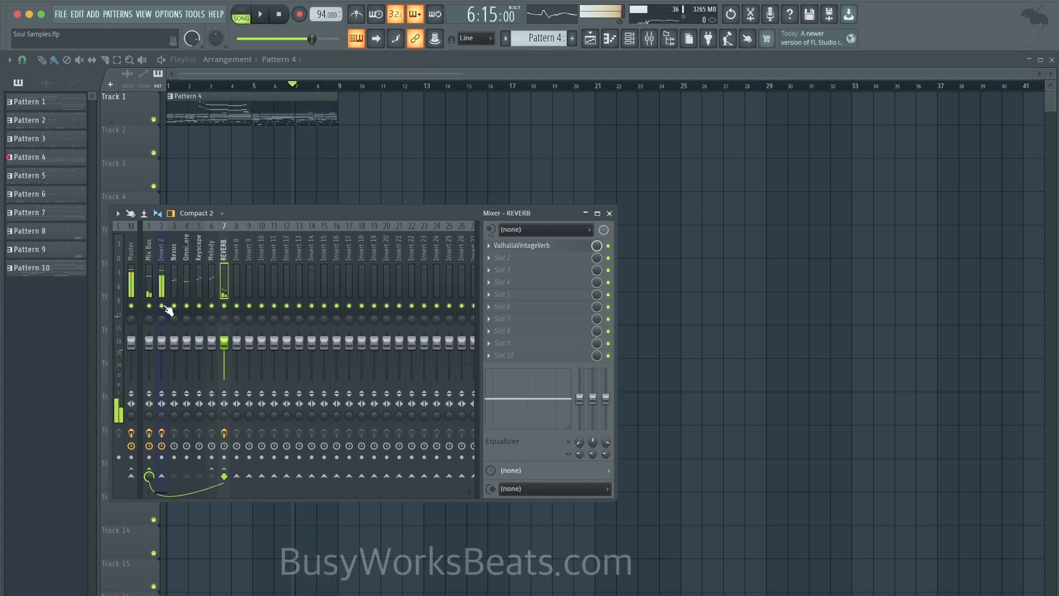
Set the LowCut of ValhallaVintageVerb on the REVERB track to 310 Hz and its decay to 1.37 s during playback.
{"action": "key", "text": "space"}
{"action": "left_click", "coordinate": [521, 245]}
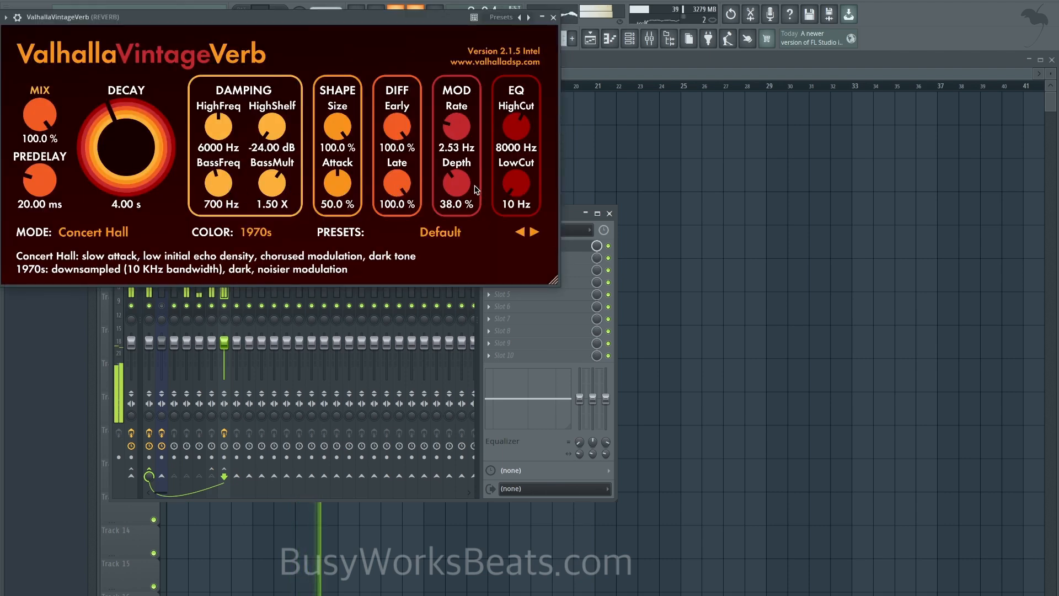
{"action": "left_click_drag", "start_coordinate": [511, 169], "coordinate": [506, 146]}
{"action": "left_click_drag", "start_coordinate": [505, 156], "coordinate": [504, 158]}
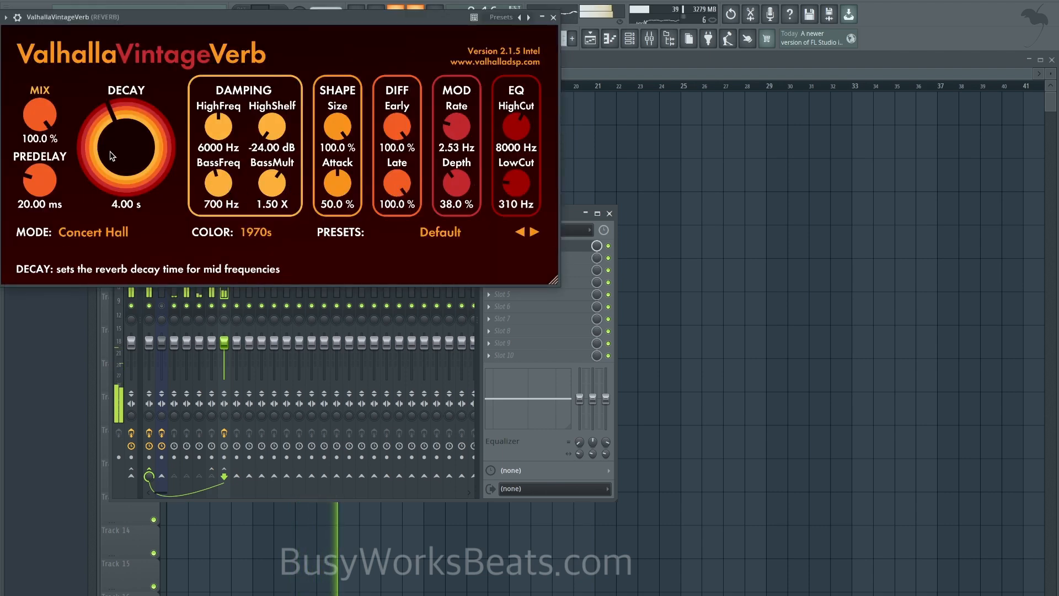
{"action": "left_click_drag", "start_coordinate": [125, 176], "coordinate": [125, 158]}
Switch the reverb mode to Chamber, set the decay to 2.37 s and close the plugin.
{"action": "left_click", "coordinate": [100, 233]}
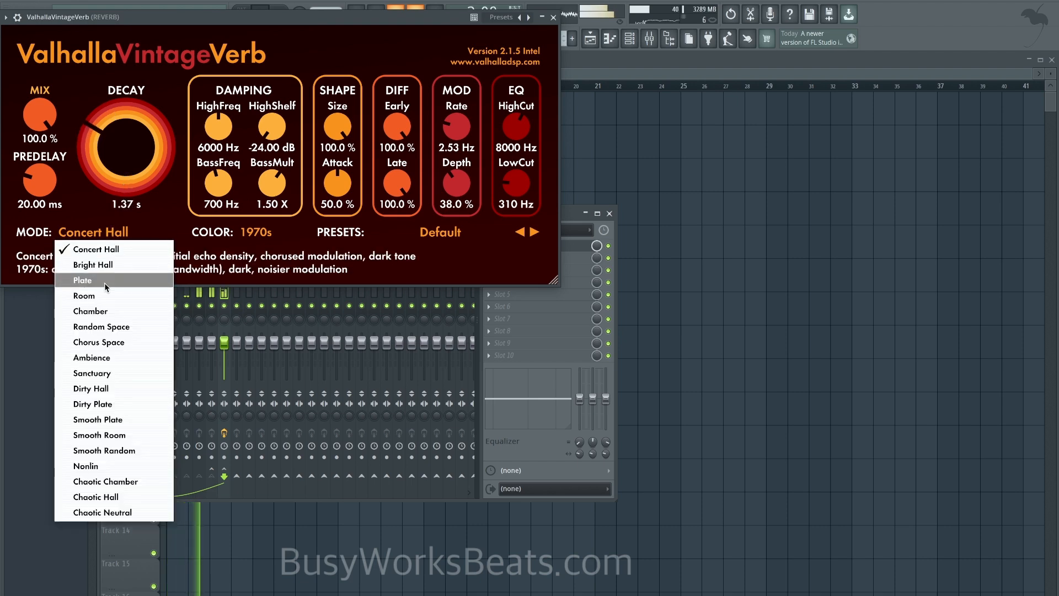
{"action": "left_click", "coordinate": [107, 312]}
{"action": "left_click_drag", "start_coordinate": [144, 148], "coordinate": [139, 145]}
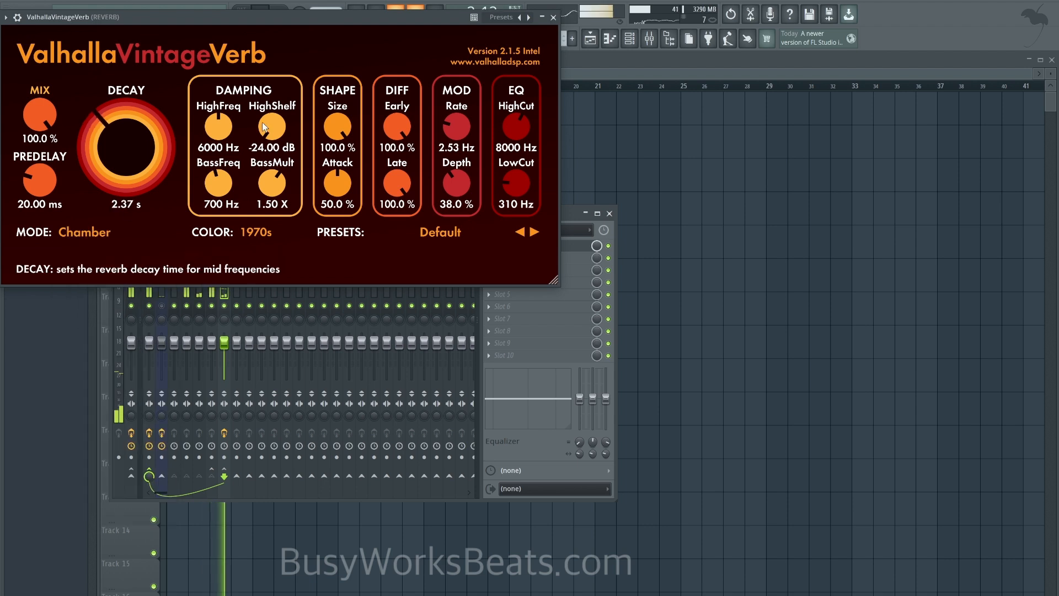
{"action": "left_click", "coordinate": [554, 17]}
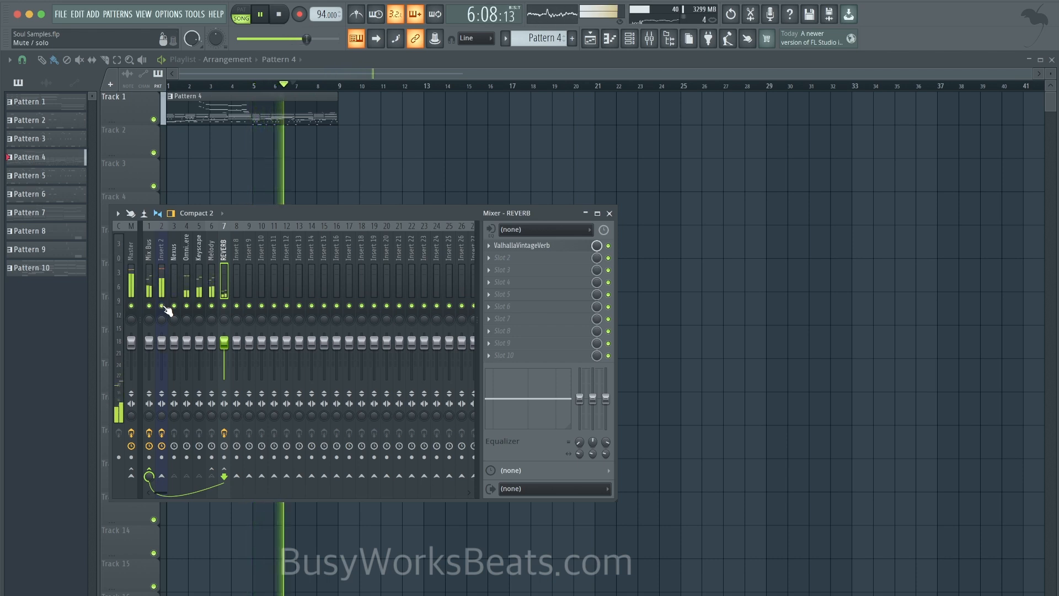
Transpose the Omnisphere notes in bar 7 of Pattern 4 down one semitone in the piano roll.
{"action": "left_click", "coordinate": [153, 279]}
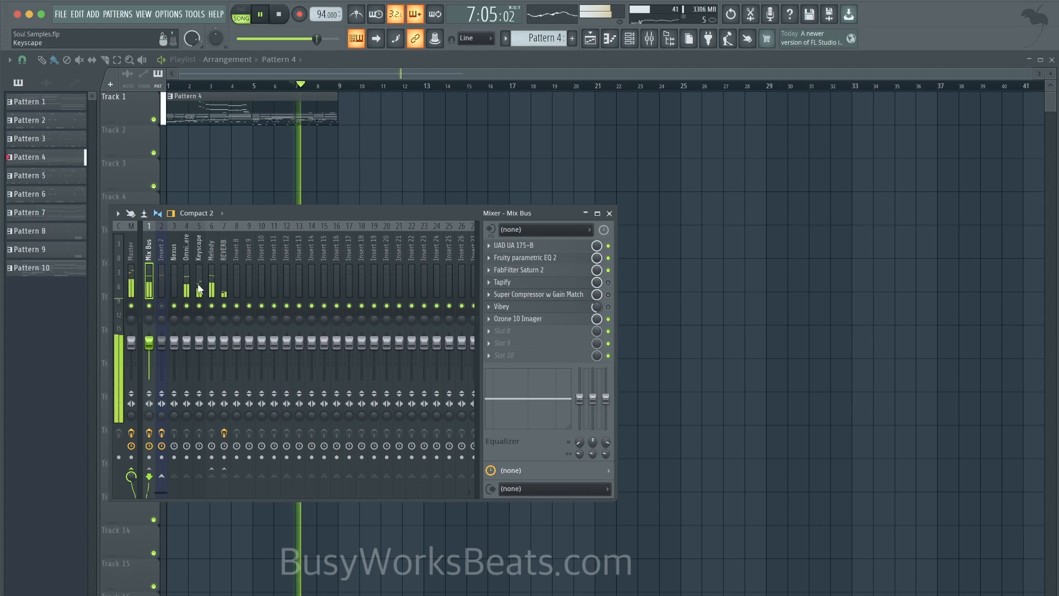
{"action": "key", "text": "F9"}
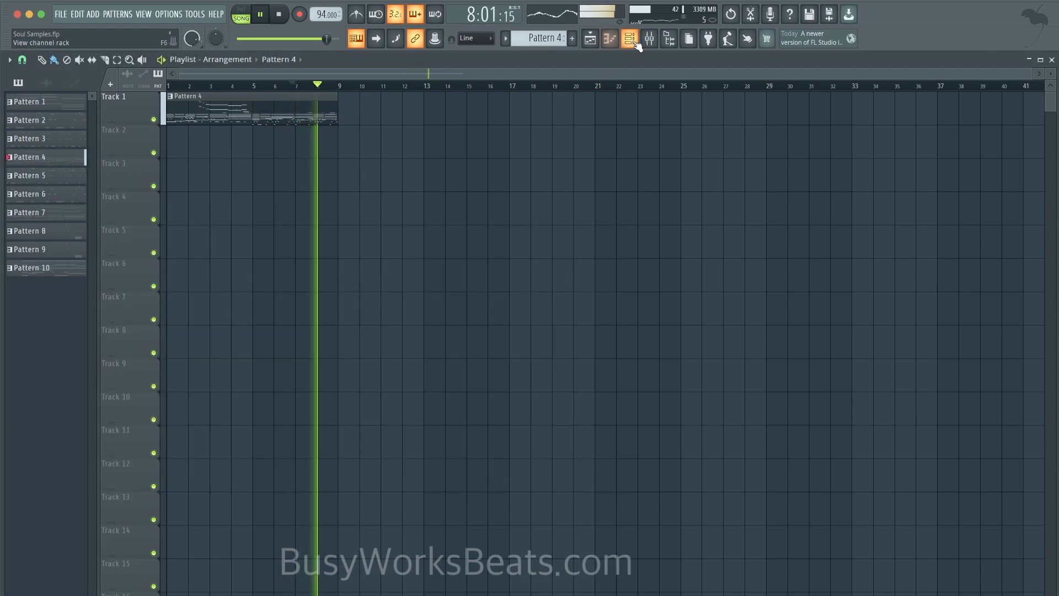
{"action": "key", "text": "F6"}
{"action": "left_click", "coordinate": [350, 212]}
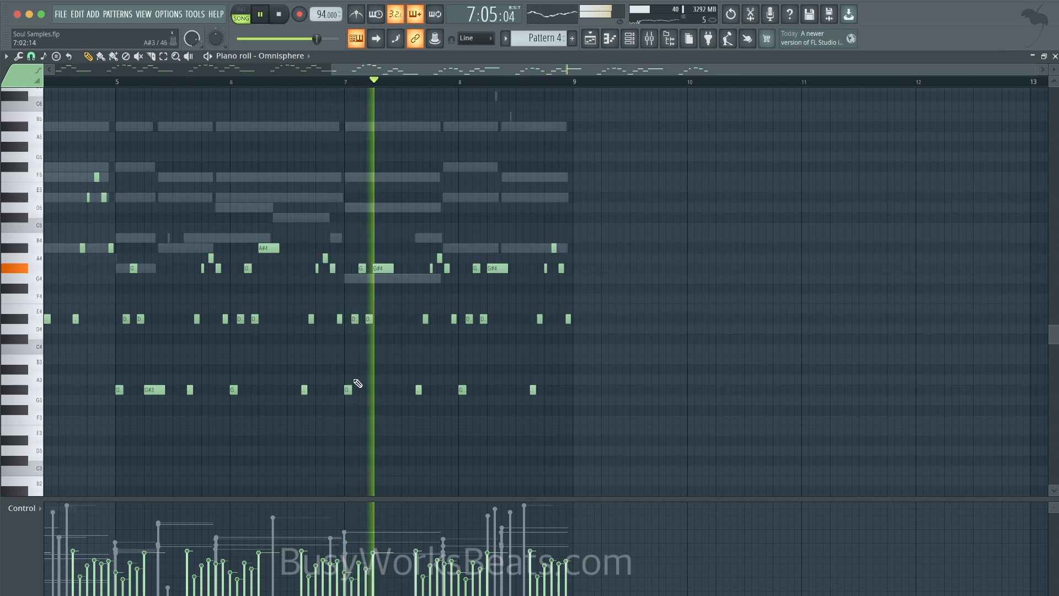
{"action": "left_click_drag", "start_coordinate": [346, 403], "coordinate": [451, 236]}
{"action": "key", "text": "shift+Down"}
{"action": "key", "text": "shift+Down"}
{"action": "key", "text": "shift+Up"}
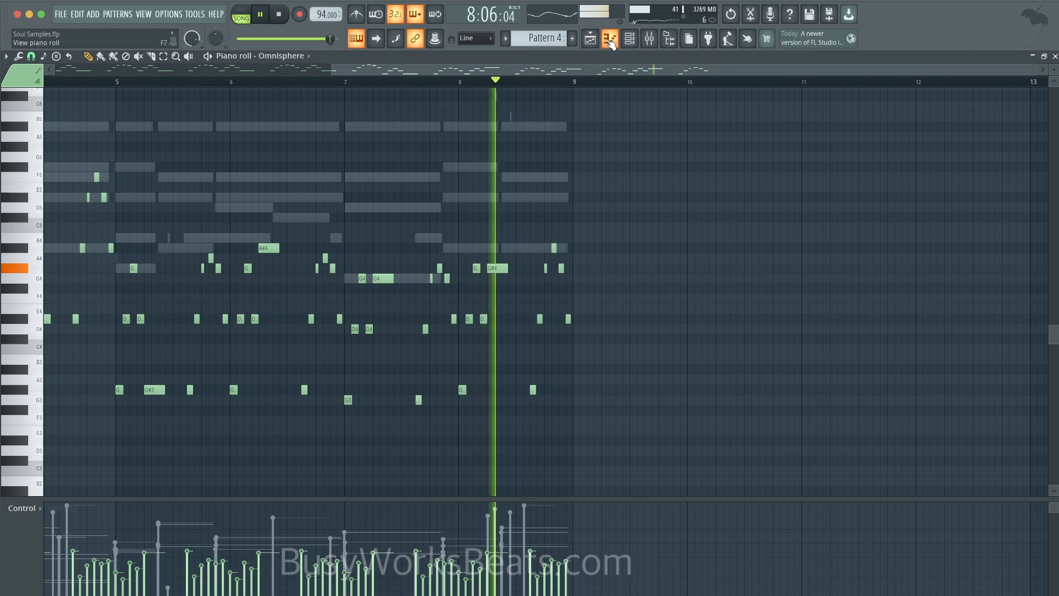
Check the Nexus notes in the piano roll and switch to the Keyscape notes.
{"action": "left_click", "coordinate": [271, 57]}
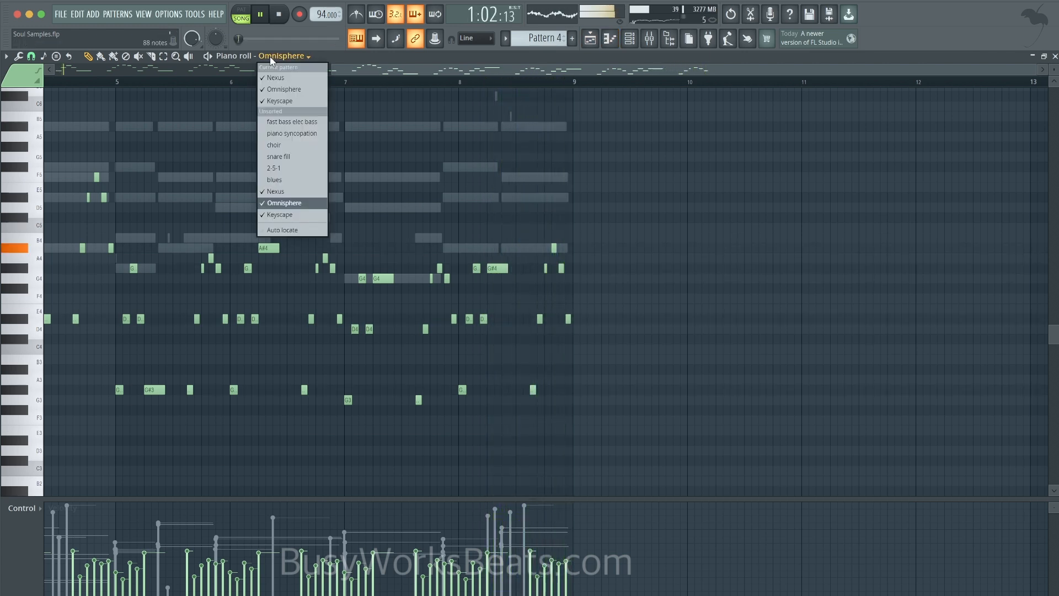
{"action": "left_click", "coordinate": [292, 192]}
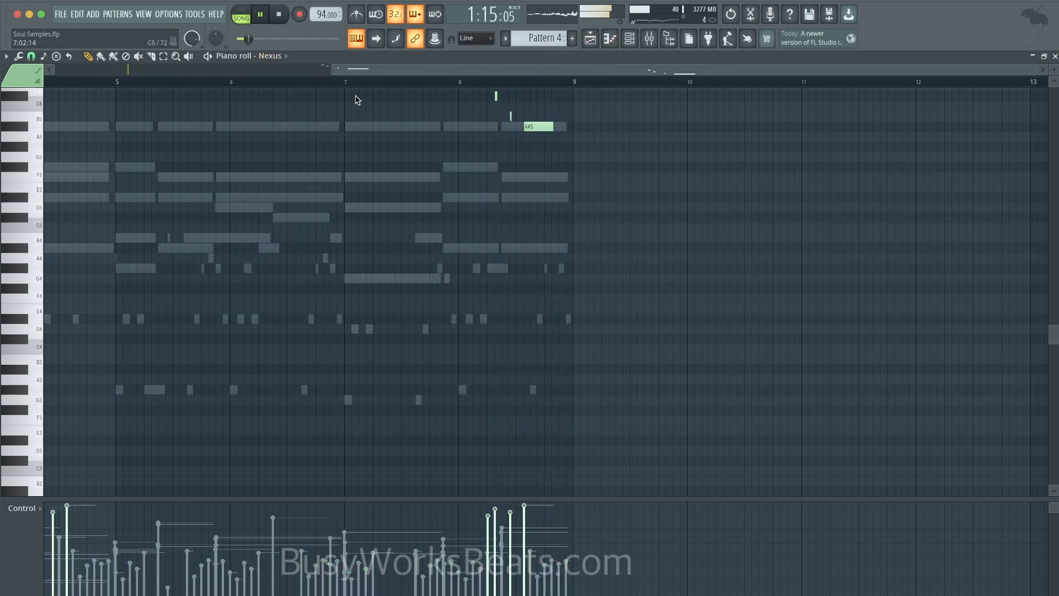
{"action": "left_click", "coordinate": [262, 55]}
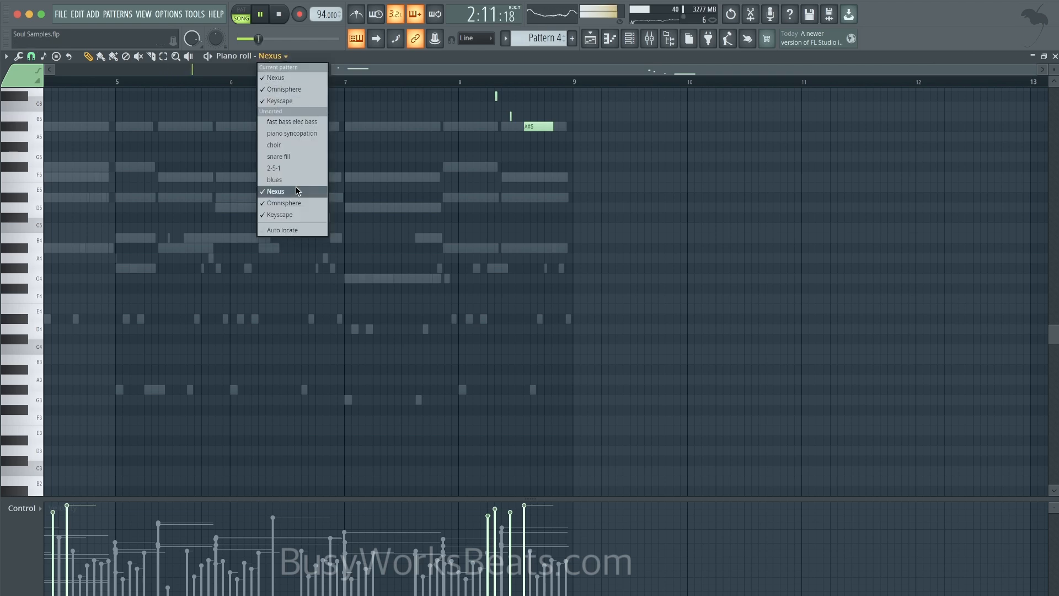
{"action": "left_click", "coordinate": [294, 215]}
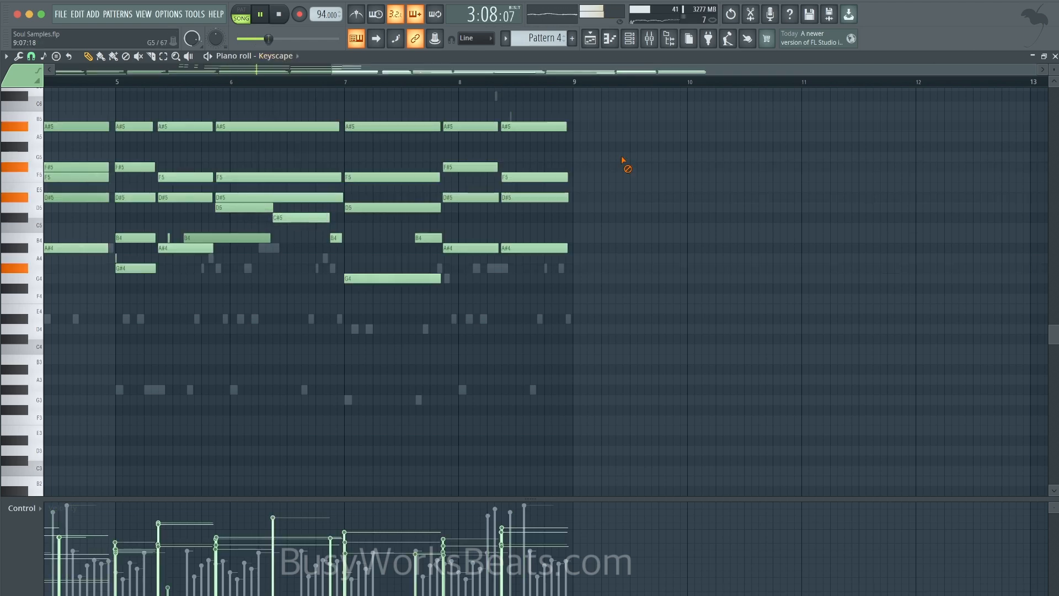
Toggle the mute of mixer Insert 2 while listening and return to the Keyscape piano roll.
{"action": "left_click", "coordinate": [630, 38]}
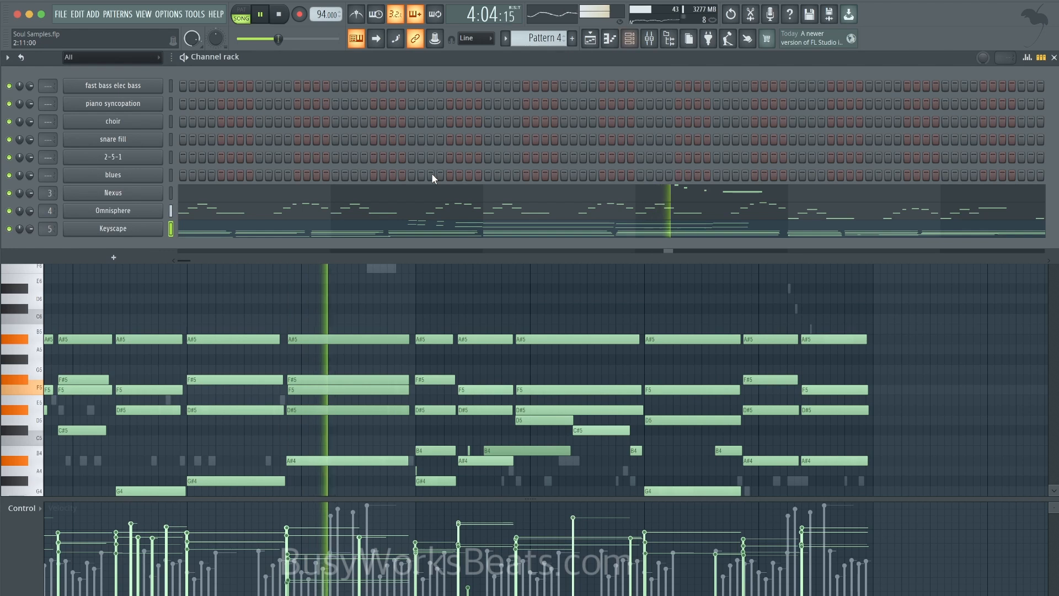
{"action": "left_click", "coordinate": [650, 38]}
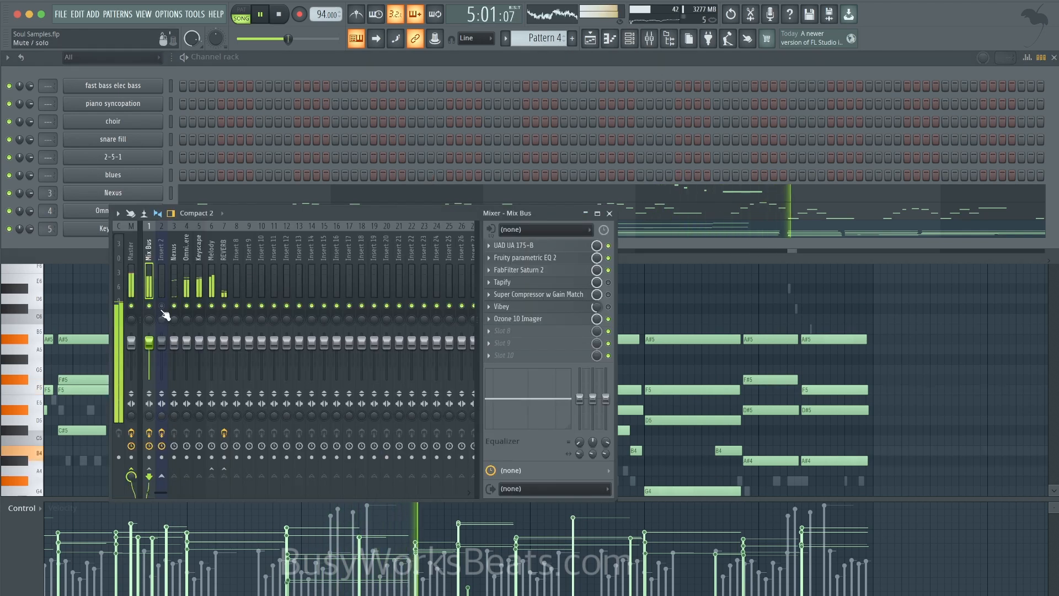
{"action": "left_click", "coordinate": [162, 306]}
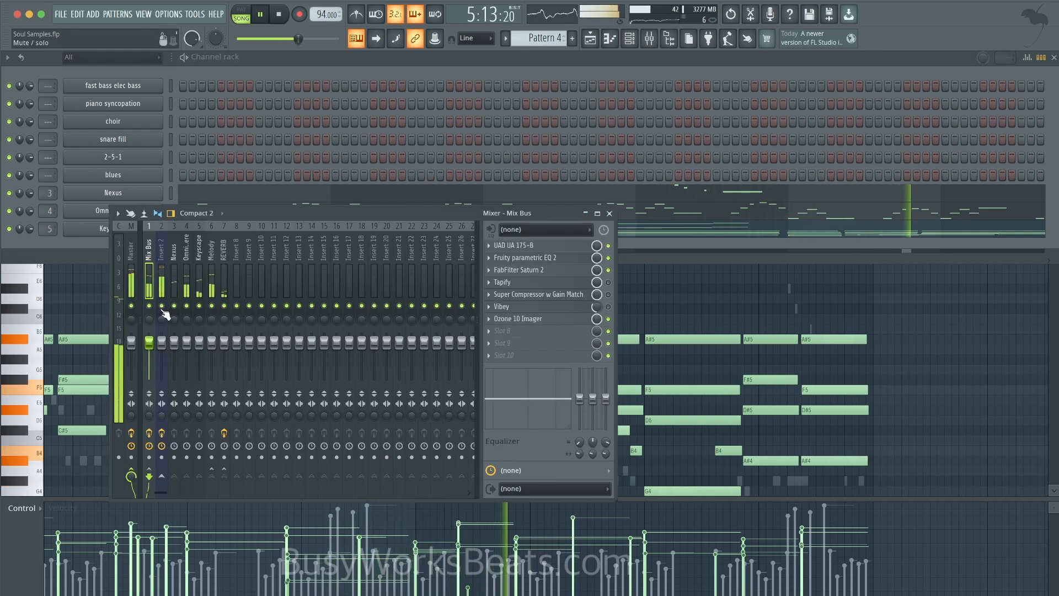
{"action": "left_click", "coordinate": [609, 213]}
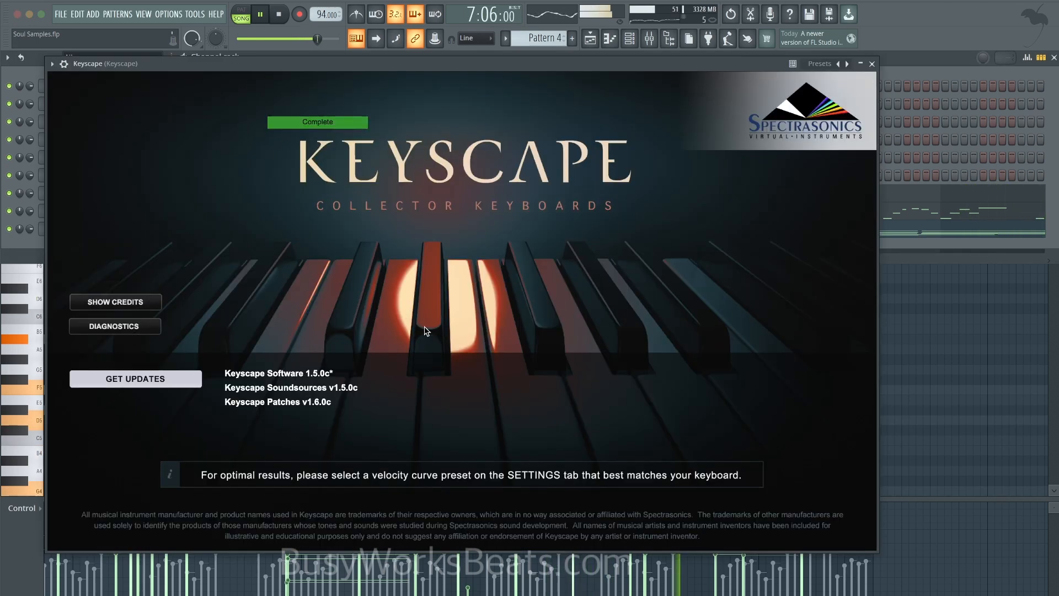
{"action": "left_click", "coordinate": [873, 63]}
{"action": "key", "text": "F6"}
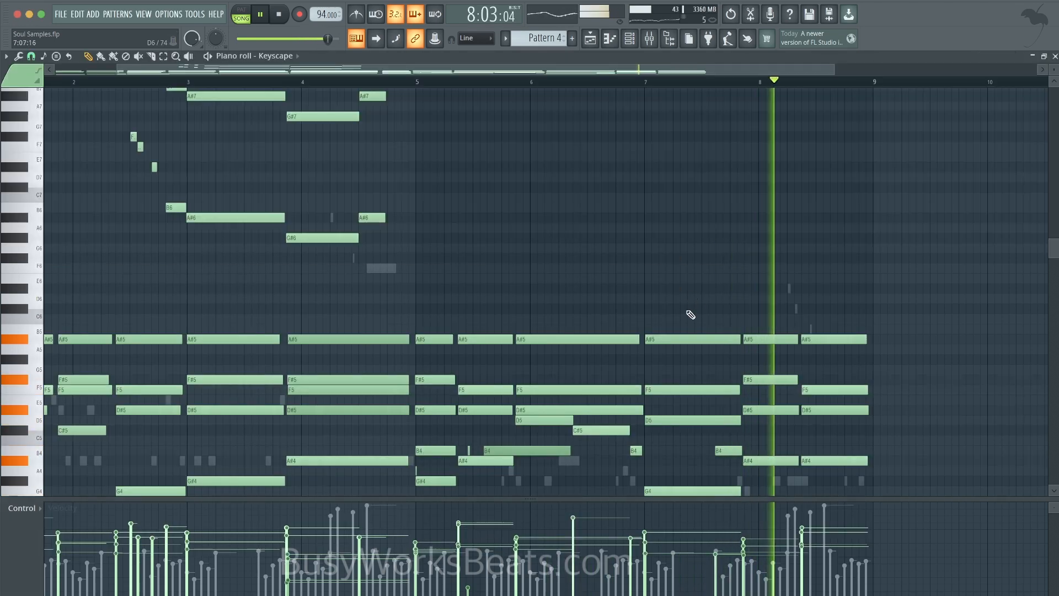
Replay the Keyscape chords from the end of bar 6 into bar 7.
{"action": "scroll", "coordinate": [686, 320], "scroll_direction": "down", "scroll_amount": 5}
{"action": "scroll", "coordinate": [687, 320], "scroll_direction": "up", "scroll_amount": 4}
{"action": "left_click", "coordinate": [615, 83]}
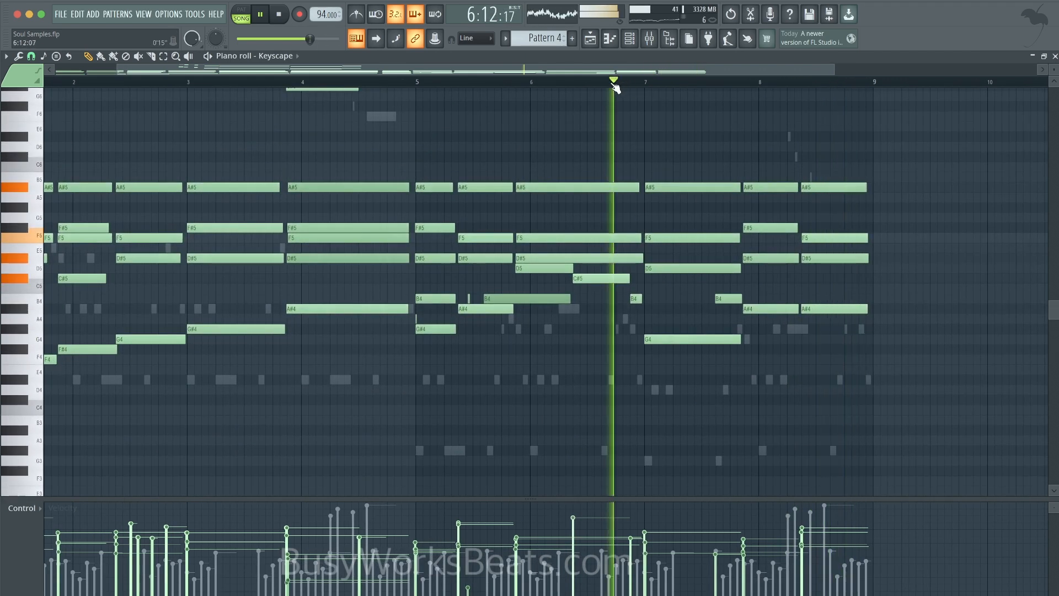
{"action": "key", "text": "space"}
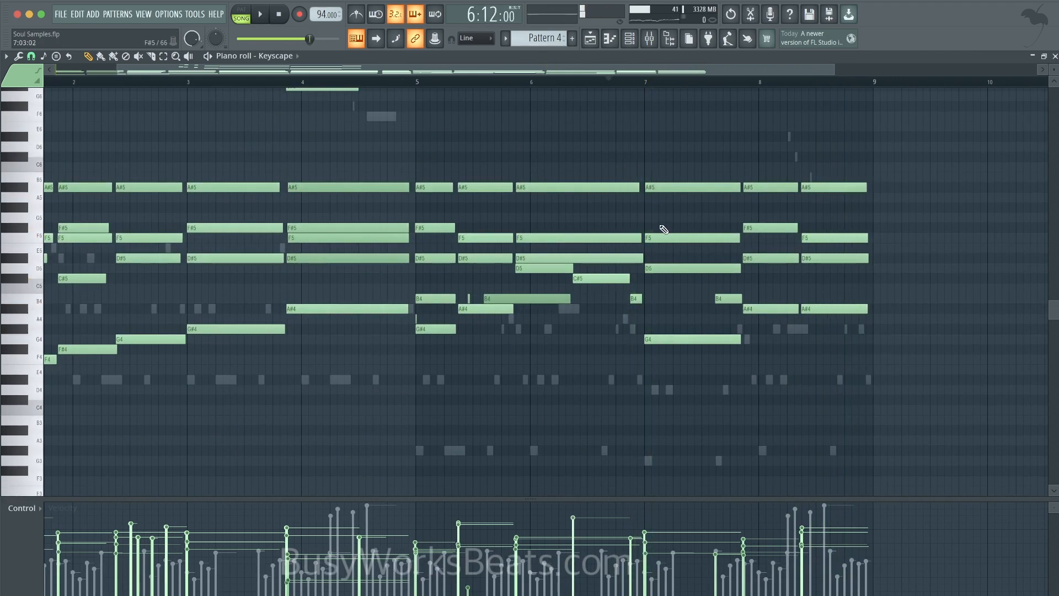
{"action": "key", "text": "space"}
{"action": "key", "text": "space"}
Try an added F#5 note in the Keyscape chord at bar 7 and audition it.
{"action": "left_click", "coordinate": [651, 206]}
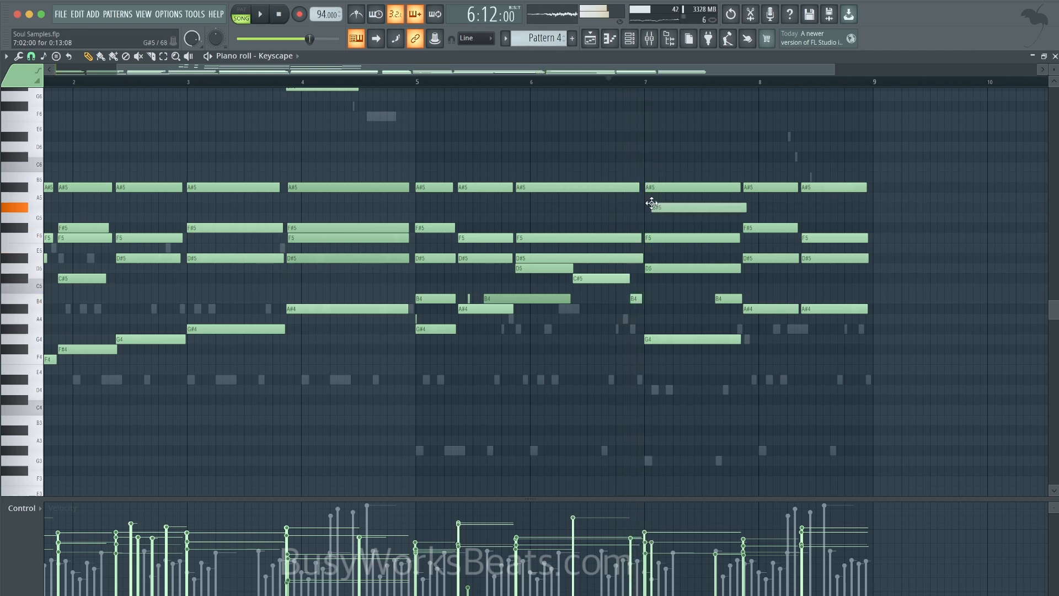
{"action": "right_click", "coordinate": [640, 231]}
{"action": "key", "text": "space"}
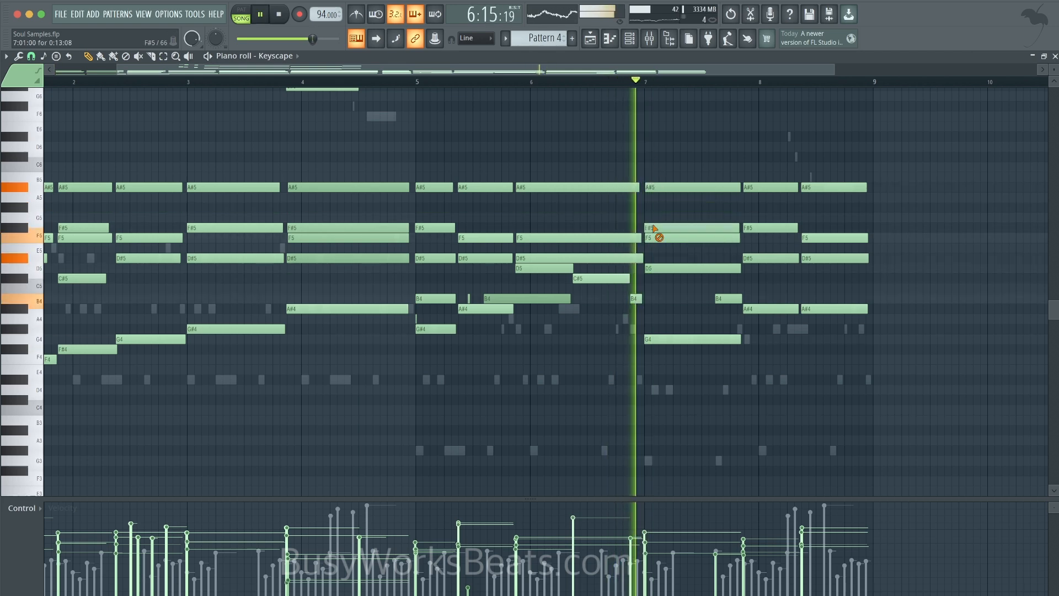
{"action": "key", "text": "space"}
Add an A#4 note to the Keyscape chord at bar 7 and undo the trial deletion of its F5.
{"action": "key", "text": "space"}
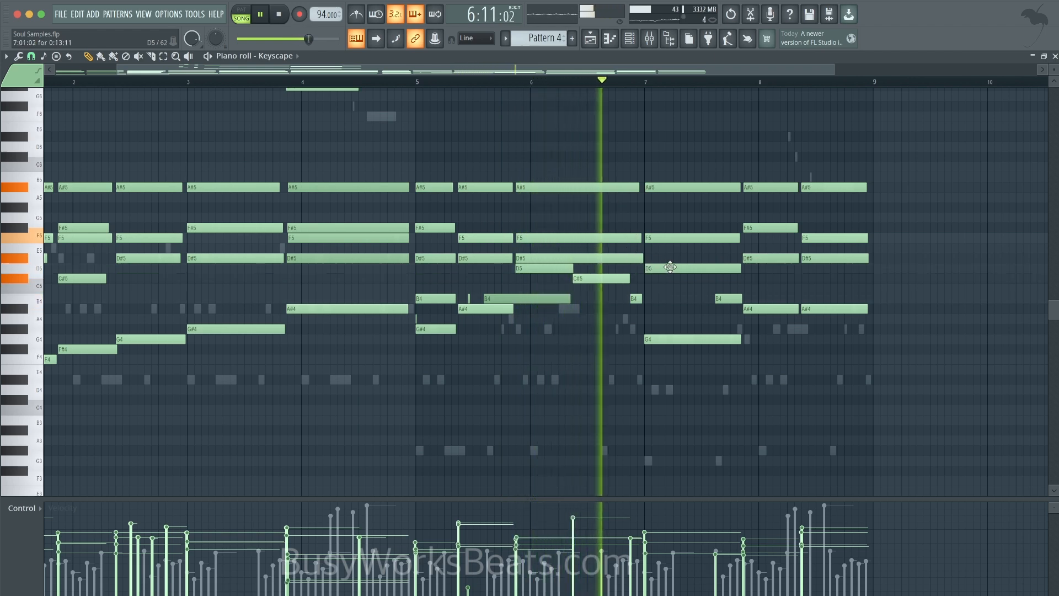
{"action": "key", "text": "space"}
{"action": "key", "text": "space"}
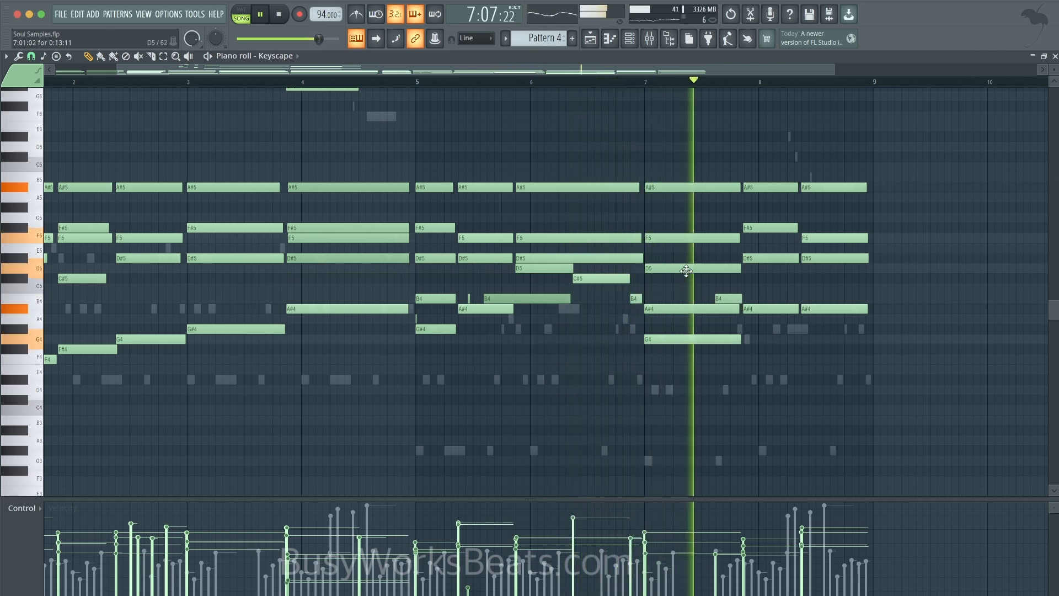
{"action": "left_click", "coordinate": [612, 82]}
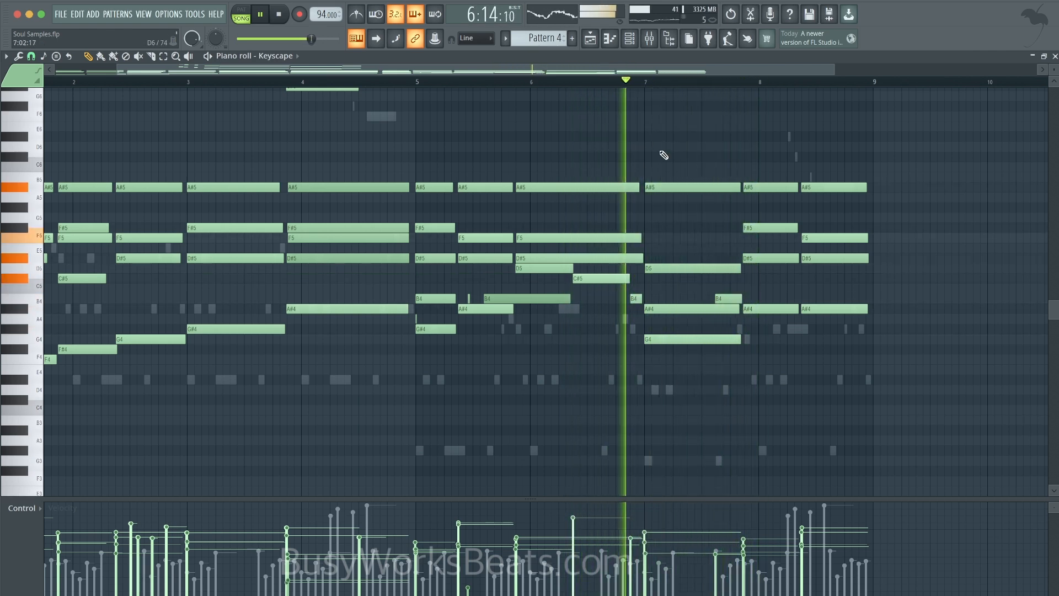
{"action": "key", "text": "super+z"}
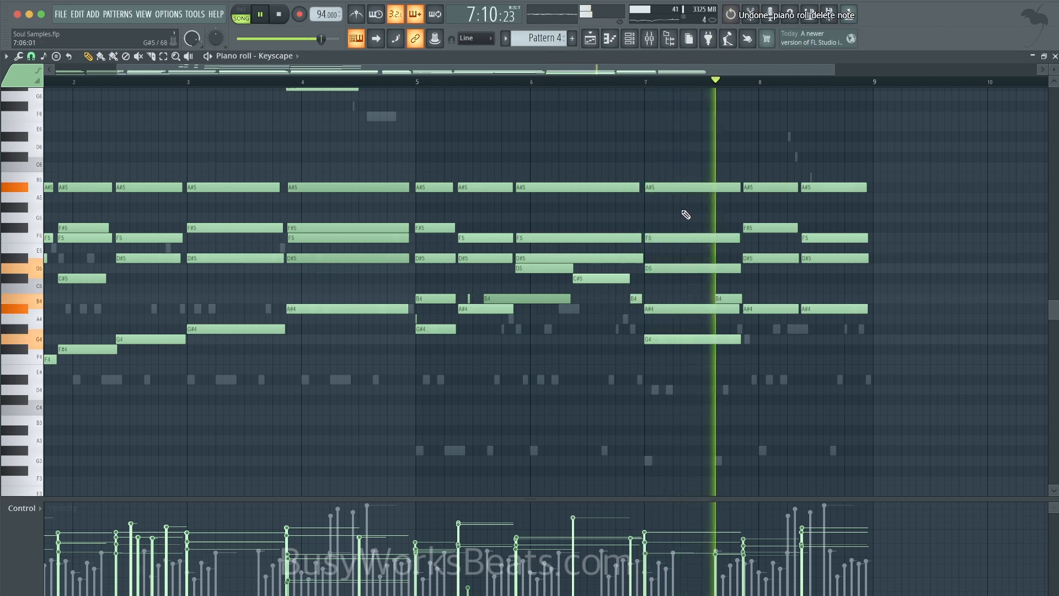
Move the short Keyscape B4 note at the end of bar 7 up to C#5 and replay it.
{"action": "key", "text": "space"}
{"action": "left_click", "coordinate": [729, 298]}
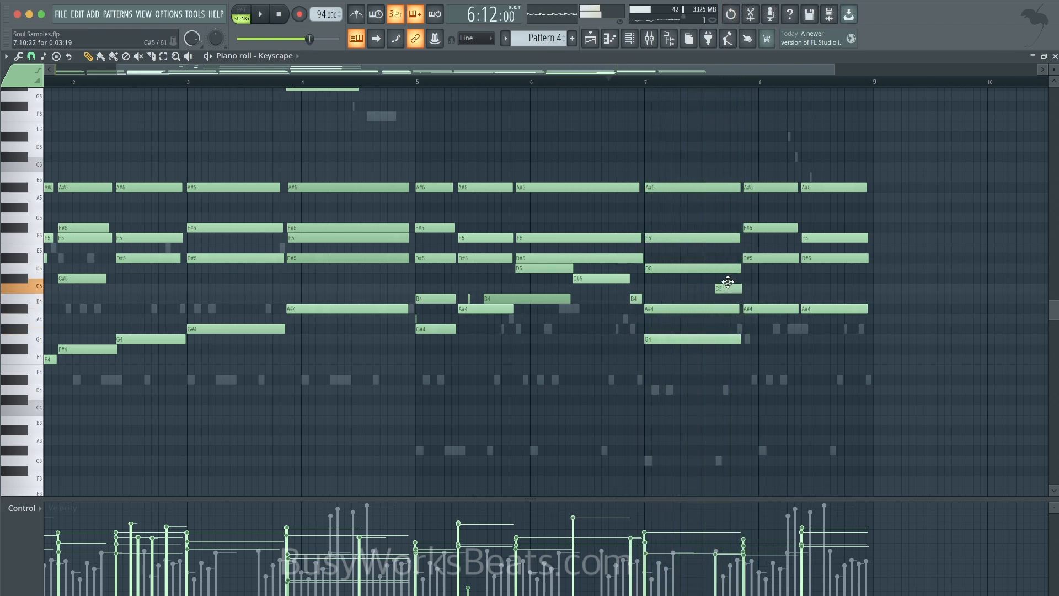
{"action": "key", "text": "space"}
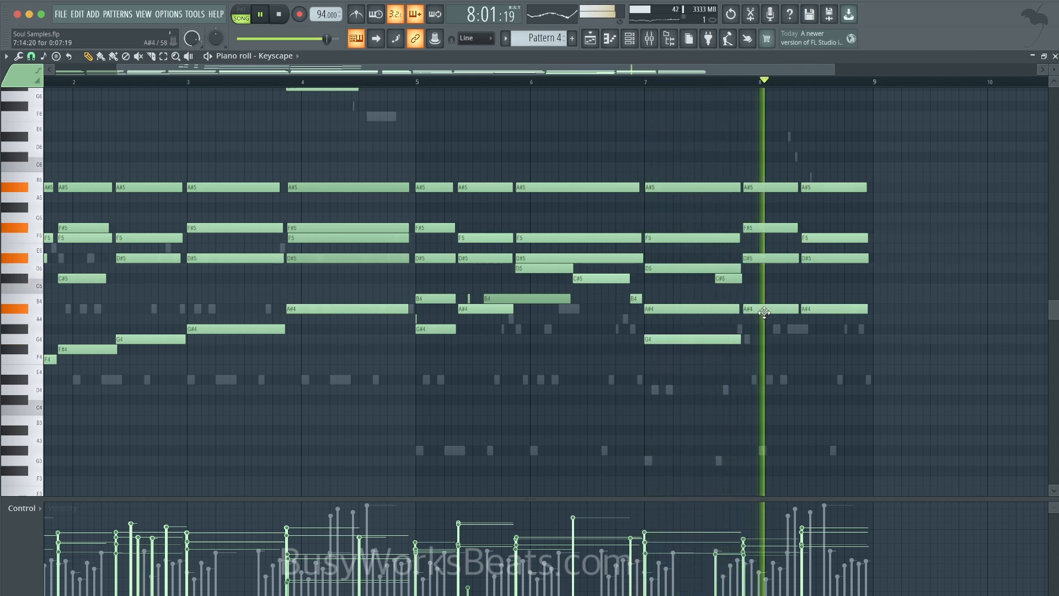
Move the A#4 of the last Keyscape chord in bar 8 down to G#4 and replay the ending.
{"action": "key", "text": "space"}
{"action": "left_click_drag", "start_coordinate": [809, 304], "coordinate": [818, 328]}
{"action": "key", "text": "space"}
{"action": "left_click", "coordinate": [726, 83]}
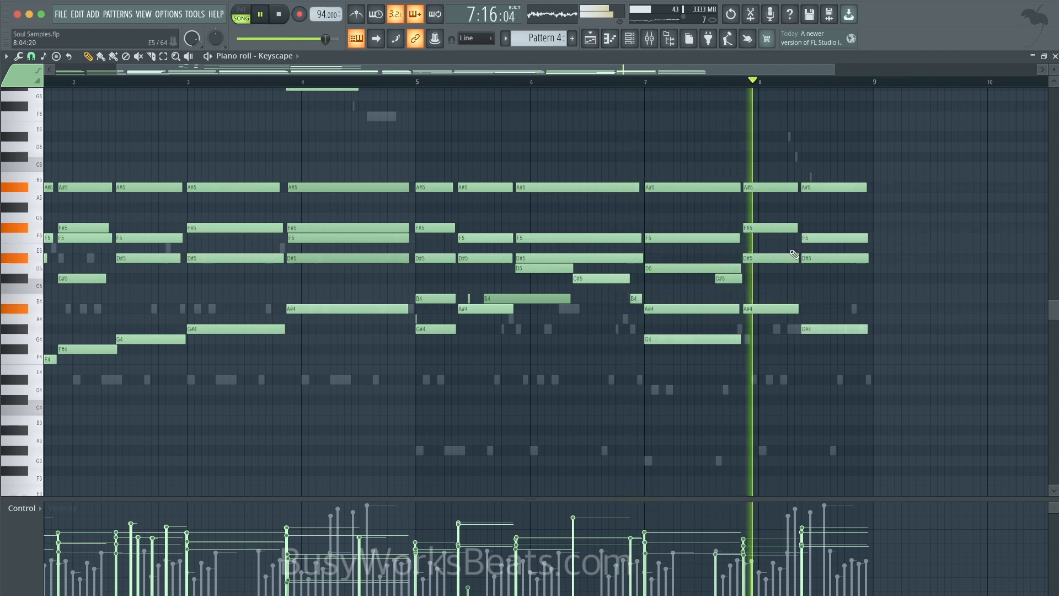
{"action": "left_click", "coordinate": [682, 83]}
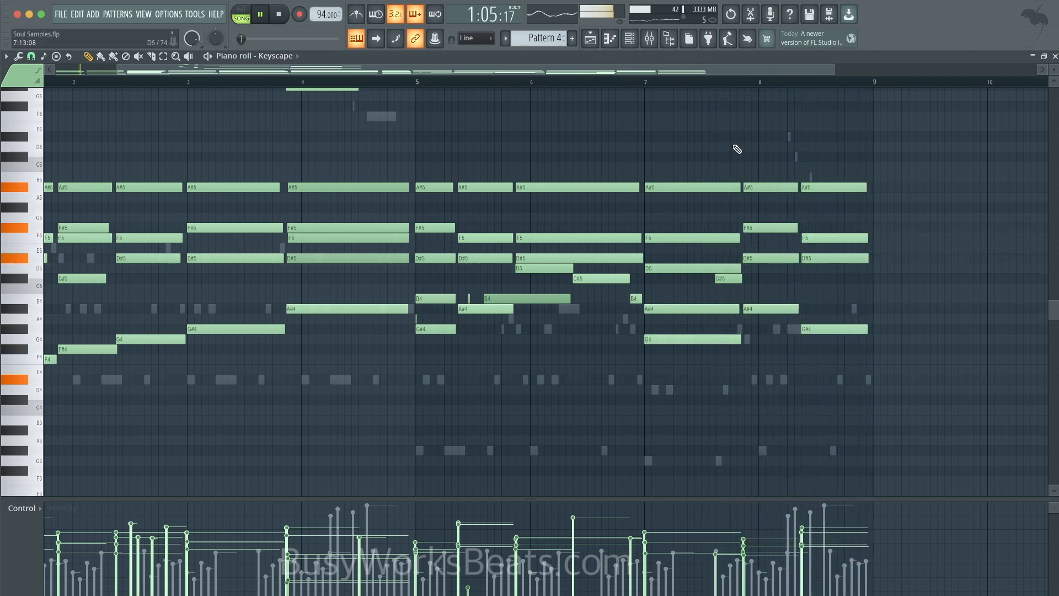
Review the whole Keyscape part, close the piano roll and open the Keyscape instrument.
{"action": "scroll", "coordinate": [752, 146], "scroll_direction": "left", "scroll_amount": 3}
{"action": "scroll", "coordinate": [752, 145], "scroll_direction": "up", "scroll_amount": 4}
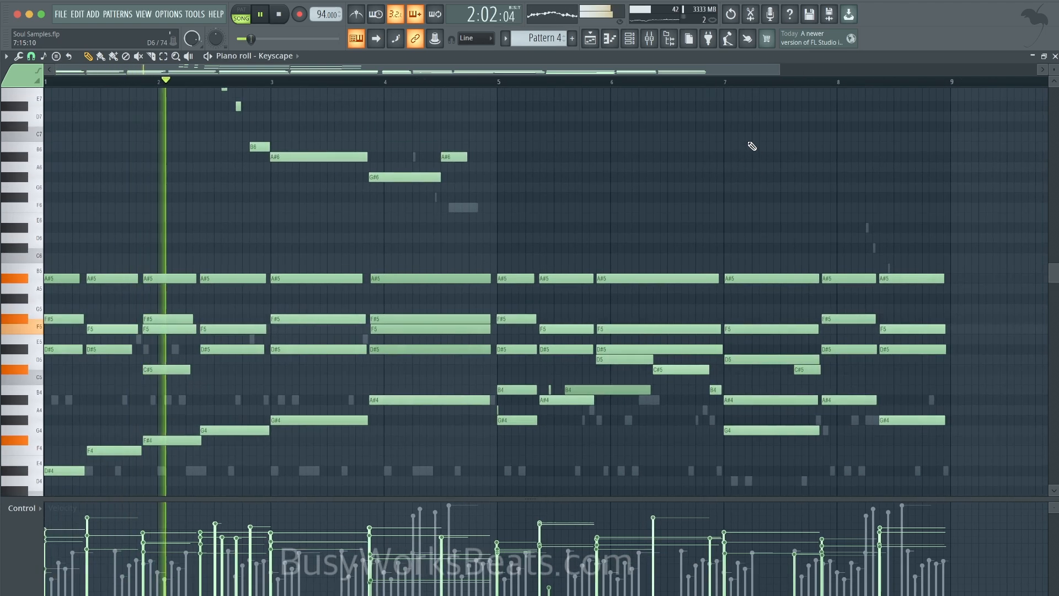
{"action": "left_click", "coordinate": [1055, 56]}
{"action": "left_click", "coordinate": [147, 233]}
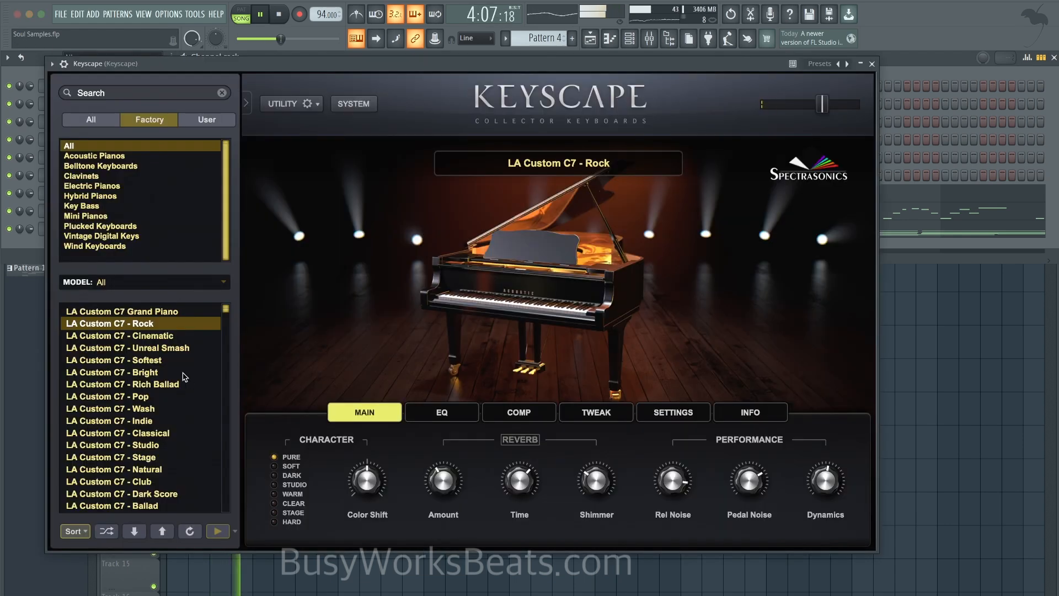
Audition the LA Custom C7 Hard and Vinyl presets in Keyscape, return to LA Custom C7 - Rock and close the instrument.
{"action": "scroll", "coordinate": [174, 409], "scroll_direction": "down", "scroll_amount": 5}
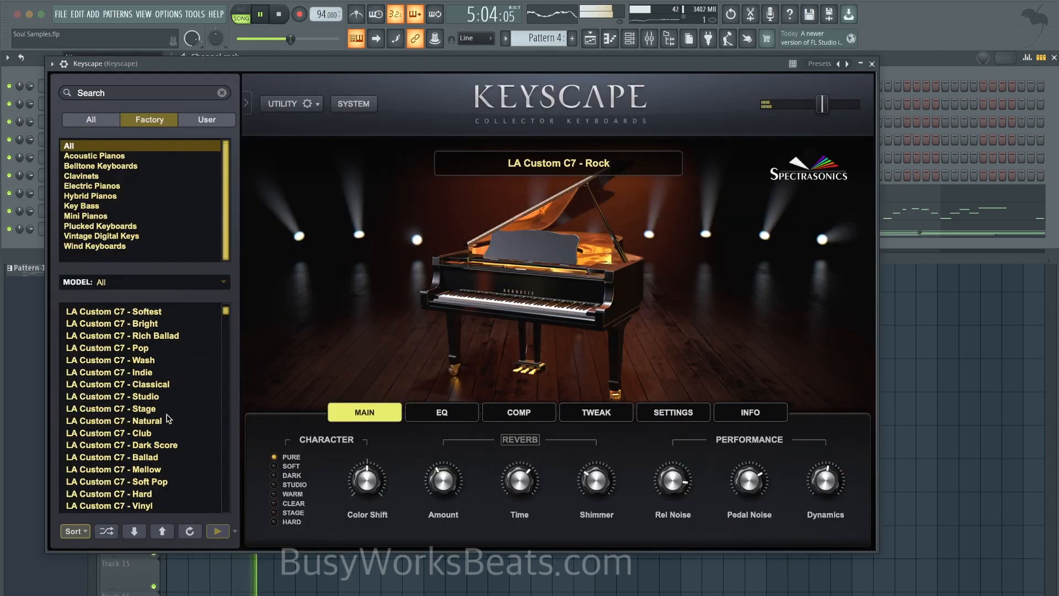
{"action": "left_click", "coordinate": [151, 481]}
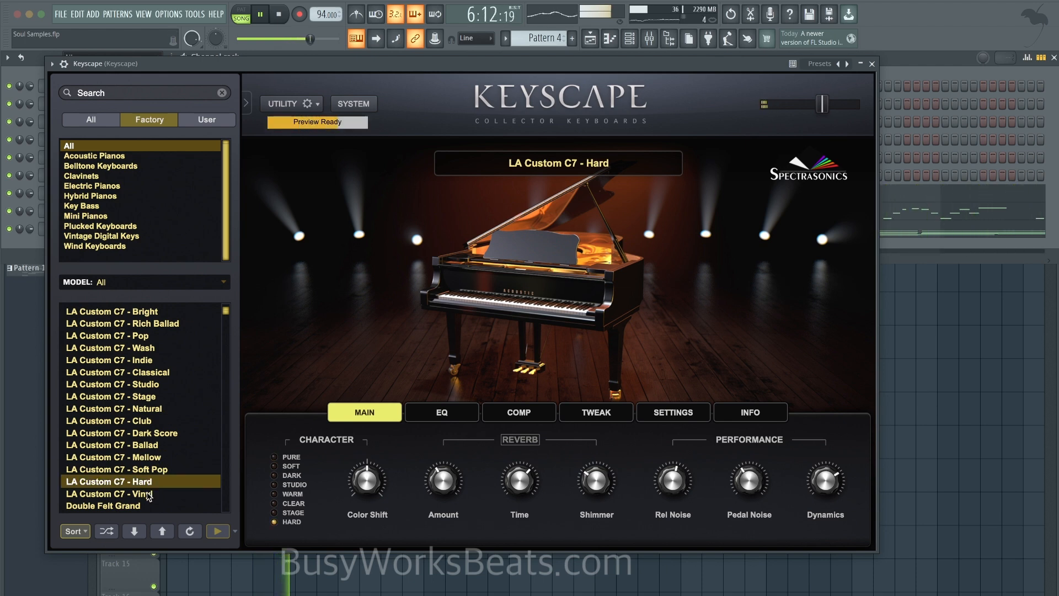
{"action": "left_click", "coordinate": [149, 494]}
{"action": "scroll", "coordinate": [156, 452], "scroll_direction": "up", "scroll_amount": 4}
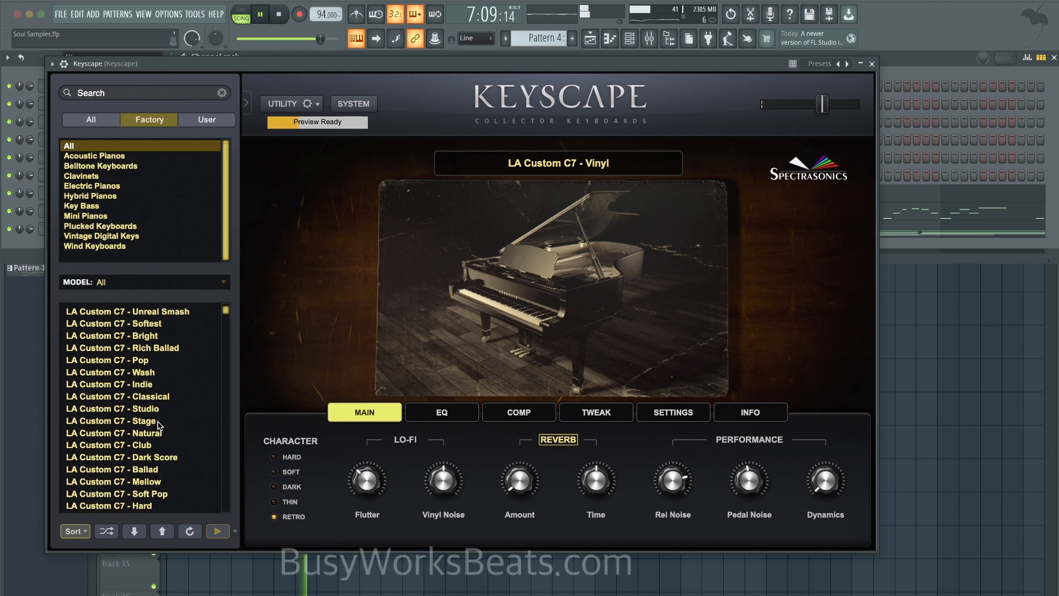
{"action": "scroll", "coordinate": [164, 424], "scroll_direction": "up", "scroll_amount": 1}
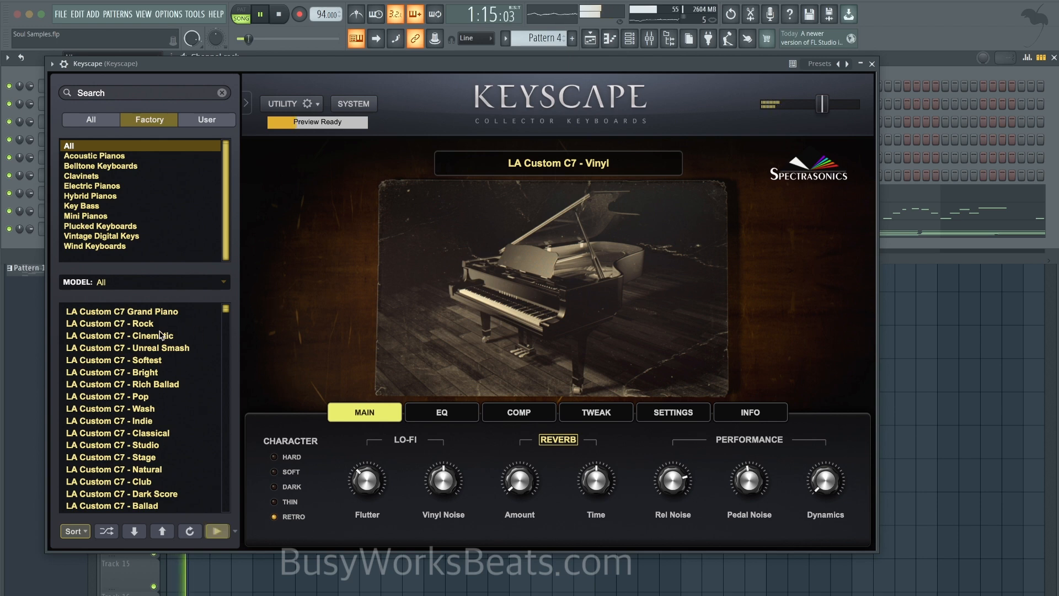
{"action": "left_click", "coordinate": [177, 324]}
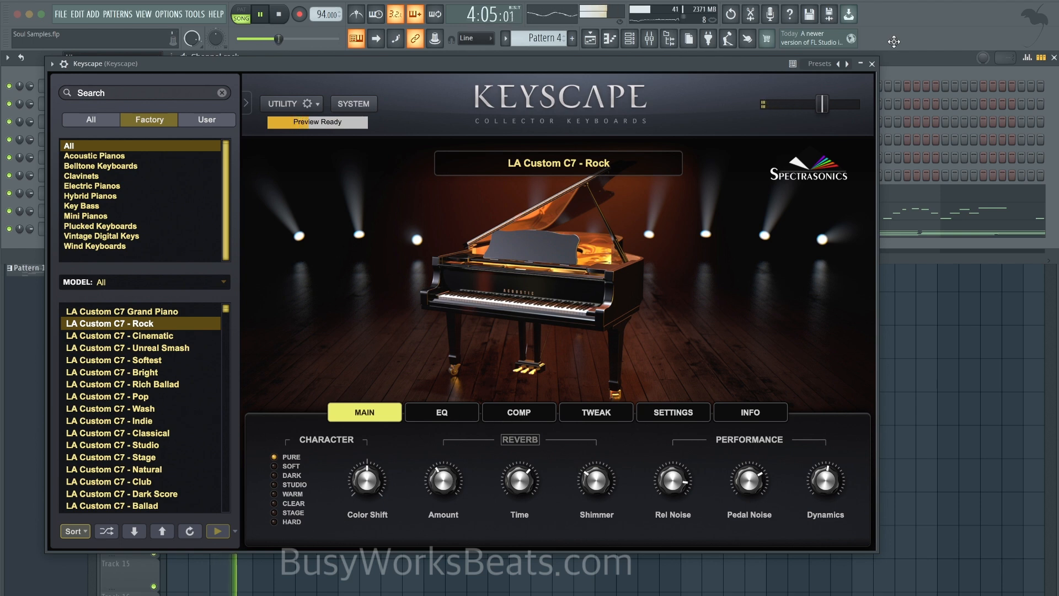
{"action": "left_click", "coordinate": [873, 64]}
Try the whole Keyscape part an octave lower in the piano roll, restore its original octave and return to the playlist.
{"action": "double_click", "coordinate": [432, 215]}
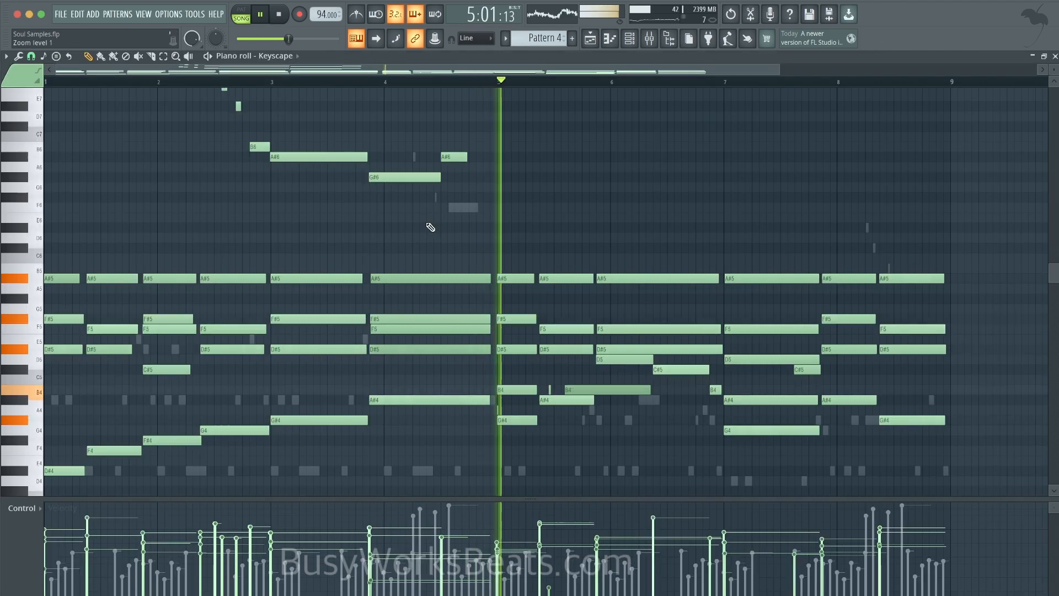
{"action": "key", "text": "super+Down"}
{"action": "scroll", "coordinate": [473, 222], "scroll_direction": "up", "scroll_amount": 1}
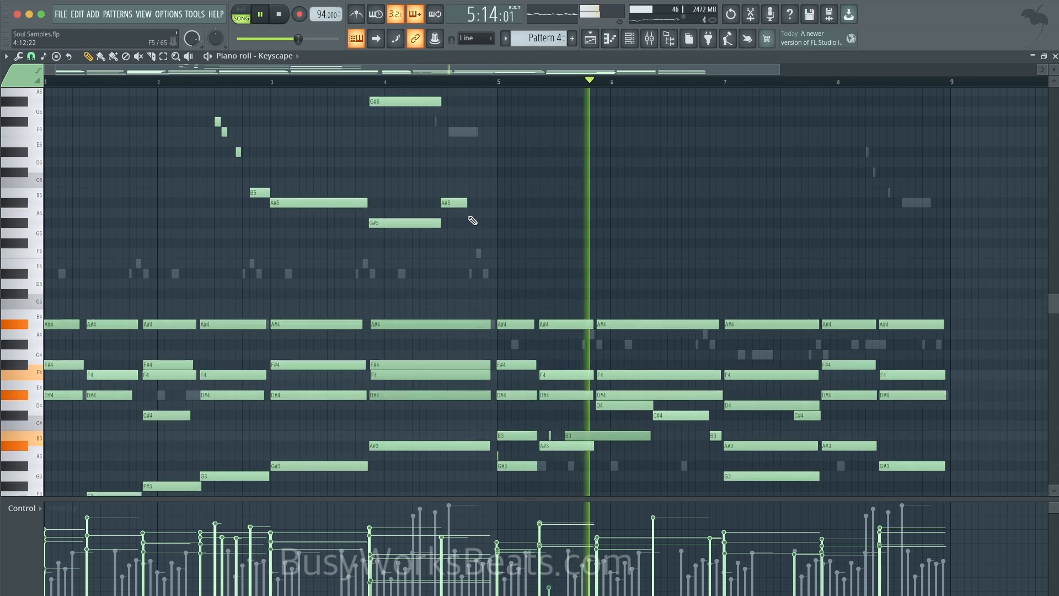
{"action": "key", "text": "super+Up"}
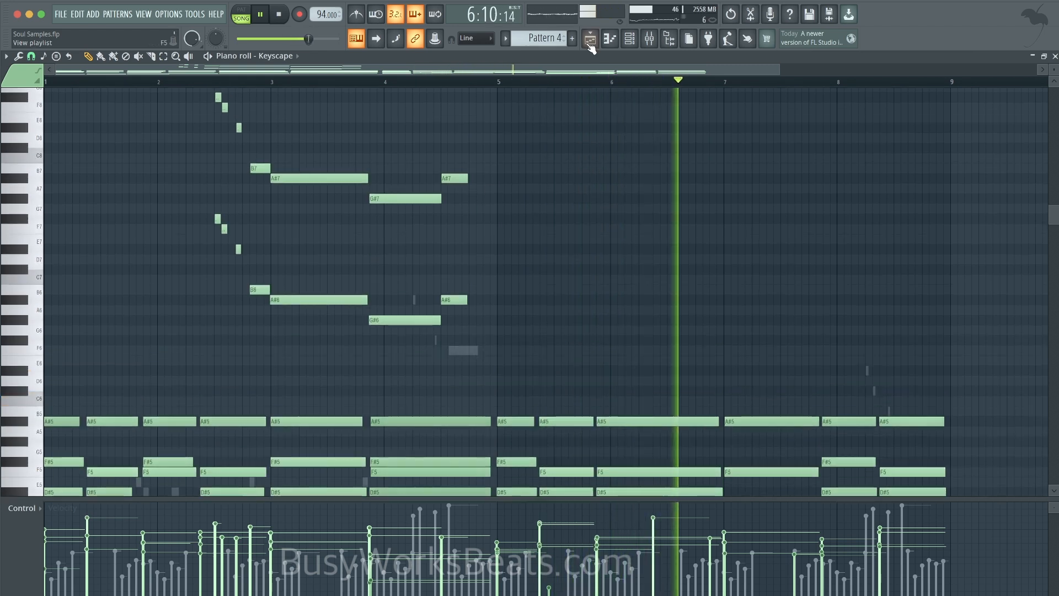
{"action": "left_click", "coordinate": [588, 44]}
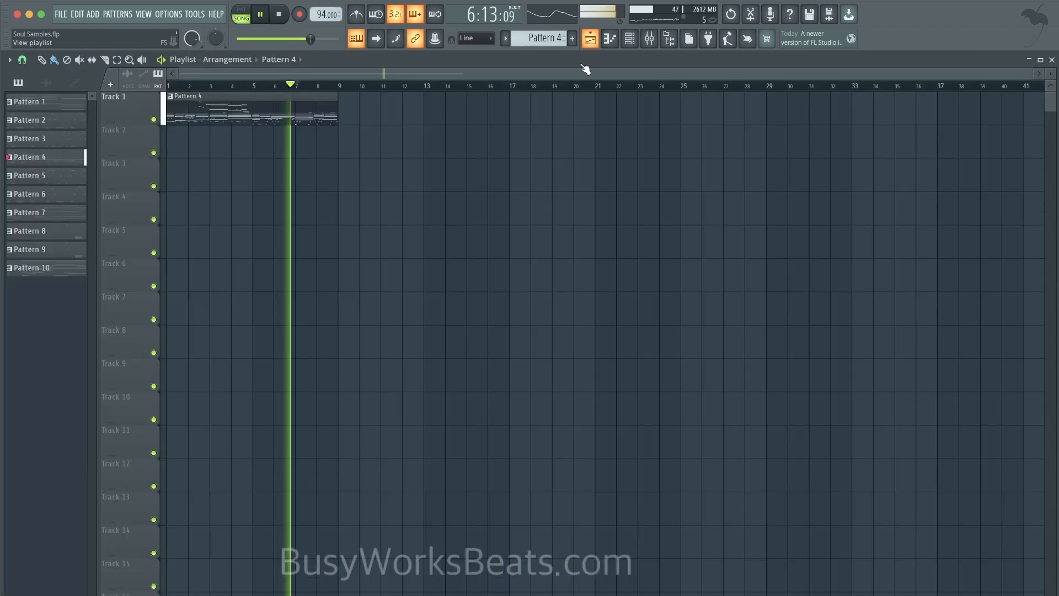
Adjust the Keyscape channel's volume in the channel rack during playback and return to the playlist.
{"action": "left_click", "coordinate": [630, 38]}
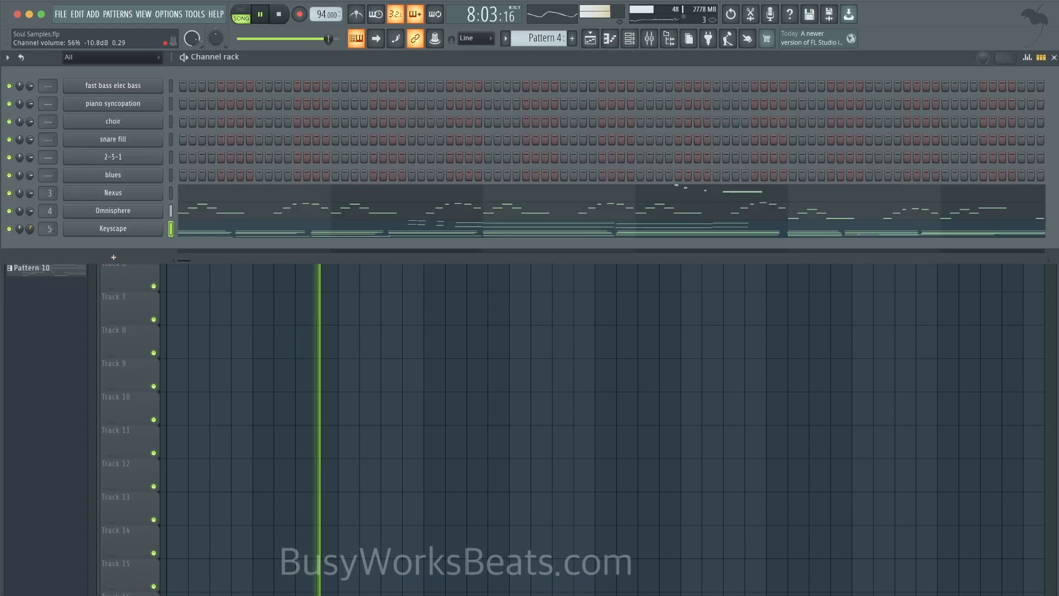
{"action": "left_click_drag", "start_coordinate": [31, 227], "coordinate": [31, 216]}
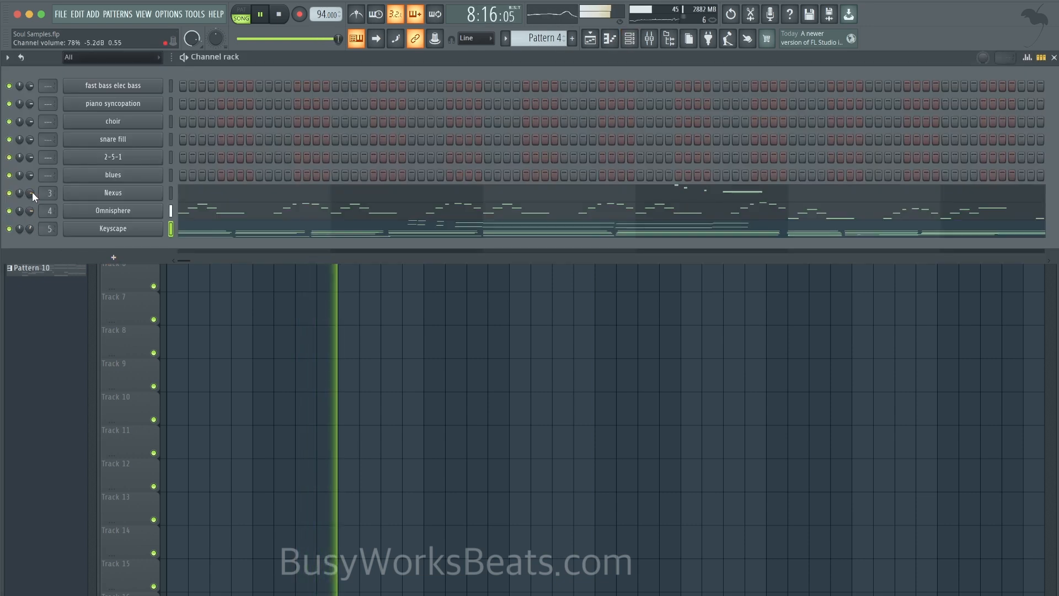
{"action": "key", "text": "F6"}
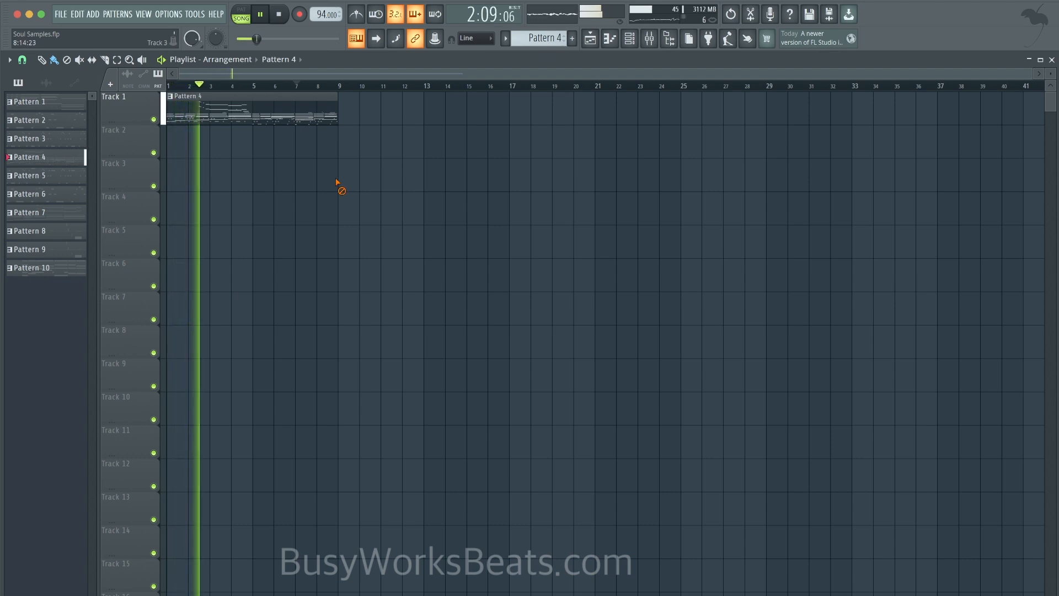
{"action": "left_click", "coordinate": [649, 44]}
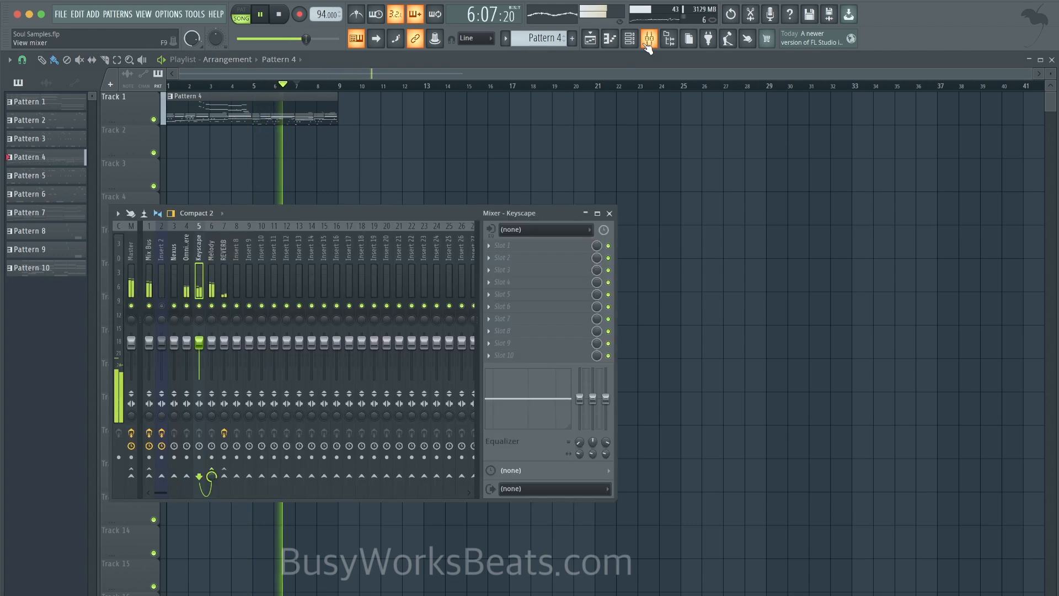
{"action": "left_click", "coordinate": [511, 330]}
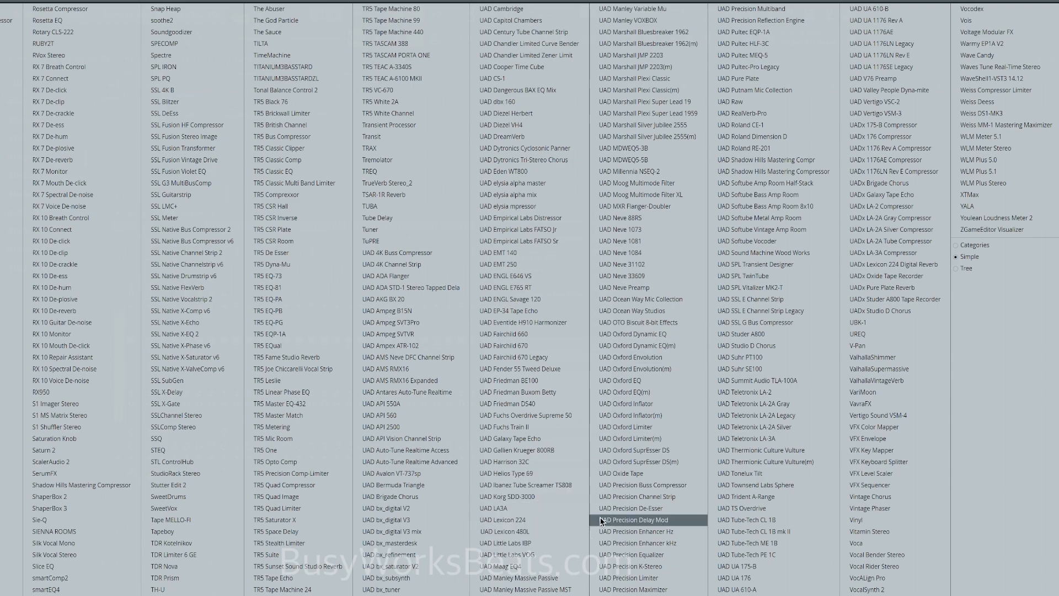
{"action": "left_click", "coordinate": [616, 472]}
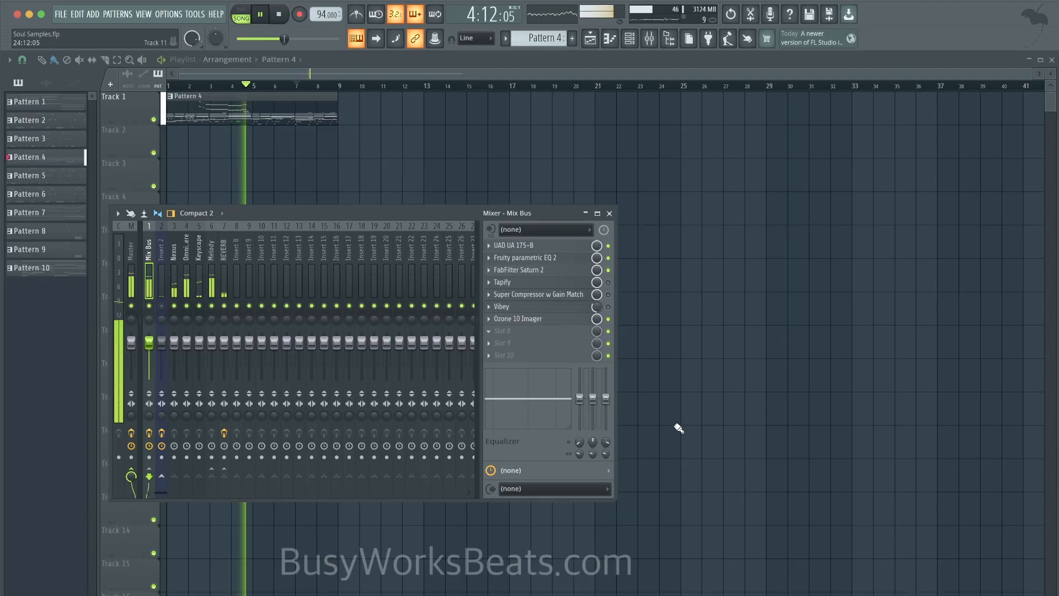
{"action": "left_click", "coordinate": [609, 213]}
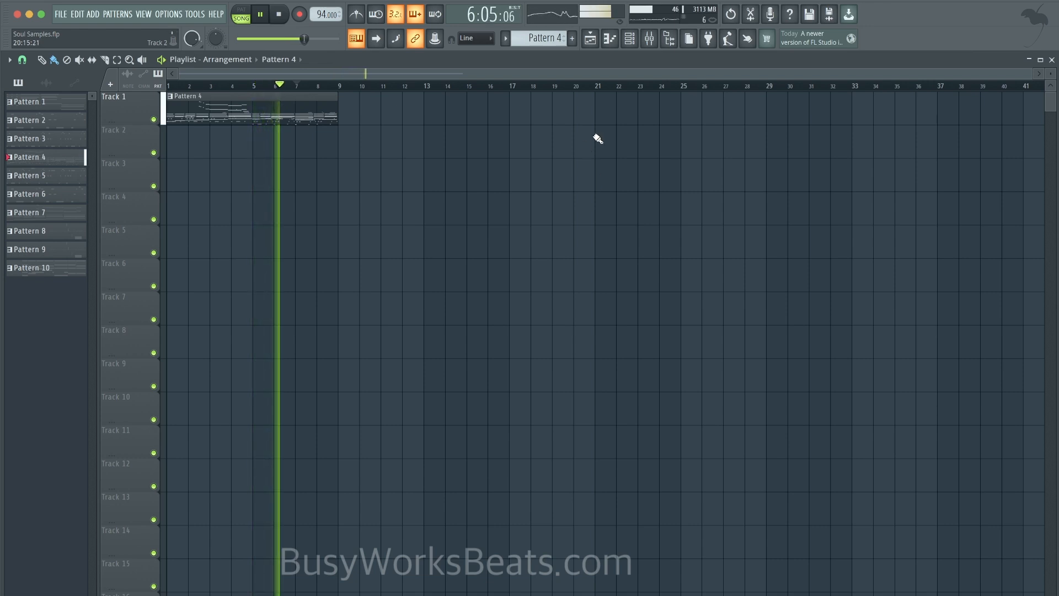
Check the mixer track levels during playback, stop the song and close the mixer.
{"action": "left_click", "coordinate": [649, 39]}
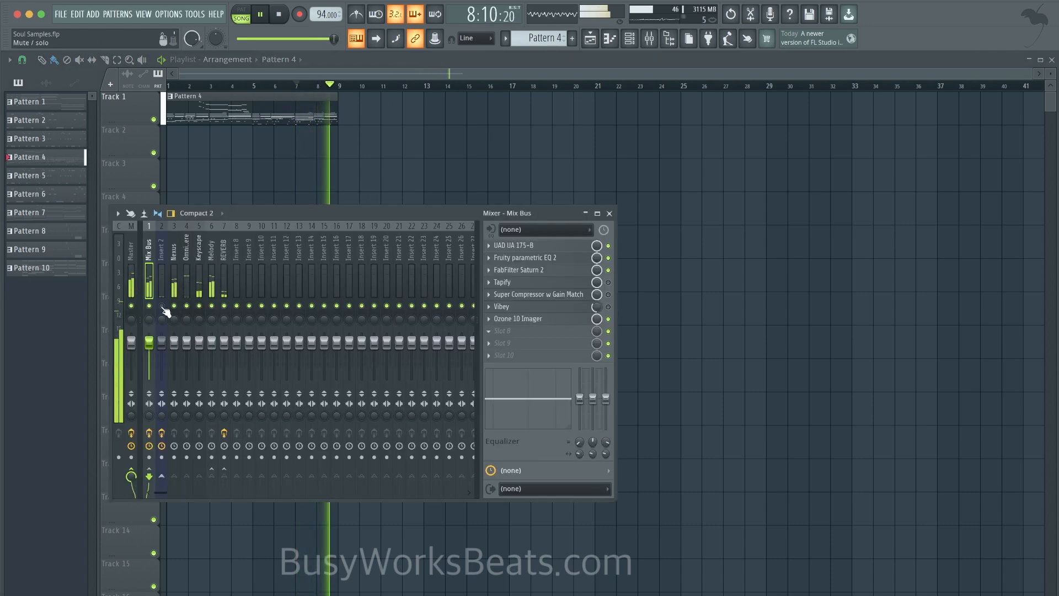
{"action": "key", "text": "space"}
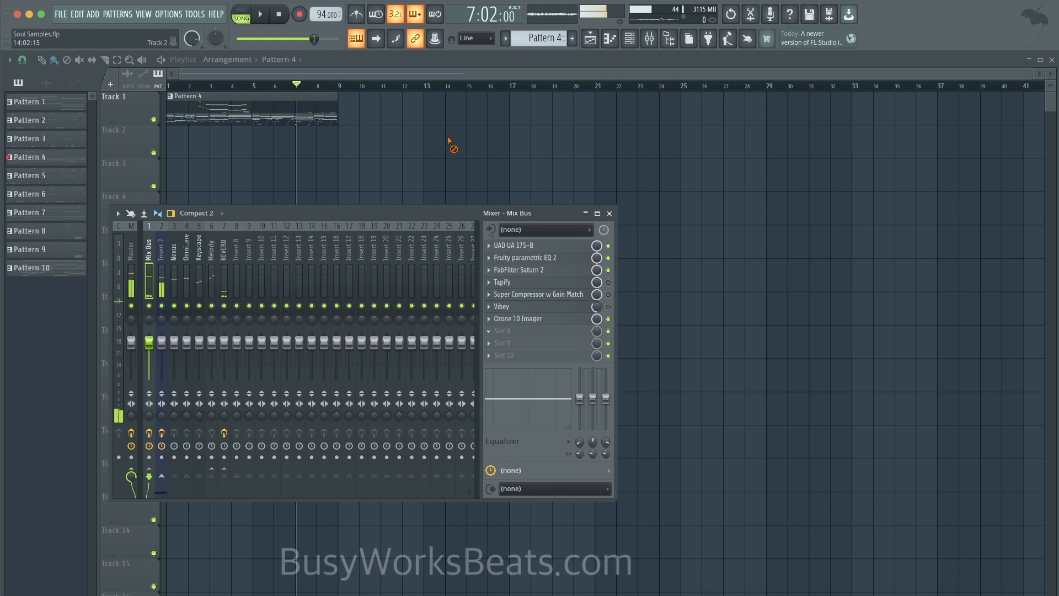
{"action": "key", "text": "F9"}
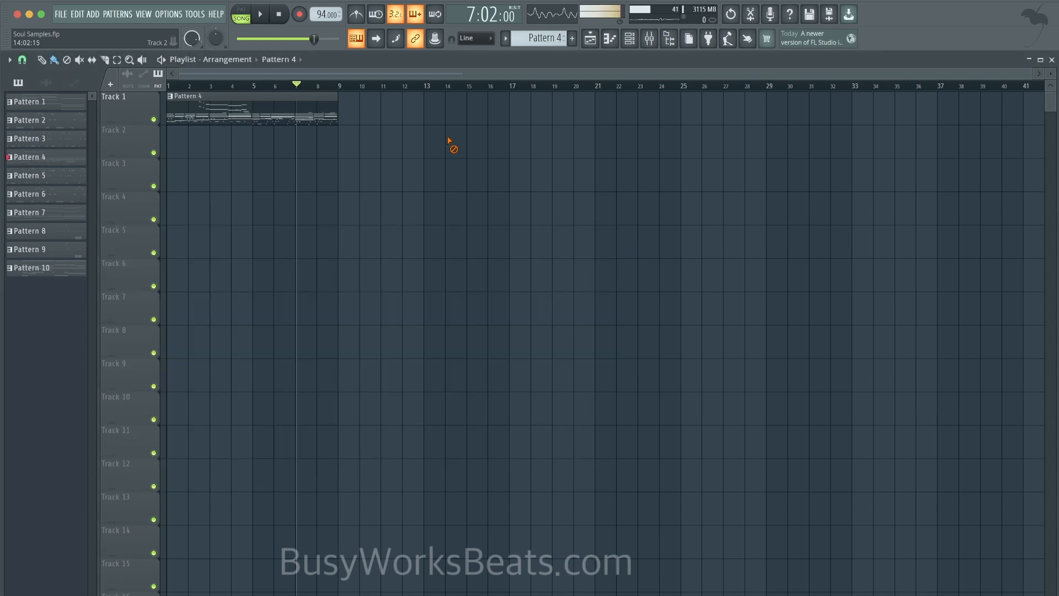